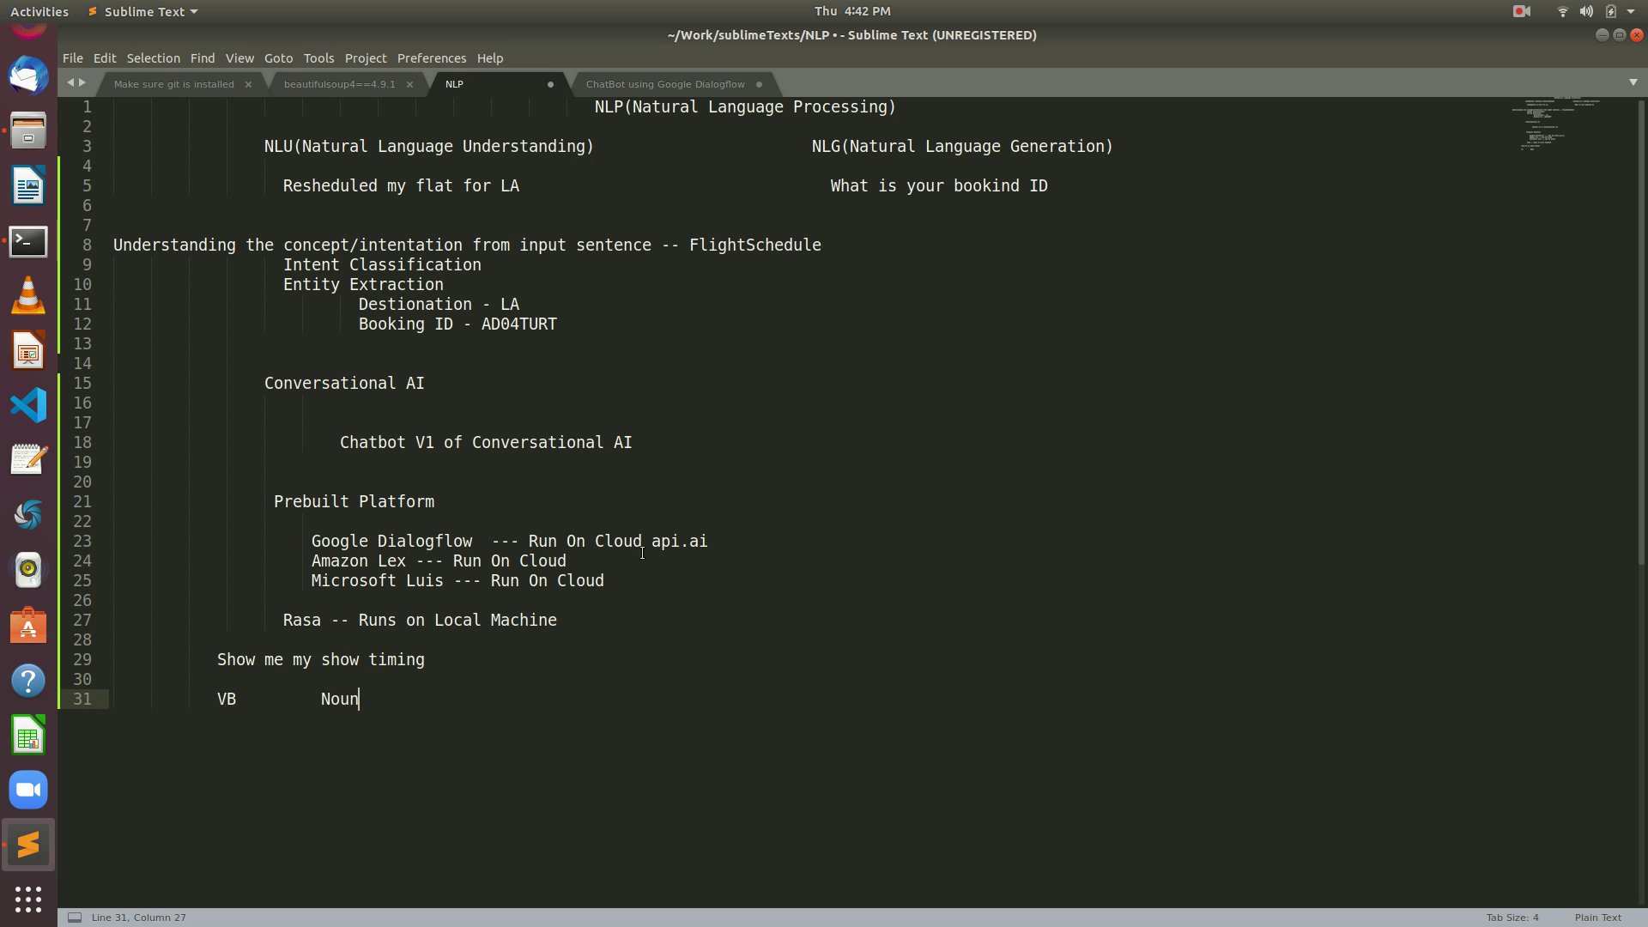
# - Review the prebuilt platform notes by highlighting the word Dialogflow and the Rasa line about running on a local machine
pyautogui.doubleClick(471, 542)
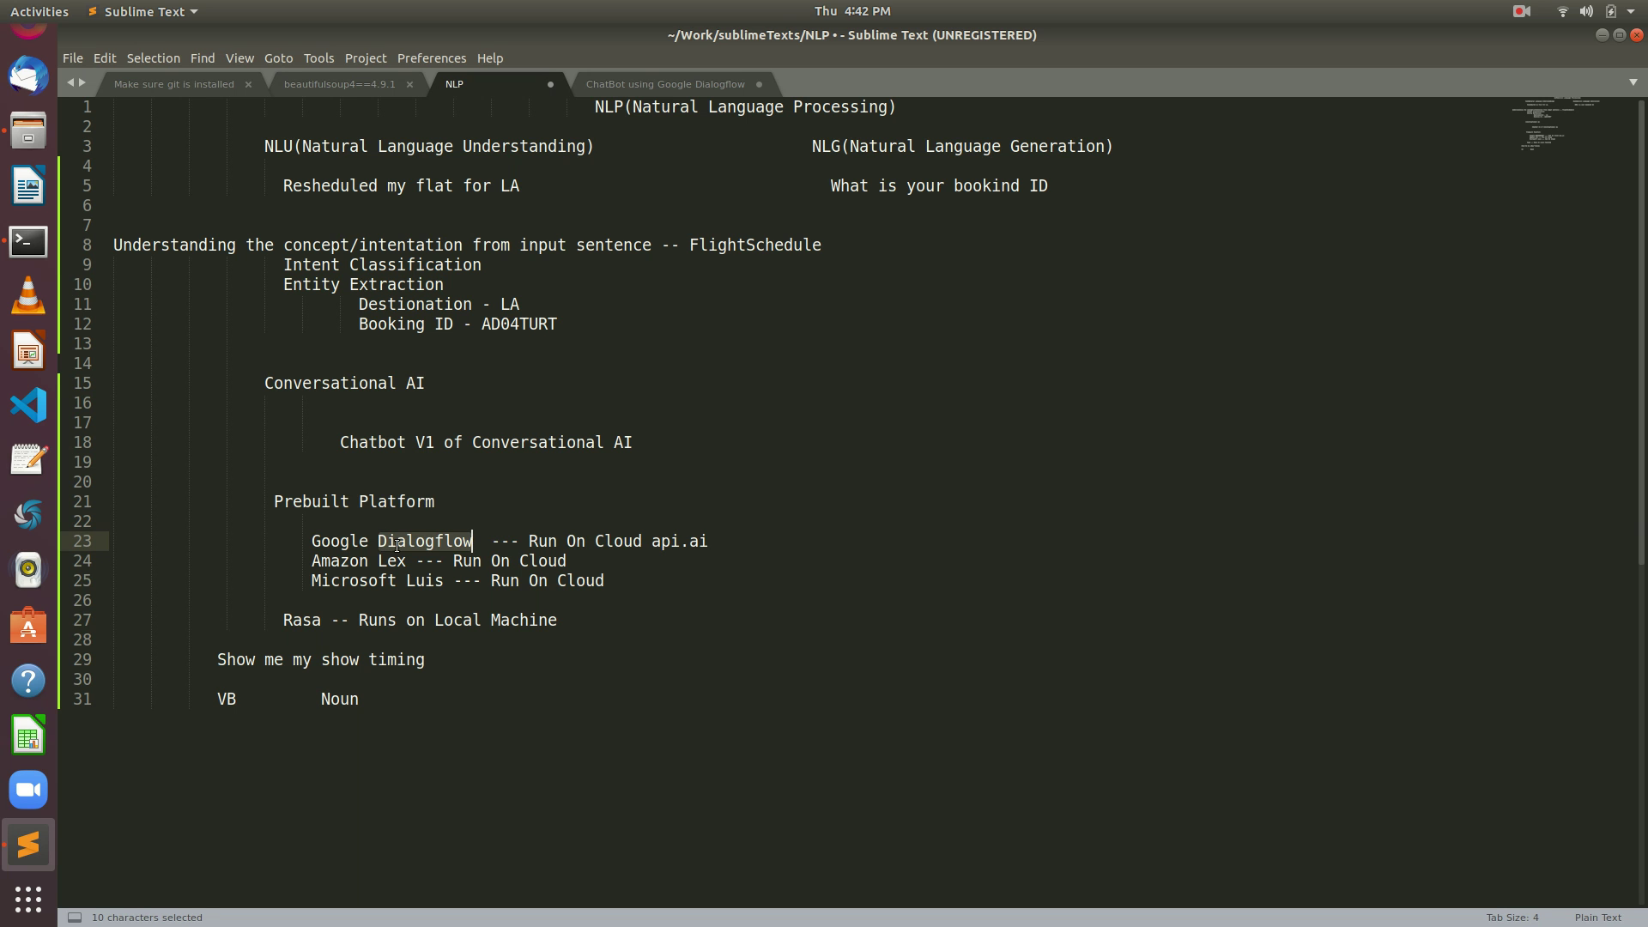
pyautogui.click(471, 543)
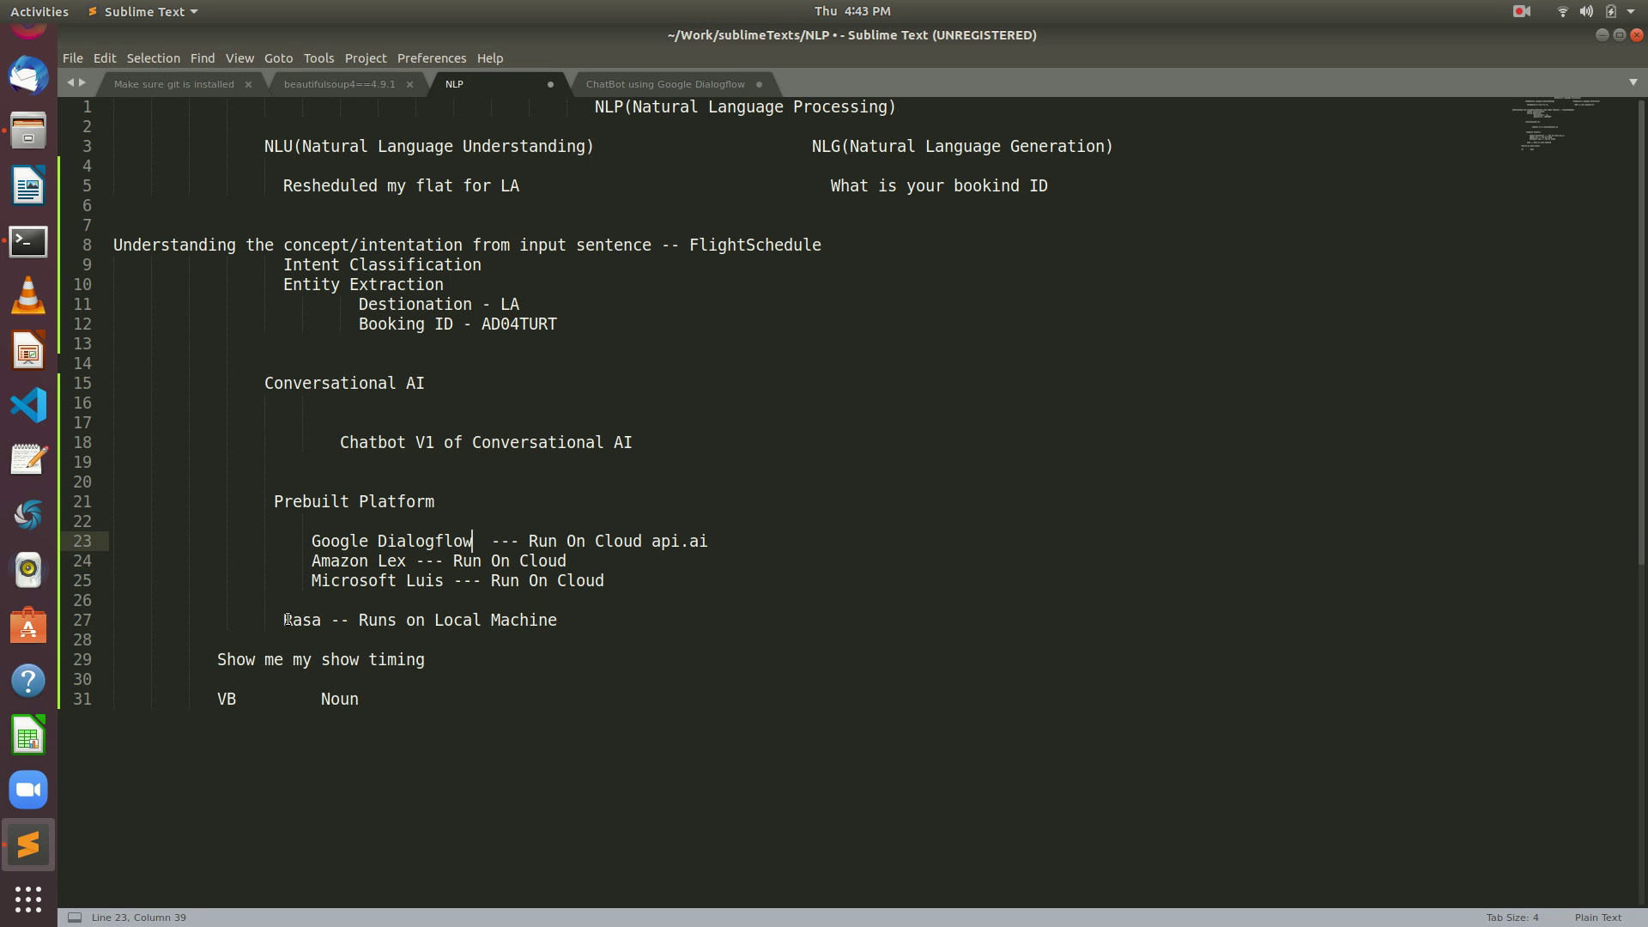
pyautogui.moveTo(283, 620); pyautogui.dragTo(558, 624)
pyautogui.click(444, 561)
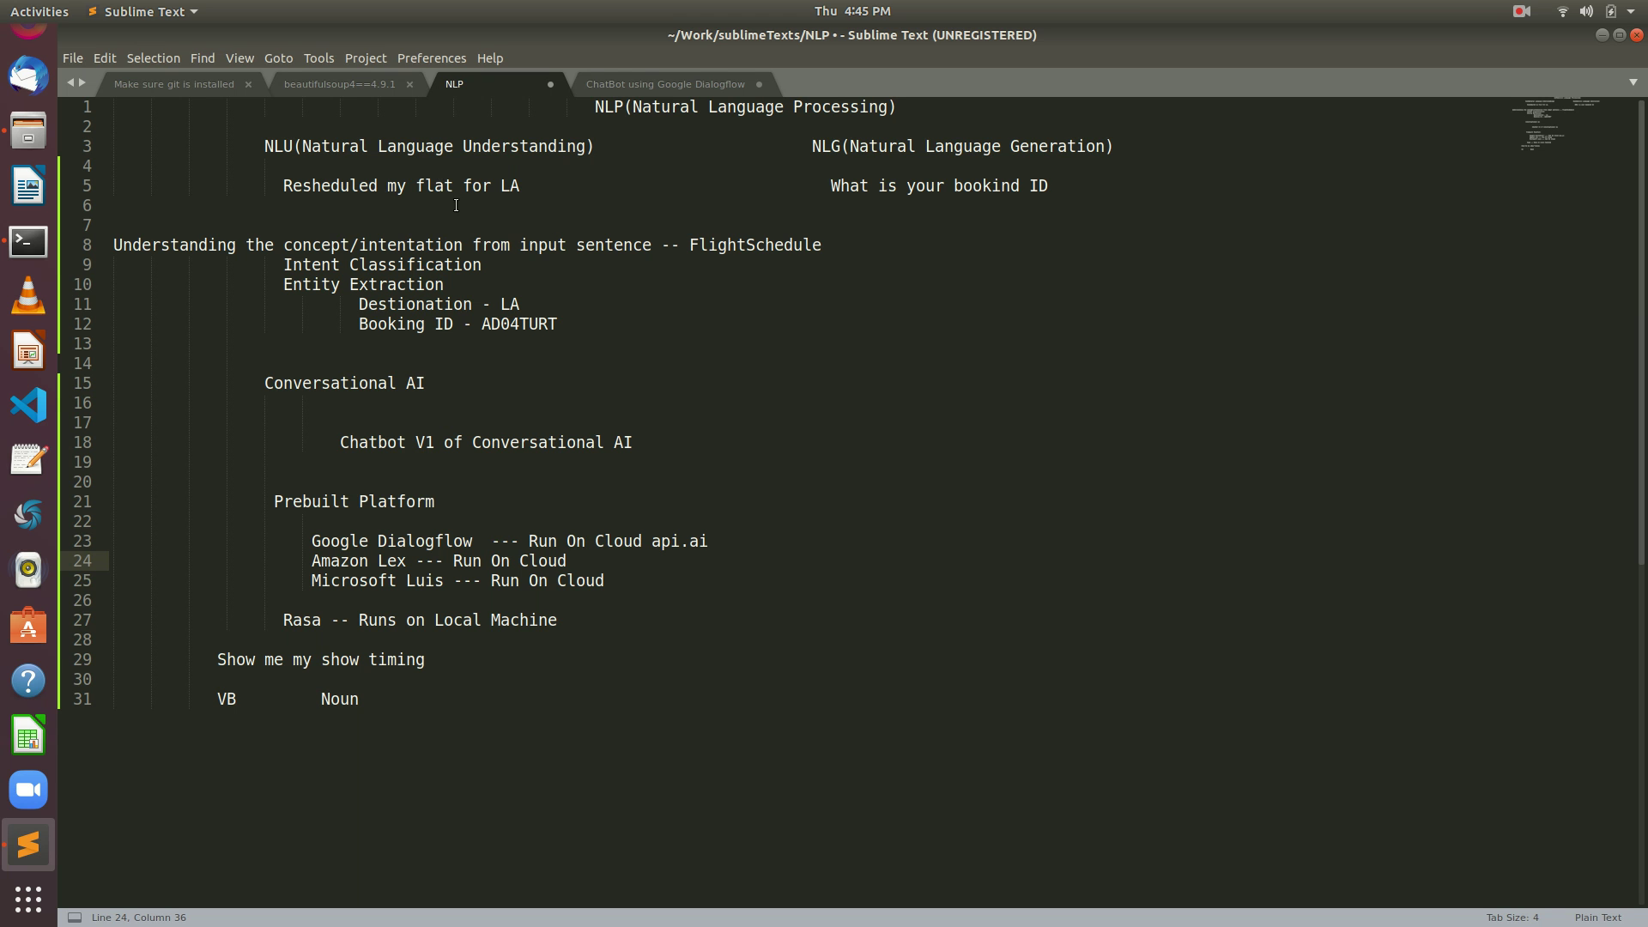
# - Examine the example sentences under NLU and NLG, highlighting "Resheduled my flat for LA" and "What is your bookind ID"
pyautogui.moveTo(527, 187); pyautogui.dragTo(265, 188)
pyautogui.click(498, 186)
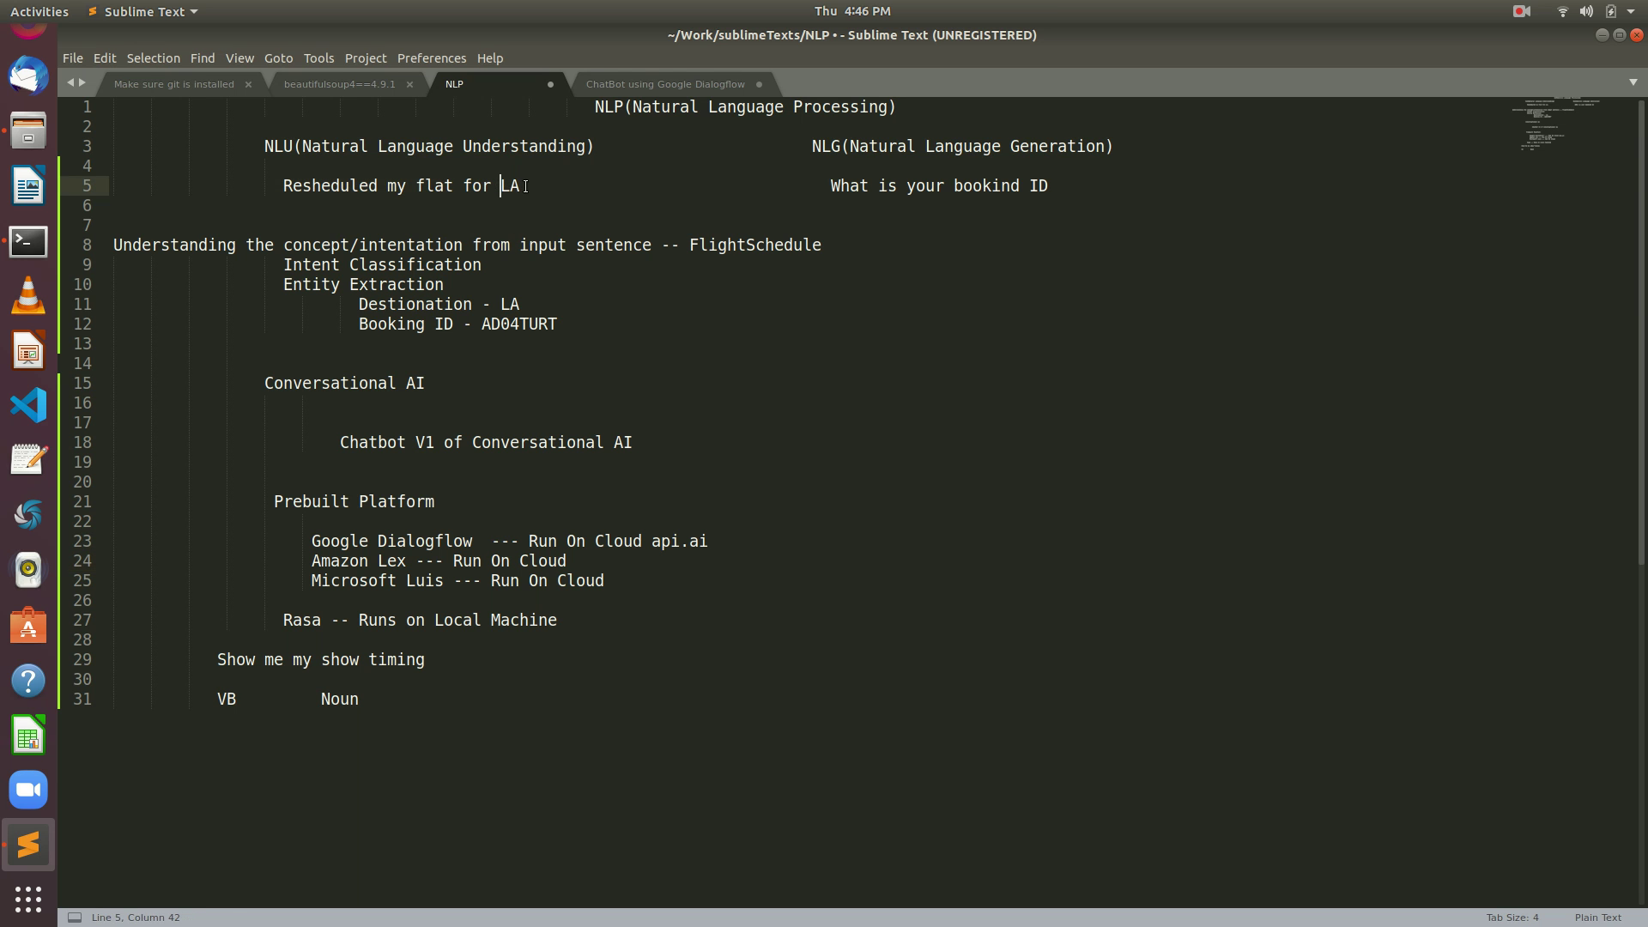
pyautogui.moveTo(528, 185); pyautogui.dragTo(283, 185)
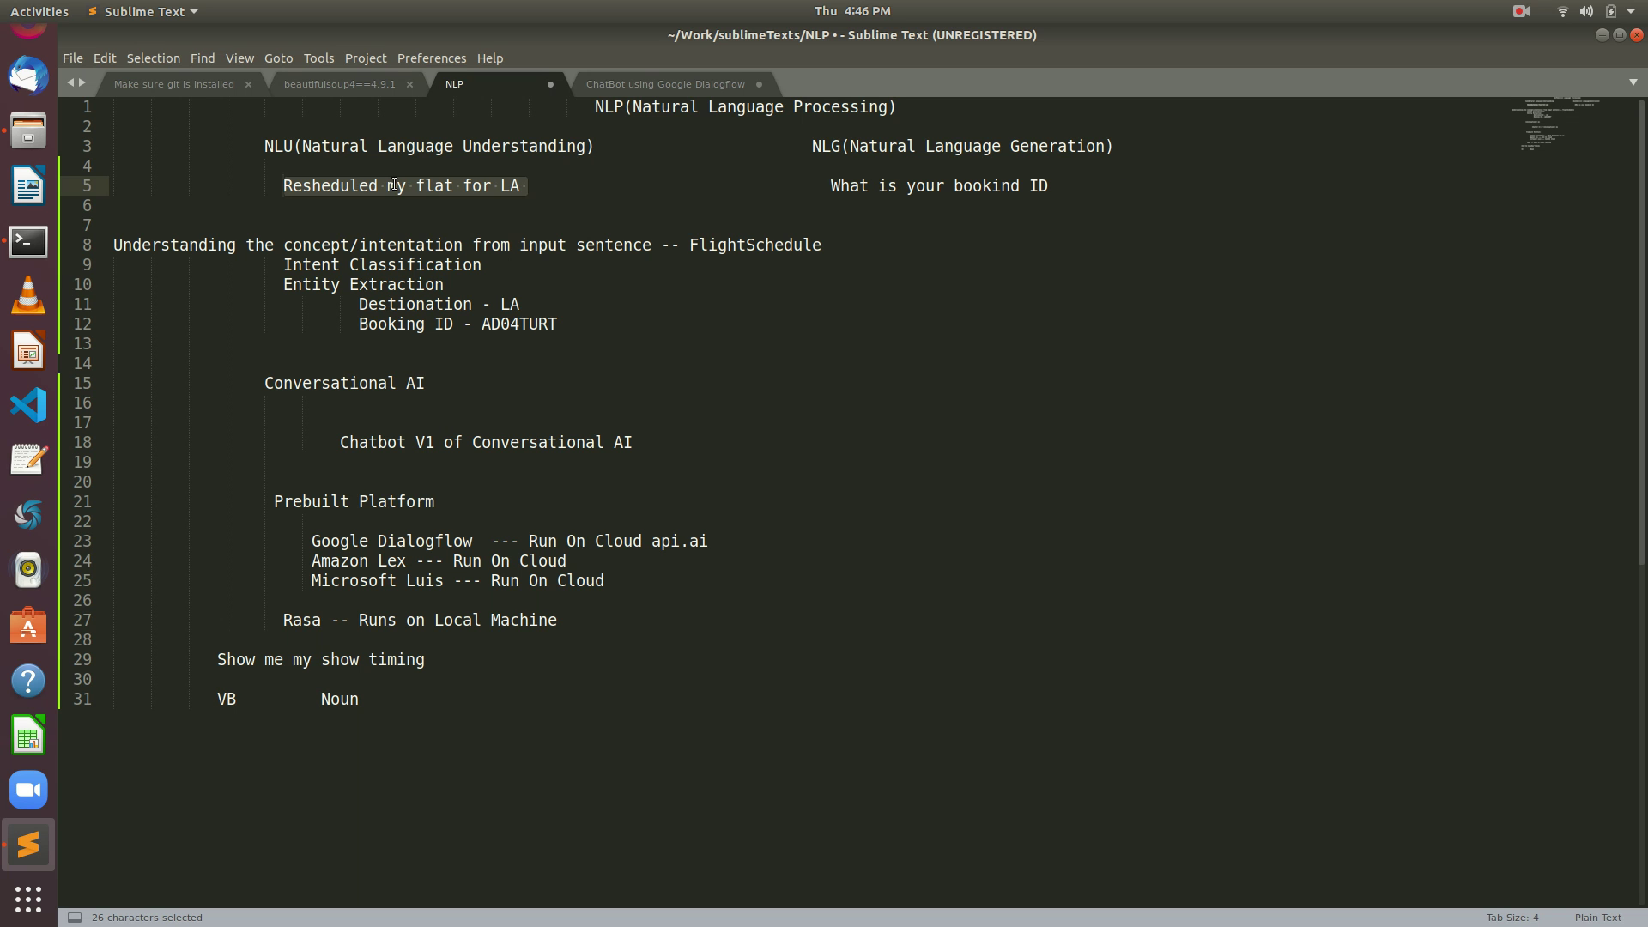
pyautogui.click(400, 187)
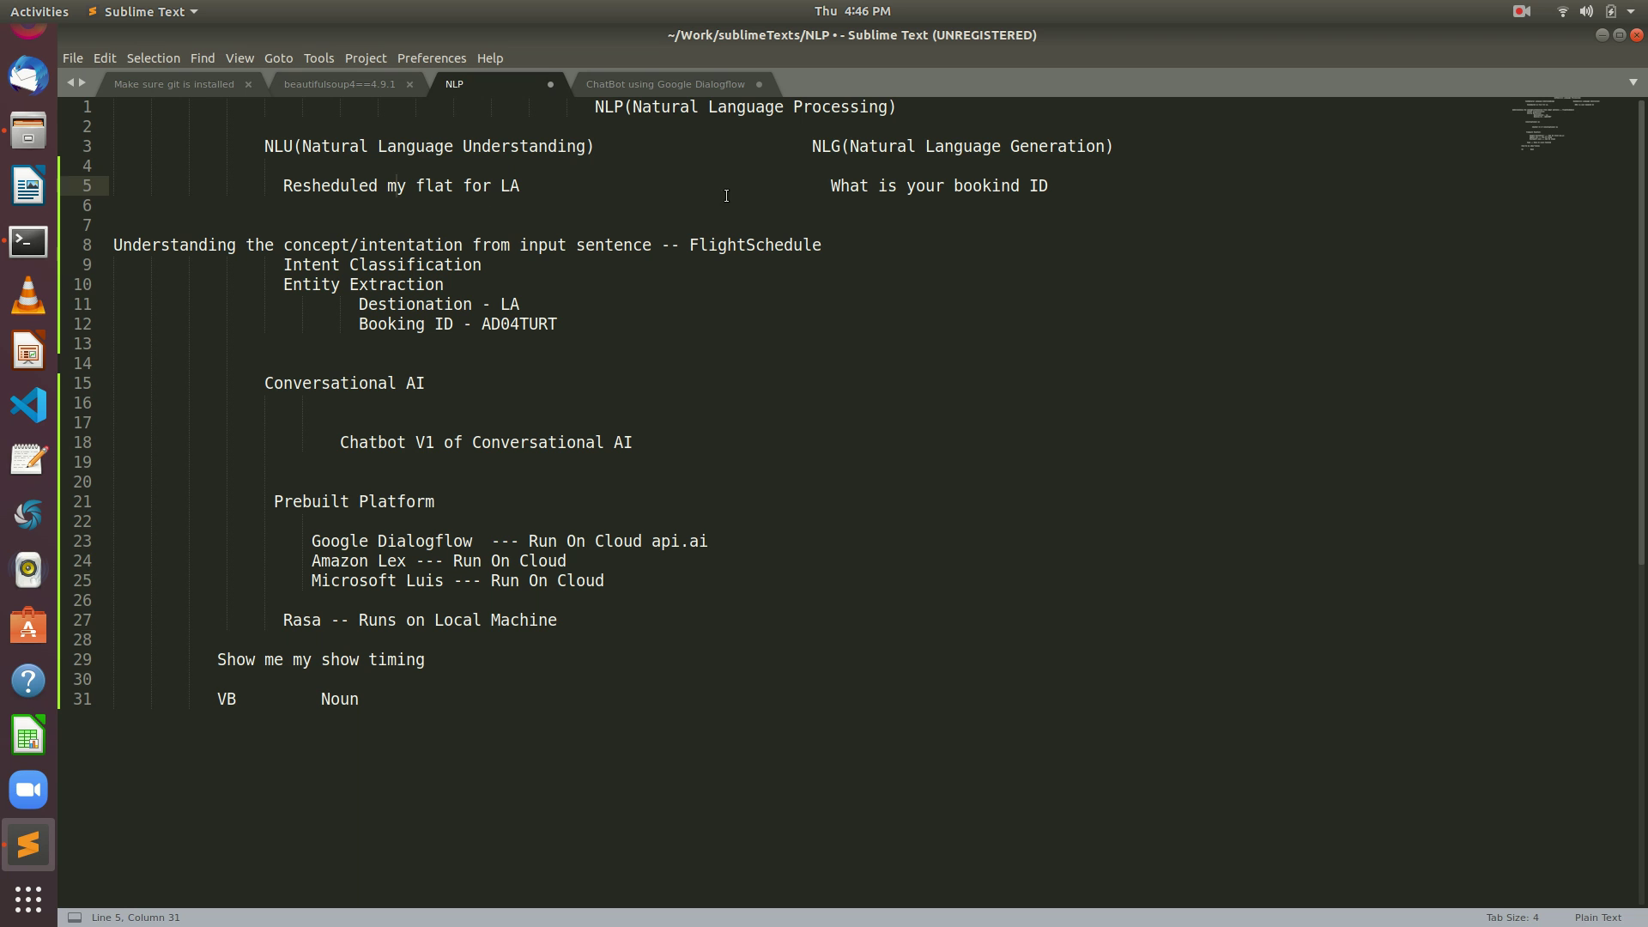
pyautogui.moveTo(531, 187); pyautogui.dragTo(252, 194)
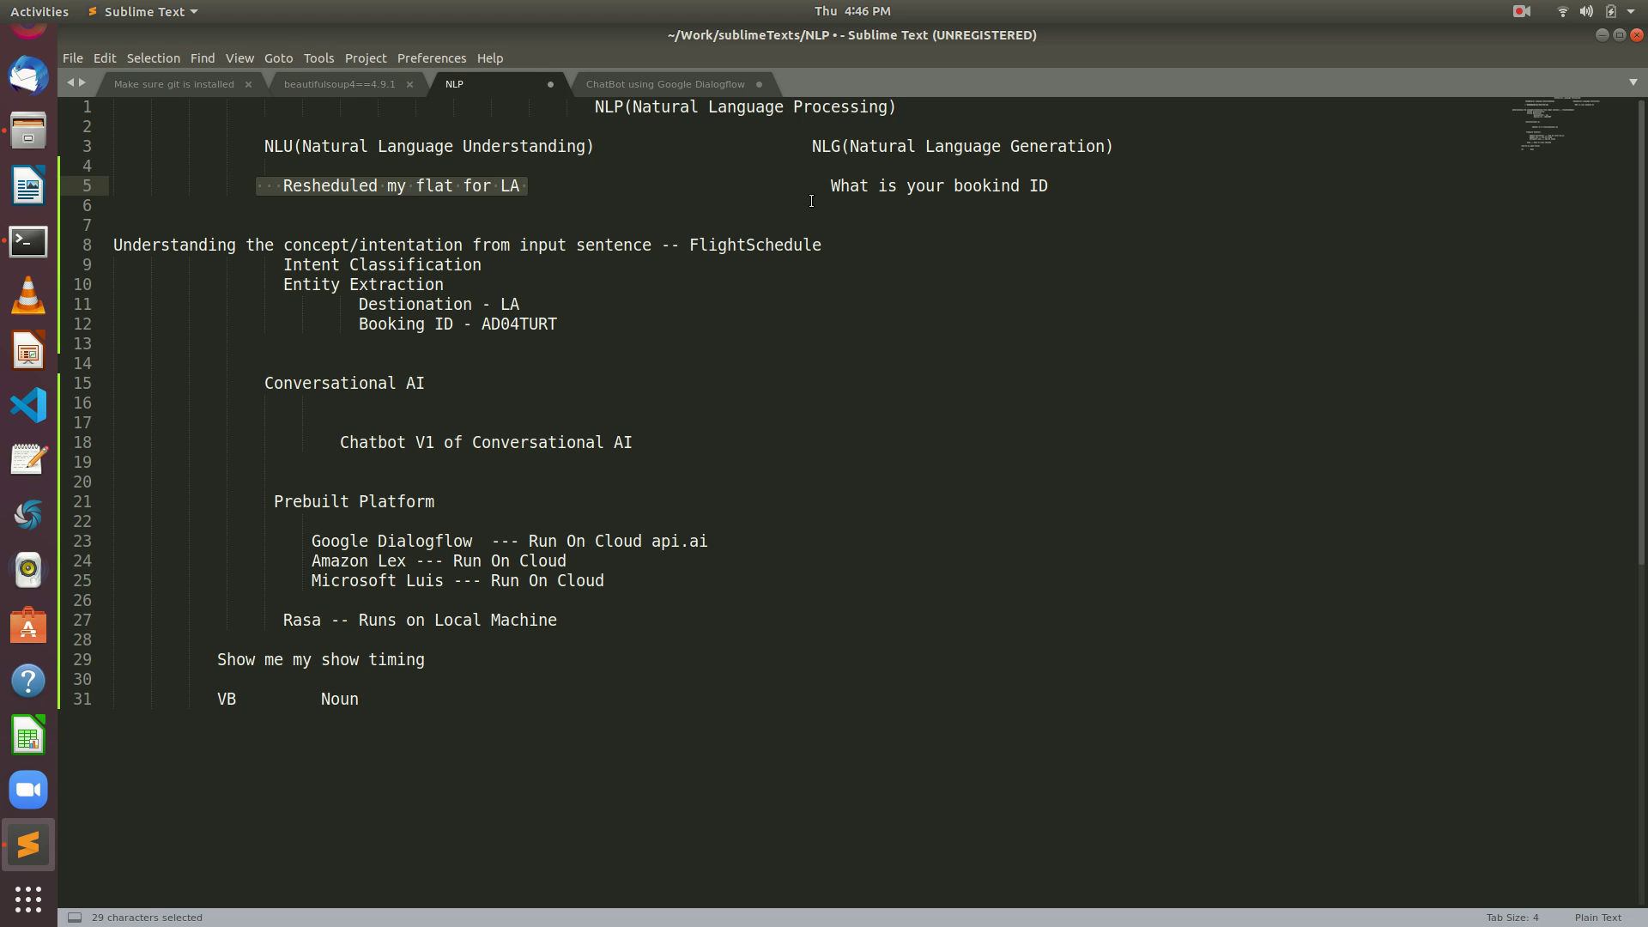
pyautogui.click(648, 200)
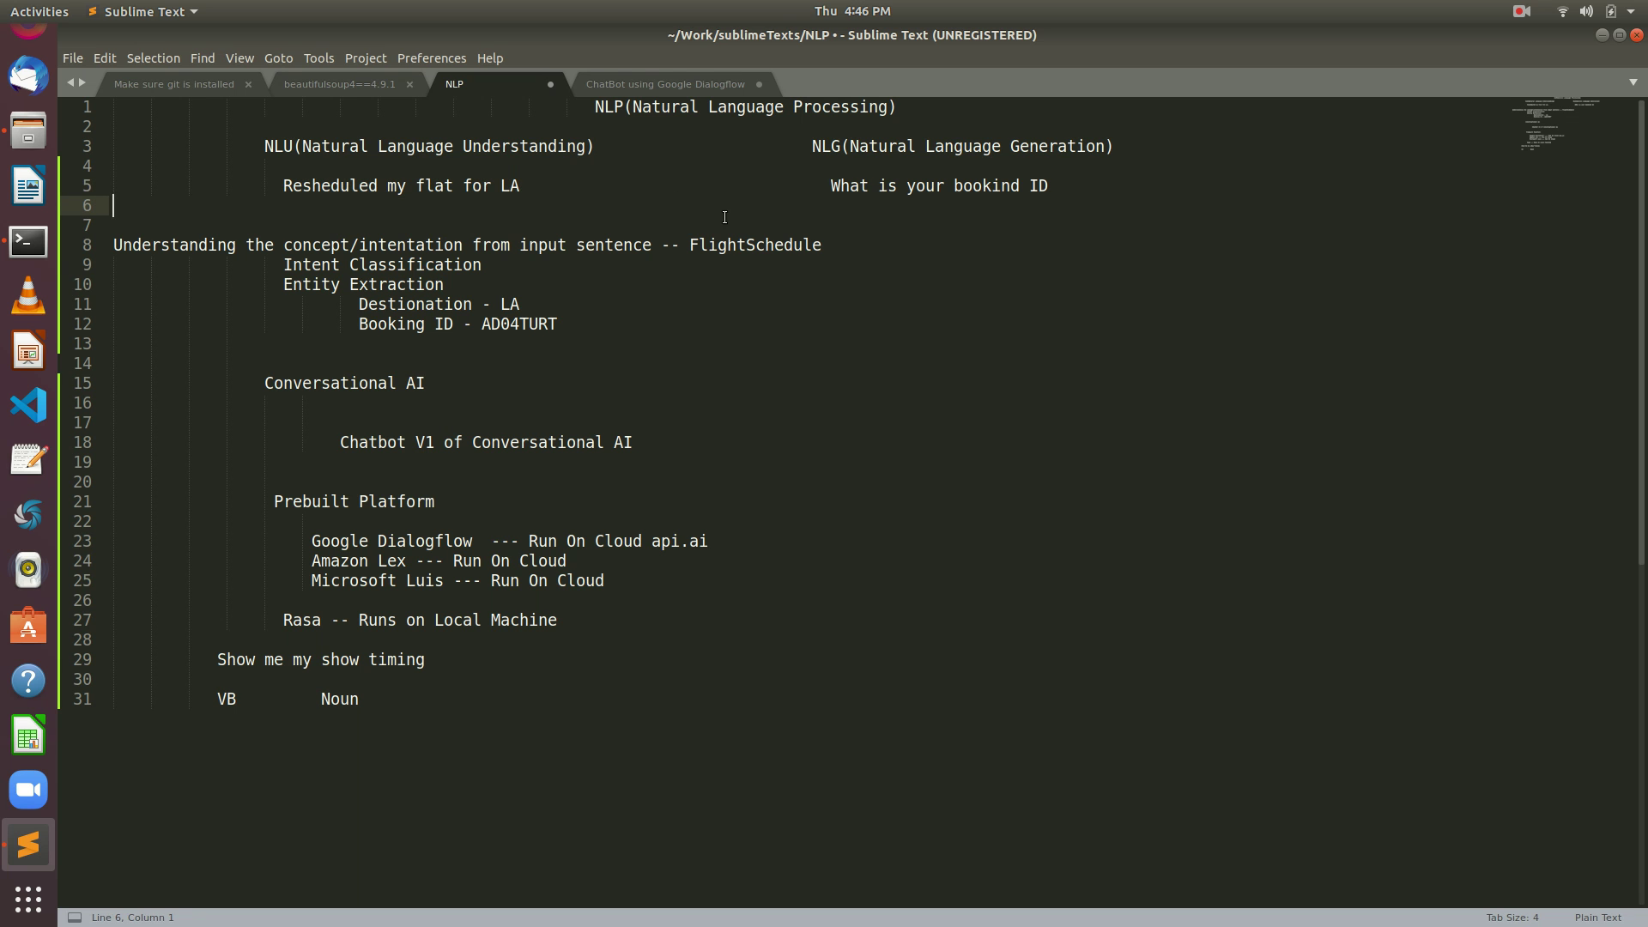
pyautogui.moveTo(531, 188); pyautogui.dragTo(275, 191)
pyautogui.click(520, 187)
pyautogui.click(830, 187)
pyautogui.moveTo(830, 187); pyautogui.dragTo(1054, 189)
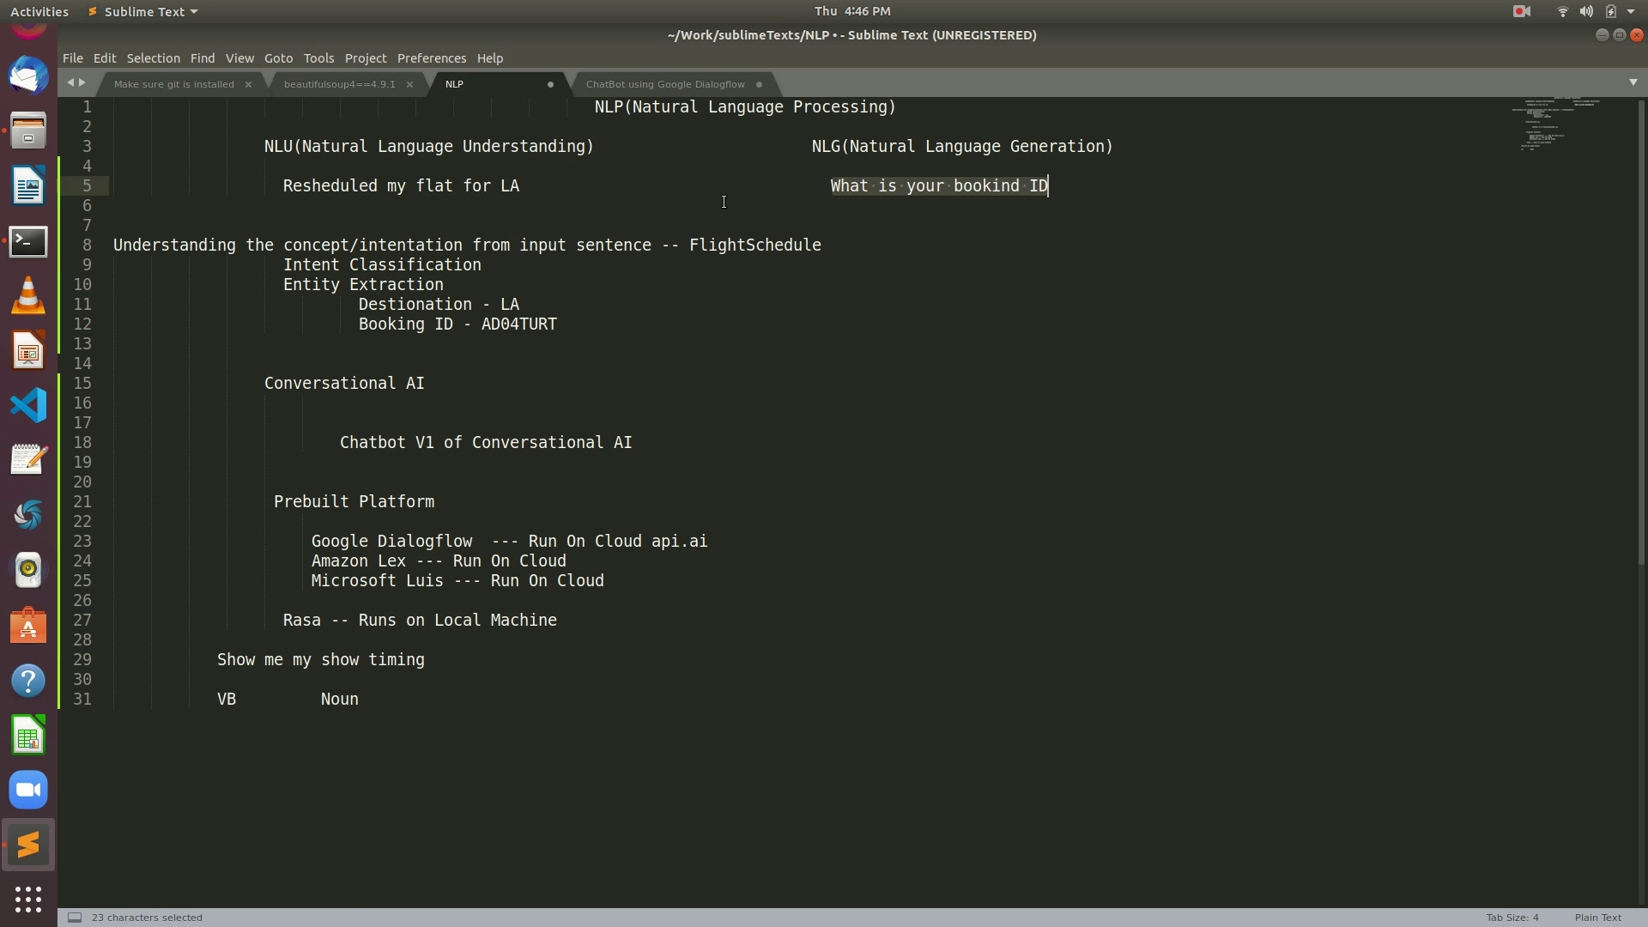
pyautogui.click(794, 185)
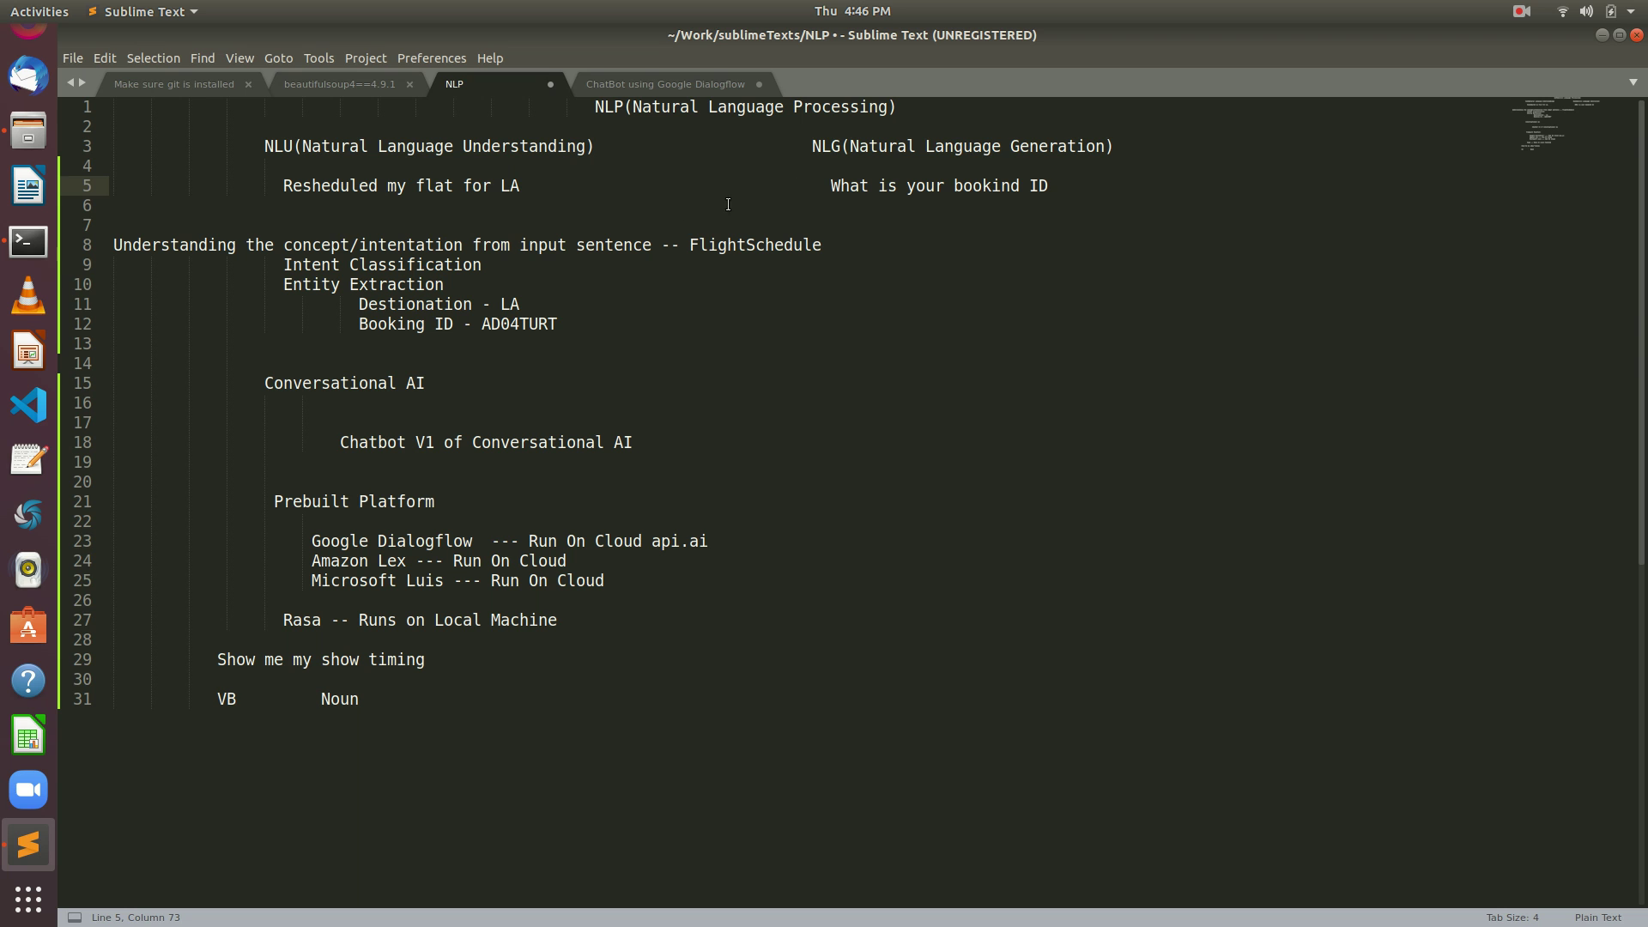
pyautogui.moveTo(830, 186); pyautogui.dragTo(1101, 185)
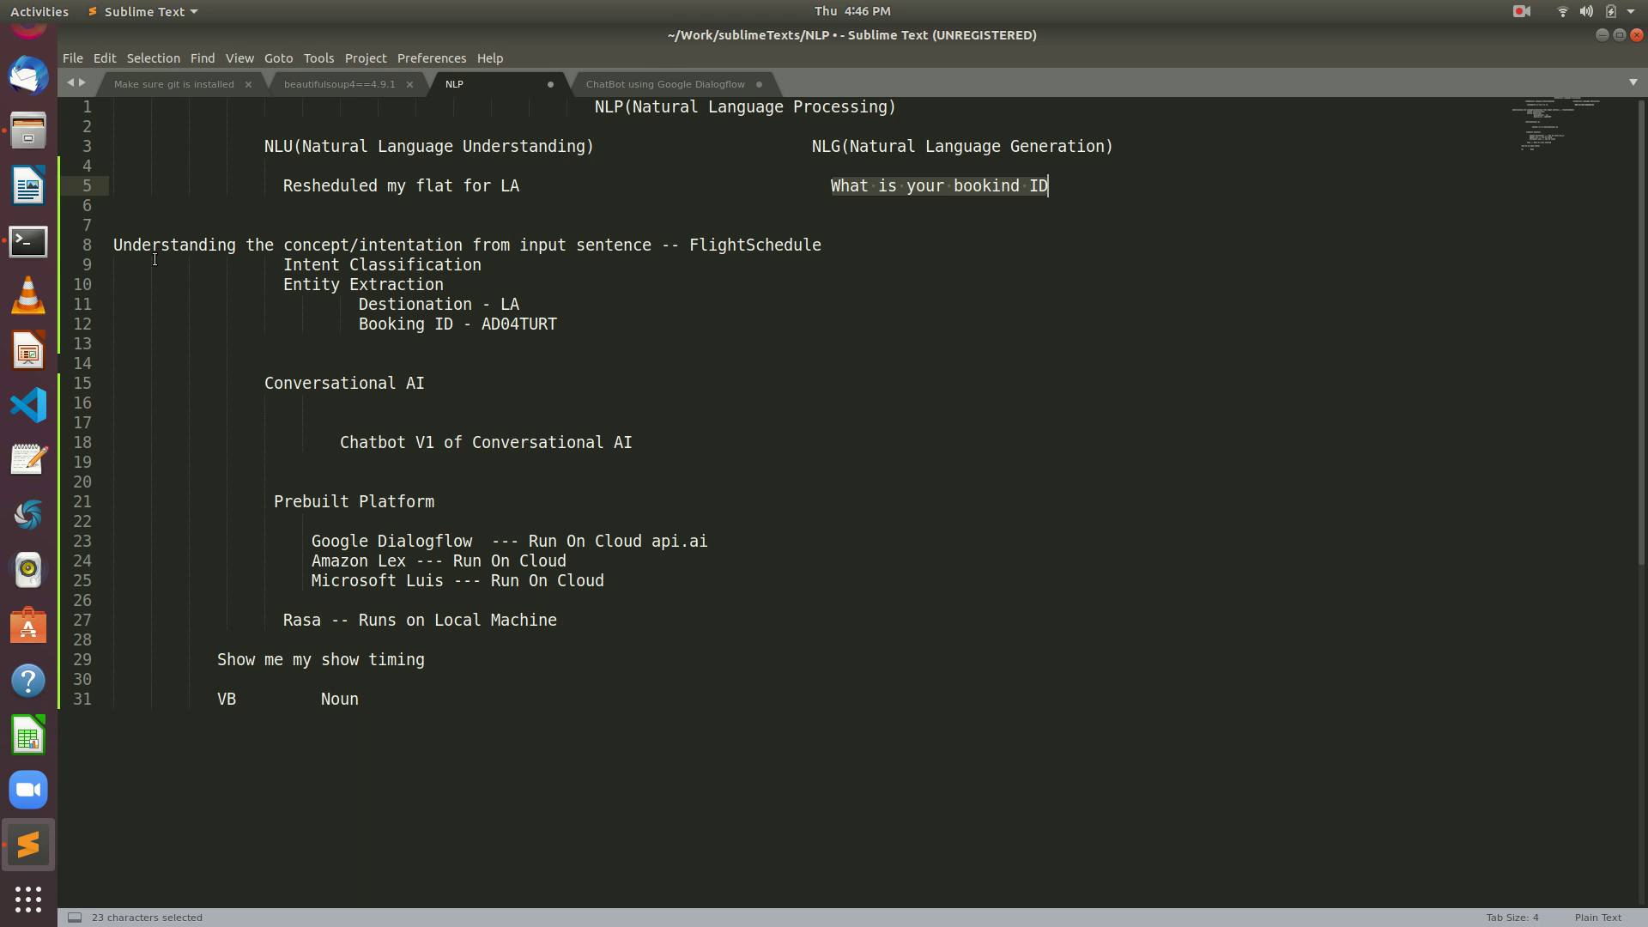
# - Examine the intent classification and entity extraction notes, highlighting the FlightSchedule intent and the destination and booking ID entities
pyautogui.moveTo(284, 257); pyautogui.dragTo(482, 265)
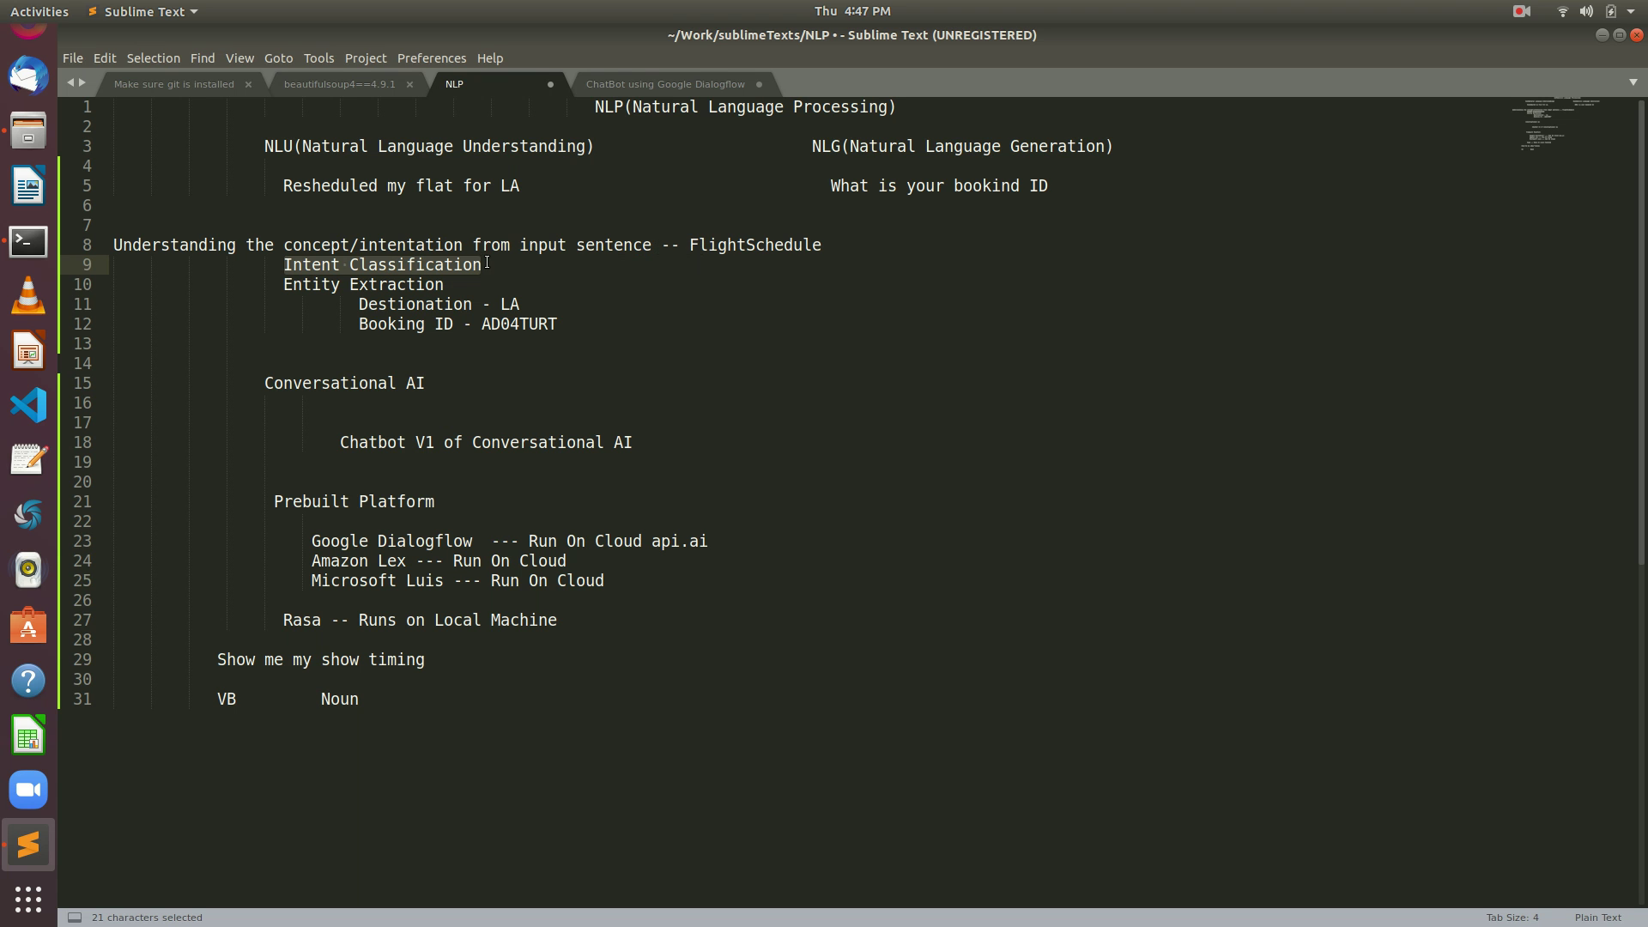
pyautogui.click(485, 268)
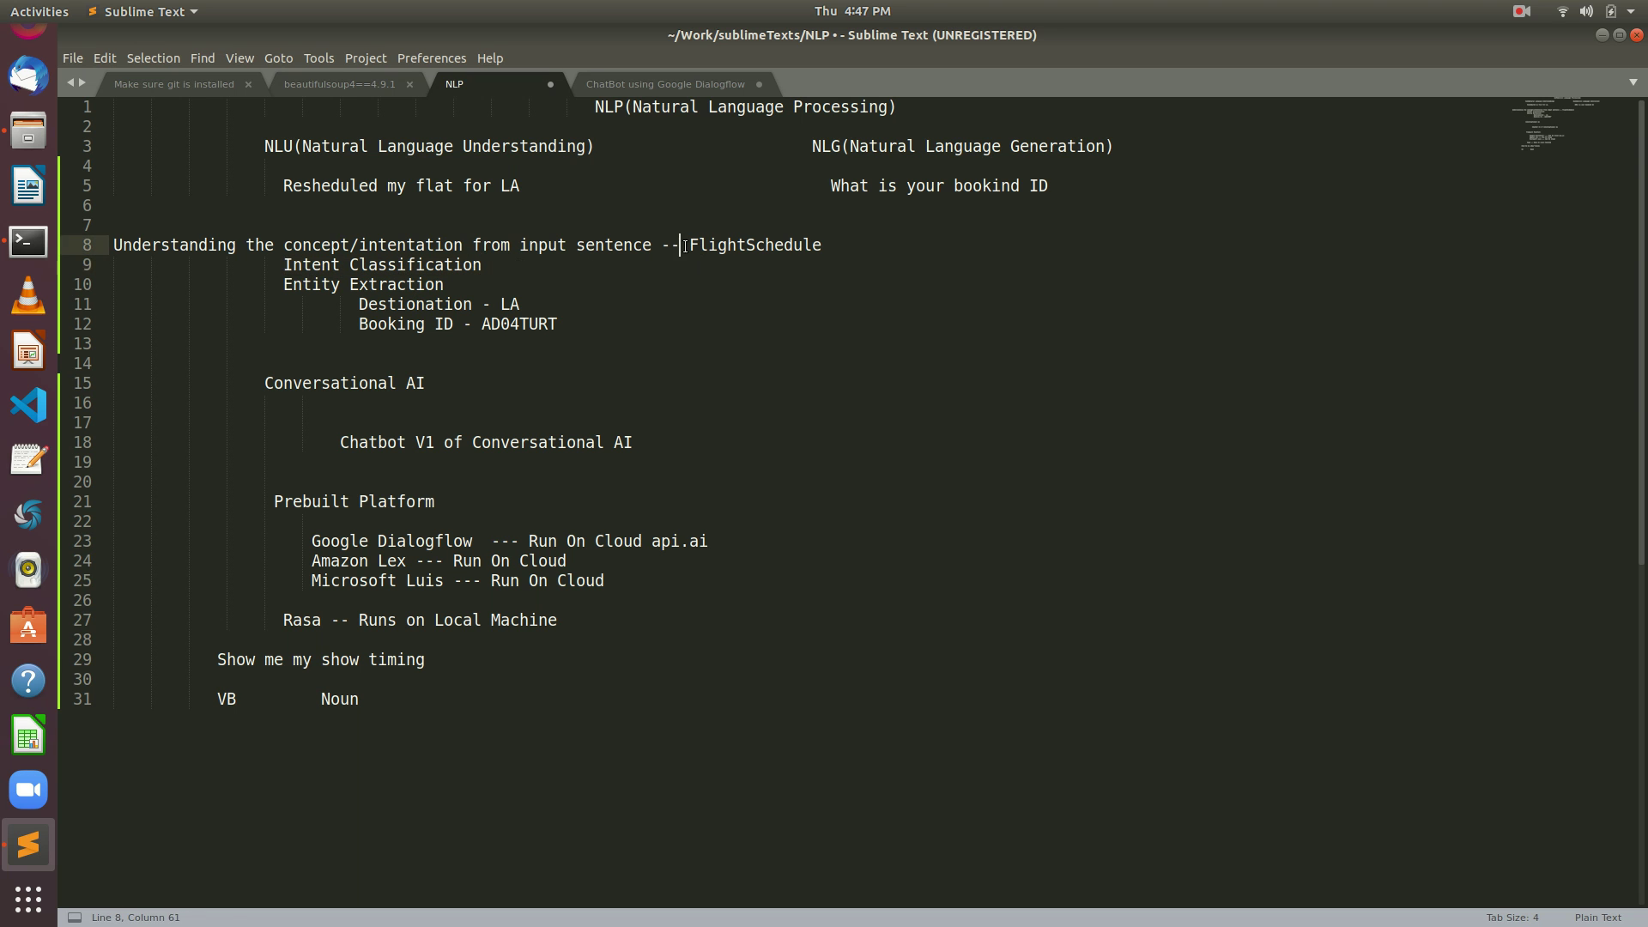
pyautogui.moveTo(682, 246); pyautogui.dragTo(778, 249)
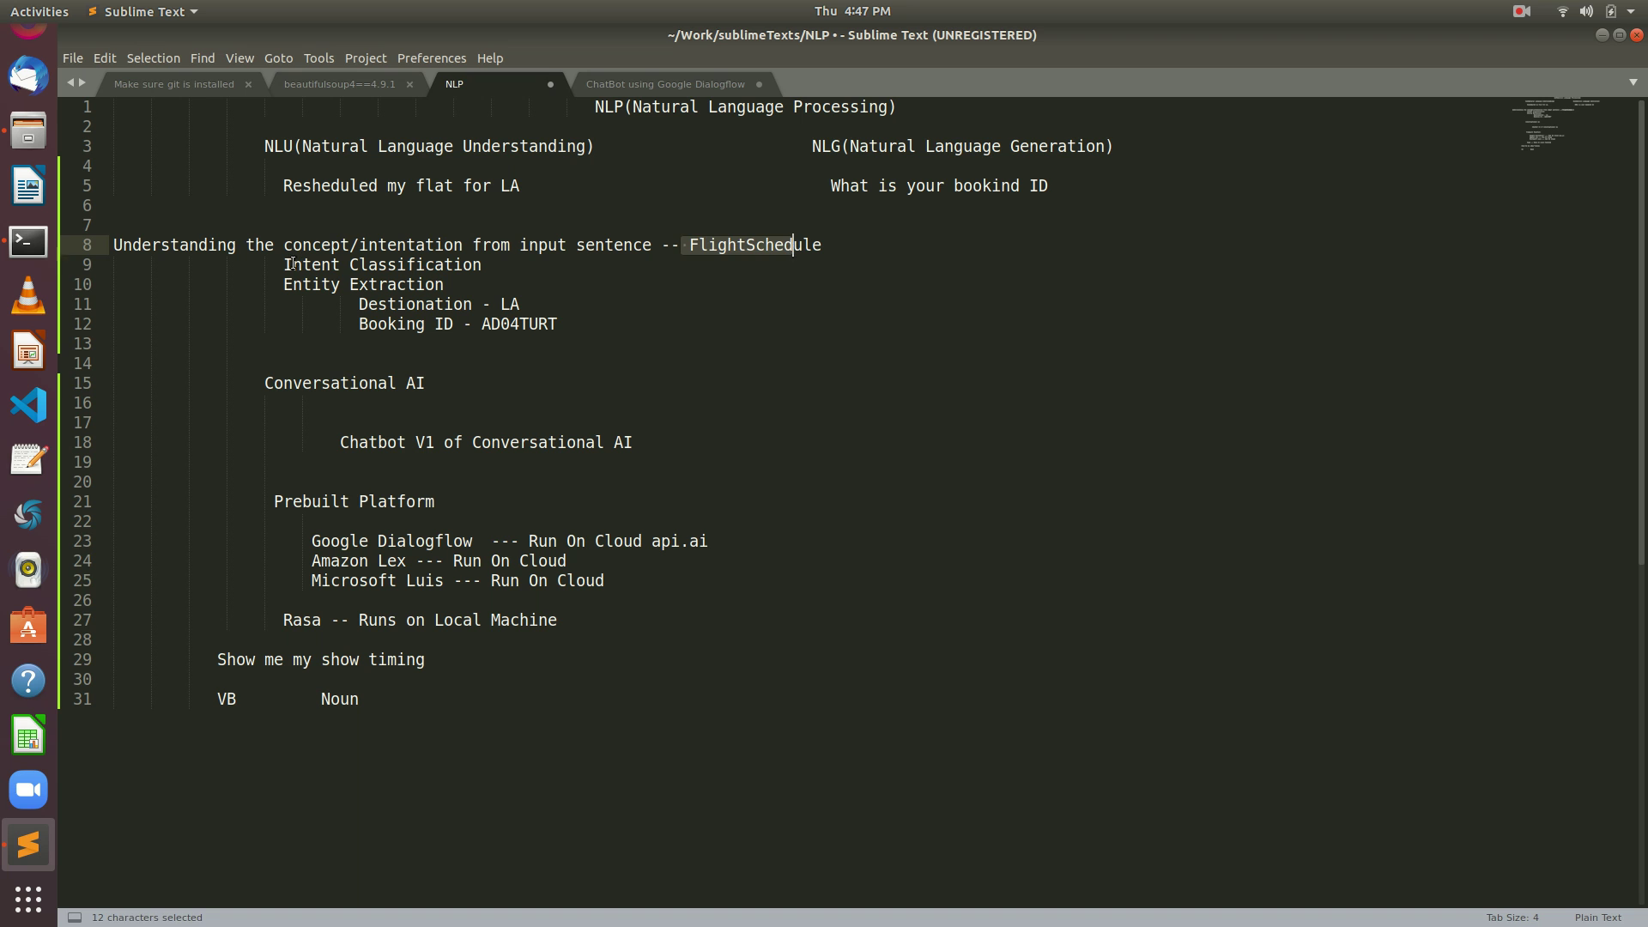
pyautogui.click(287, 265)
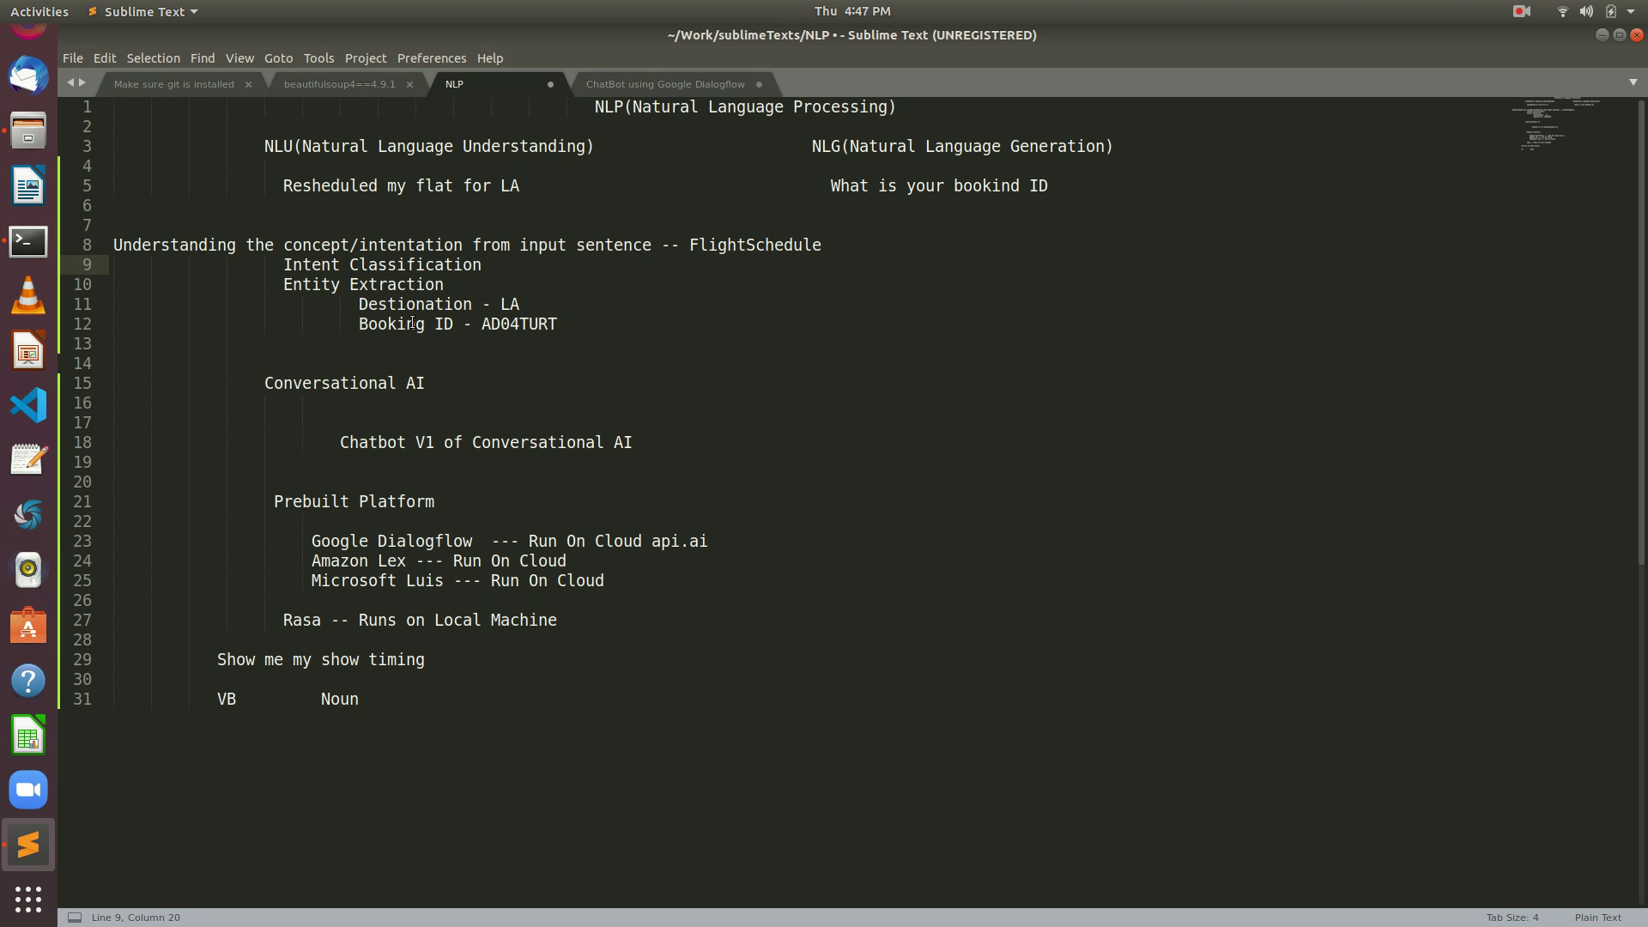
pyautogui.doubleClick(412, 307)
pyautogui.moveTo(498, 186); pyautogui.dragTo(528, 185)
pyautogui.click(539, 247)
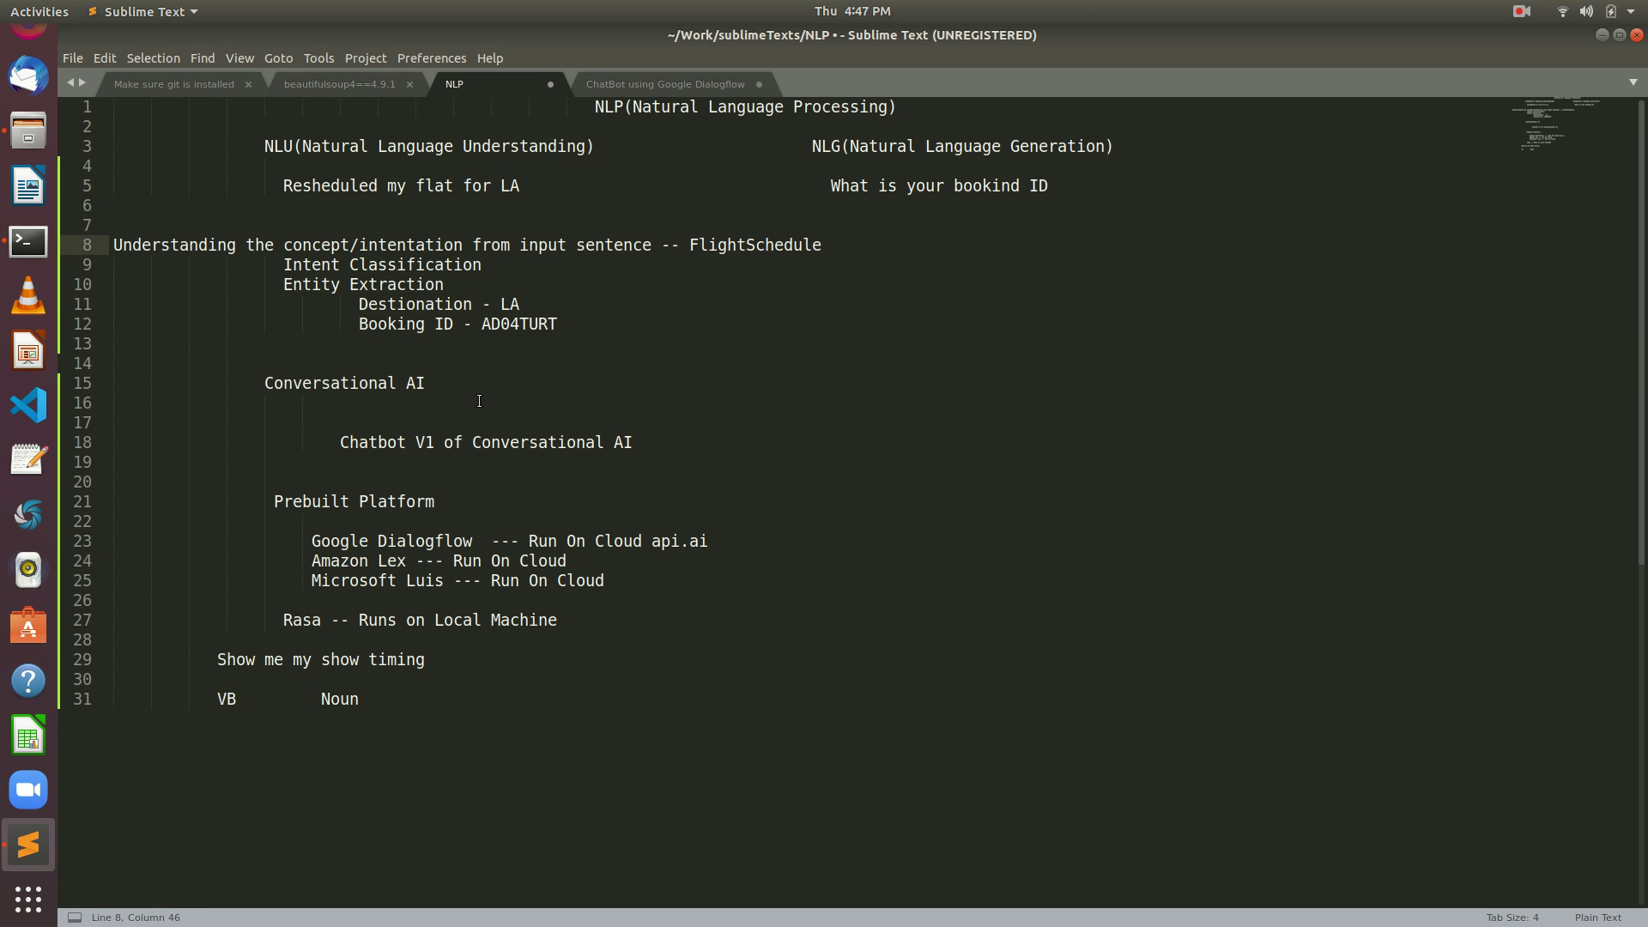
pyautogui.moveTo(955, 187); pyautogui.dragTo(1011, 190)
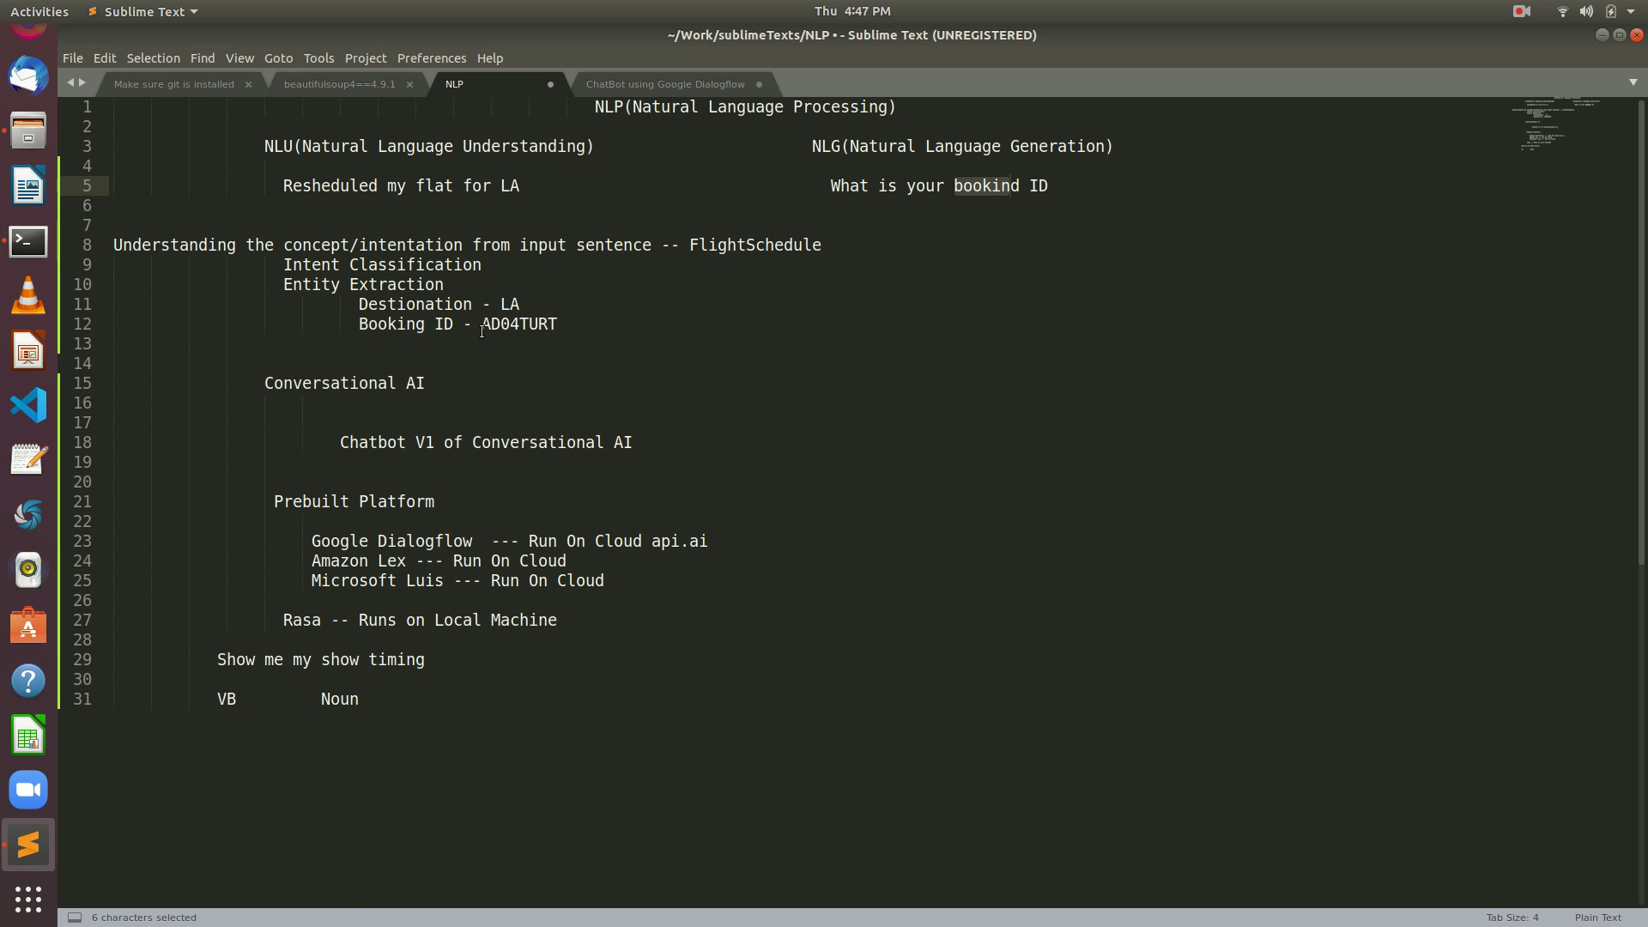
pyautogui.moveTo(483, 331); pyautogui.dragTo(580, 329)
pyautogui.click(365, 326)
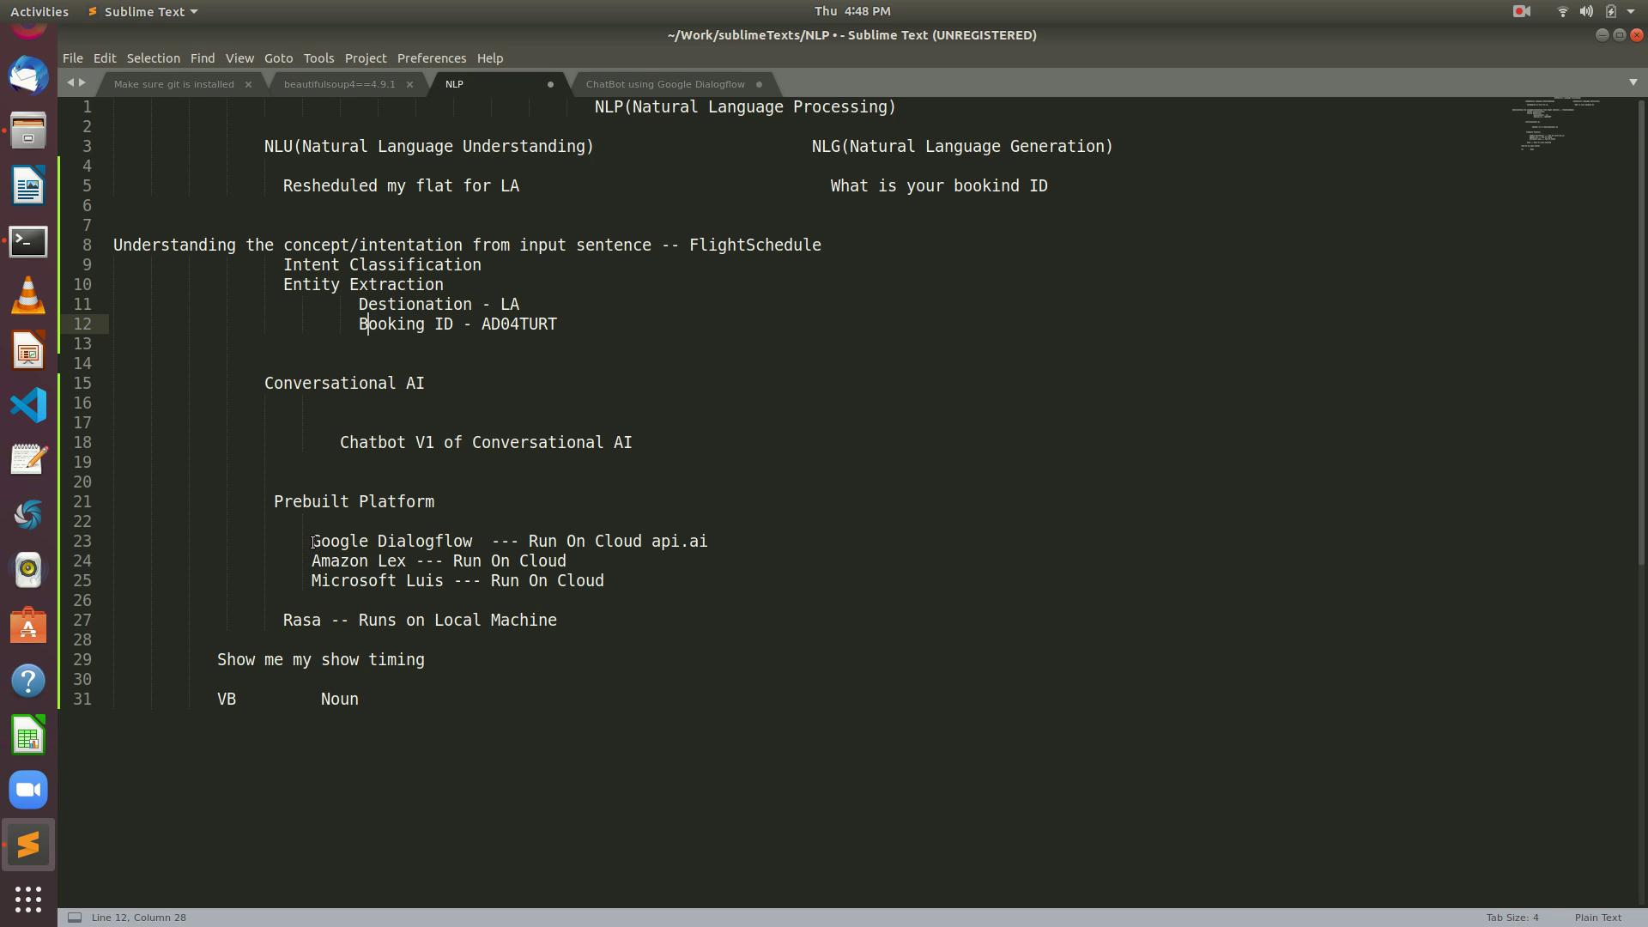
# - Switch to Google Chrome and bring the empty new tab to the front
pyautogui.scroll(2, 8, 474)
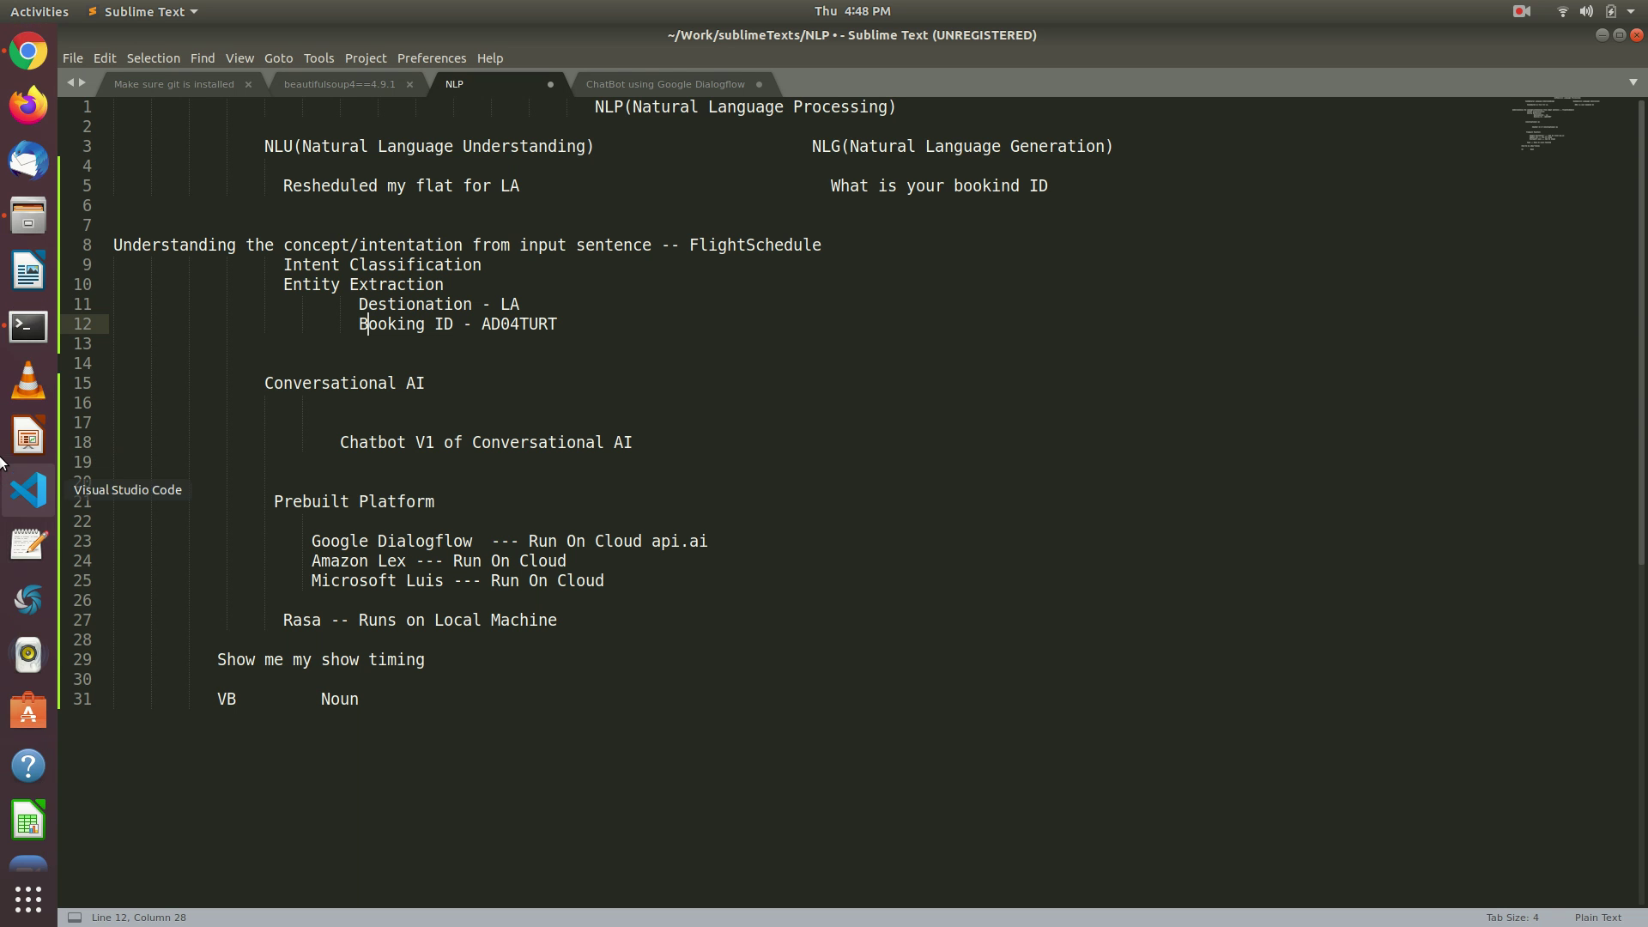
pyautogui.click(28, 51)
pyautogui.click(337, 35)
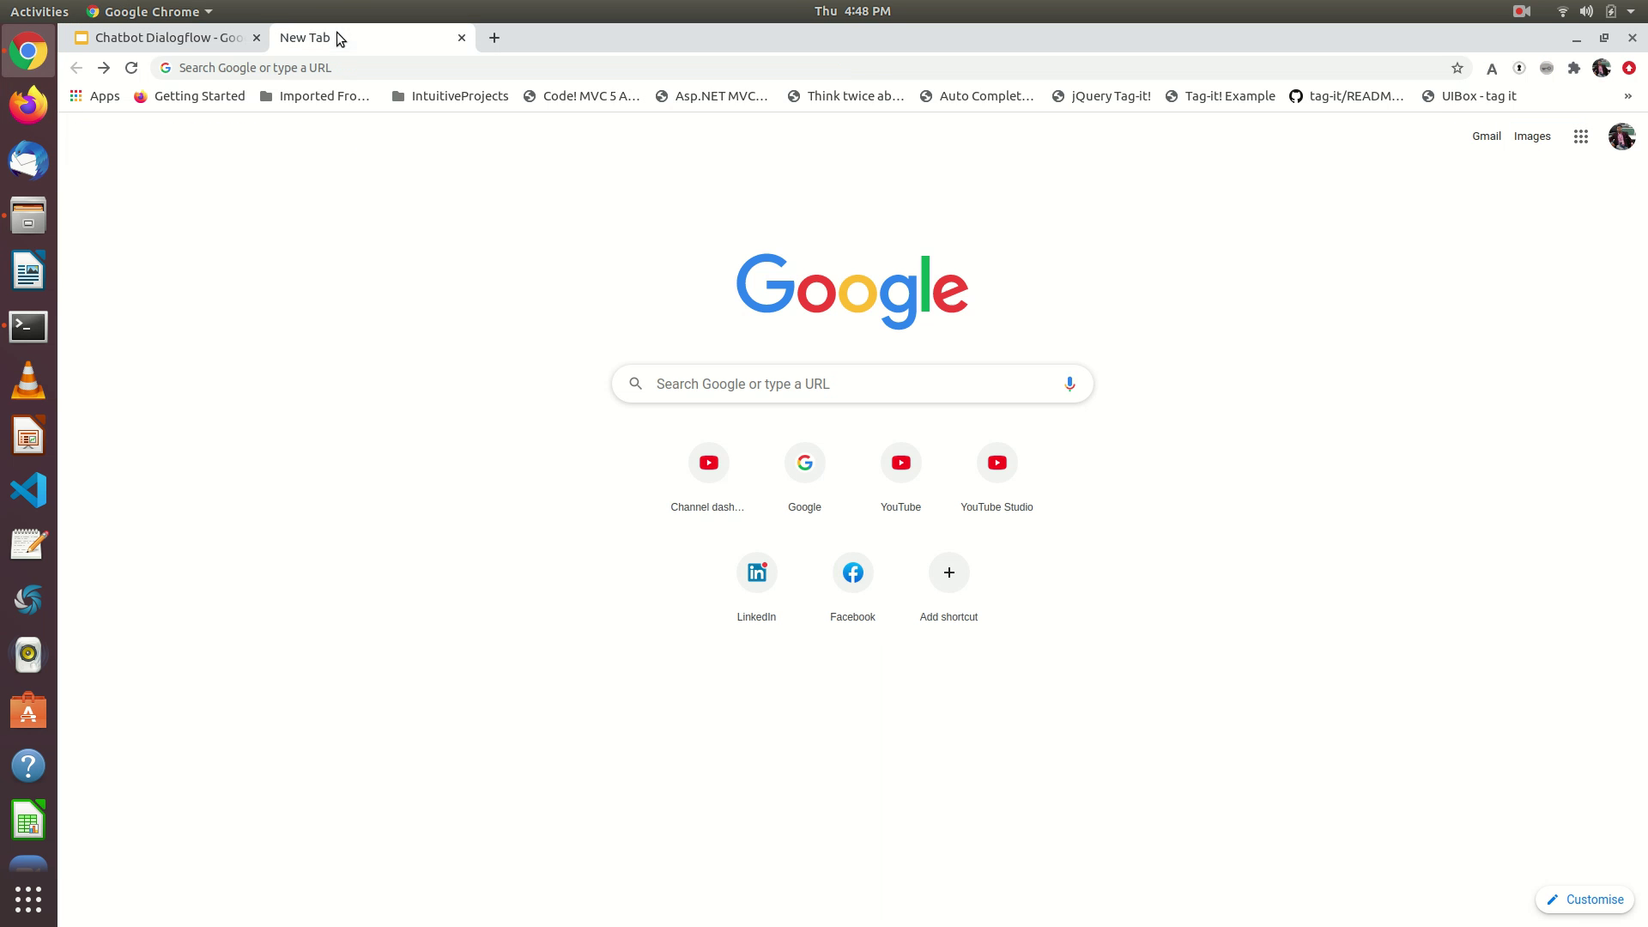
# - Try to load doalogflow.google.com in the empty tab and reload the page
pyautogui.click(369, 64)
pyautogui.write('do')
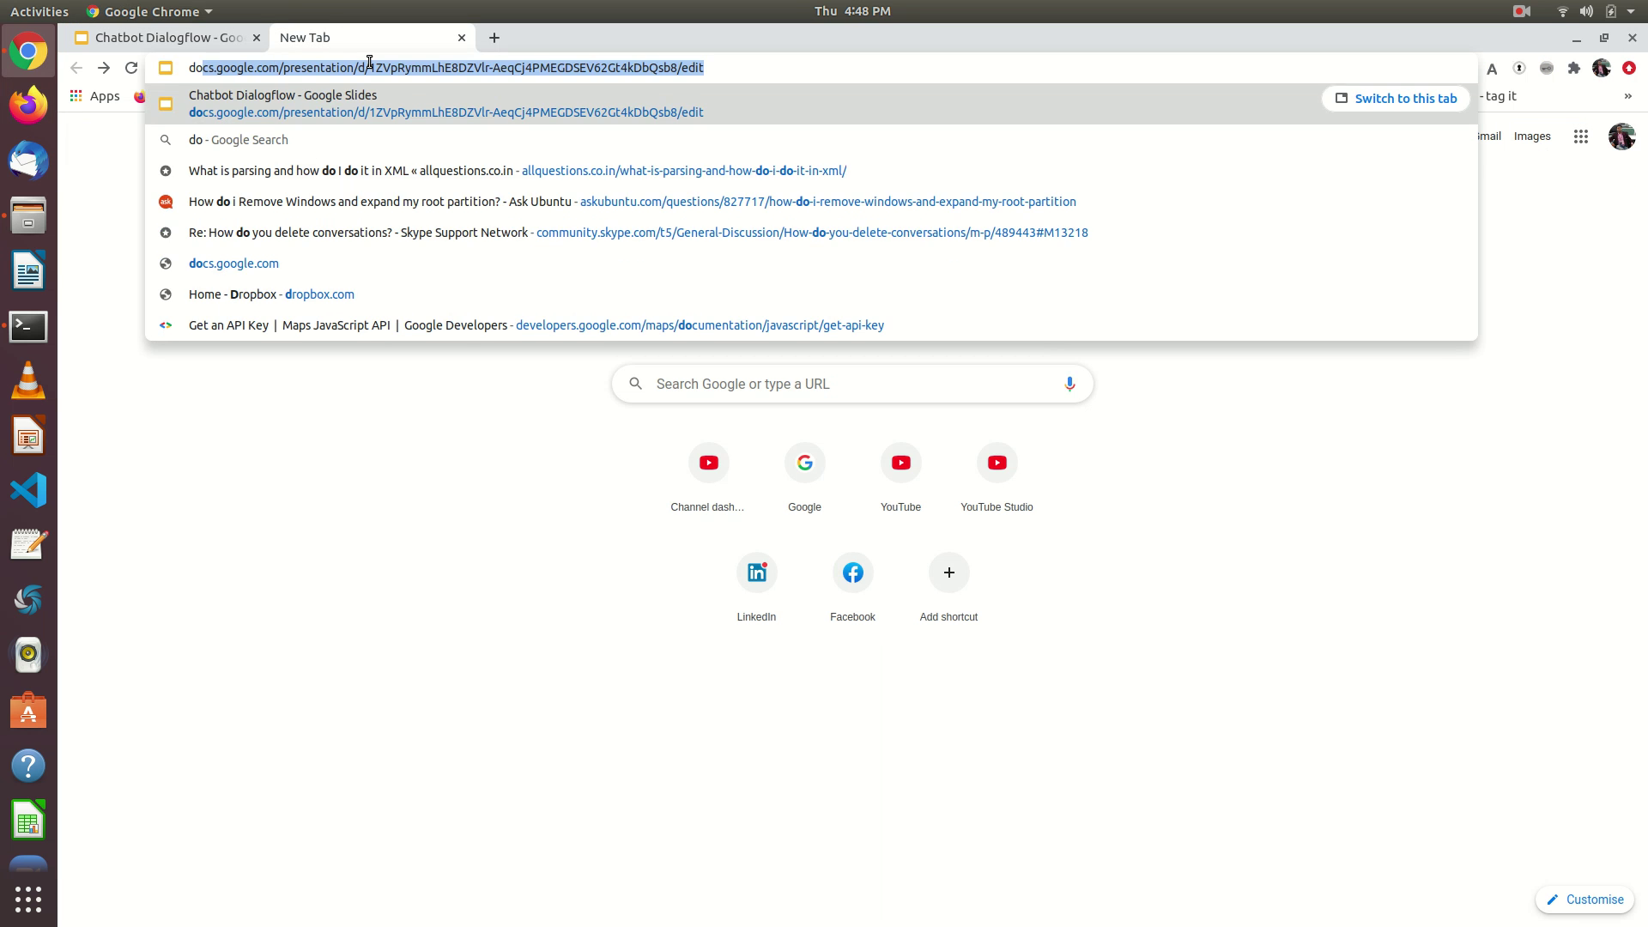
pyautogui.write('alogflow.ggo')
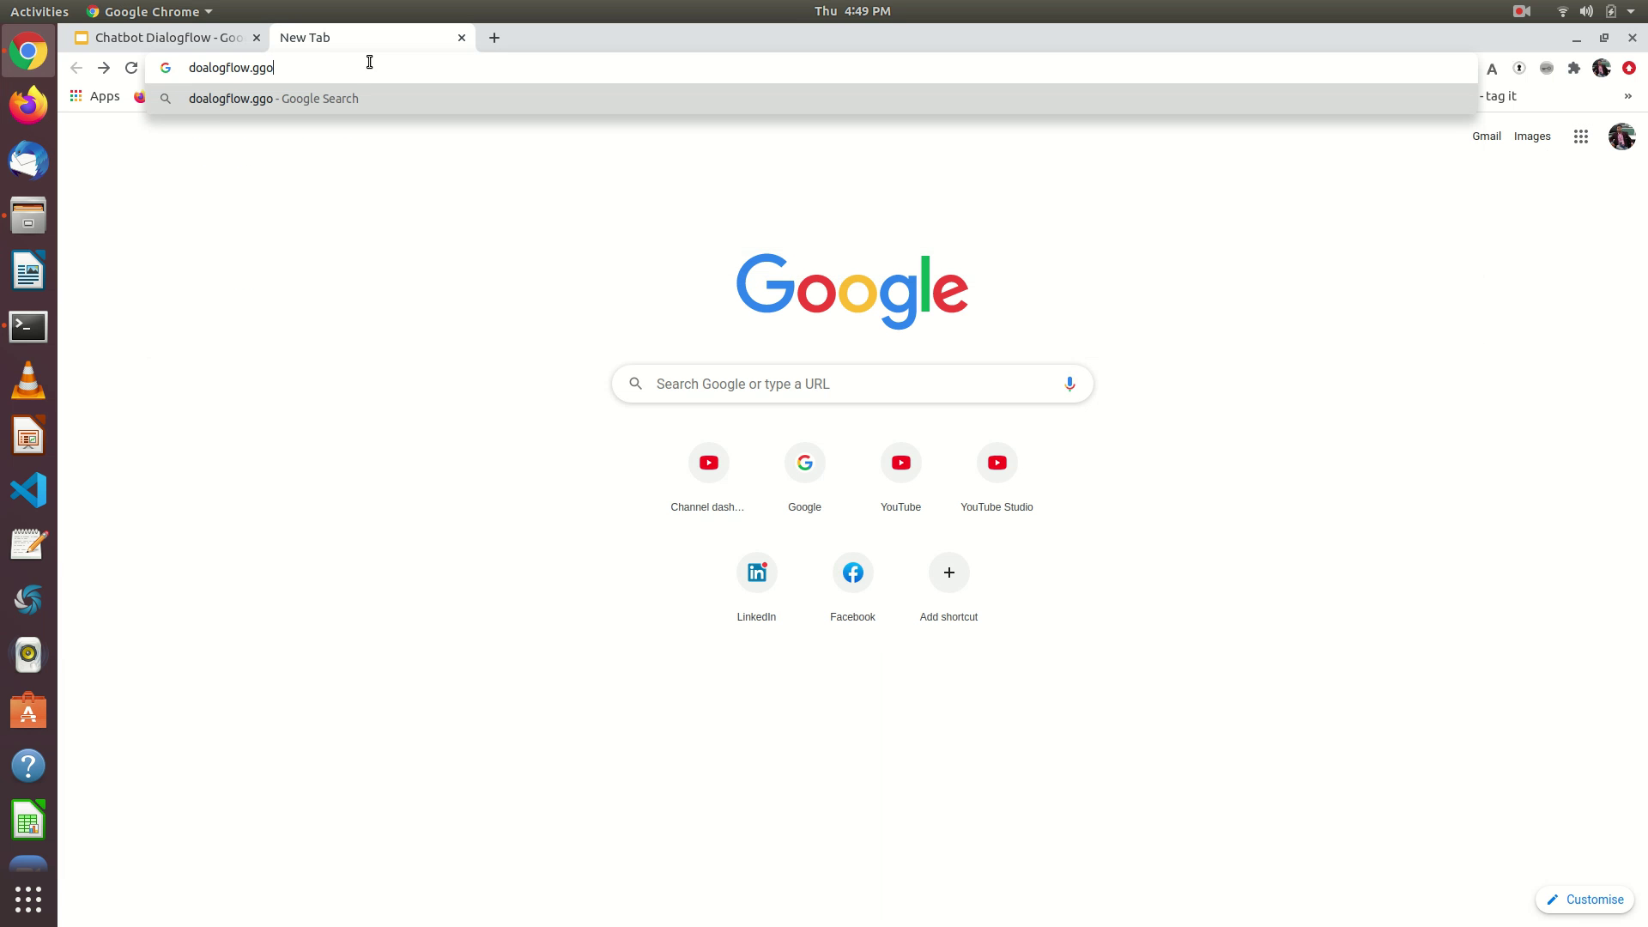
pyautogui.press('BackSpace')
pyautogui.press('BackSpace')
pyautogui.write('oo')
pyautogui.press('BackSpace')
pyautogui.press('BackSpace')
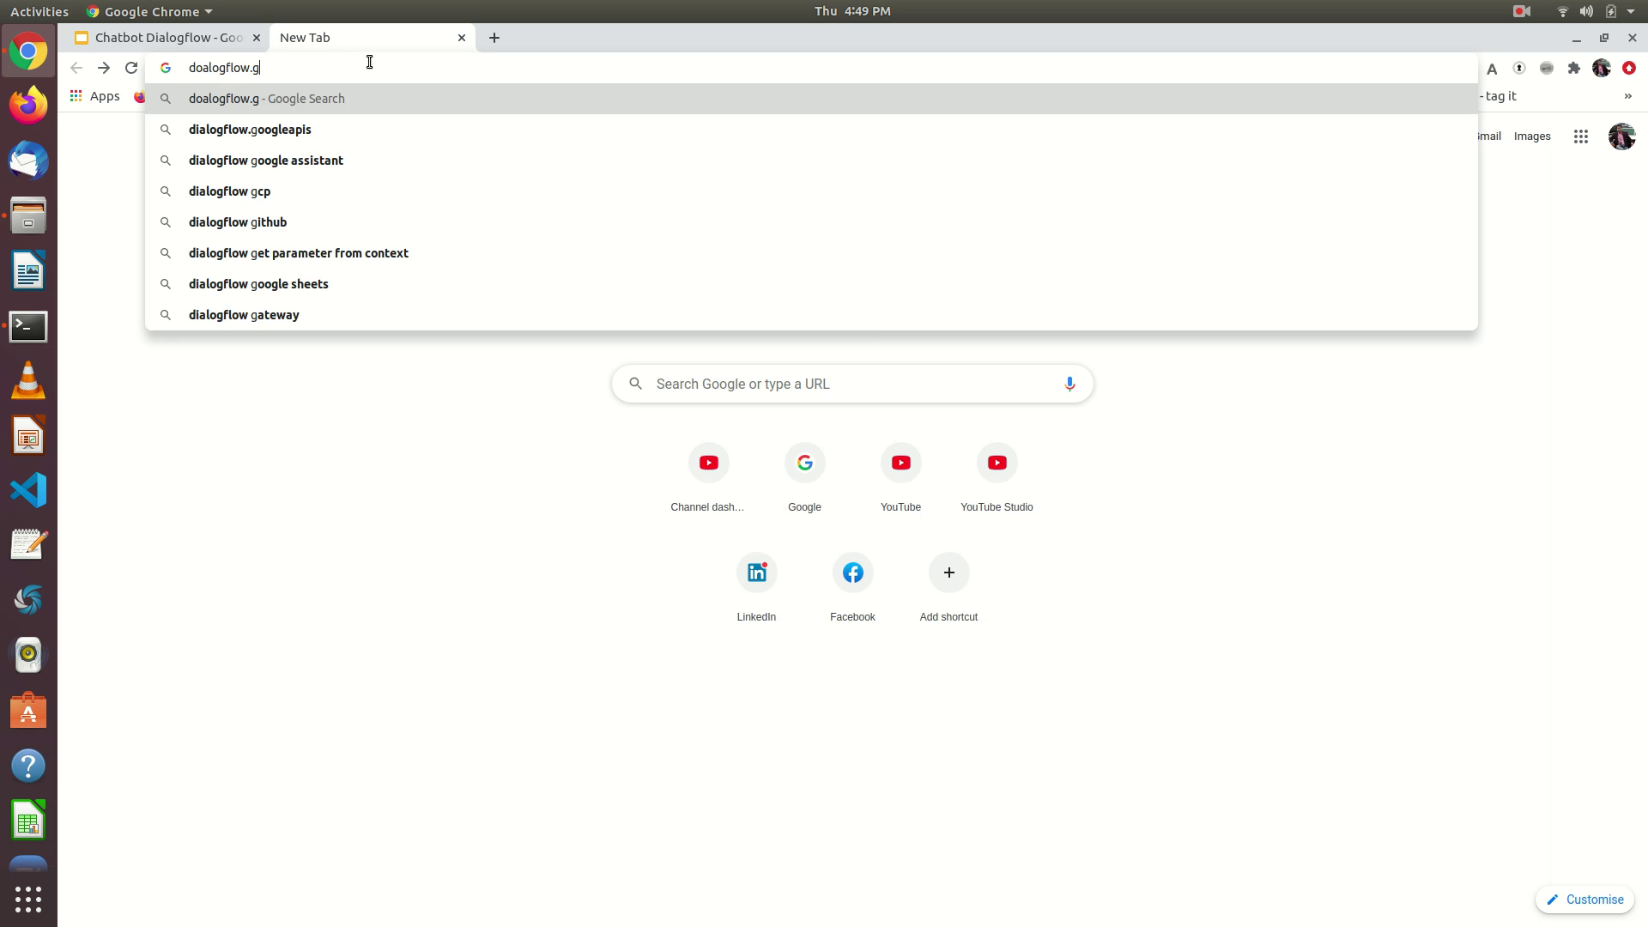
pyautogui.write('oogle.')
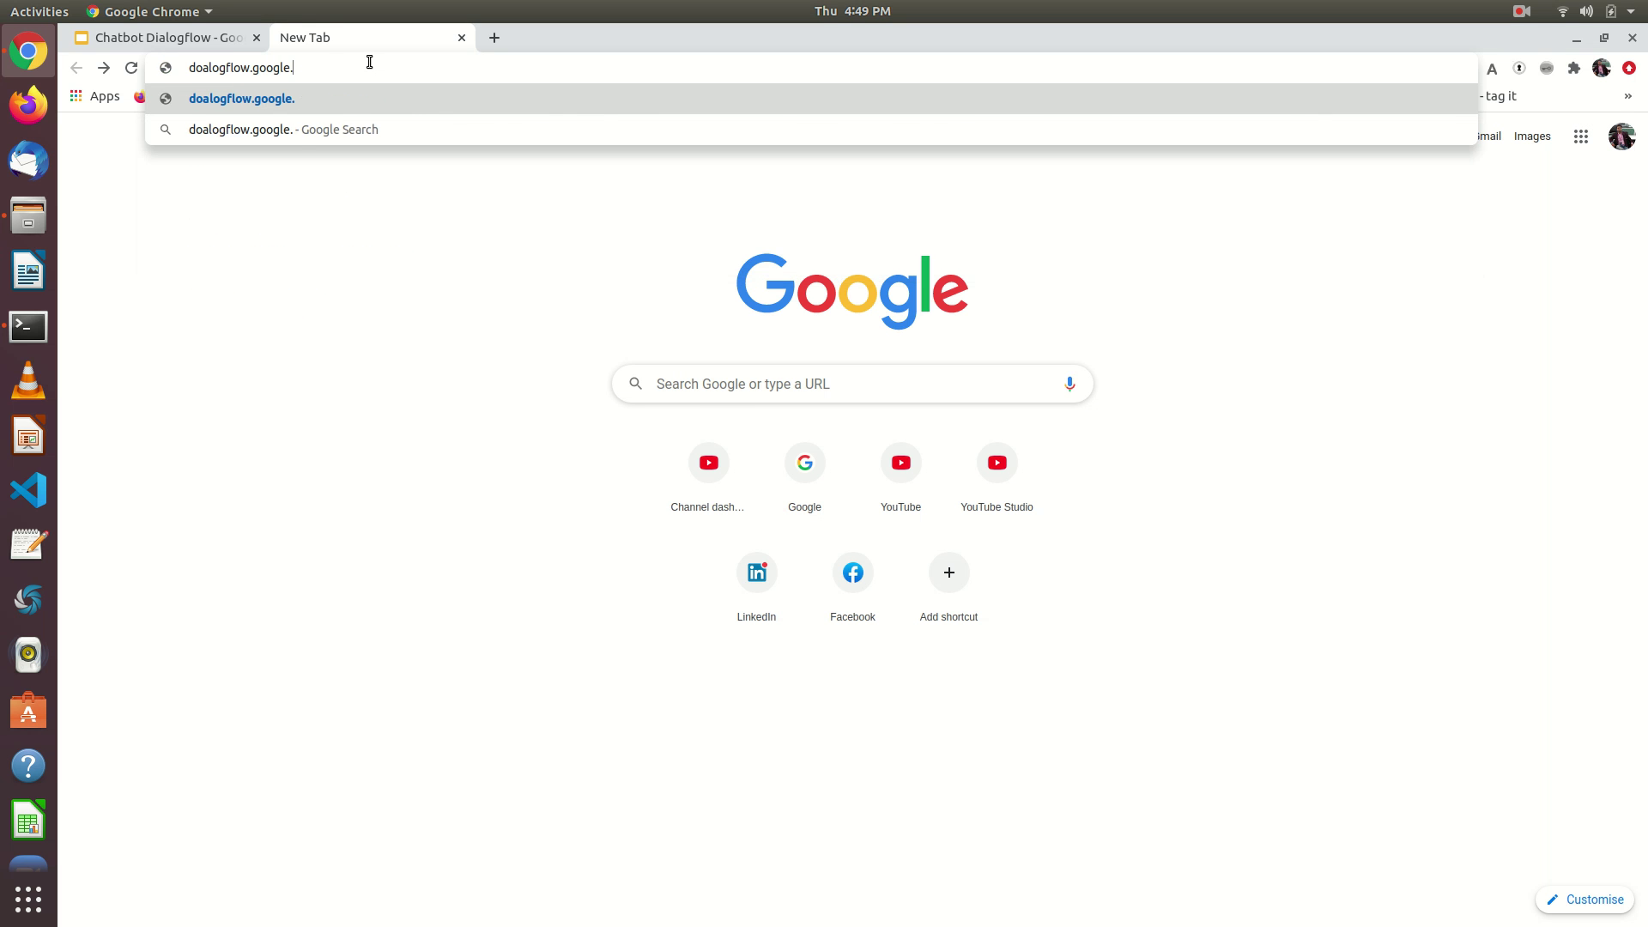
pyautogui.write('com')
pyautogui.press('Return')
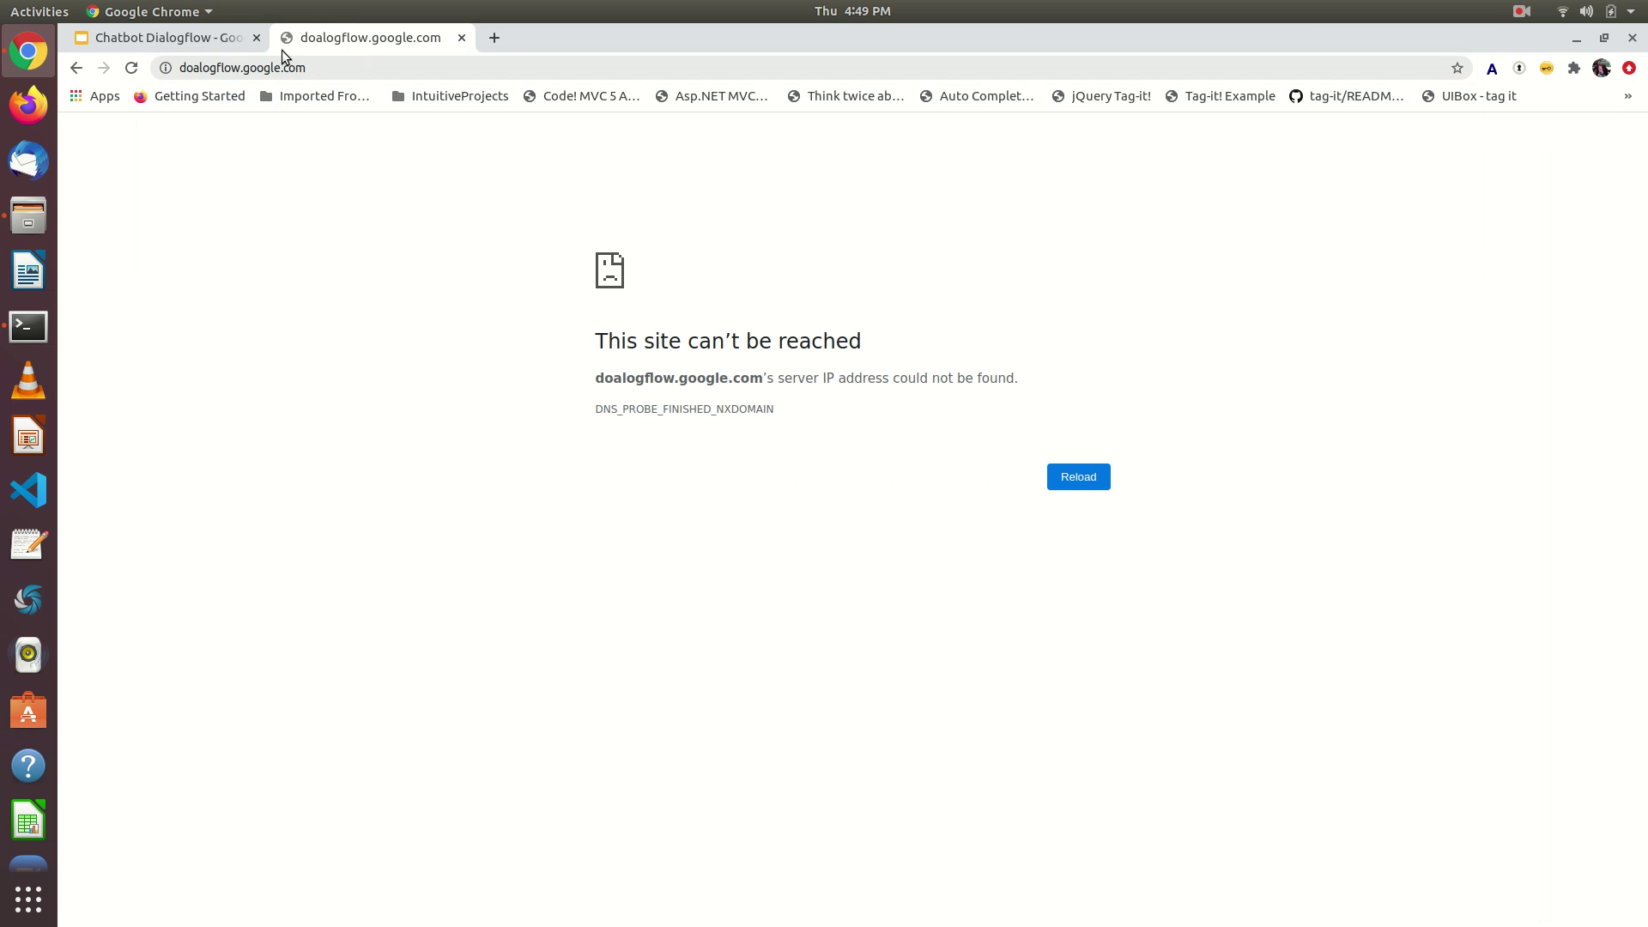
pyautogui.click(131, 68)
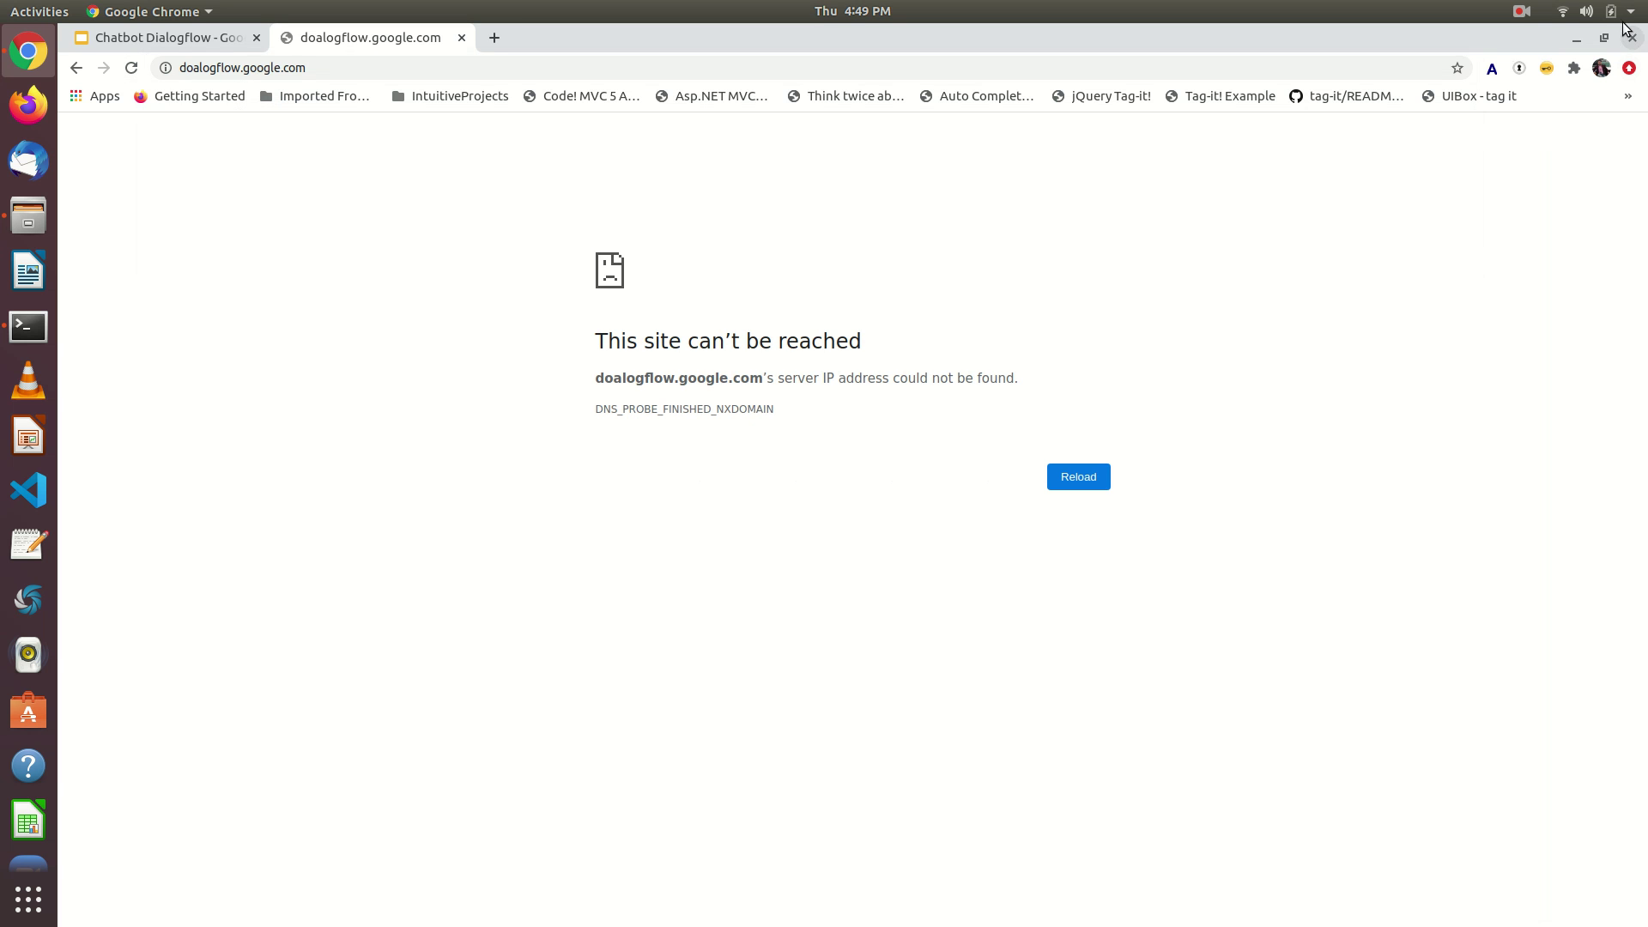
pyautogui.click(1521, 11)
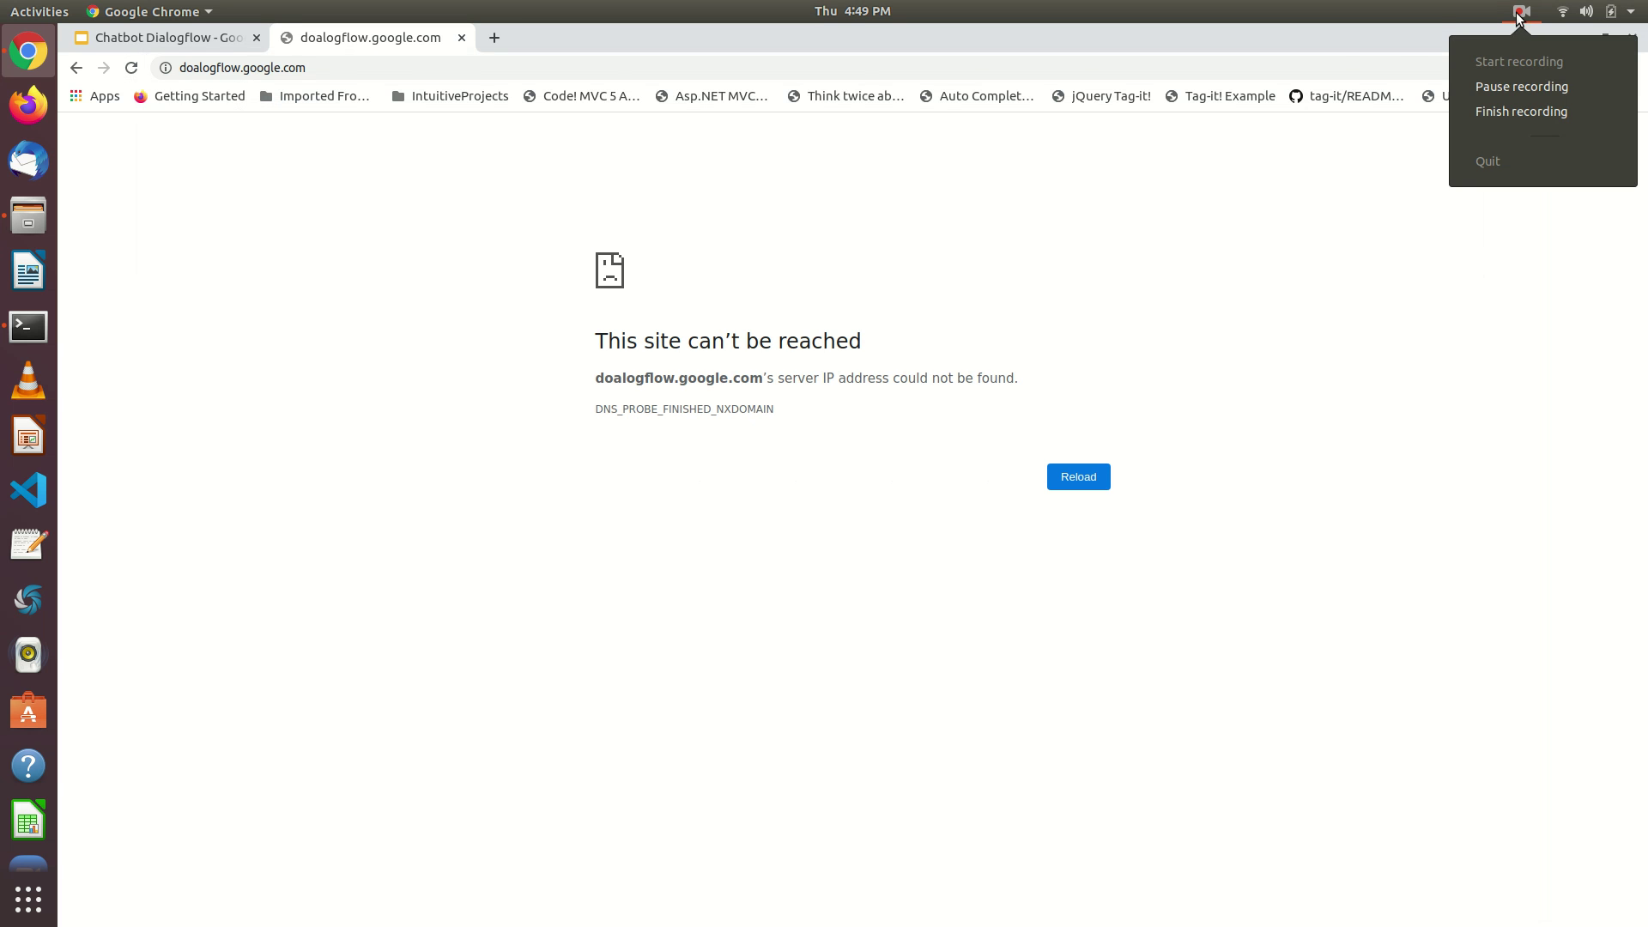
pyautogui.click(1516, 80)
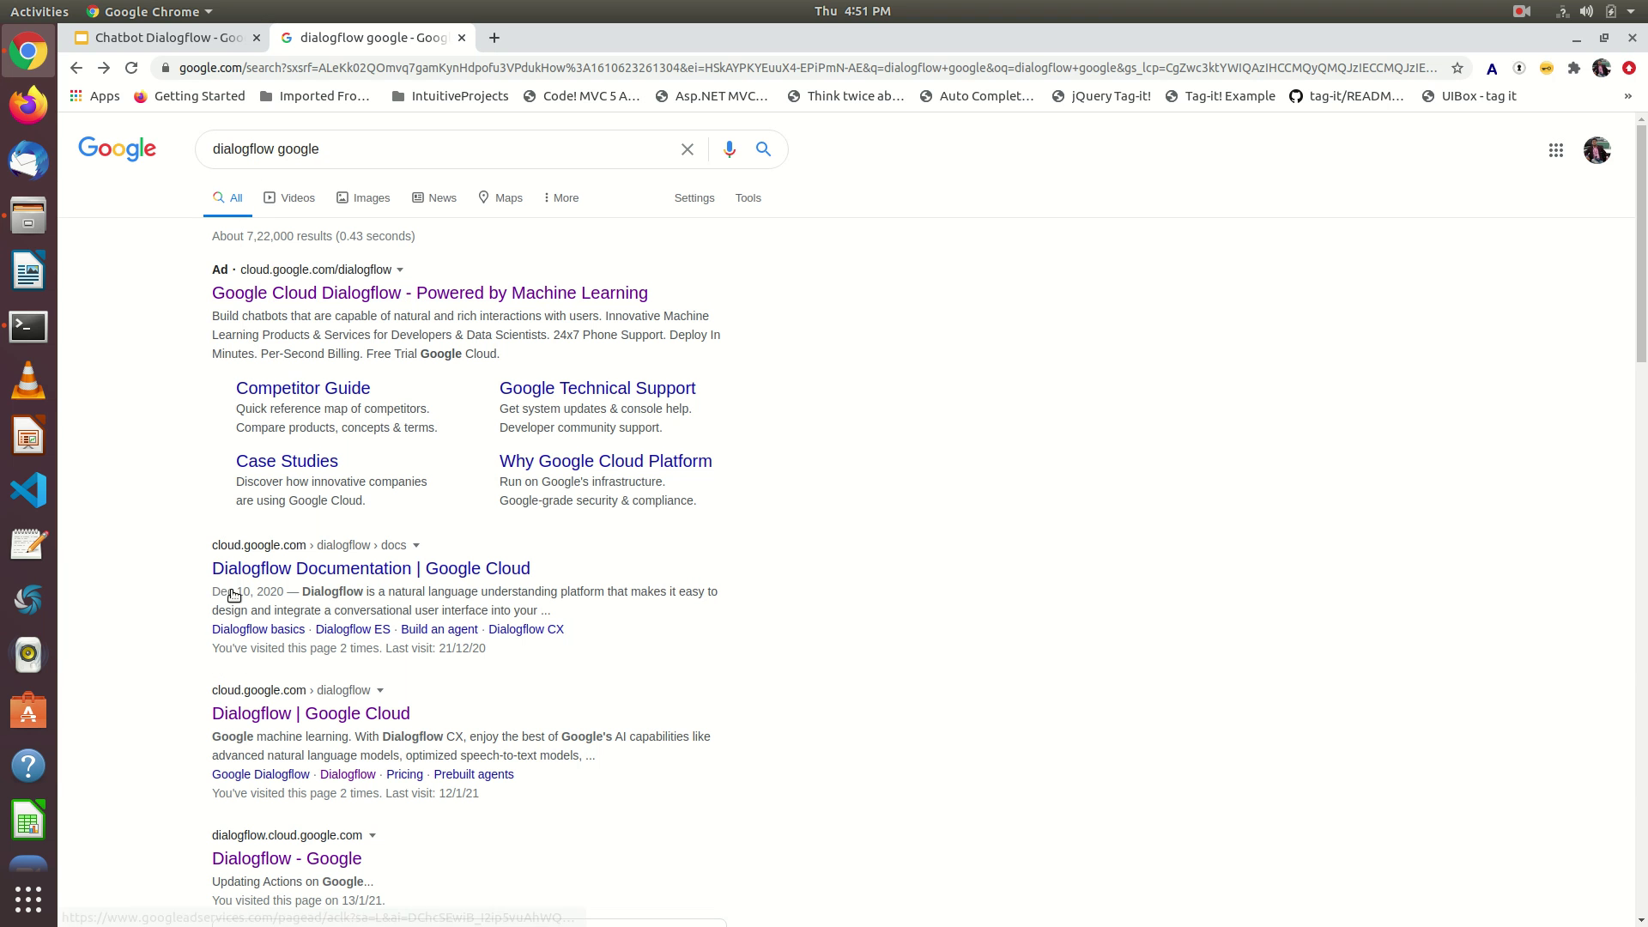
# - Open the "Dialogflow - Google" result on dialogflow.cloud.google.com from the "dialogflow google" search results
pyautogui.scroll(-1, 148, 689)
pyautogui.scroll(-2, 148, 688)
pyautogui.scroll(-3, 149, 690)
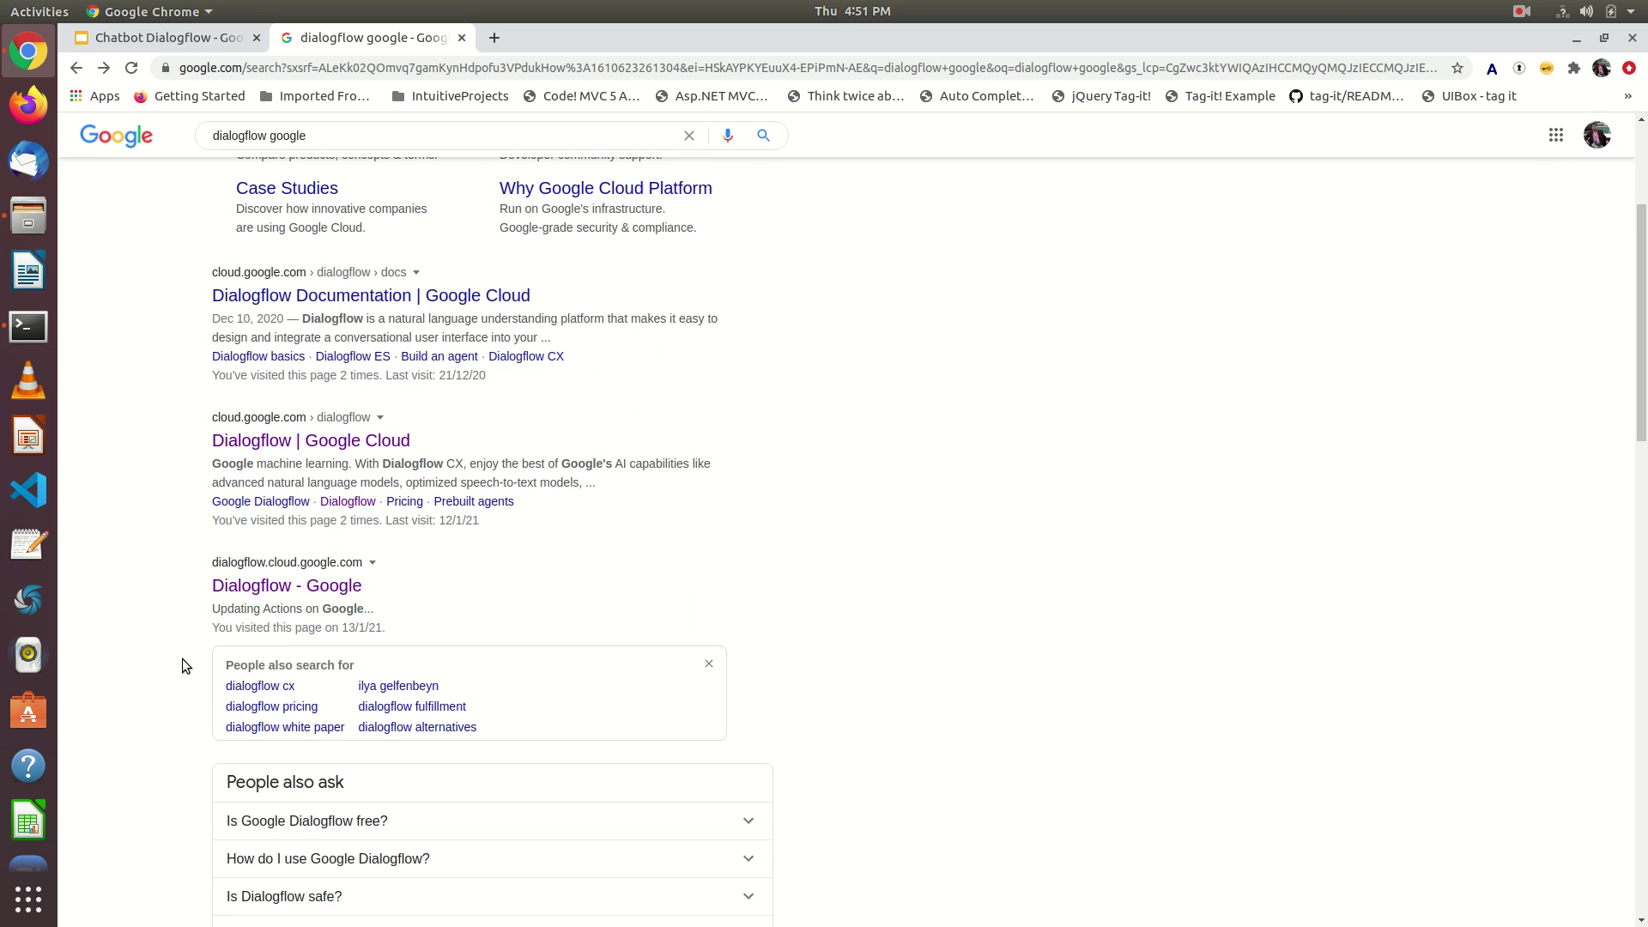
pyautogui.click(244, 592)
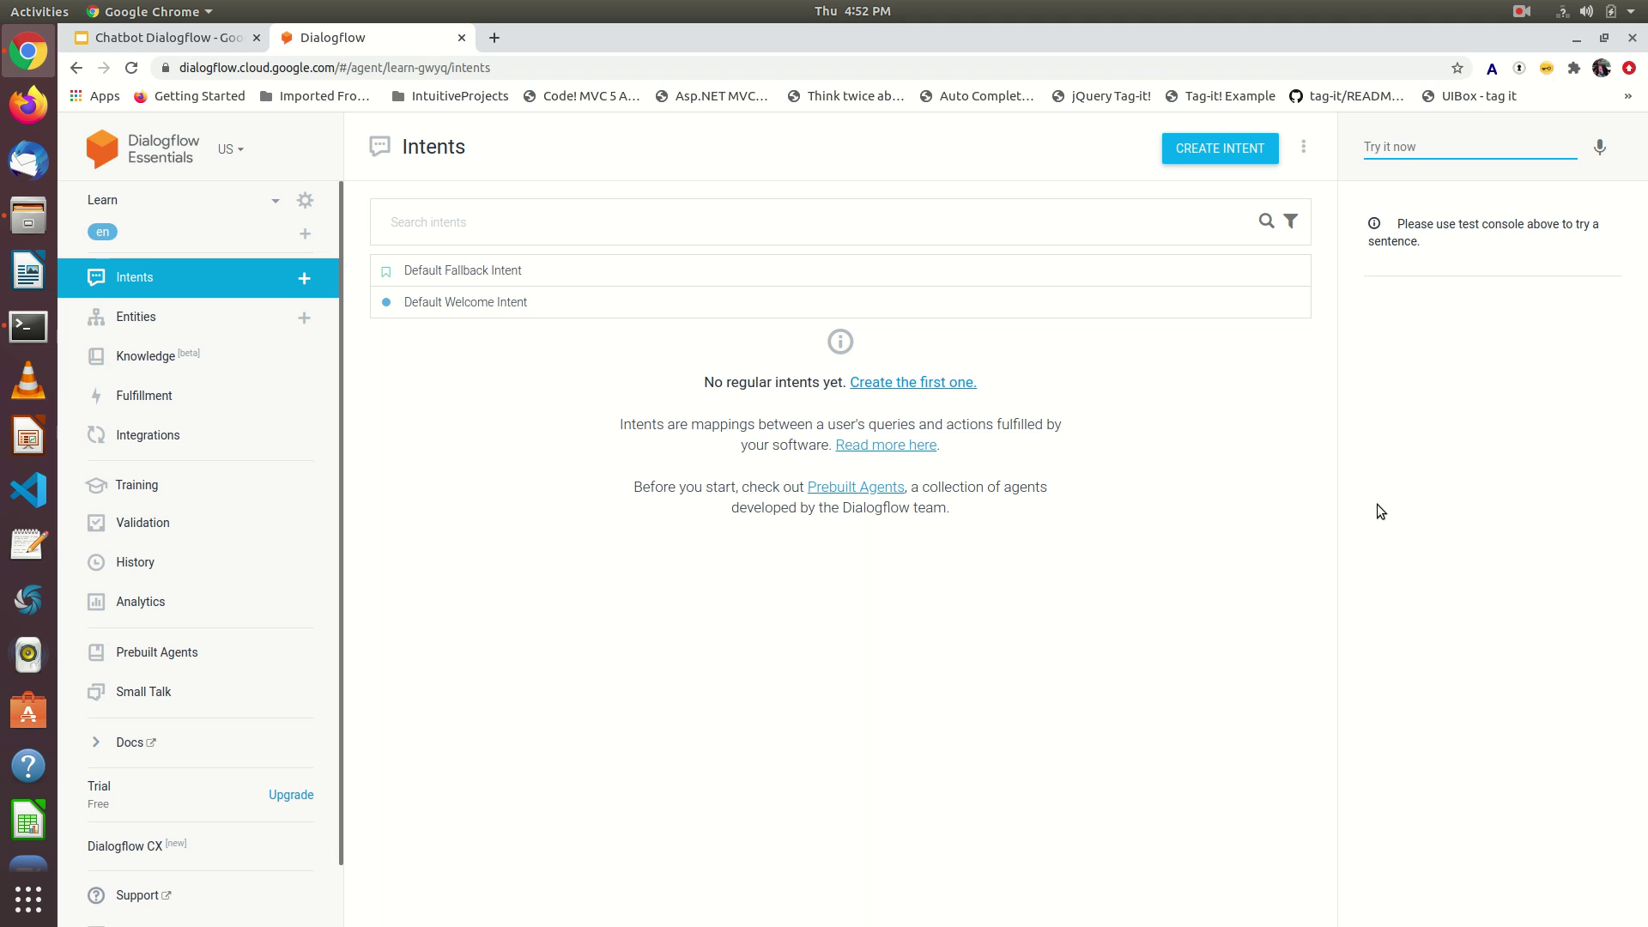
# - Test the Learn agent by sending it the message "hey" in the test console
pyautogui.write('dcds')
pyautogui.press('BackSpace')
pyautogui.press('BackSpace')
pyautogui.press('BackSpace')
pyautogui.write('hey')
pyautogui.press('Return')
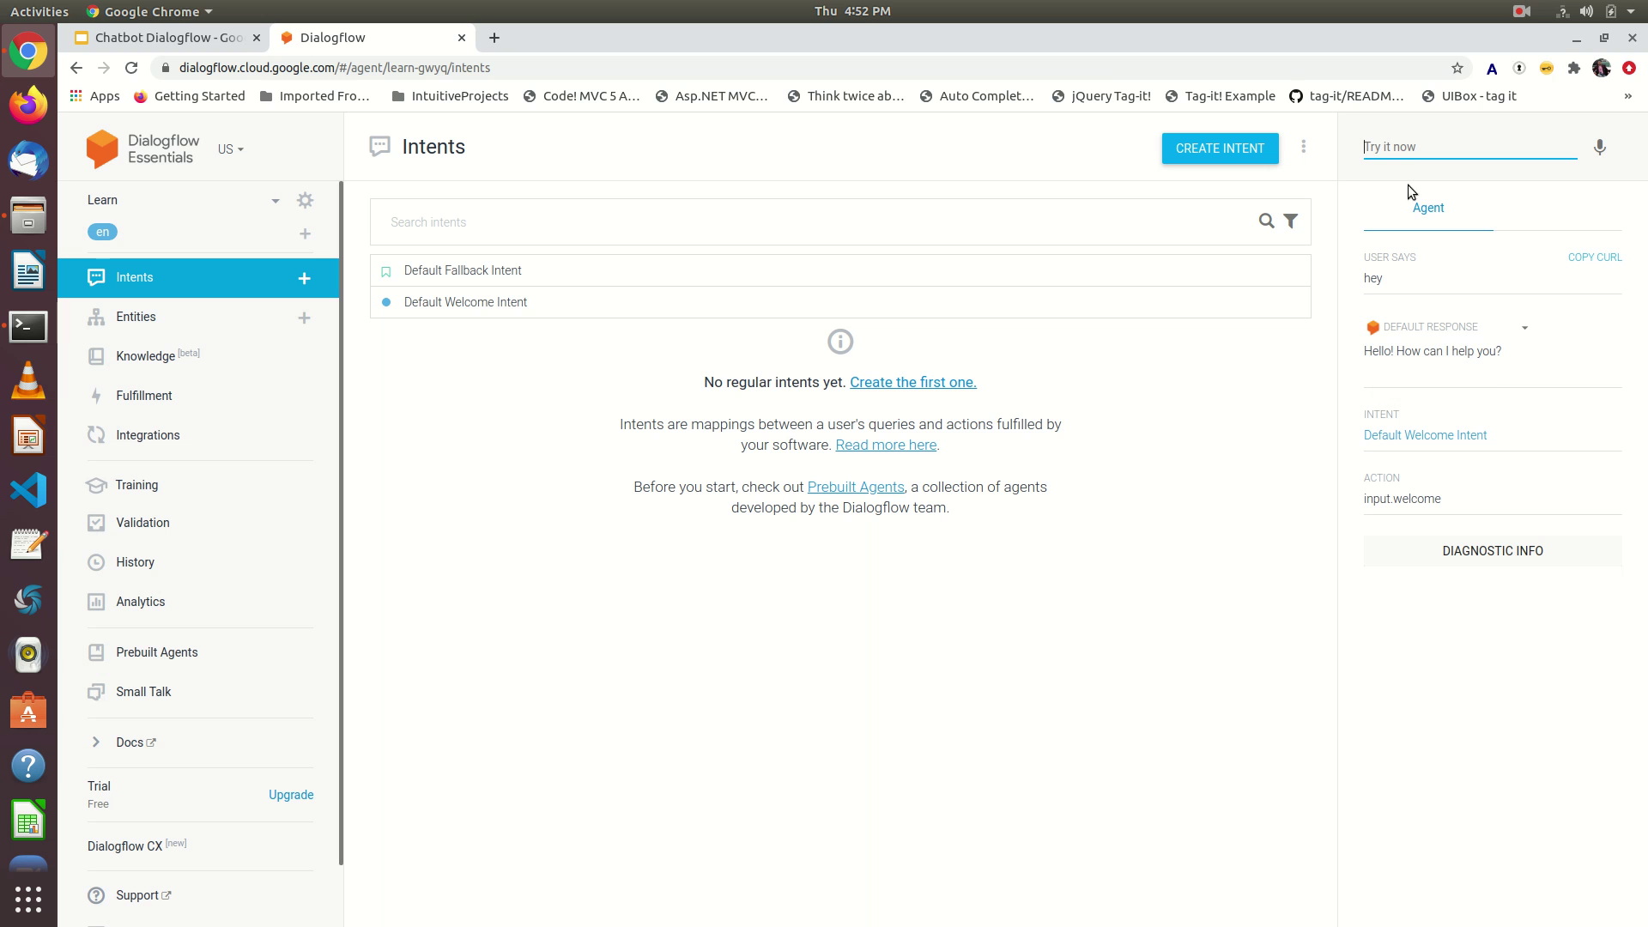
# - Send the agent further test greetings: "Hi", "Hello" twice, and "hey" once more
pyautogui.write('Hi')
pyautogui.press('Return')
pyautogui.write('Hello')
pyautogui.press('Return')
pyautogui.click(1558, 151)
pyautogui.write('Hello')
pyautogui.press('Return')
pyautogui.write('hey')
pyautogui.press('Return')
# - Open the Learn agent's settings and bring up the form for creating a new agent
pyautogui.click(305, 202)
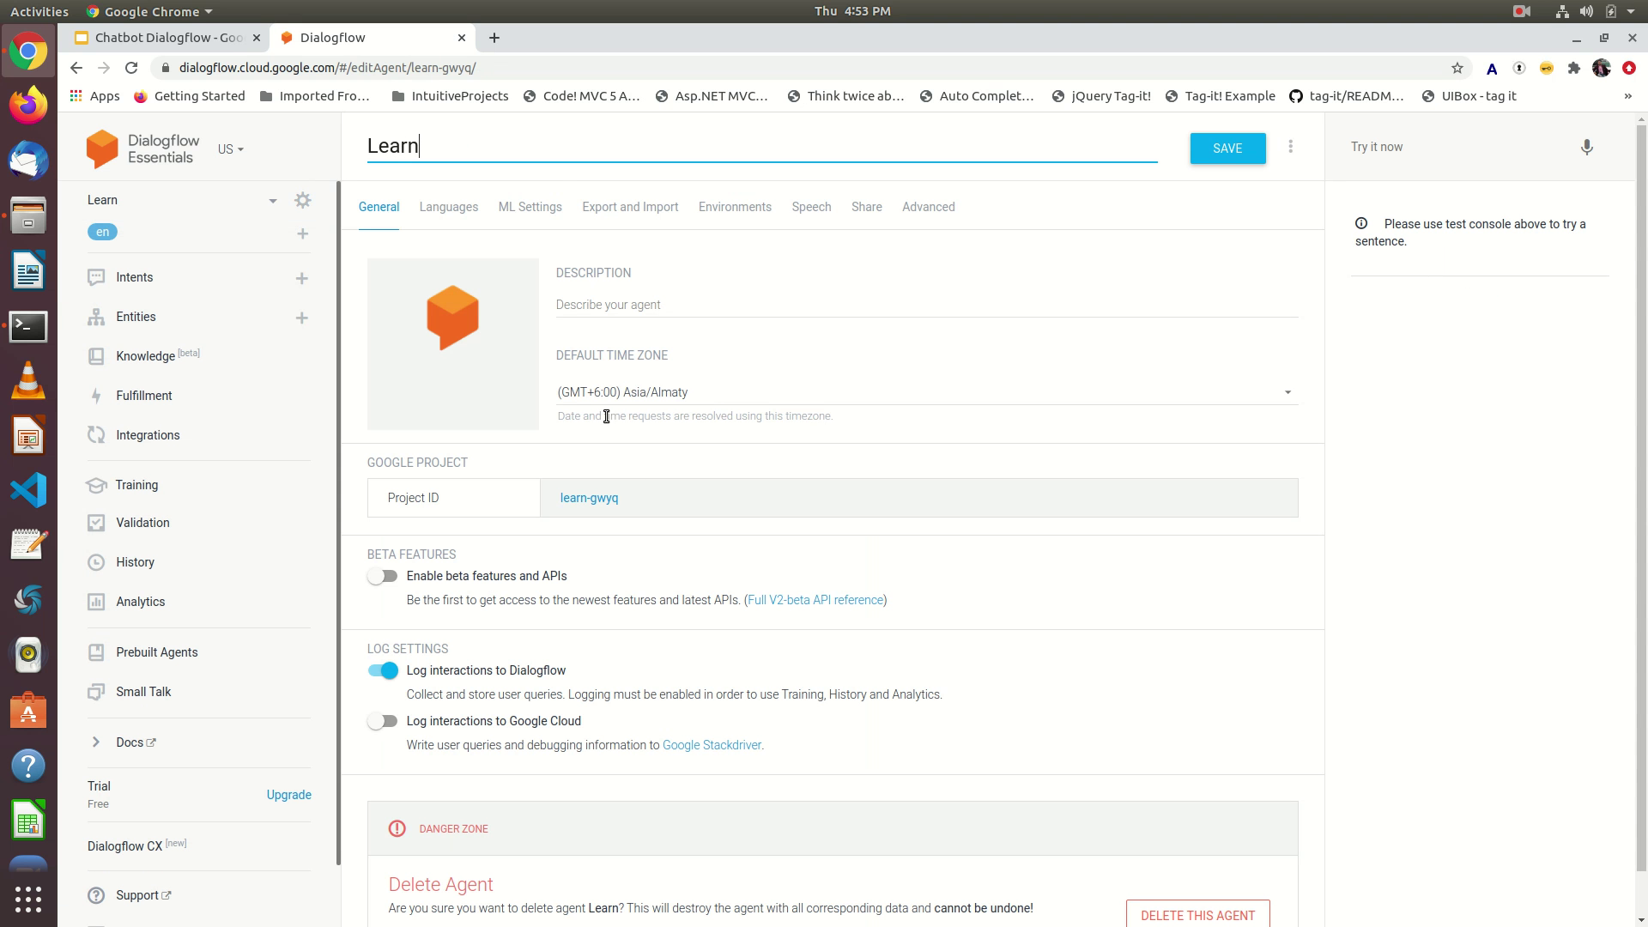
pyautogui.click(304, 205)
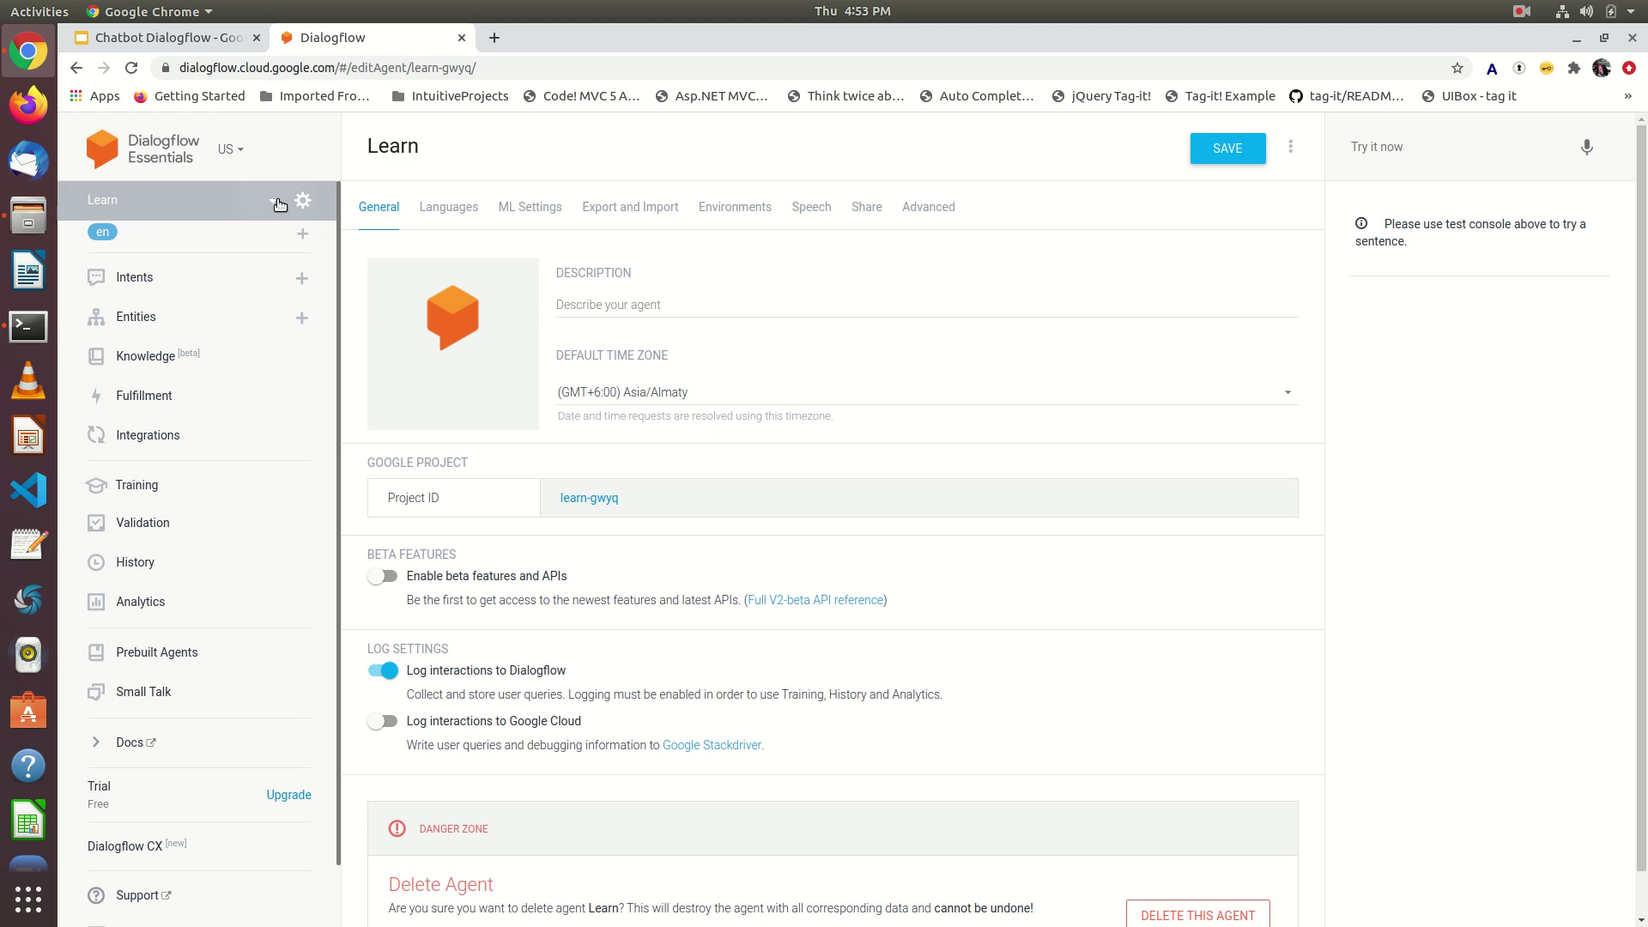
pyautogui.click(276, 203)
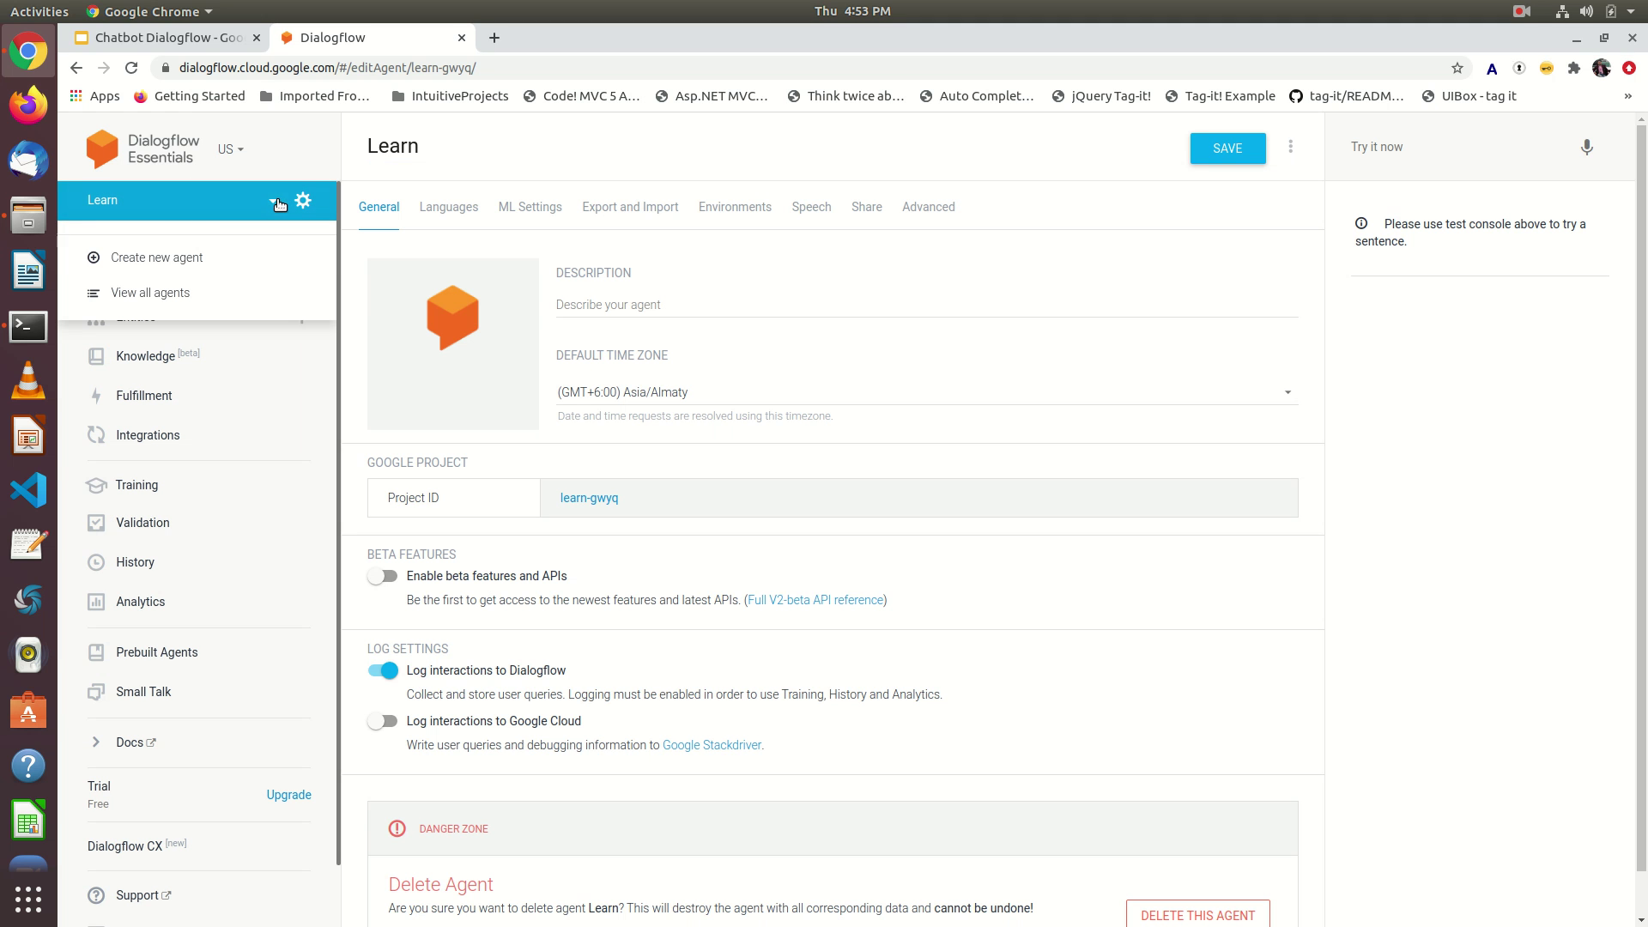
pyautogui.click(138, 259)
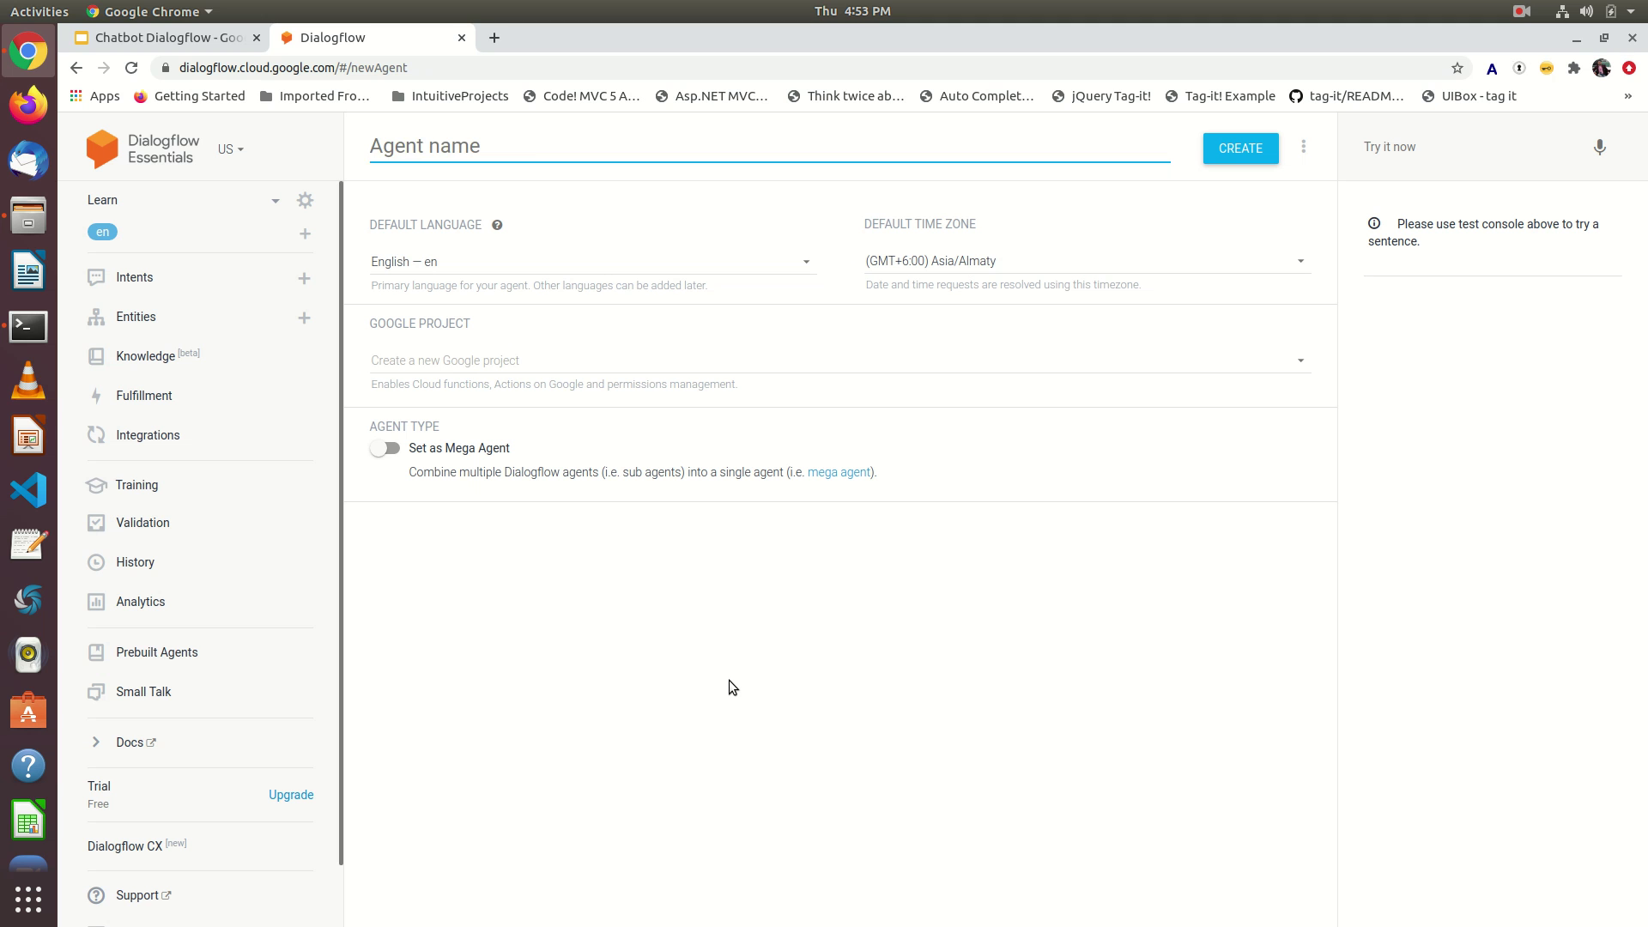
# - Create a new agent named HeyChatbot and start a new intent in it
pyautogui.write('HeyChatbot')
pyautogui.click(1253, 156)
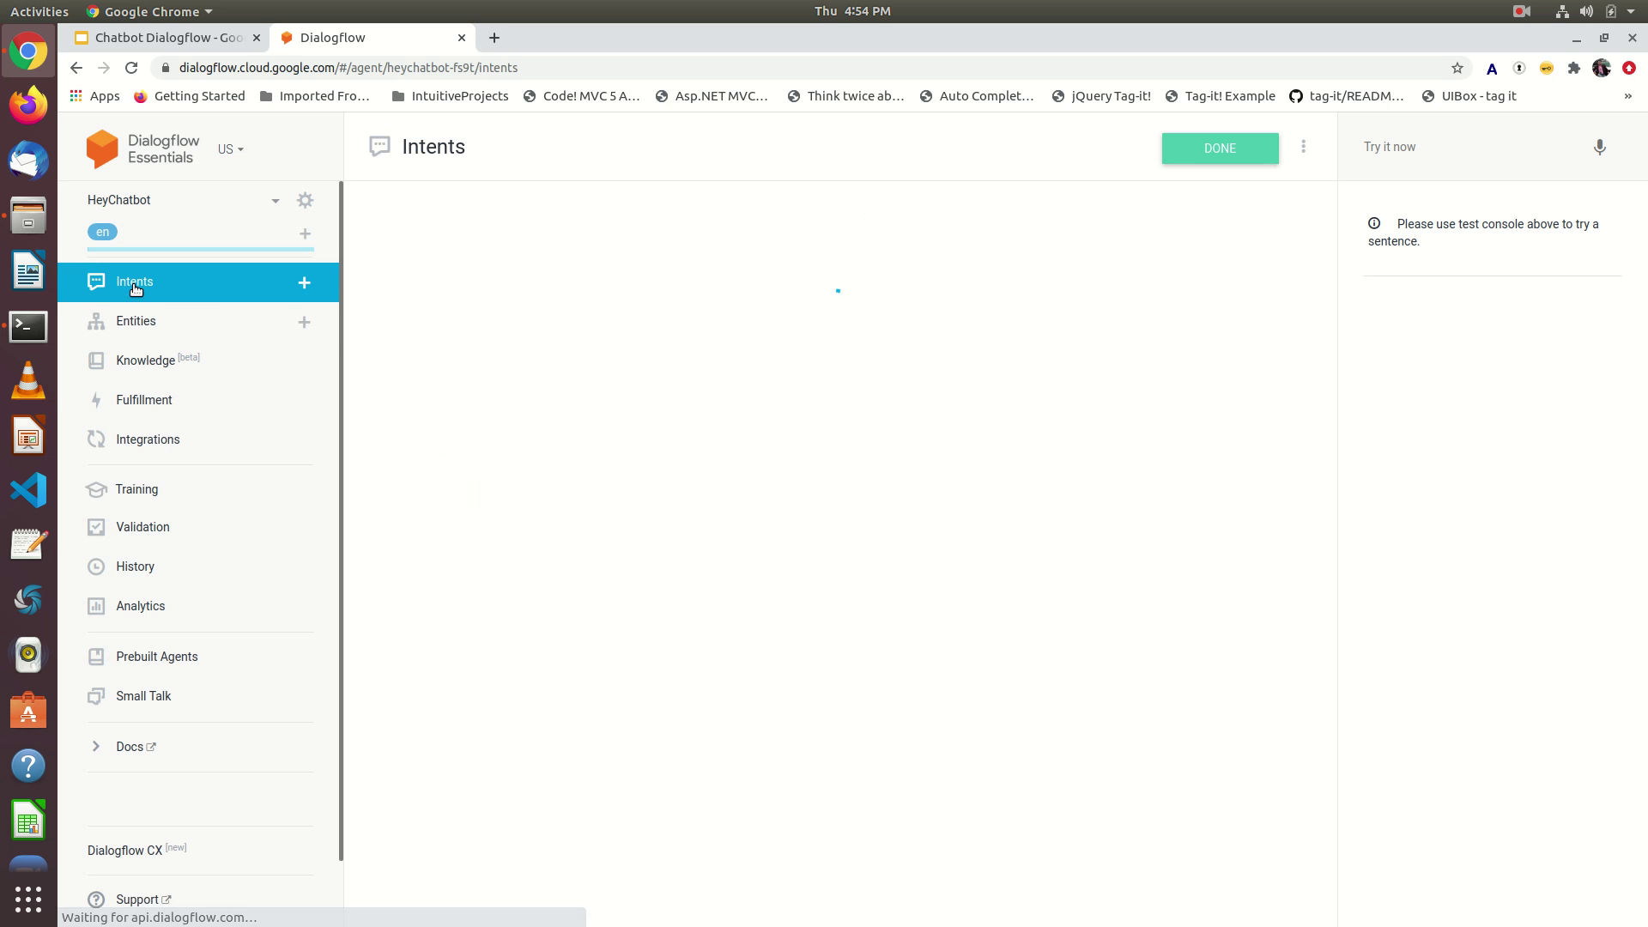
pyautogui.click(444, 222)
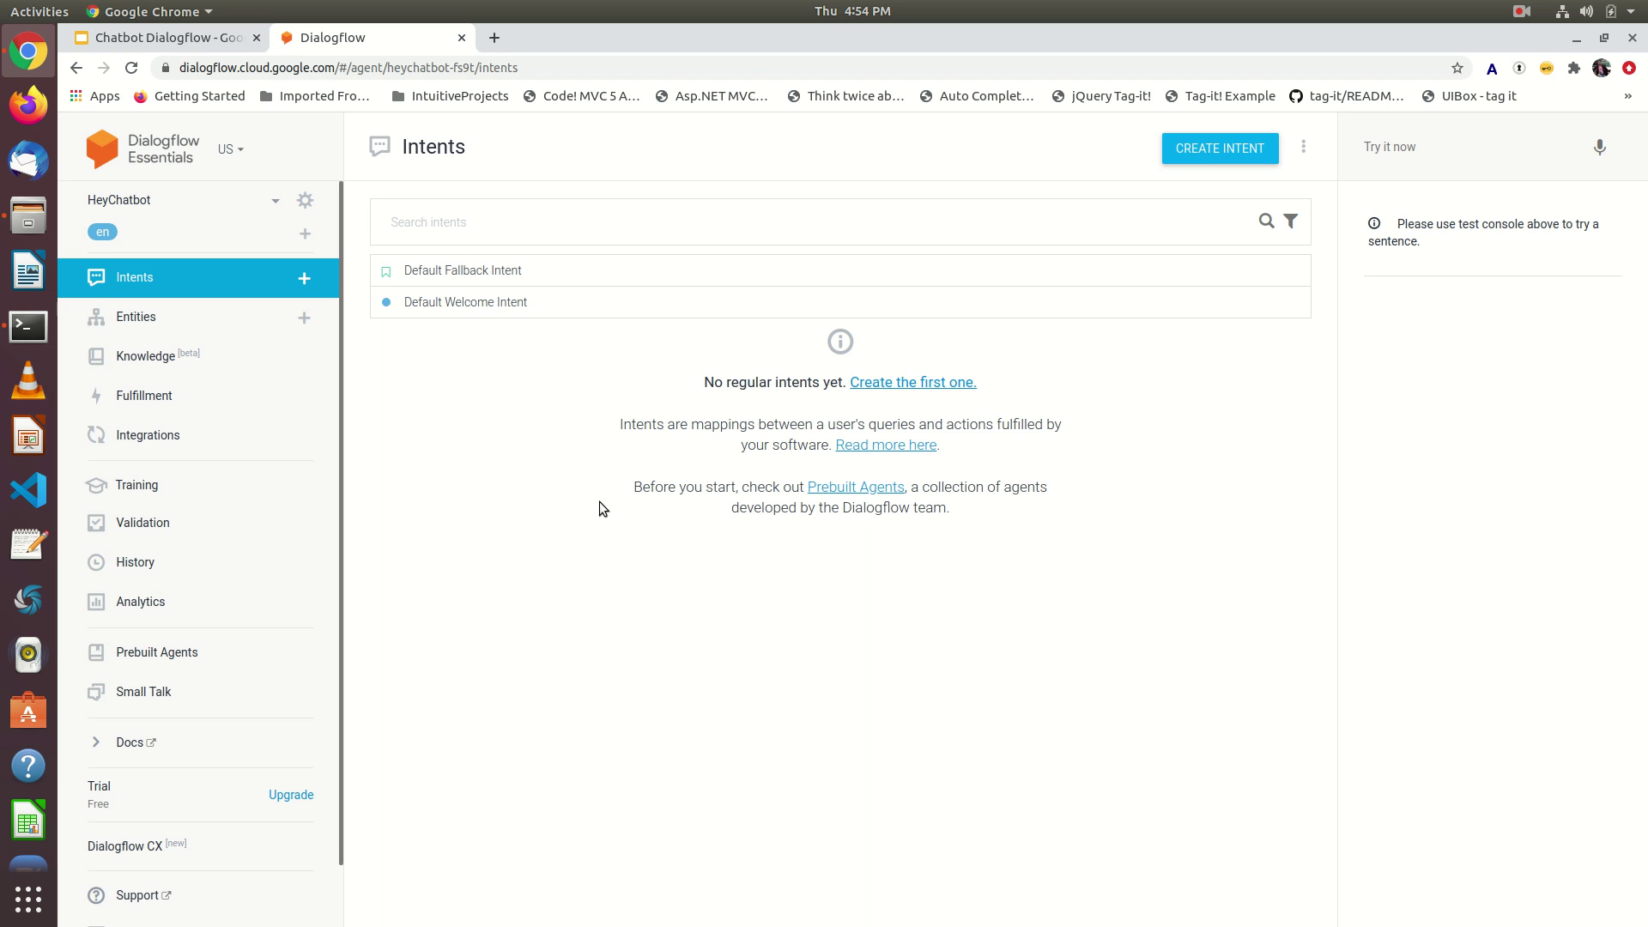
pyautogui.click(1260, 155)
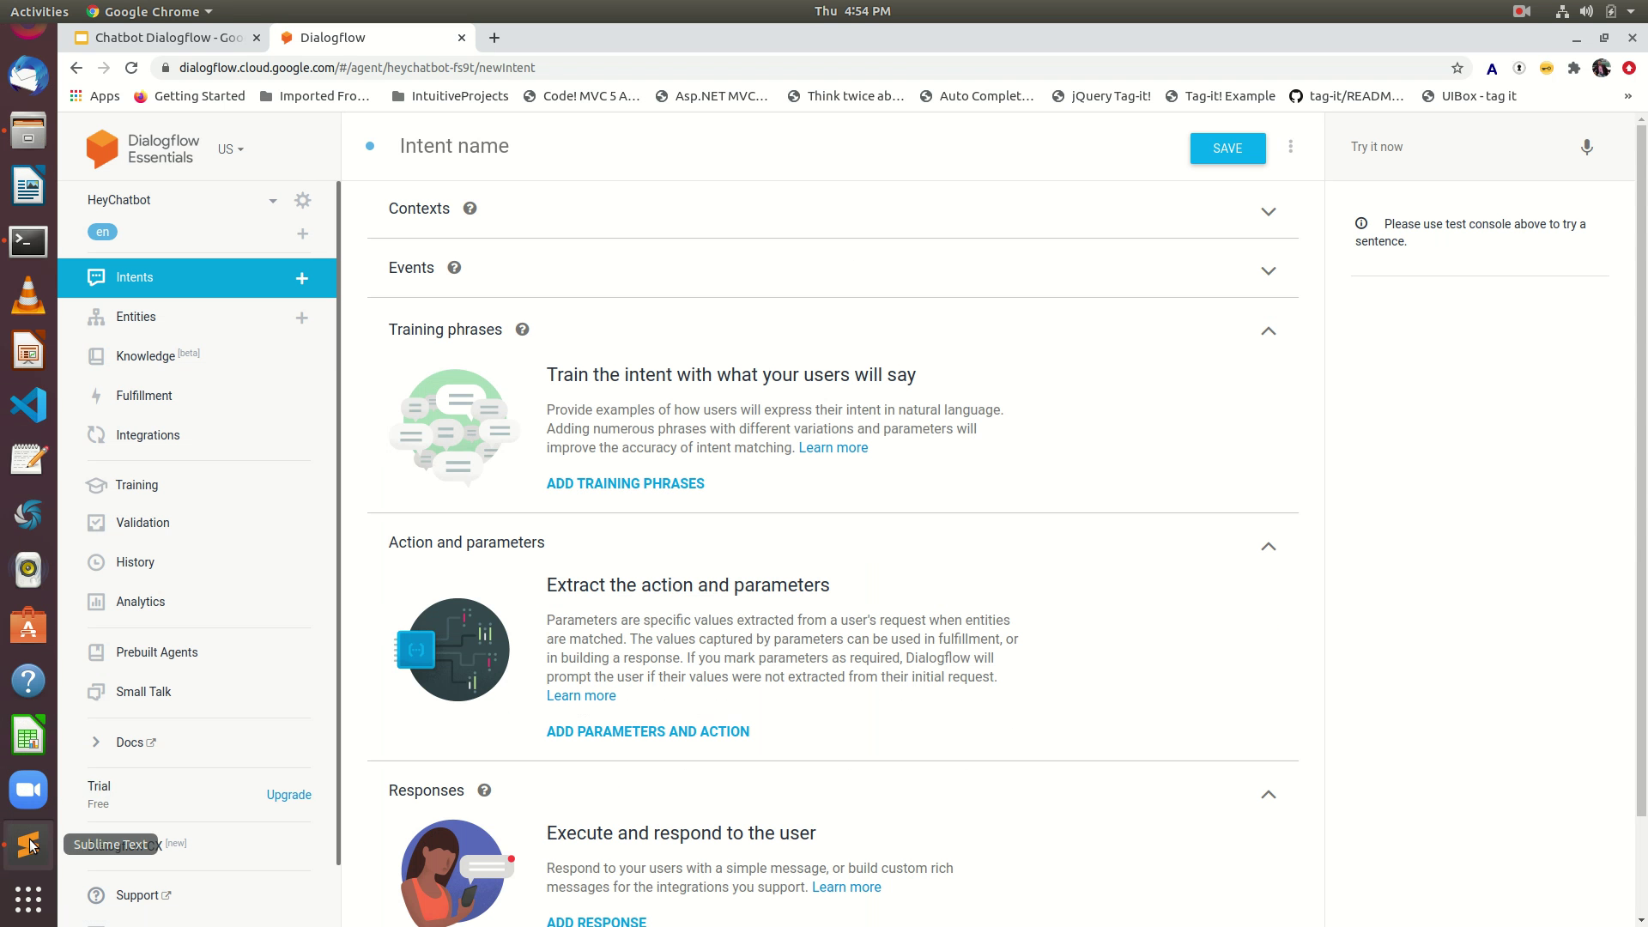
# - Switch to the NLP notes in Sublime Text to review the line on understanding an input sentence's intention, and return to the Dialogflow browser window
pyautogui.click(30, 845)
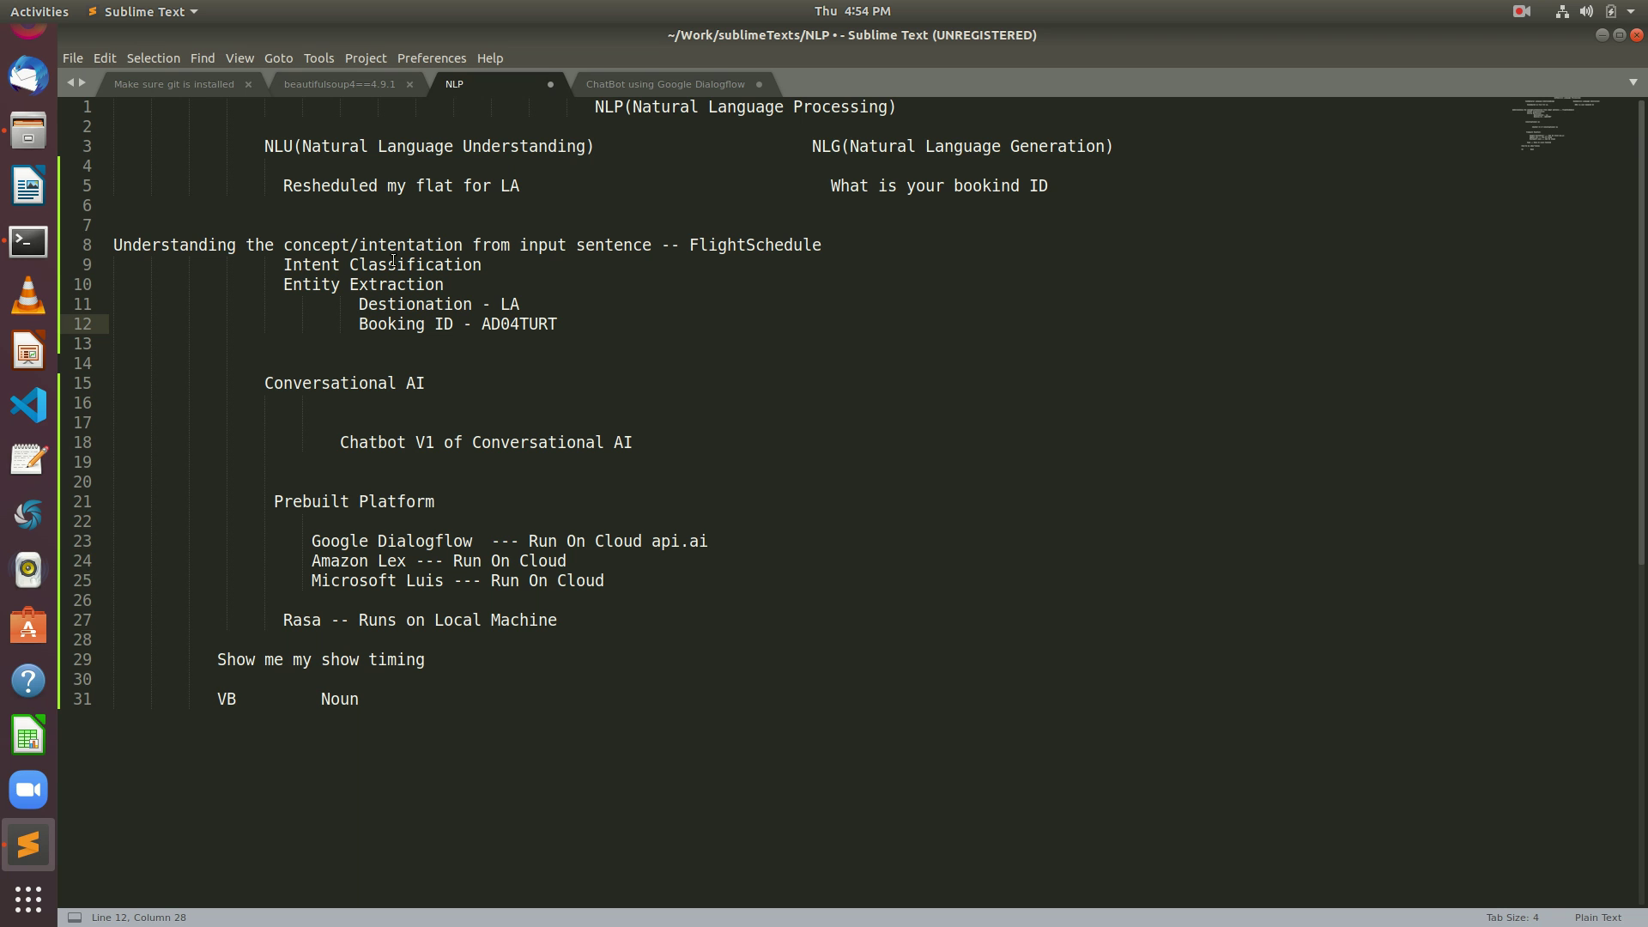
pyautogui.moveTo(123, 248); pyautogui.dragTo(663, 249)
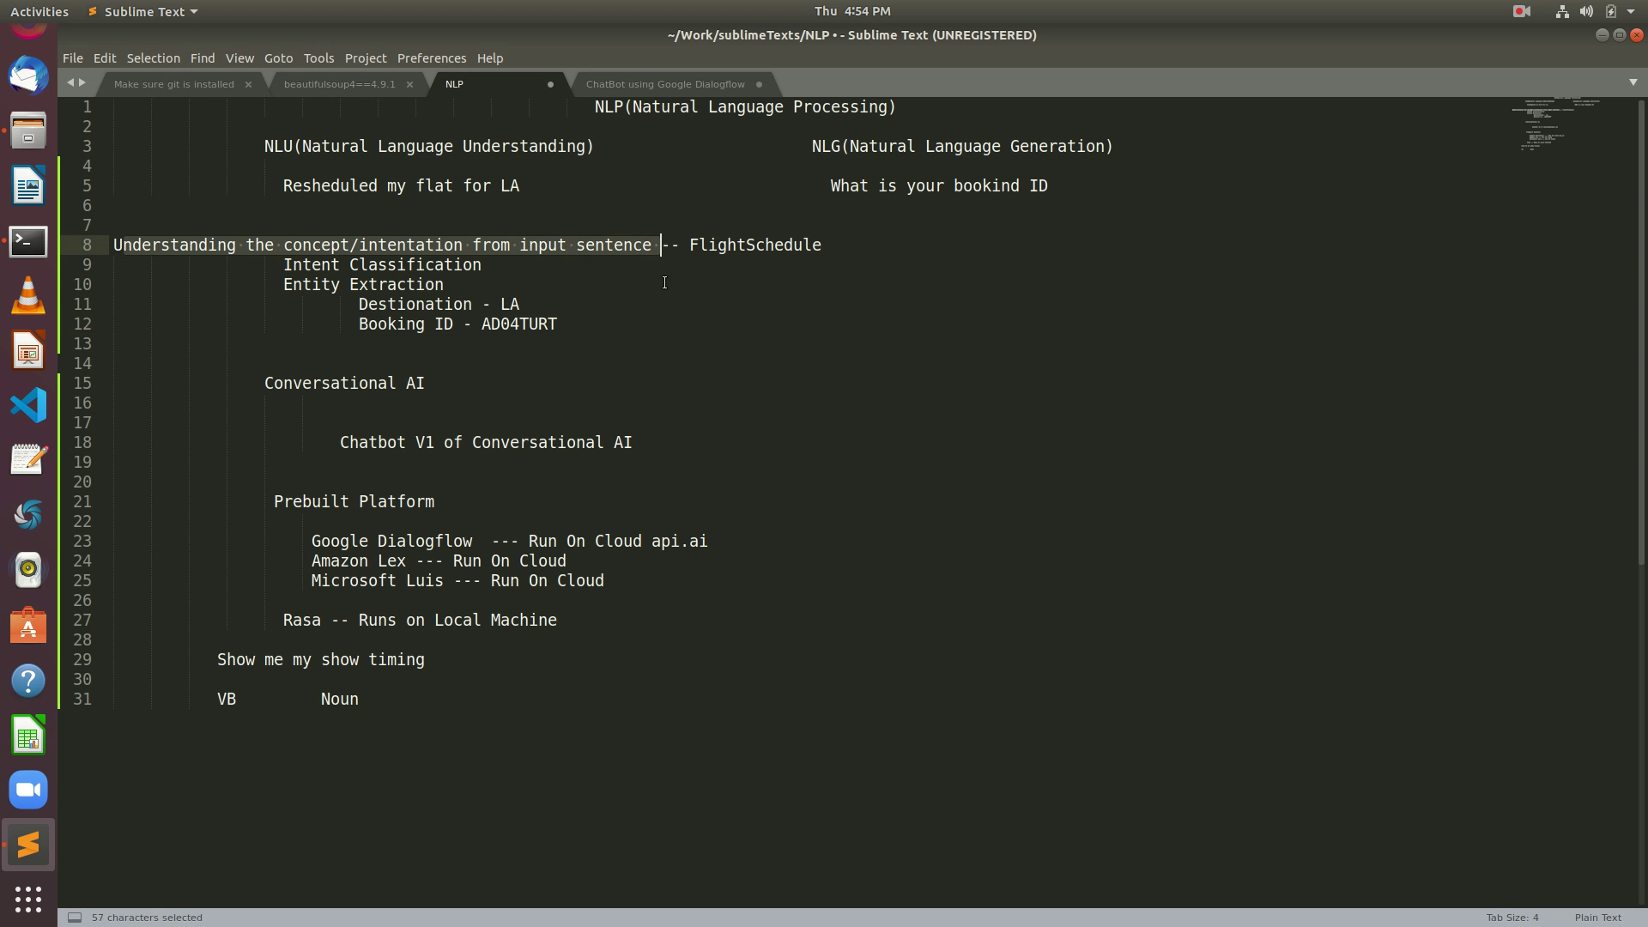
pyautogui.click(664, 283)
pyautogui.hotkey('alt', 'Tab')
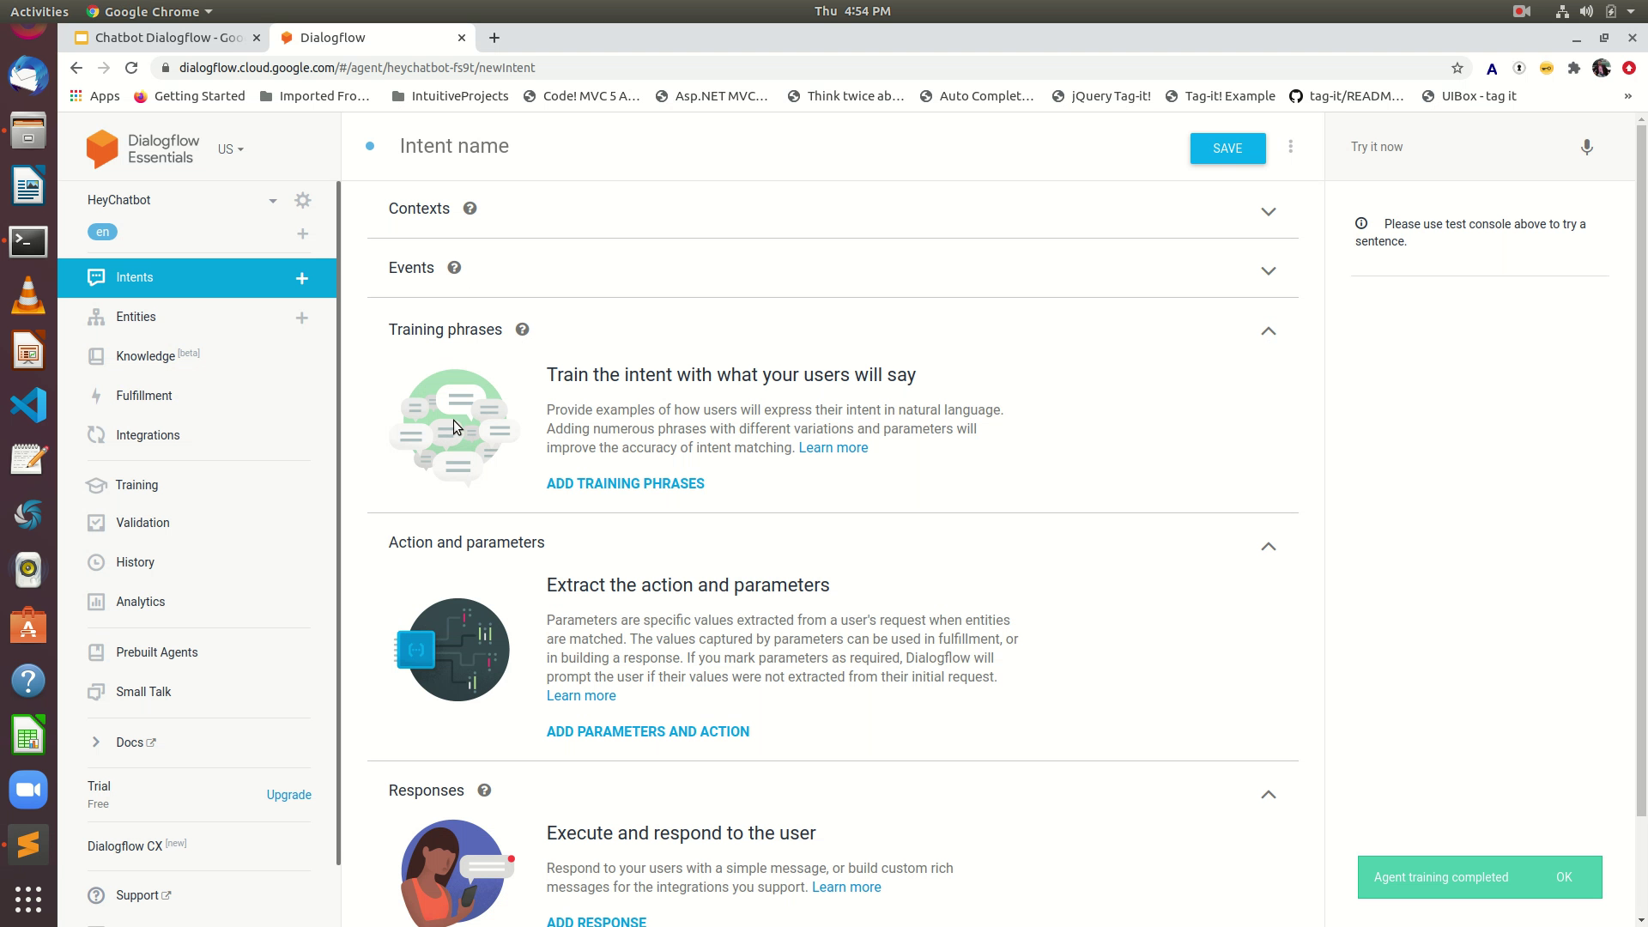
# - Add the training phrases "I want to book a ticket" and "Need to book a ticket" to the new intent
pyautogui.click(635, 484)
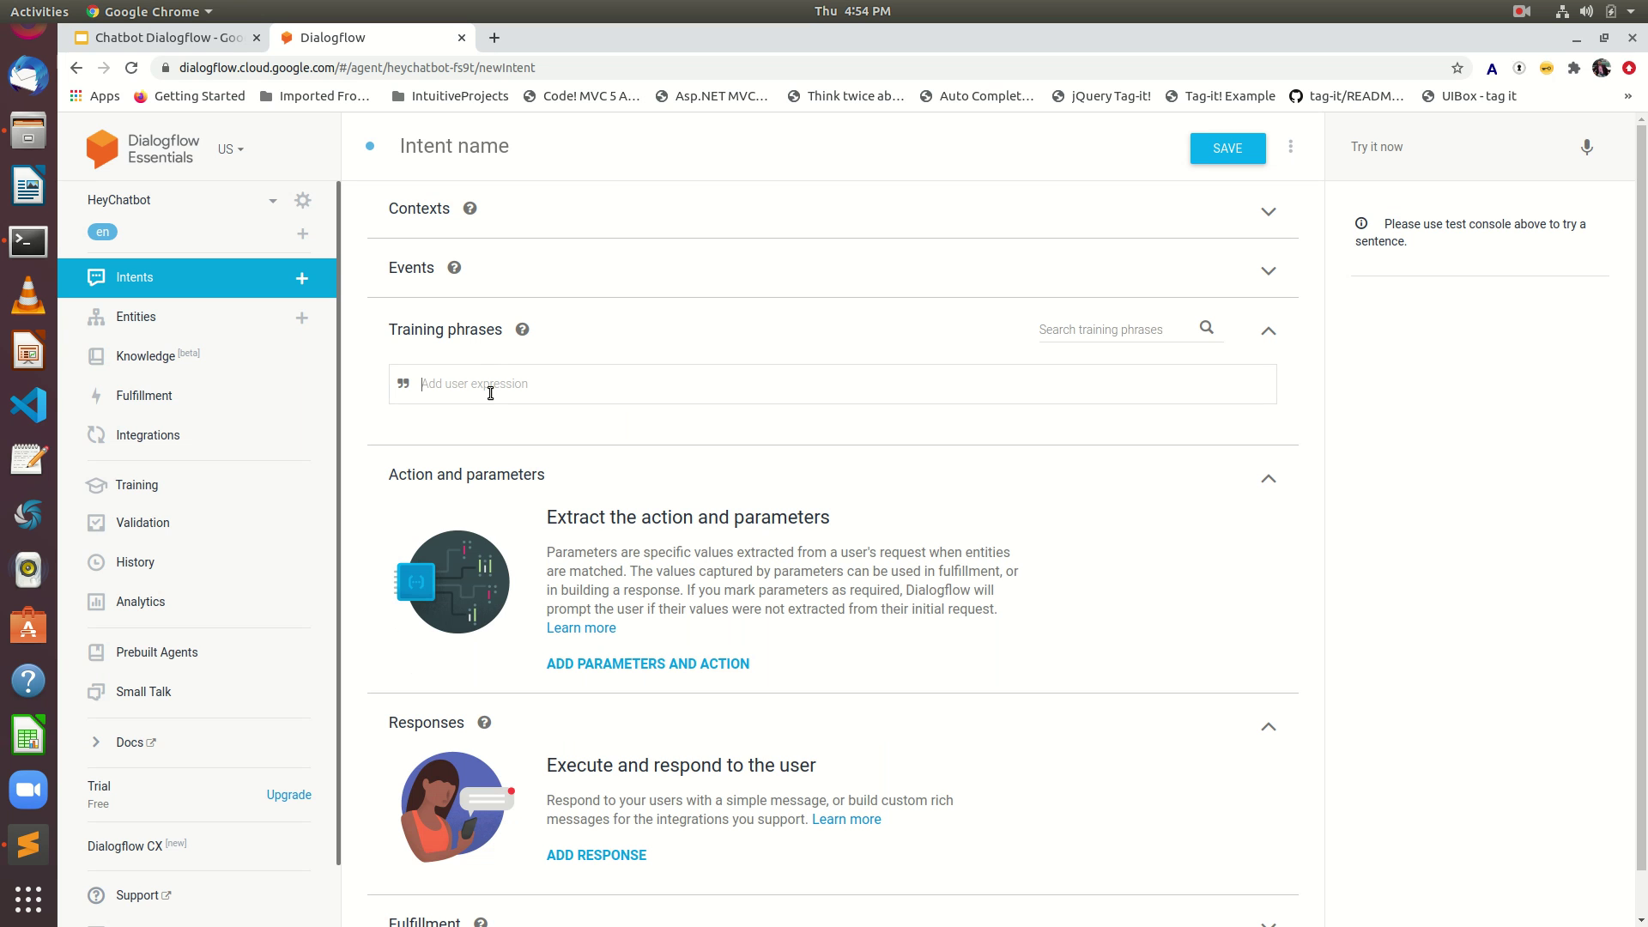
pyautogui.click(490, 393)
pyautogui.write('I want to book a ticket')
pyautogui.press('Return')
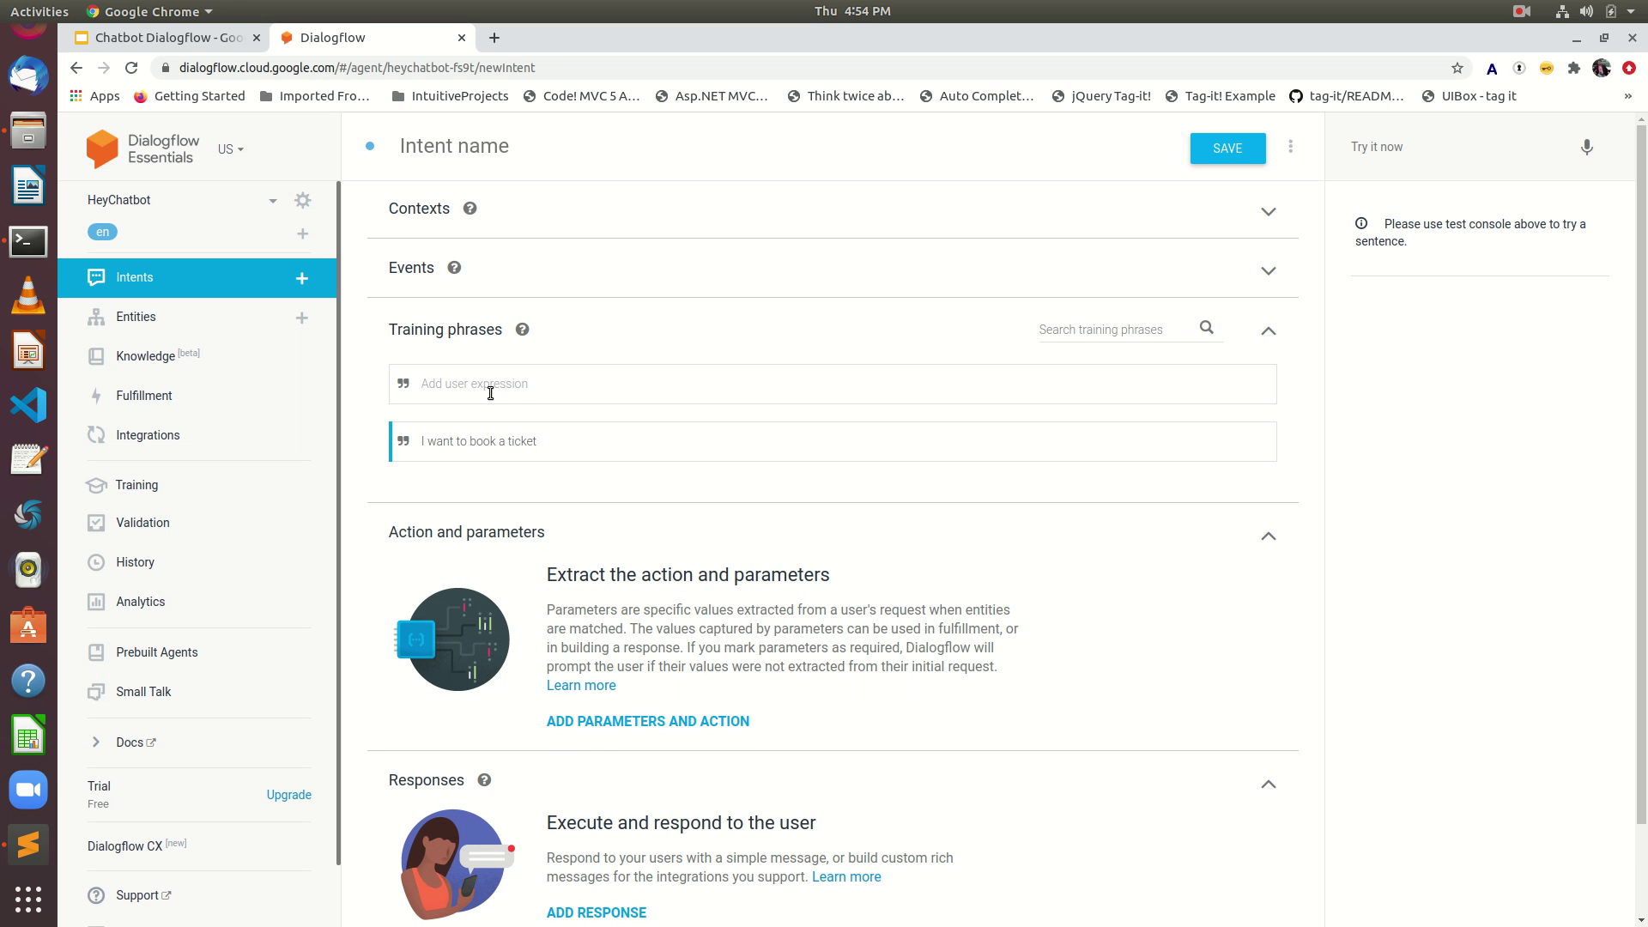
pyautogui.write('Need to book a ticket')
pyautogui.press('Return')
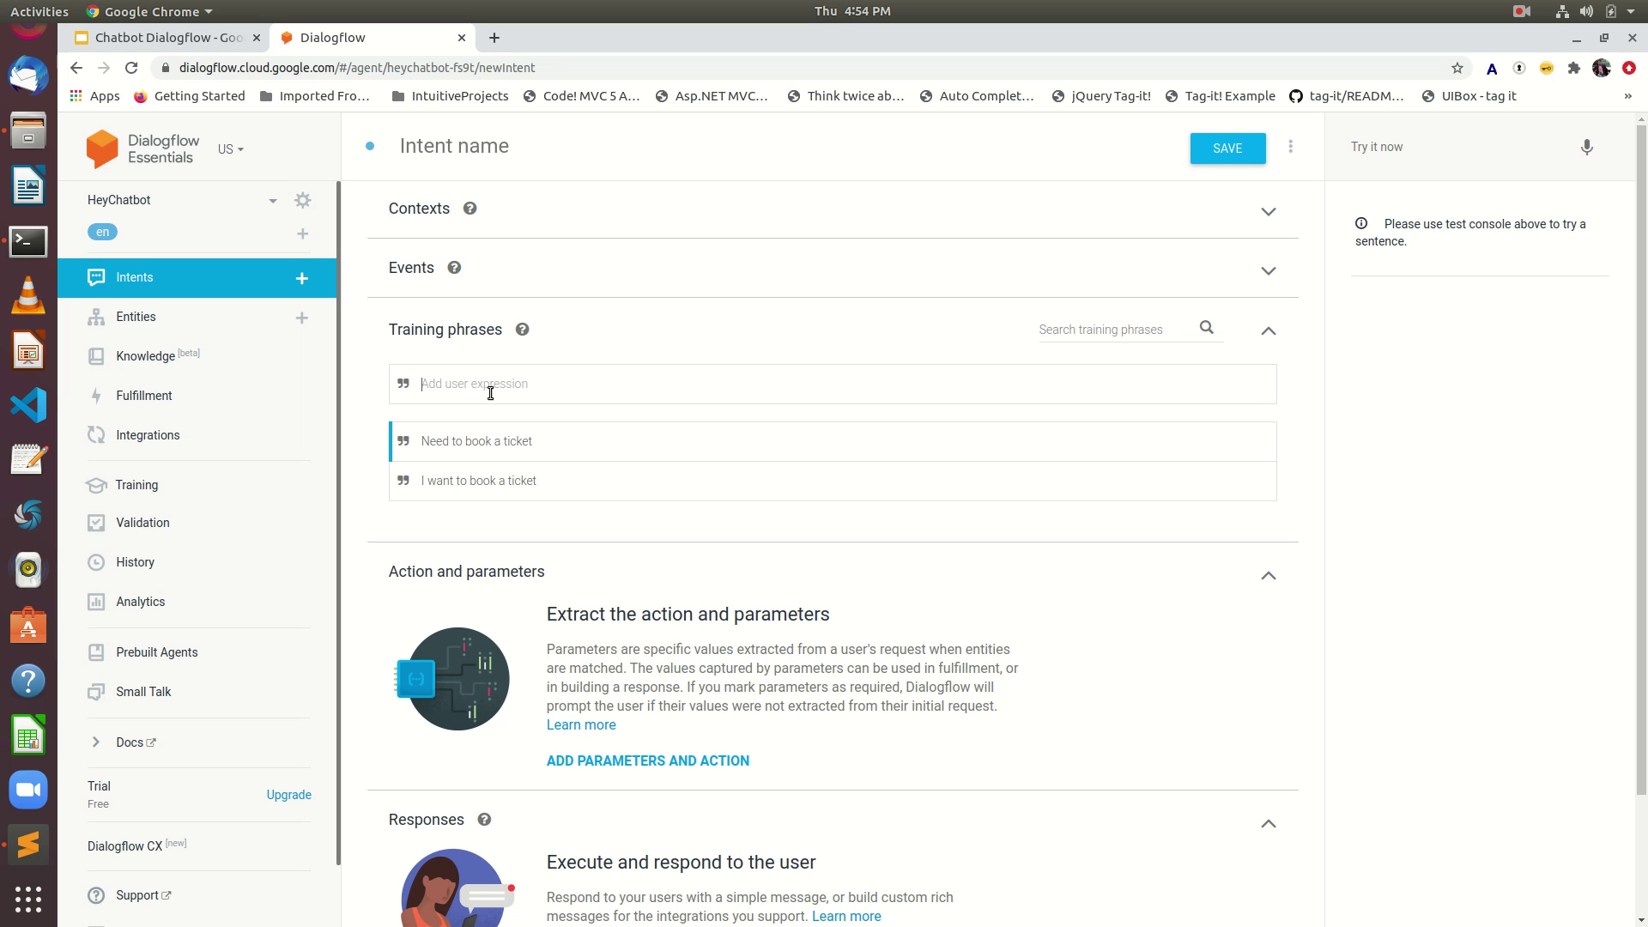
# - Add two further training phrases: "Could you help me to book a ticket" and "Book ticket"
pyautogui.write('Coul')
pyautogui.write('d y')
pyautogui.write('yo')
pyautogui.write('u help me to b')
pyautogui.write('ook a tick')
pyautogui.write('et')
pyautogui.press('Return')
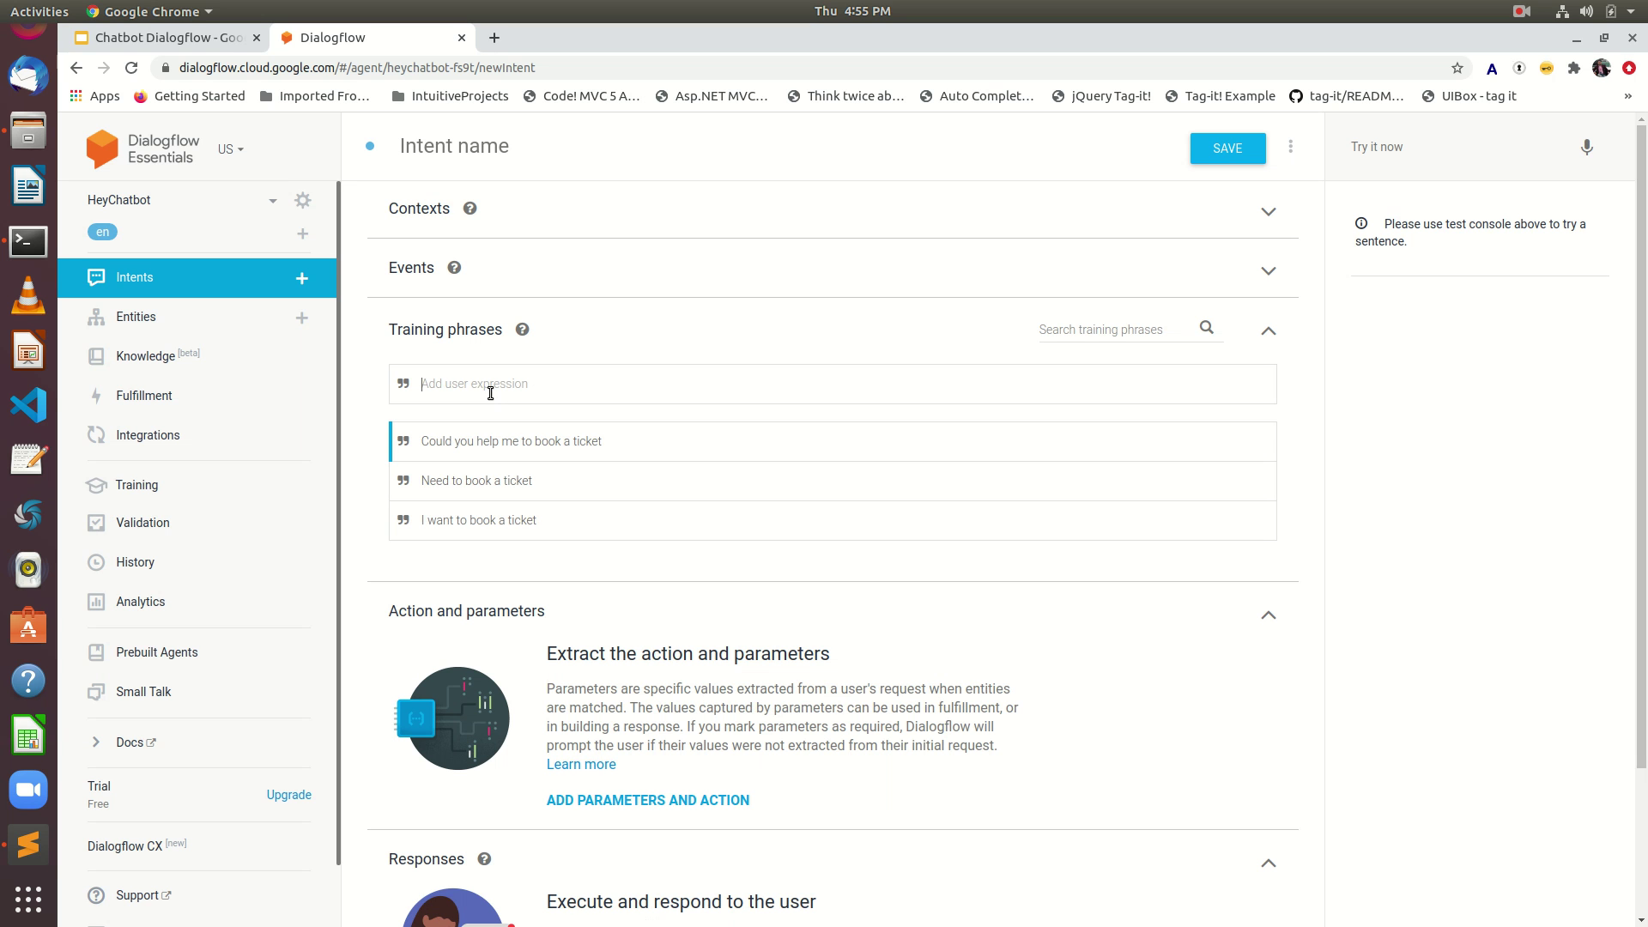
pyautogui.write('Book ticket')
pyautogui.press('Return')
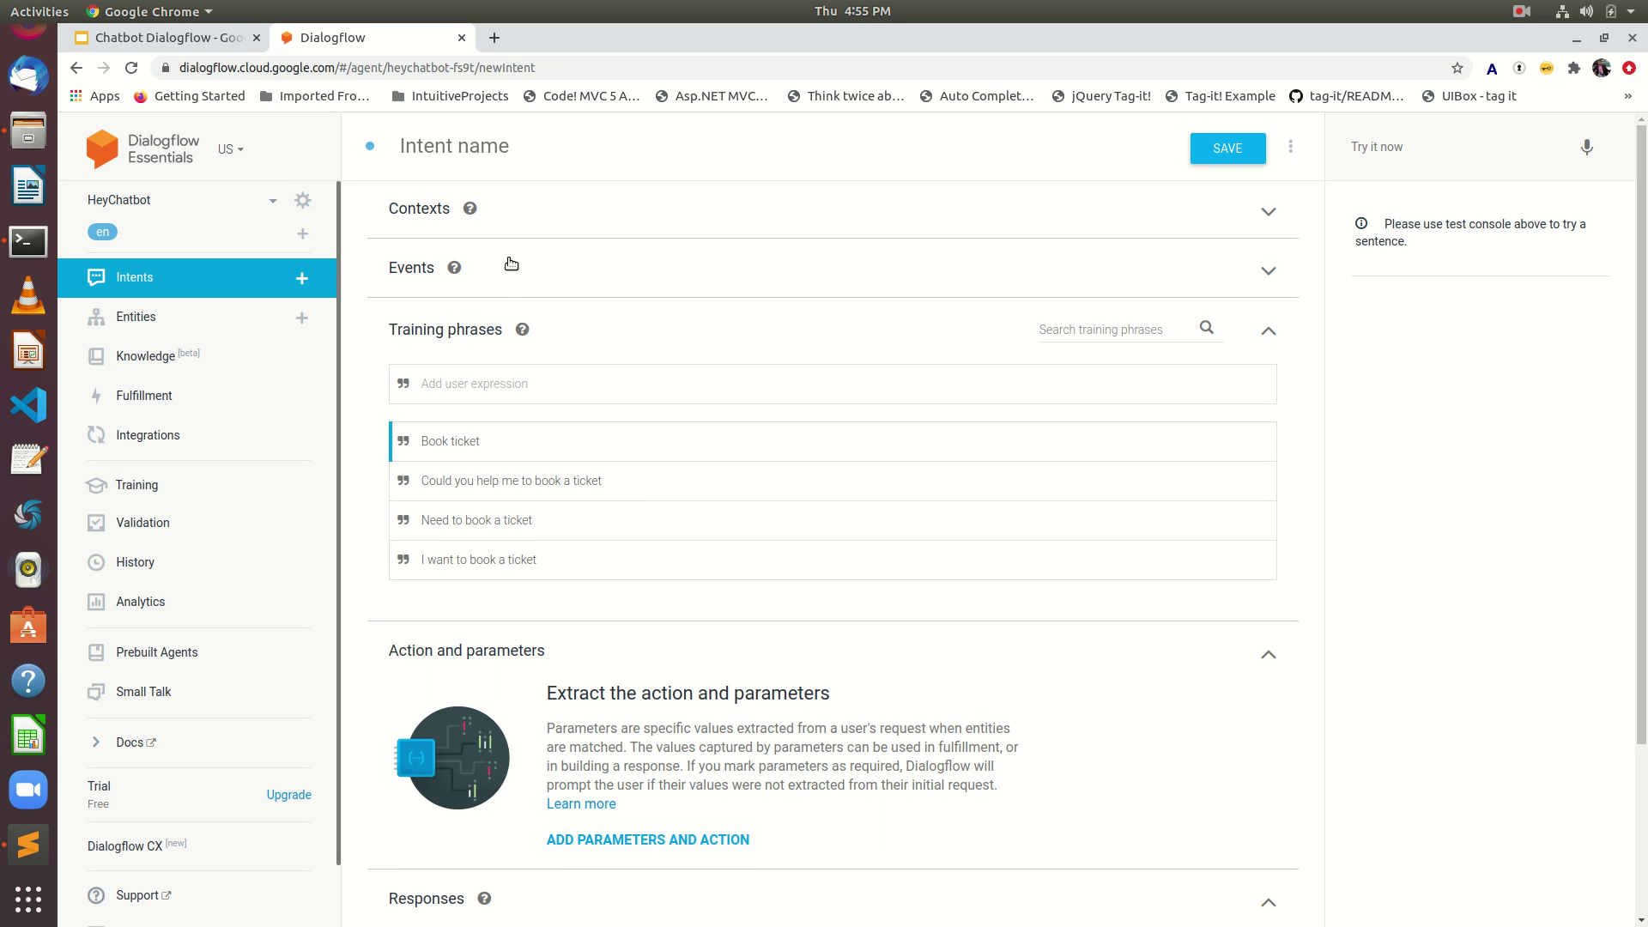
# - Name the intent TicketBooking and save it
pyautogui.click(472, 147)
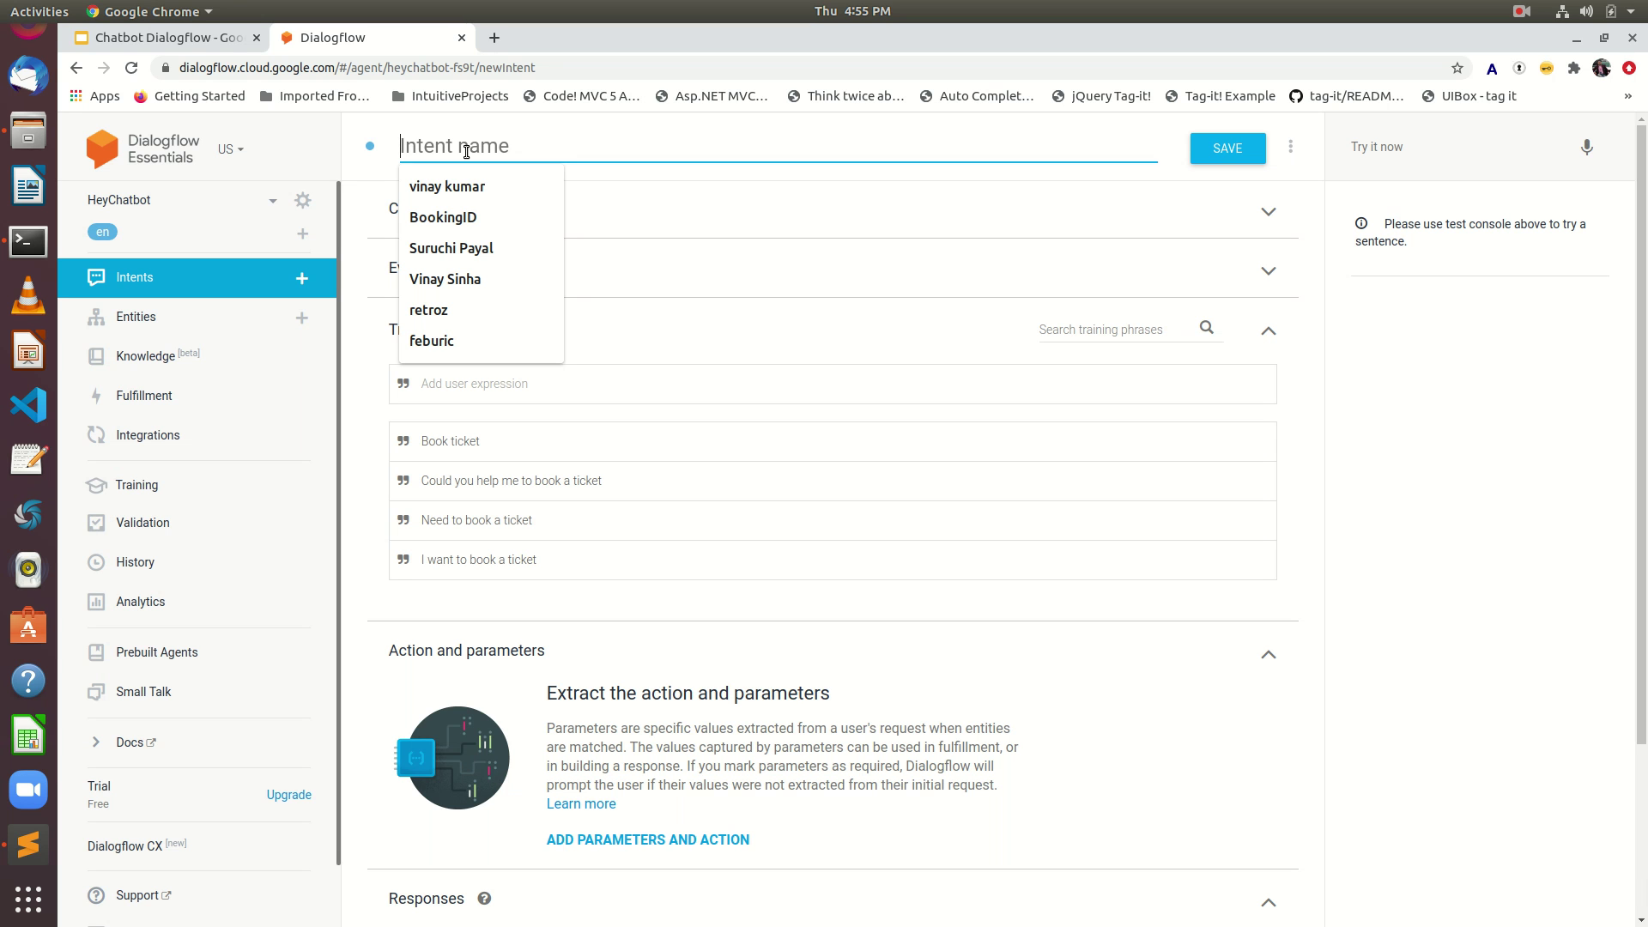
pyautogui.write('Boo')
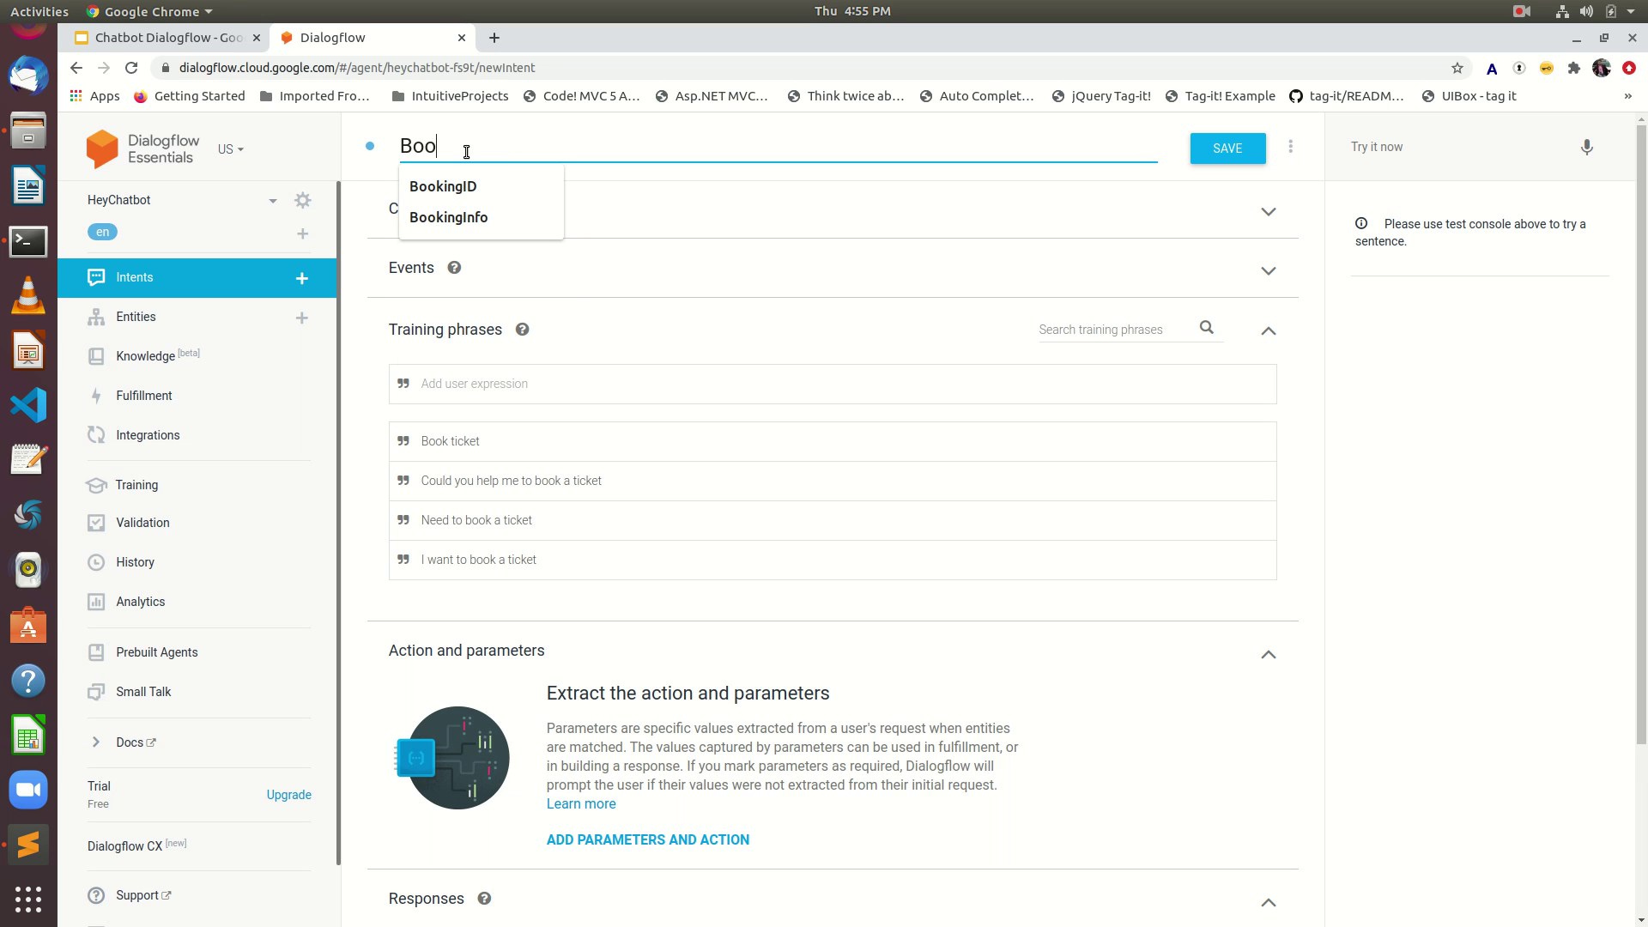
pyautogui.write('king')
pyautogui.press('BackSpace')
pyautogui.press('BackSpace')
pyautogui.press('BackSpace')
pyautogui.press('BackSpace')
pyautogui.press('BackSpace')
pyautogui.press('BackSpace')
pyautogui.press('BackSpace')
pyautogui.write('TicketBooking')
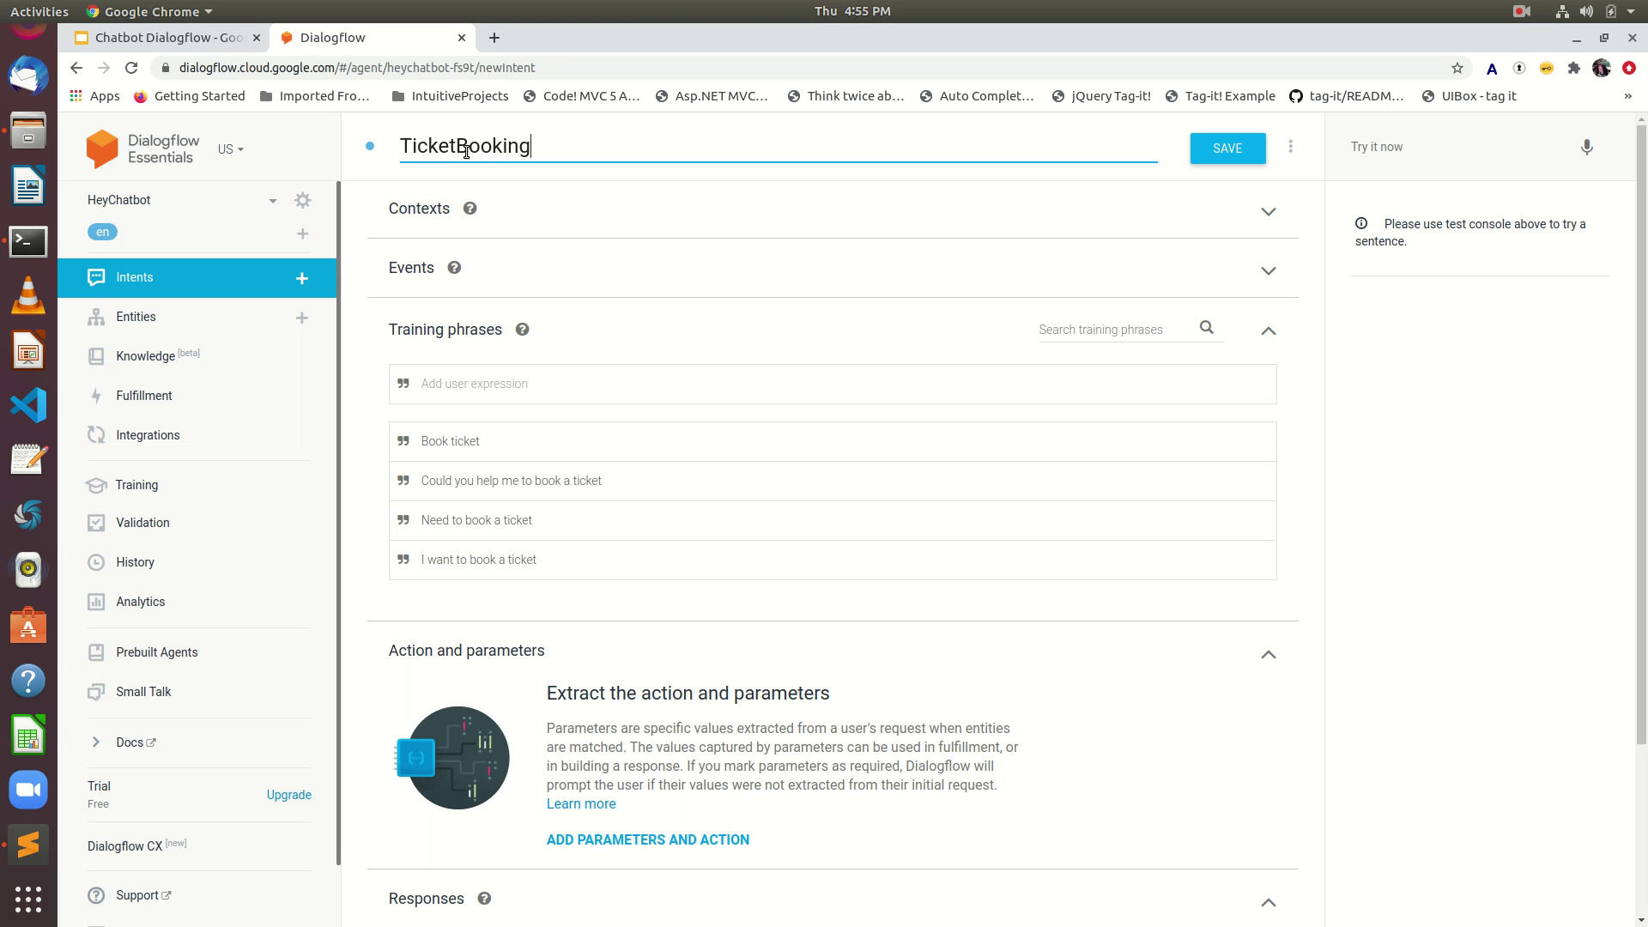
pyautogui.click(1203, 150)
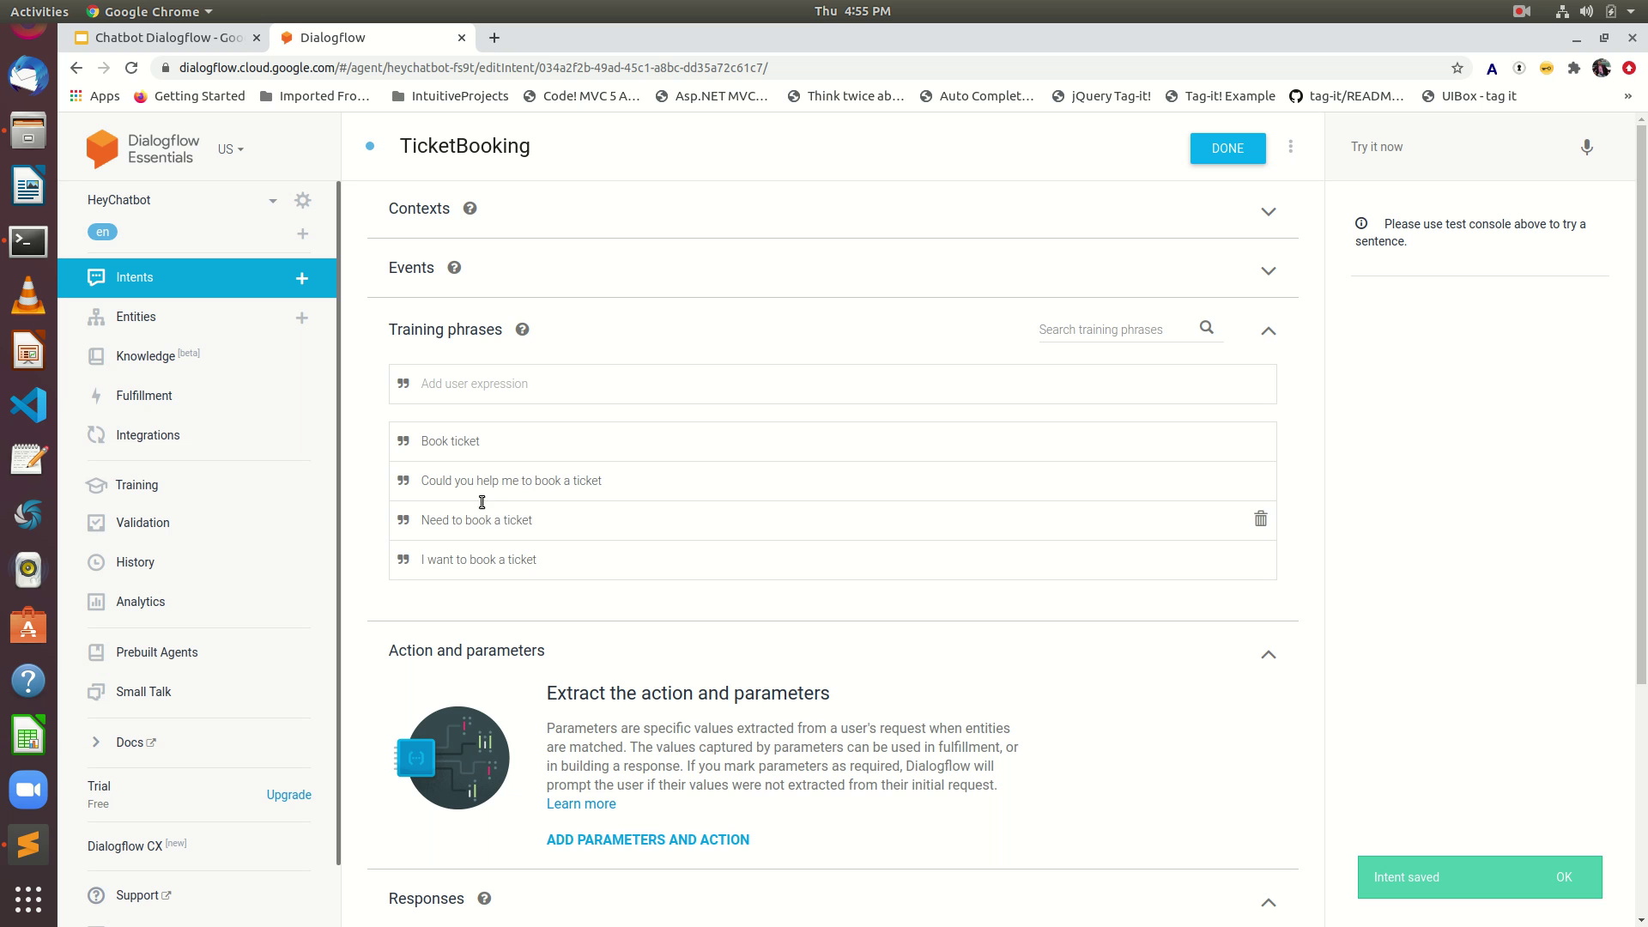
# - Add the text responses "Sure, We will help you out" and "Happy to help you" to the TicketBooking intent
pyautogui.scroll(-4, 462, 514)
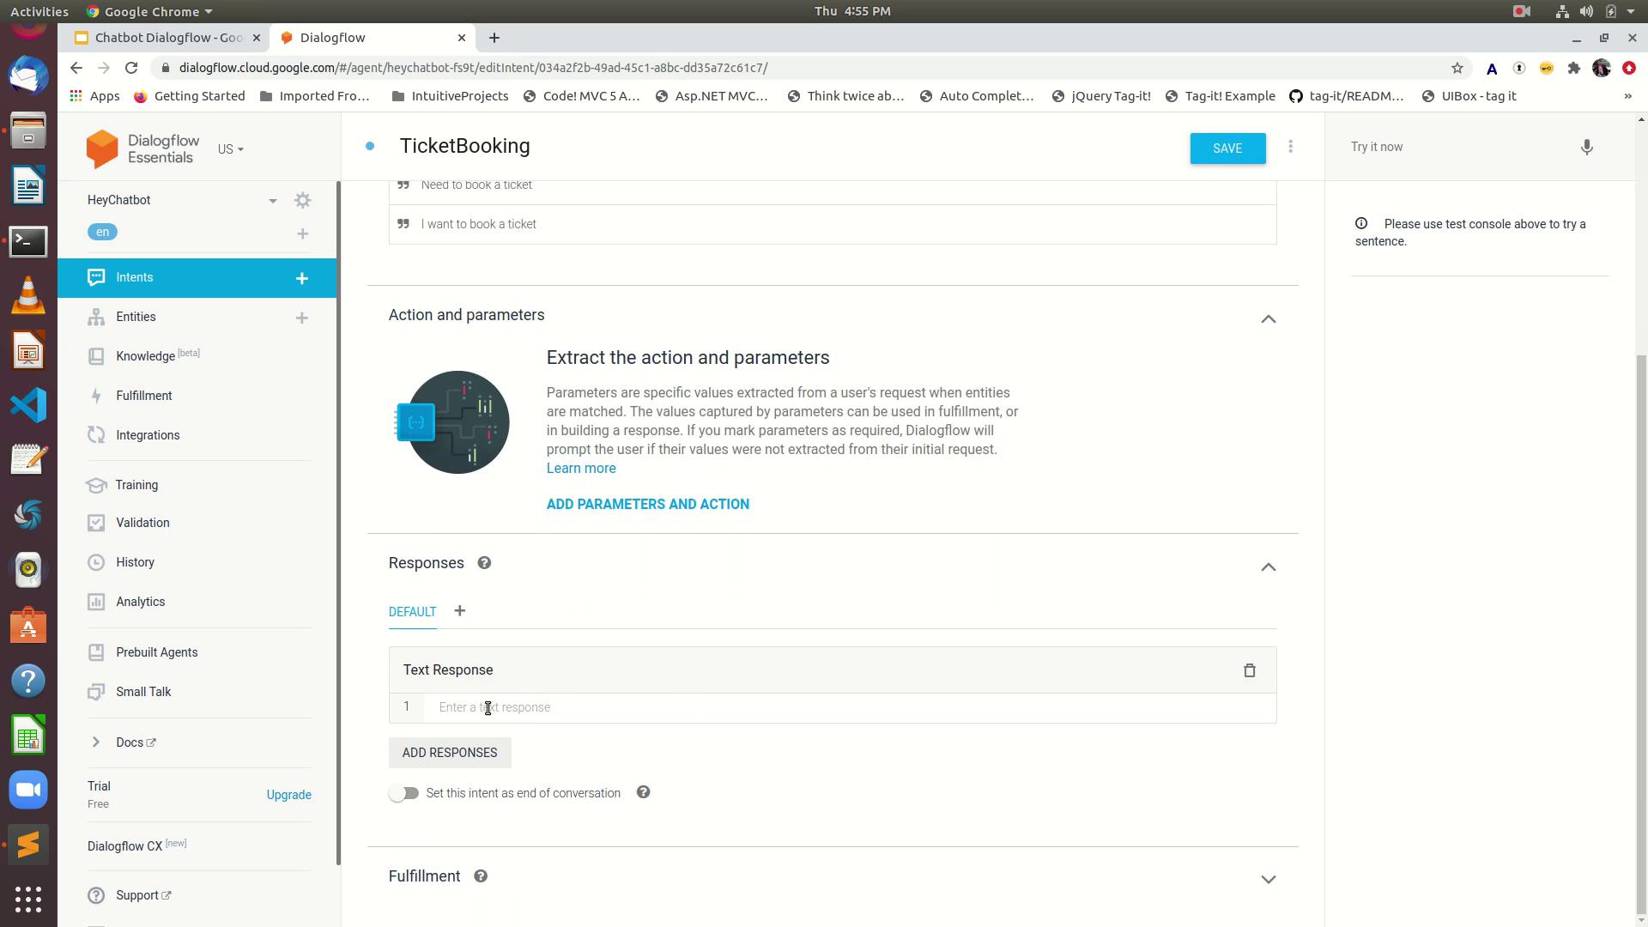
pyautogui.scroll(5, 475, 430)
pyautogui.scroll(-5, 542, 918)
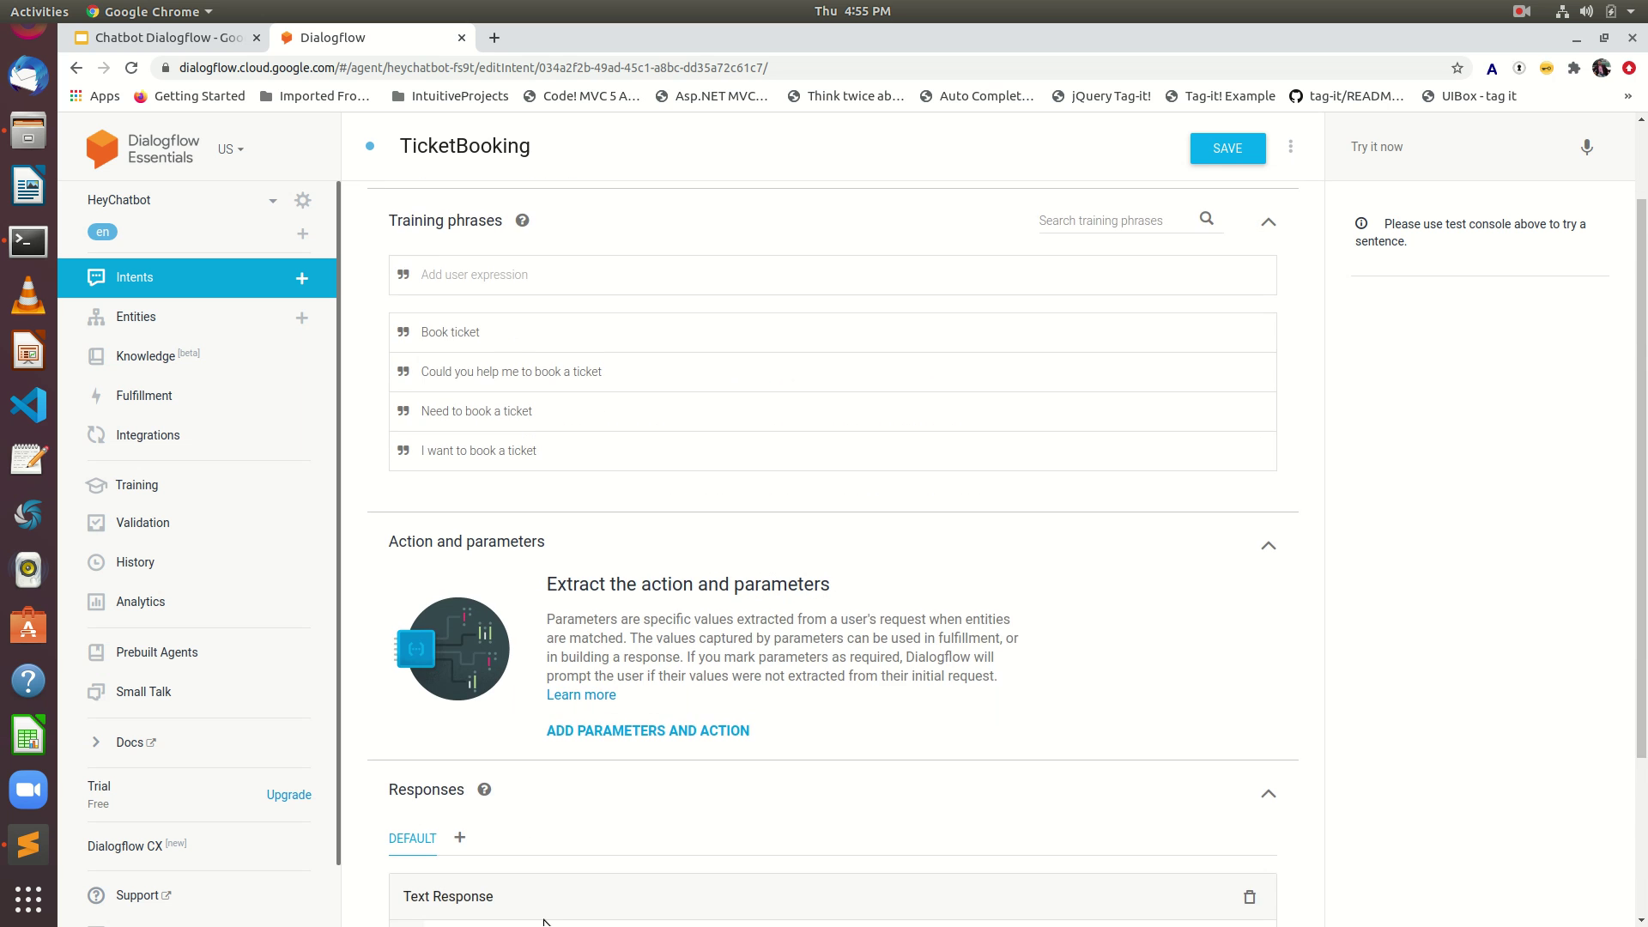
pyautogui.scroll(3, 632, 643)
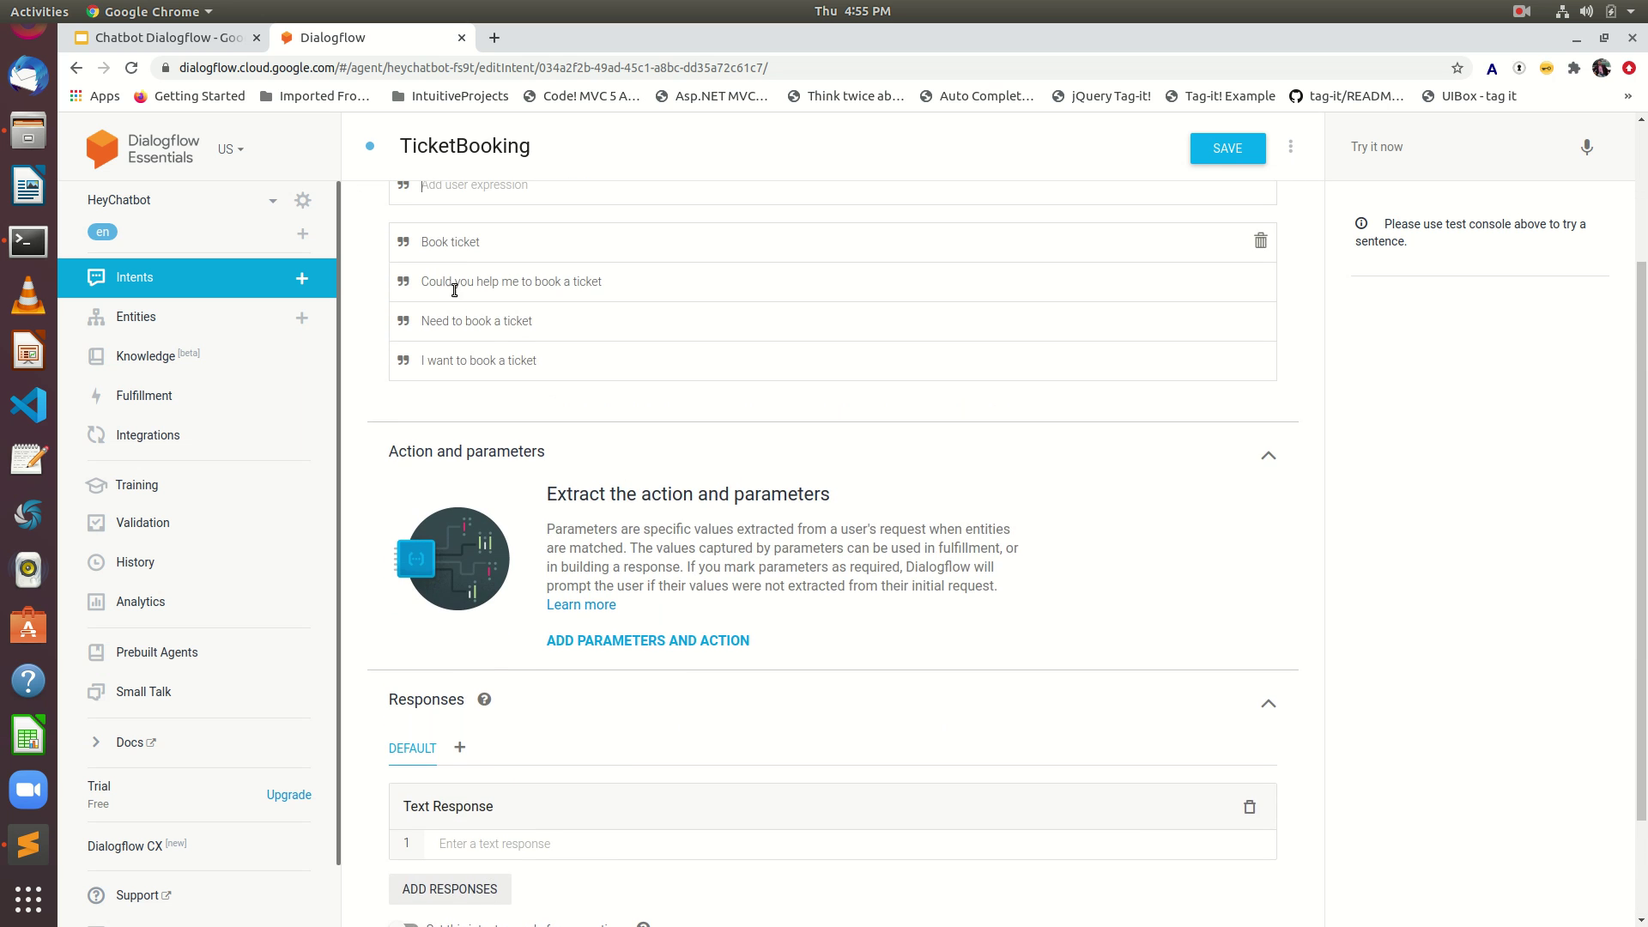
pyautogui.scroll(-3, 522, 796)
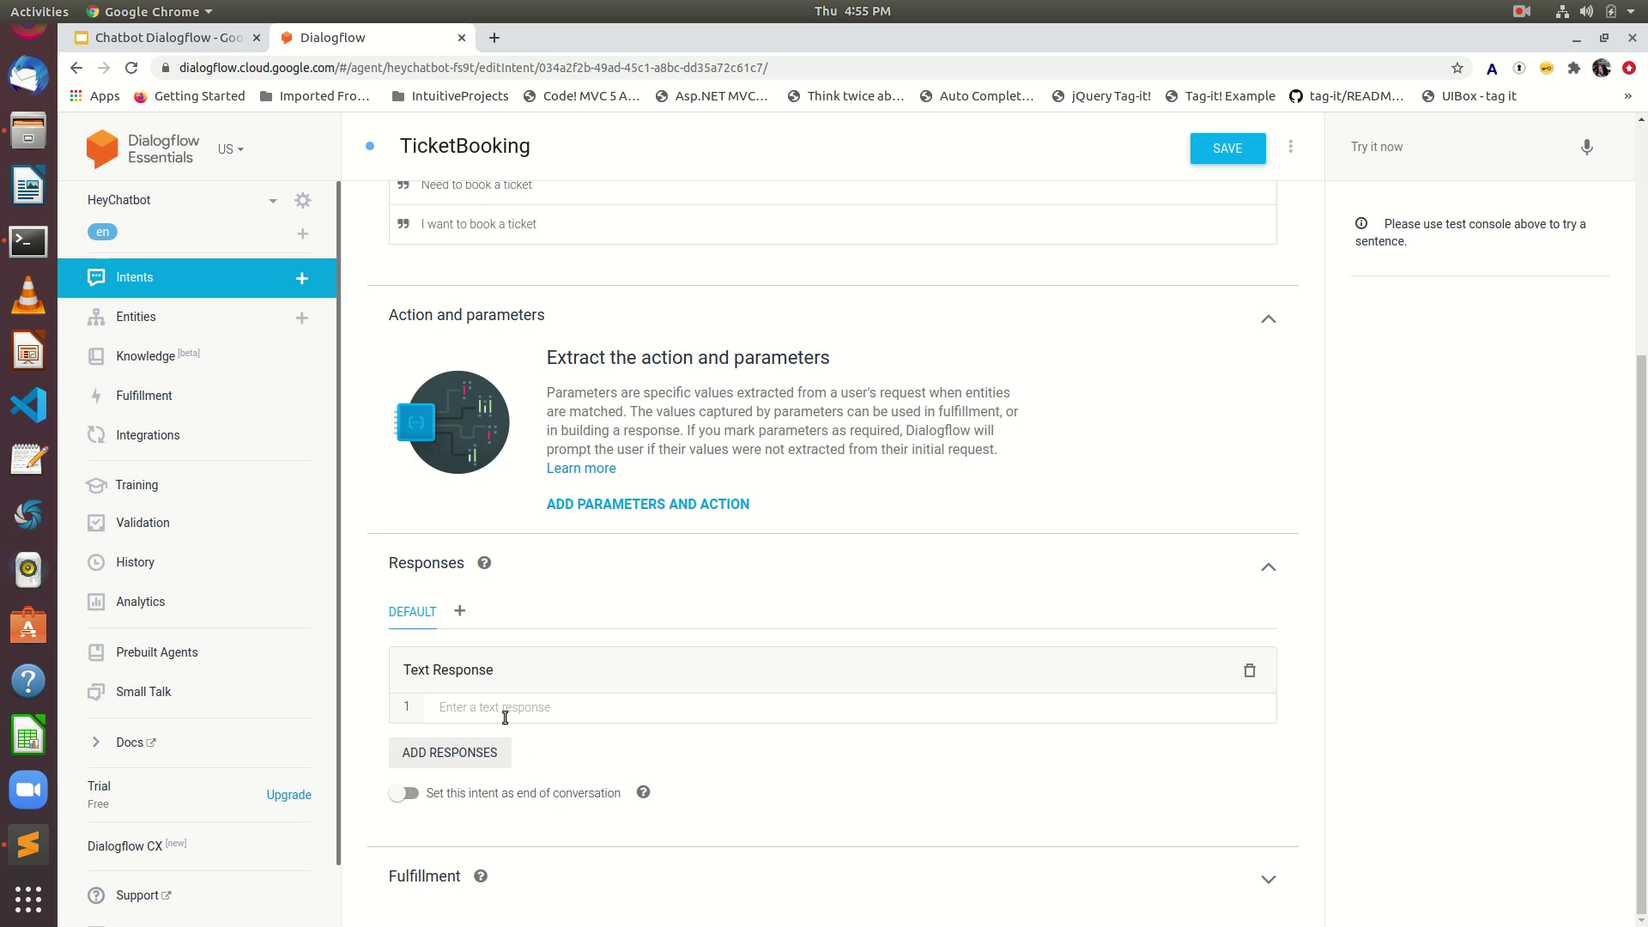
pyautogui.scroll(4, 515, 717)
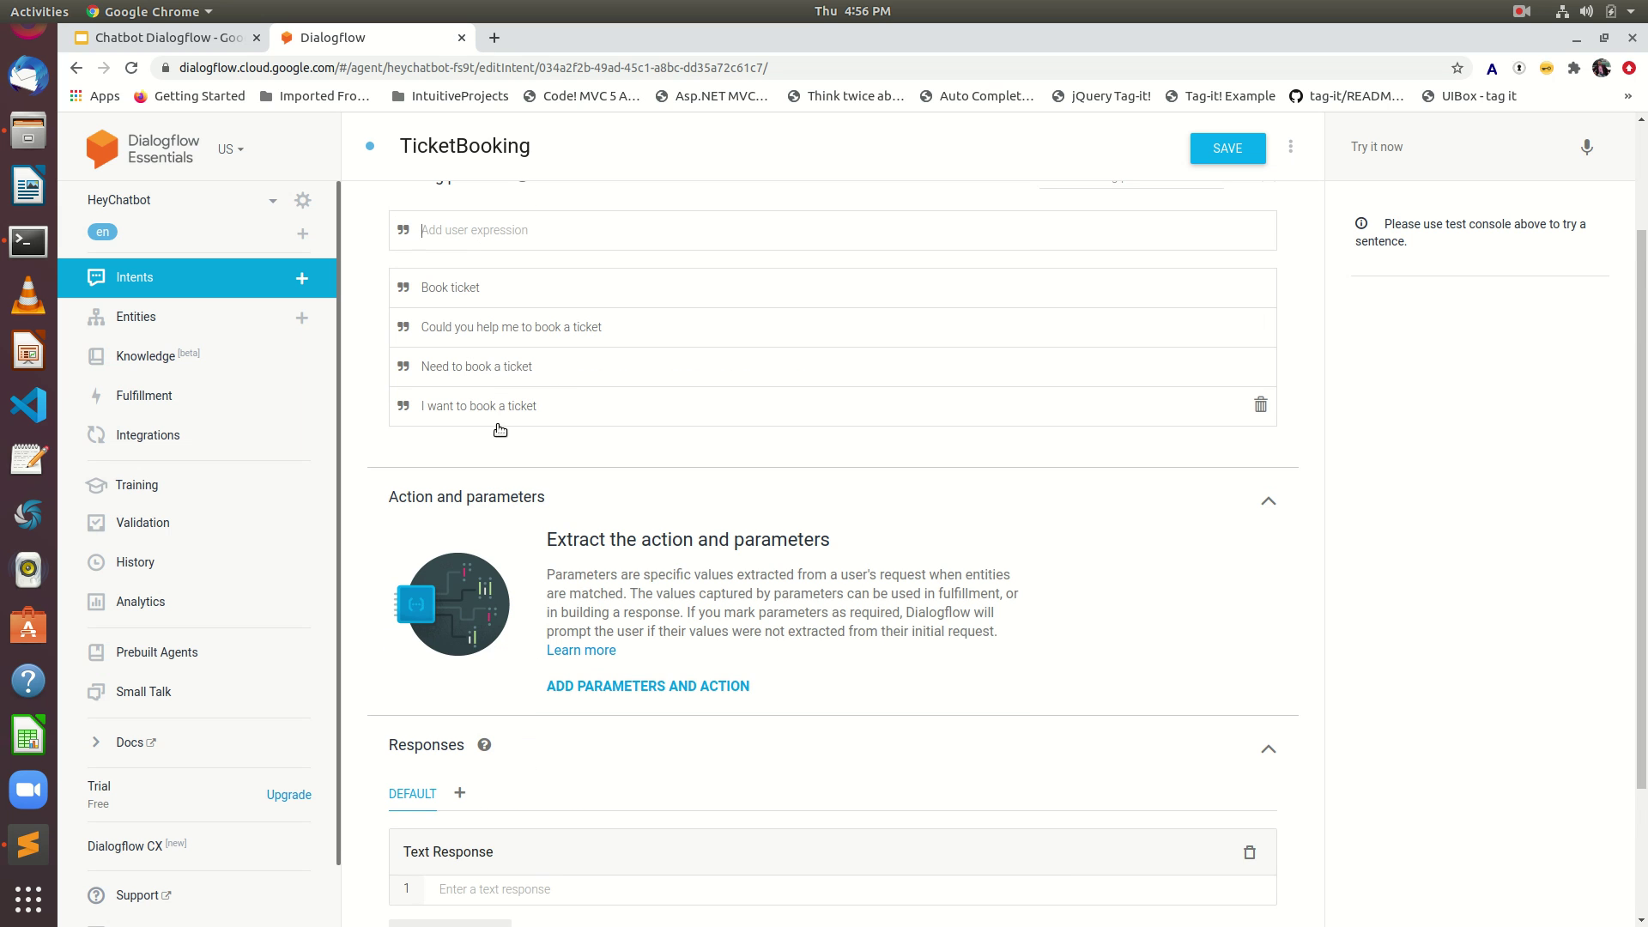
pyautogui.scroll(-1, 564, 773)
pyautogui.scroll(-3, 564, 774)
pyautogui.click(493, 710)
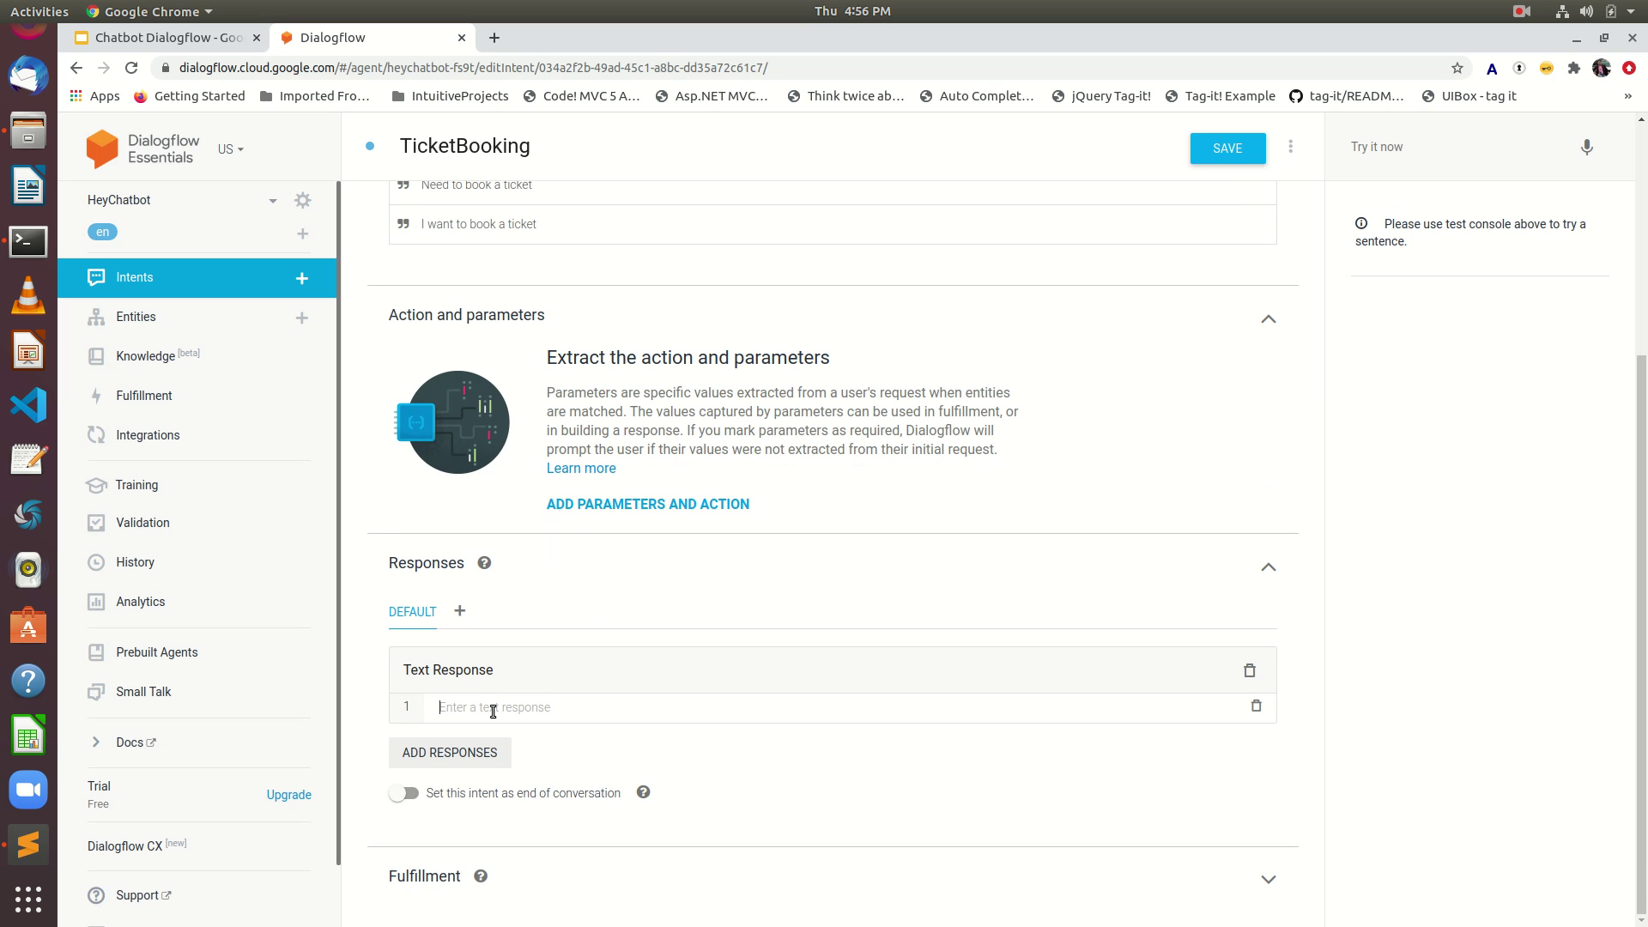
pyautogui.write('Sure')
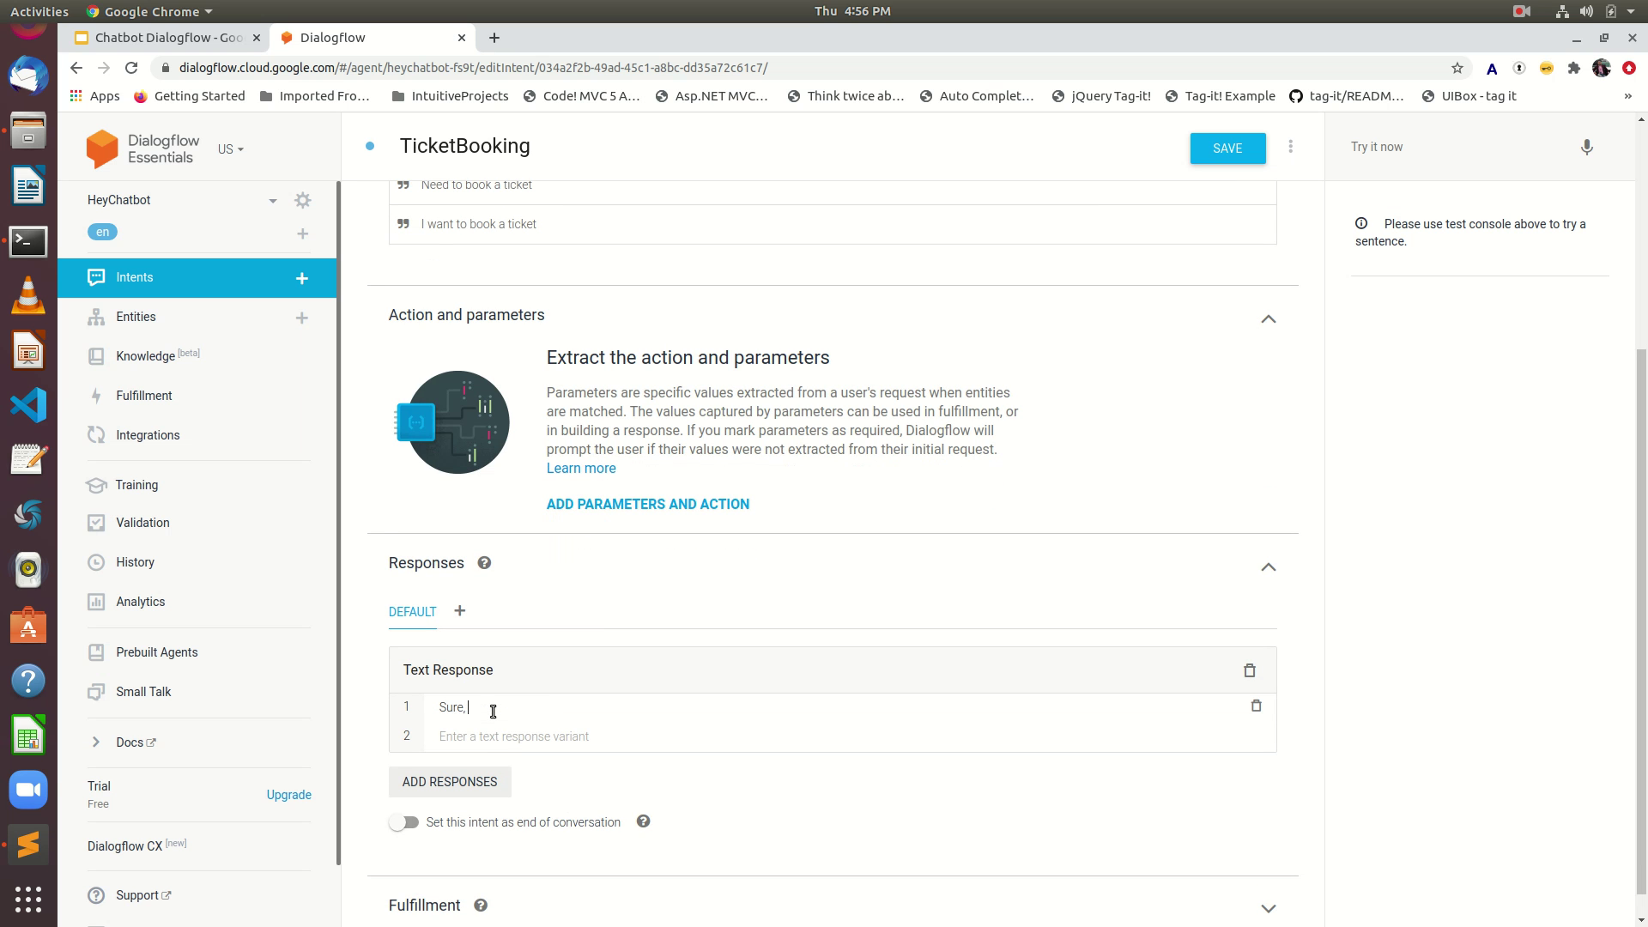
pyautogui.write(', We')
pyautogui.write(' will help yo')
pyautogui.write('u out ')
pyautogui.write('Happy to help')
pyautogui.write(' you ')
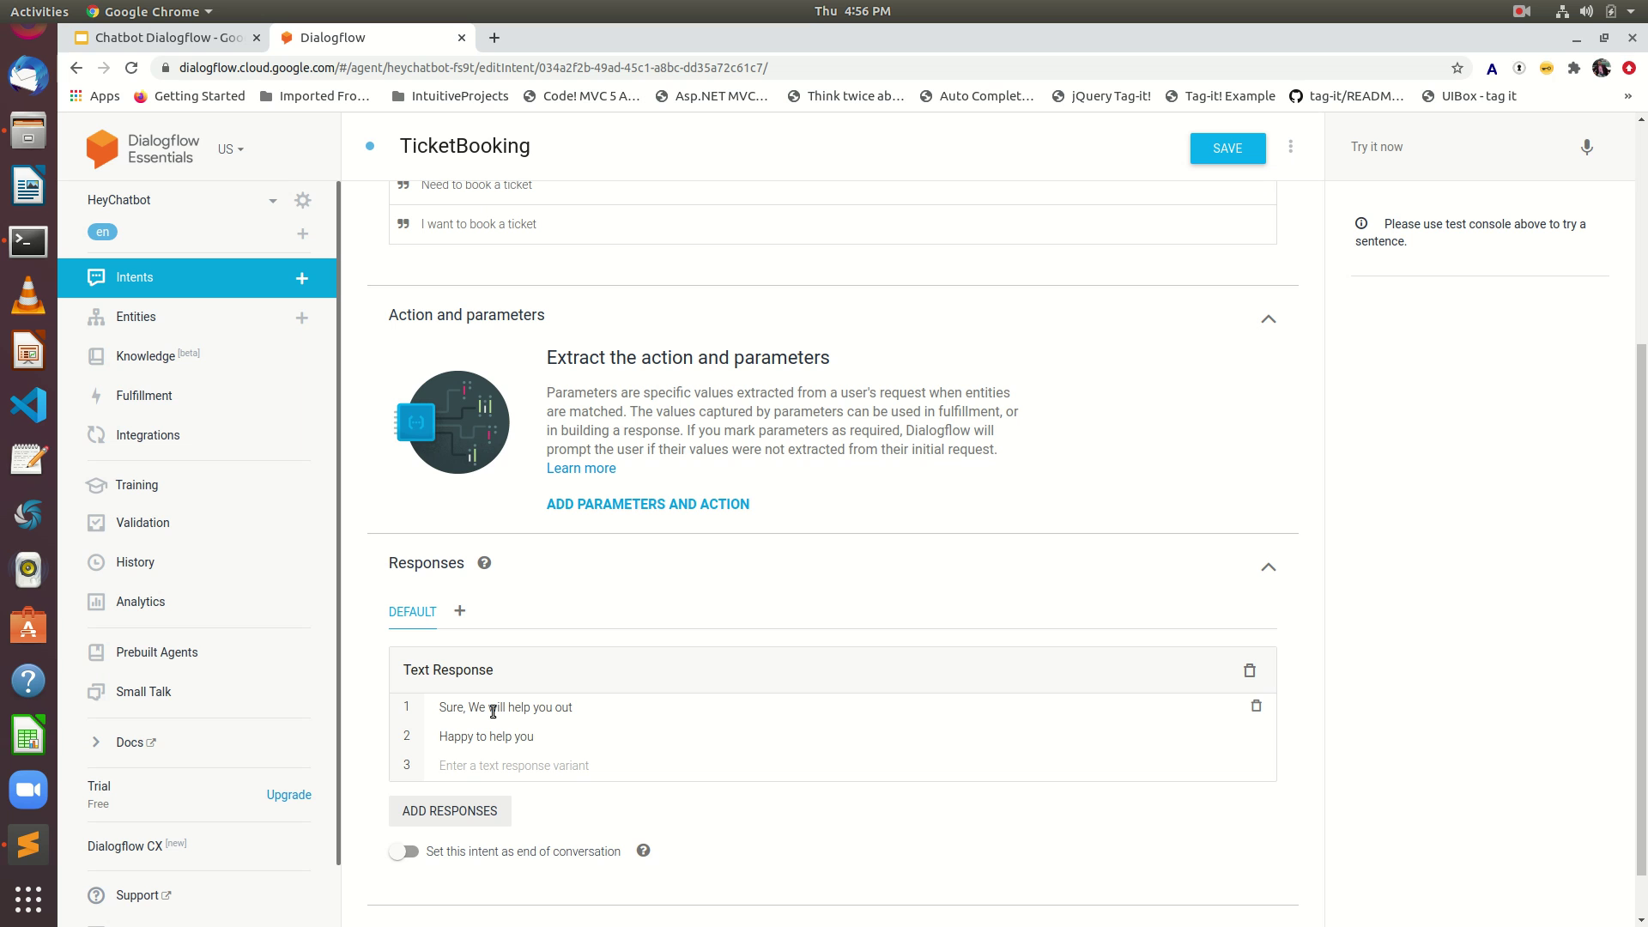
# - Add the response variants "Why not" and "We are here to help you", and save the intent
pyautogui.write('Why')
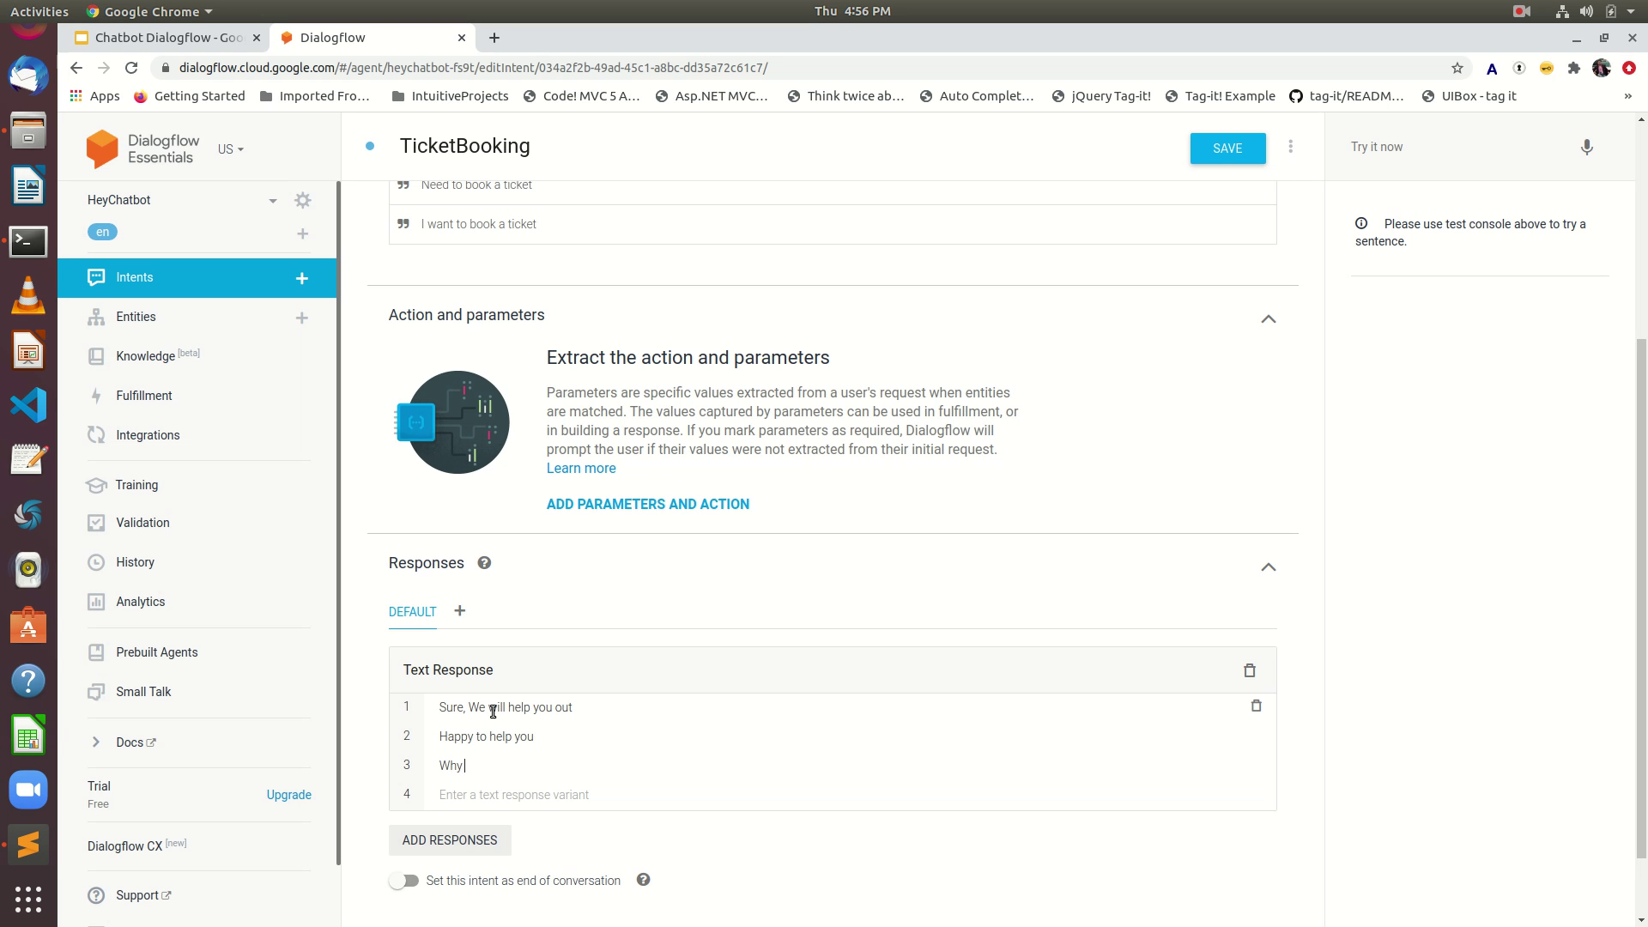
pyautogui.write(' not We are h')
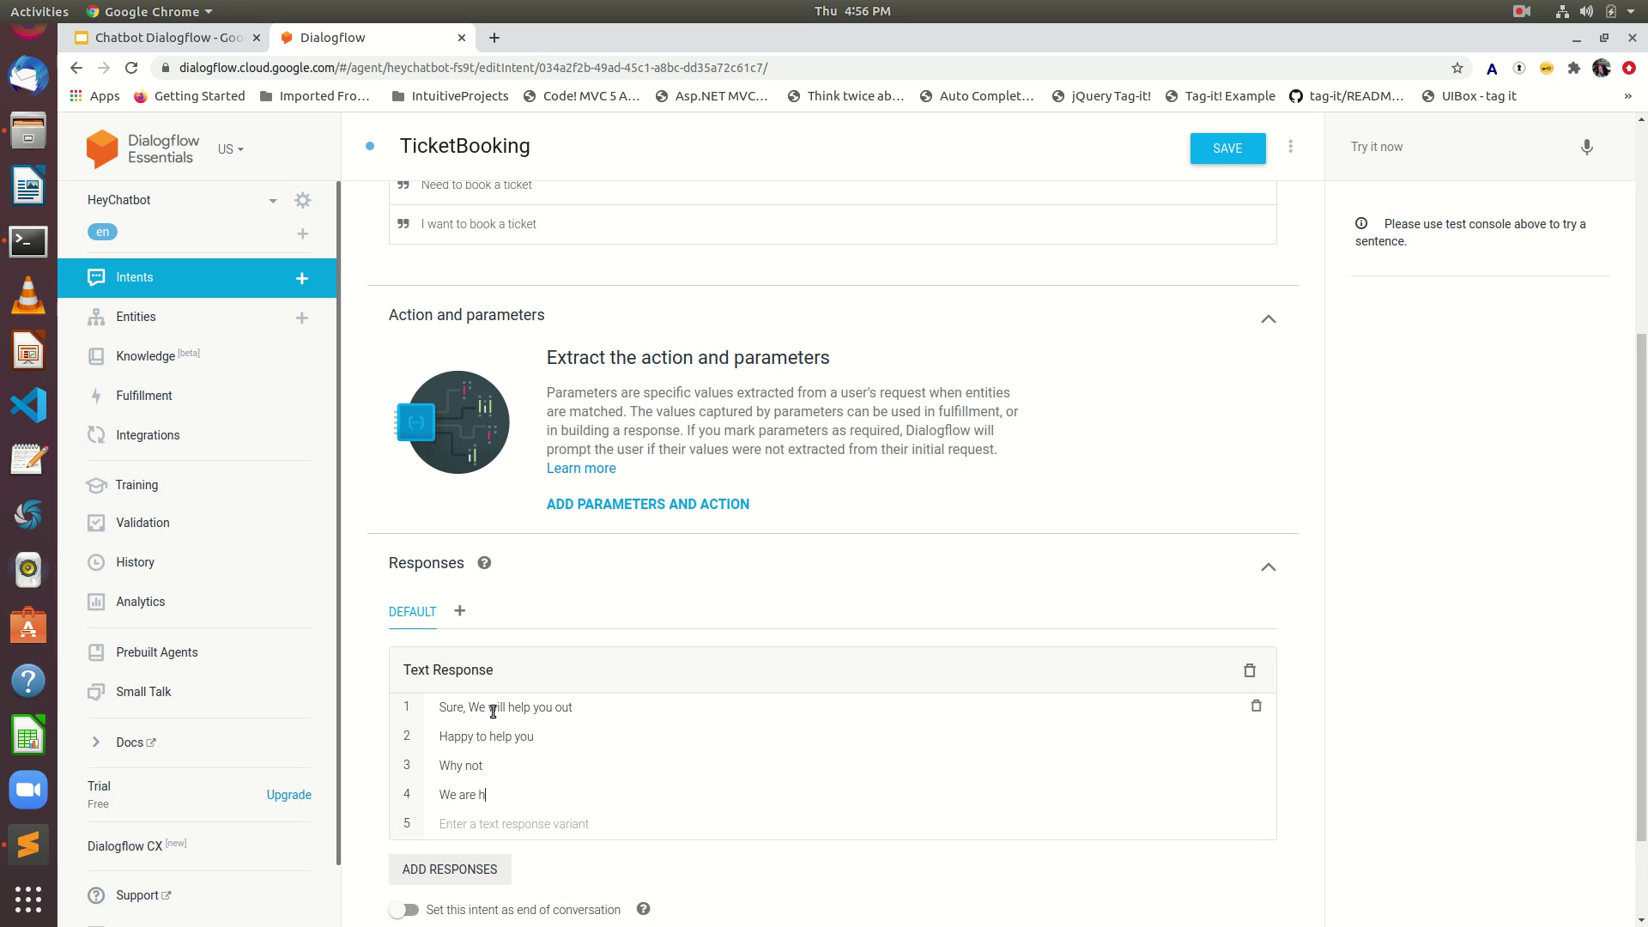
pyautogui.write('ere to help you')
pyautogui.scroll(-3, 798, 729)
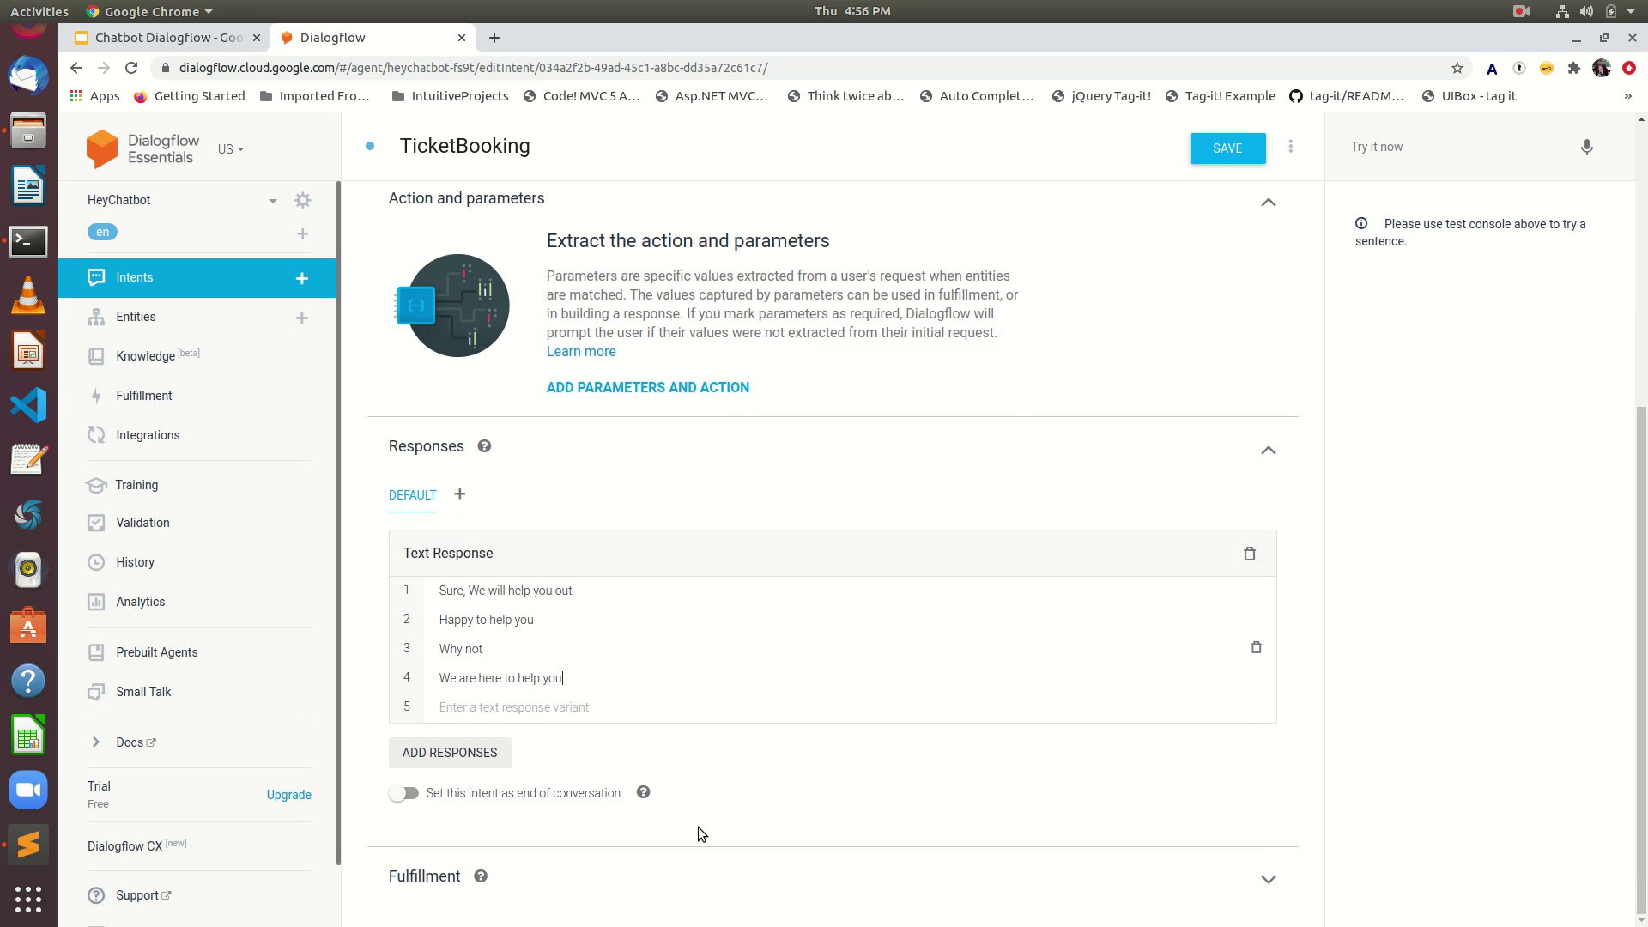
pyautogui.scroll(6, 1252, 740)
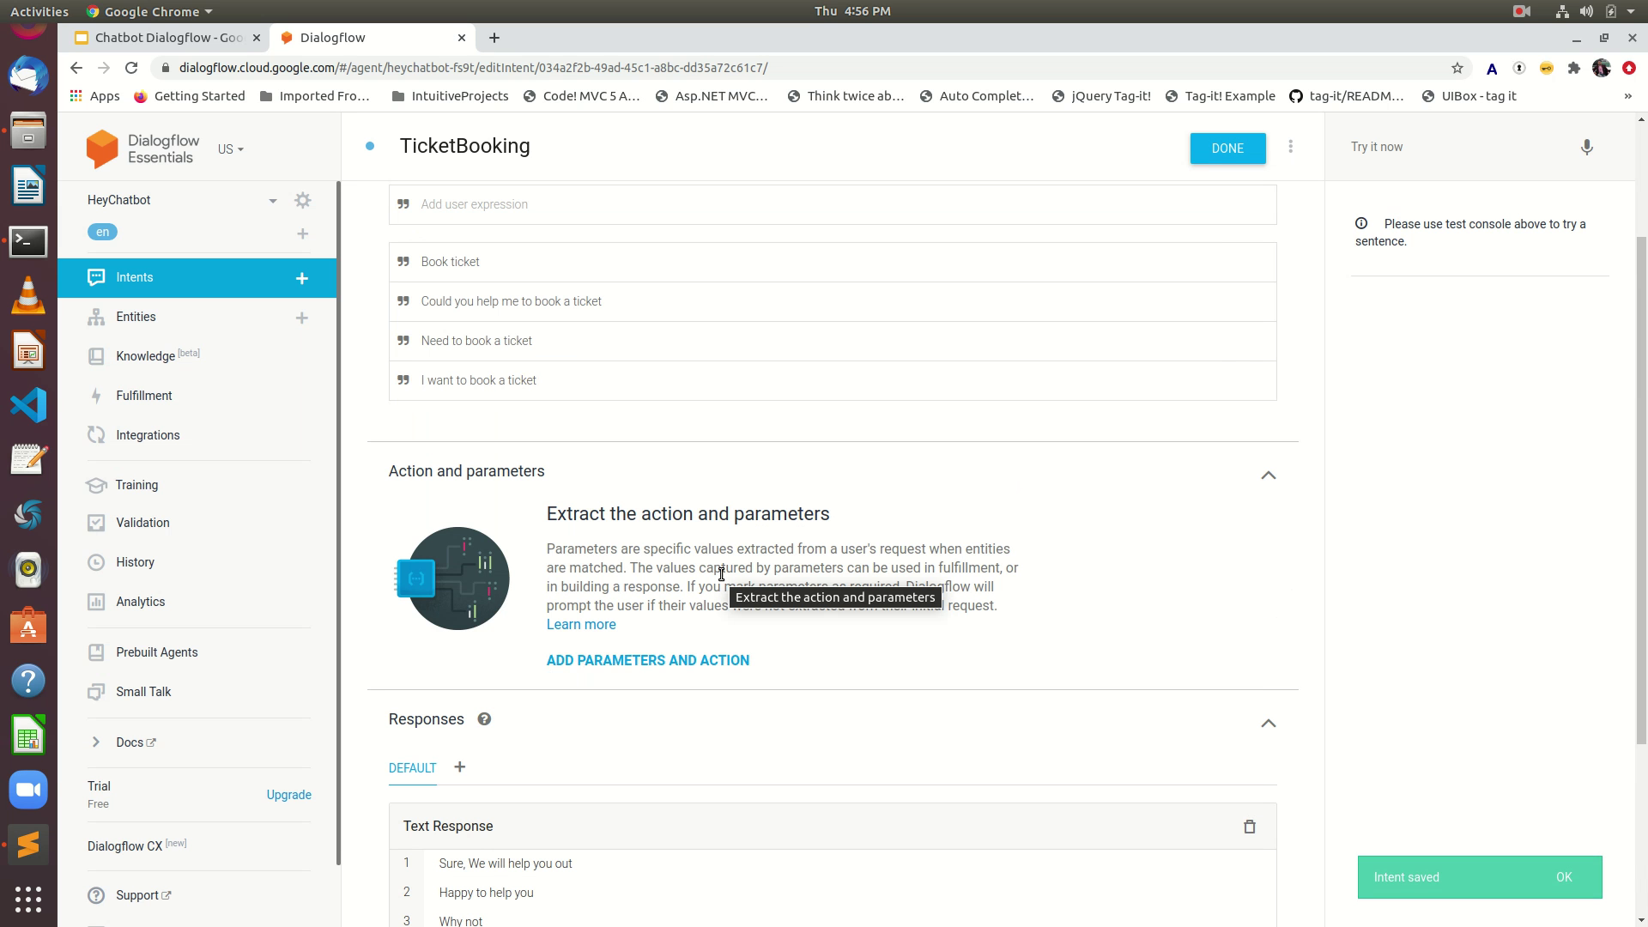
# - Test the HeyChatbot agent with the message "Book ticket" and compare its reply with the TicketBooking intent's responses and training phrases
pyautogui.scroll(4, 721, 573)
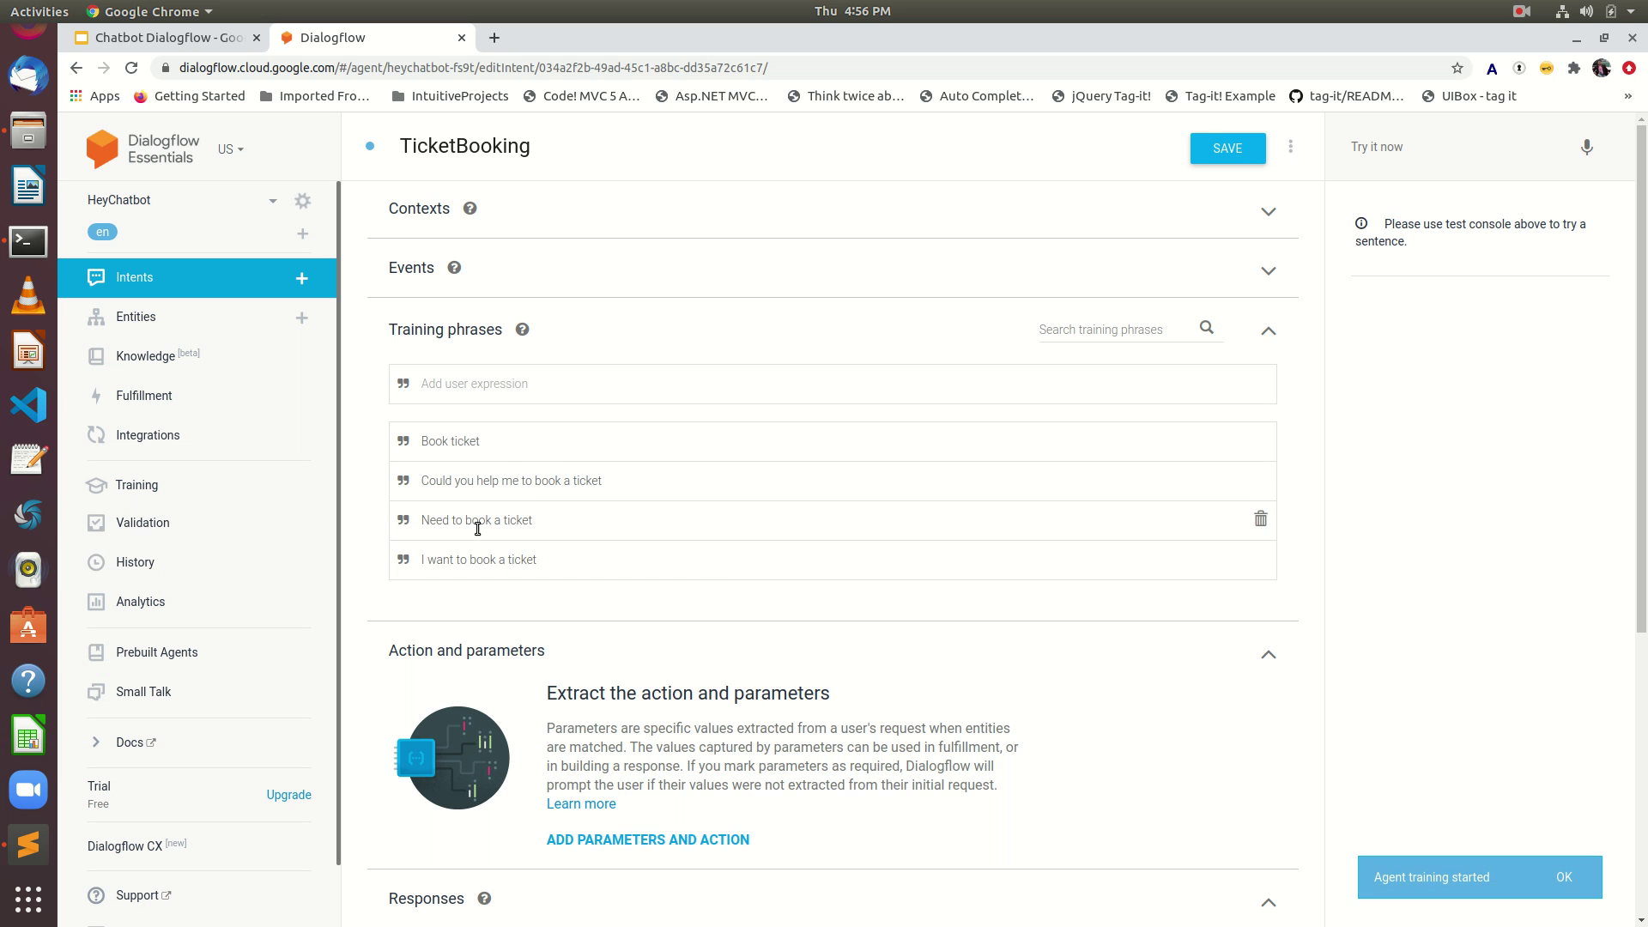
pyautogui.scroll(-4, 477, 529)
pyautogui.scroll(-5, 478, 529)
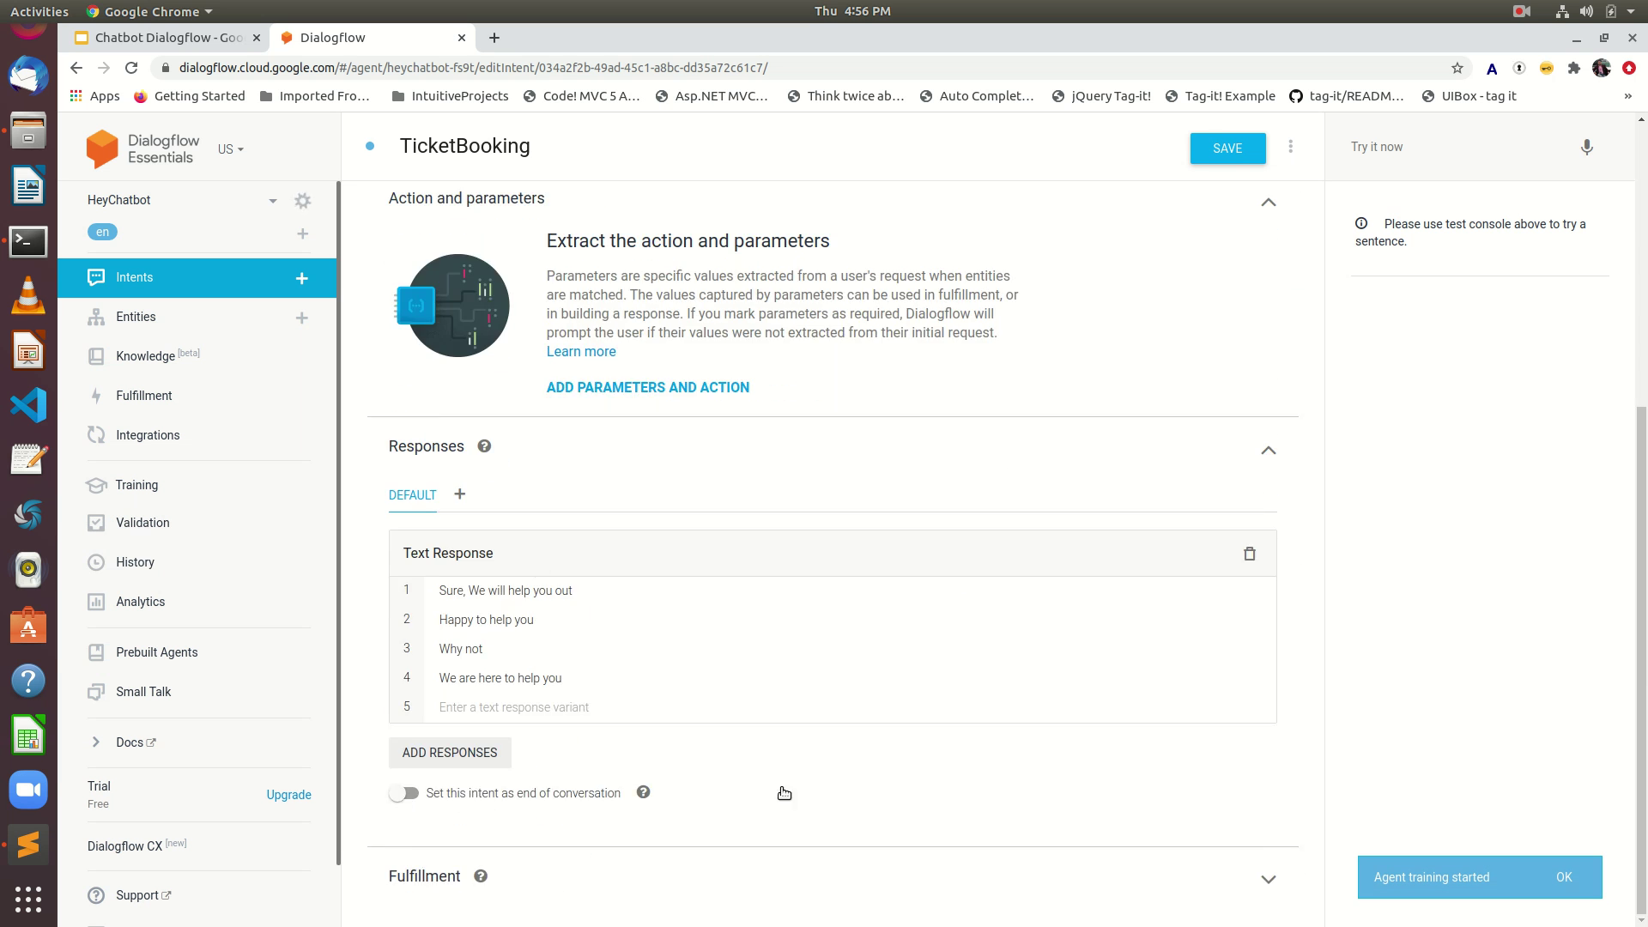
pyautogui.scroll(4, 546, 767)
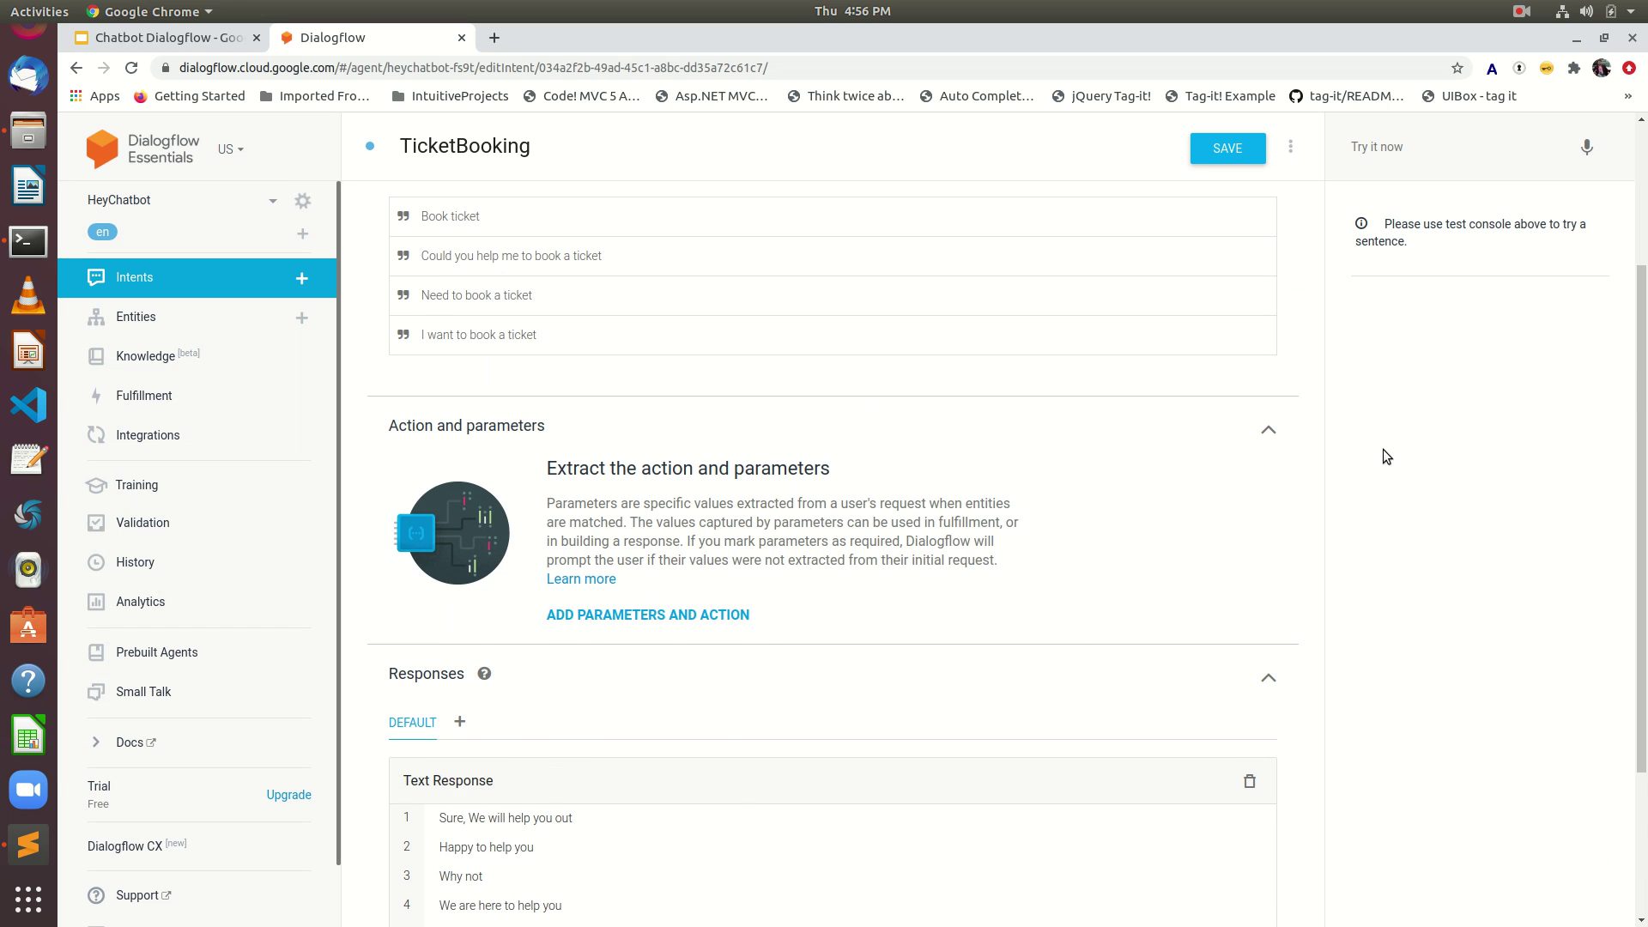
pyautogui.scroll(4, 758, 656)
pyautogui.click(1375, 147)
pyautogui.write('B')
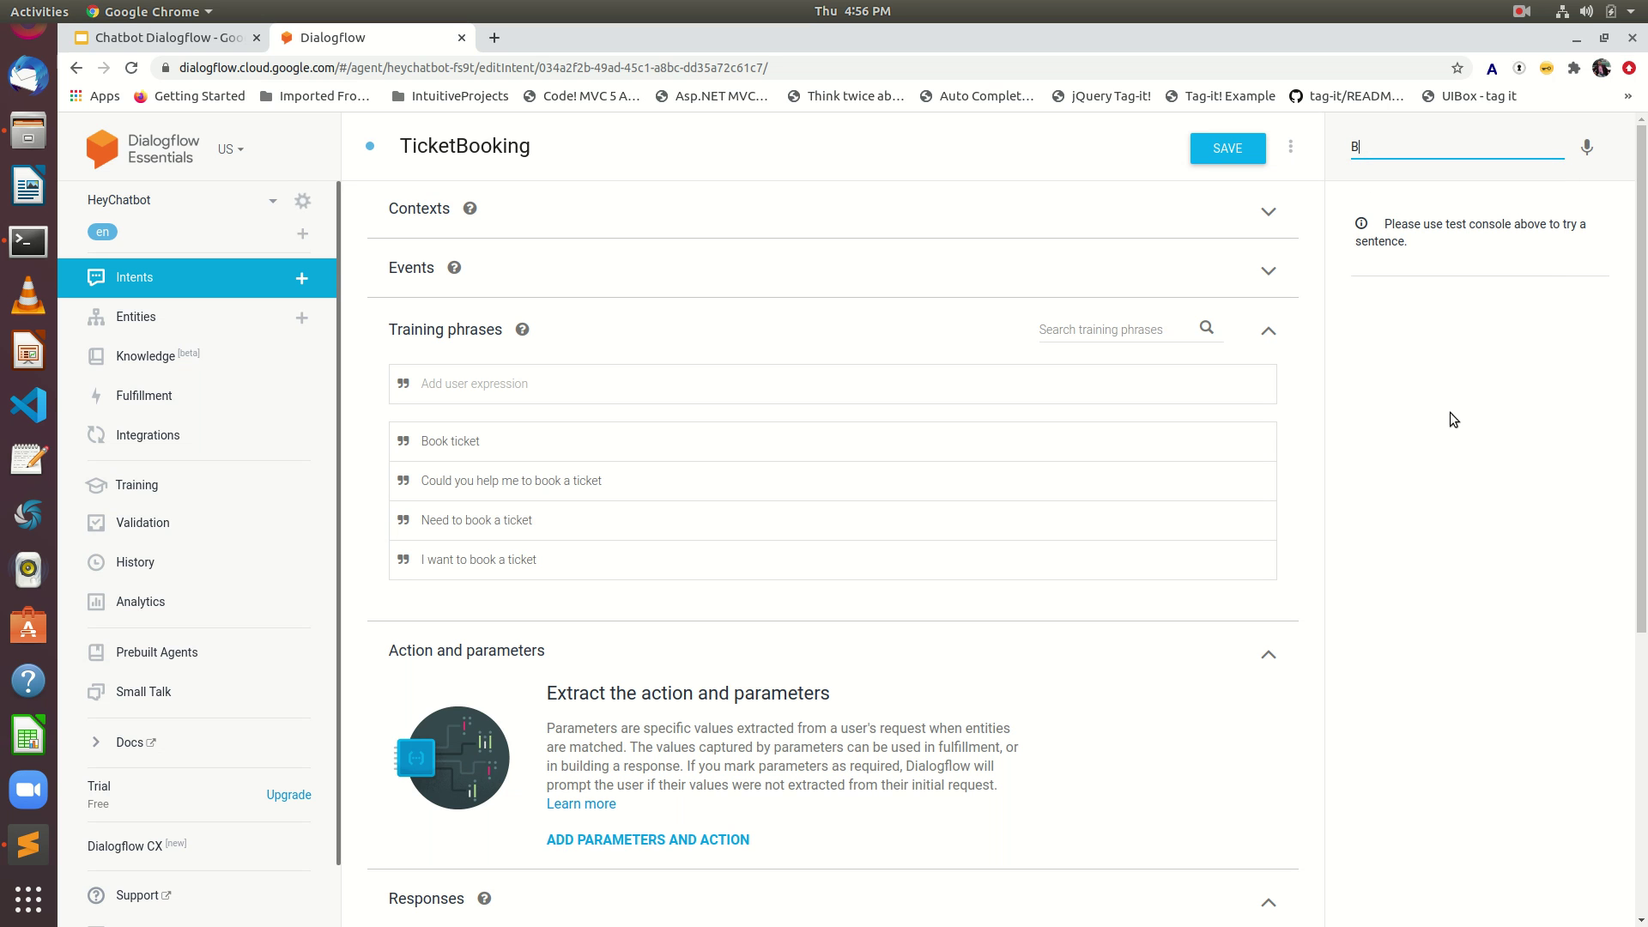
pyautogui.write('ook ticket')
pyautogui.press('Return')
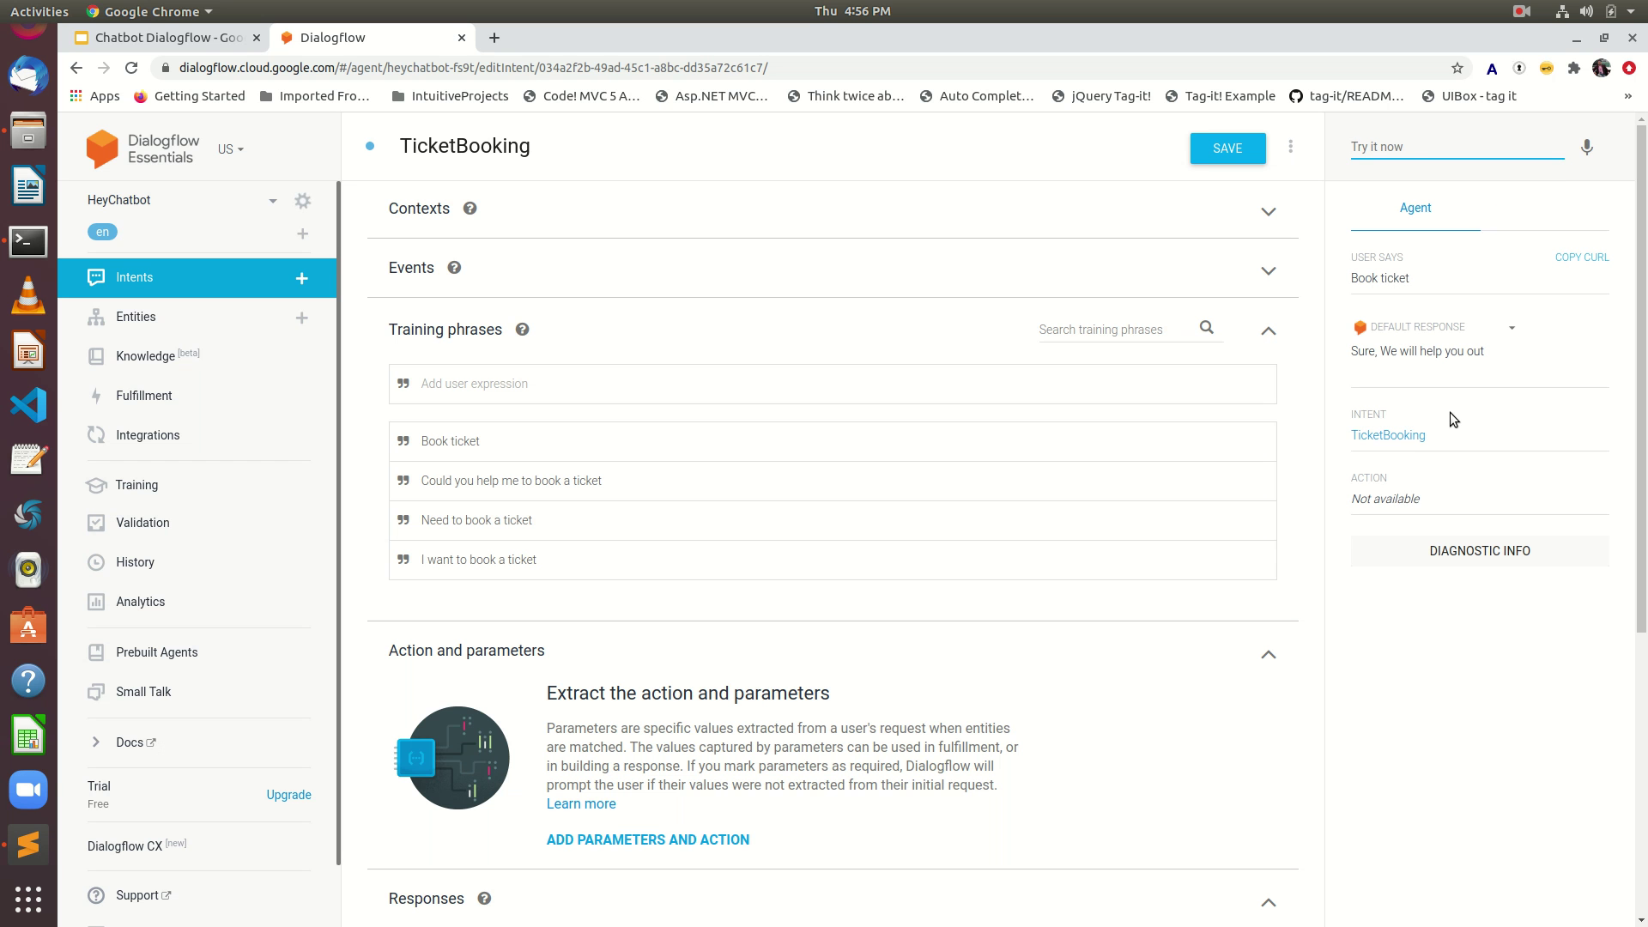
pyautogui.scroll(-3, 560, 800)
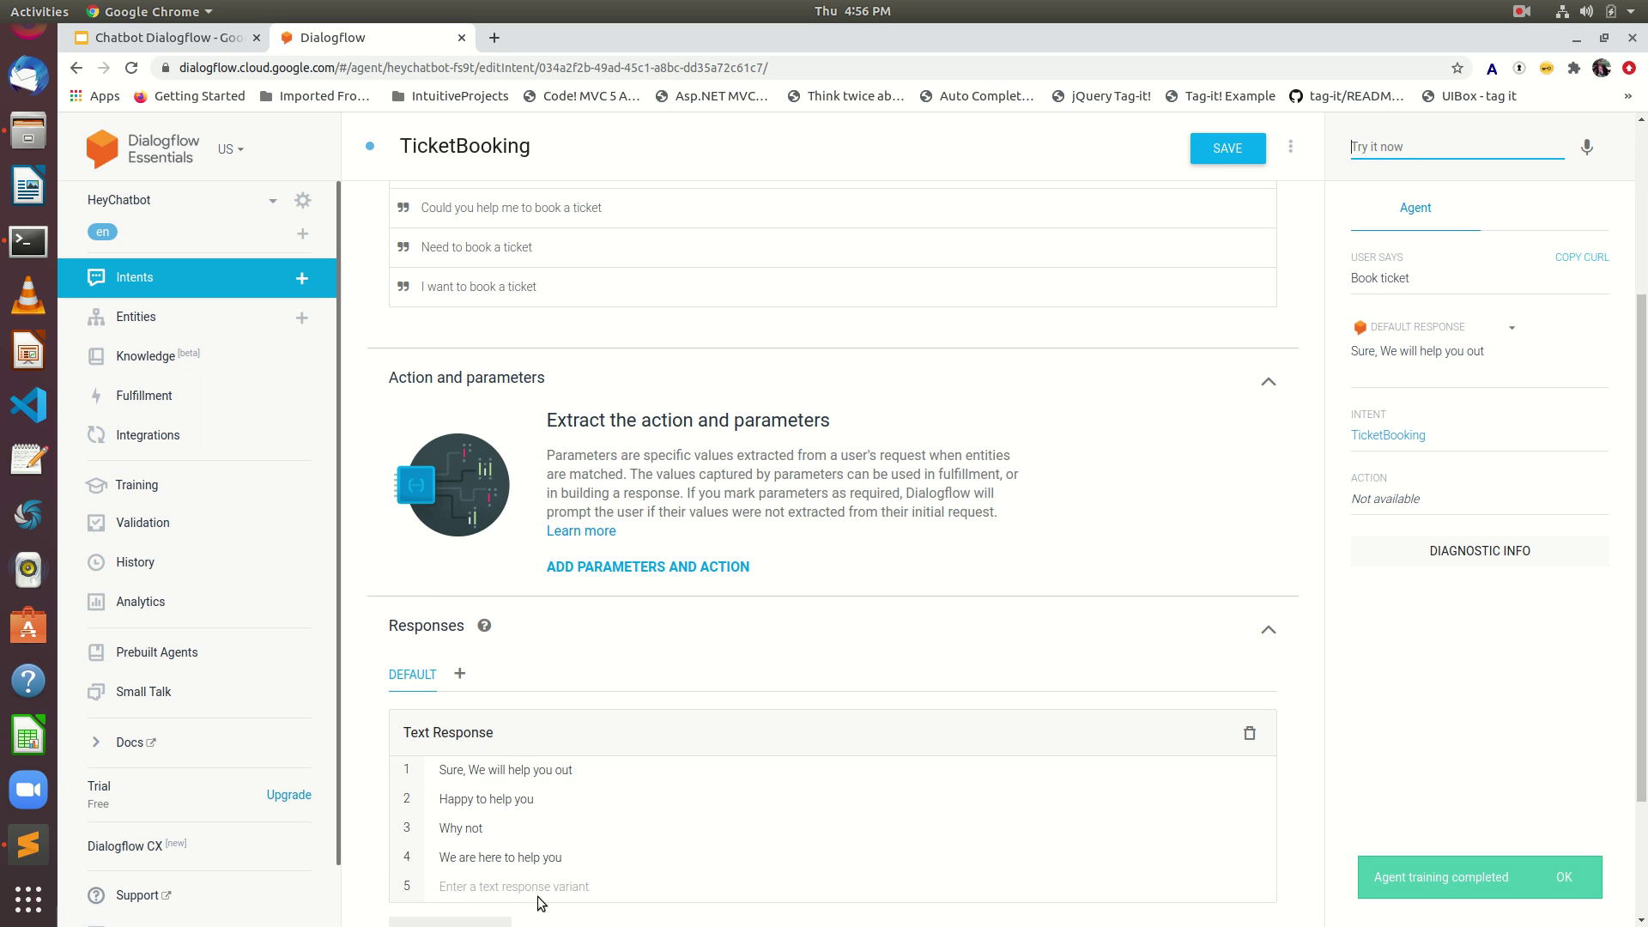
pyautogui.scroll(2, 677, 783)
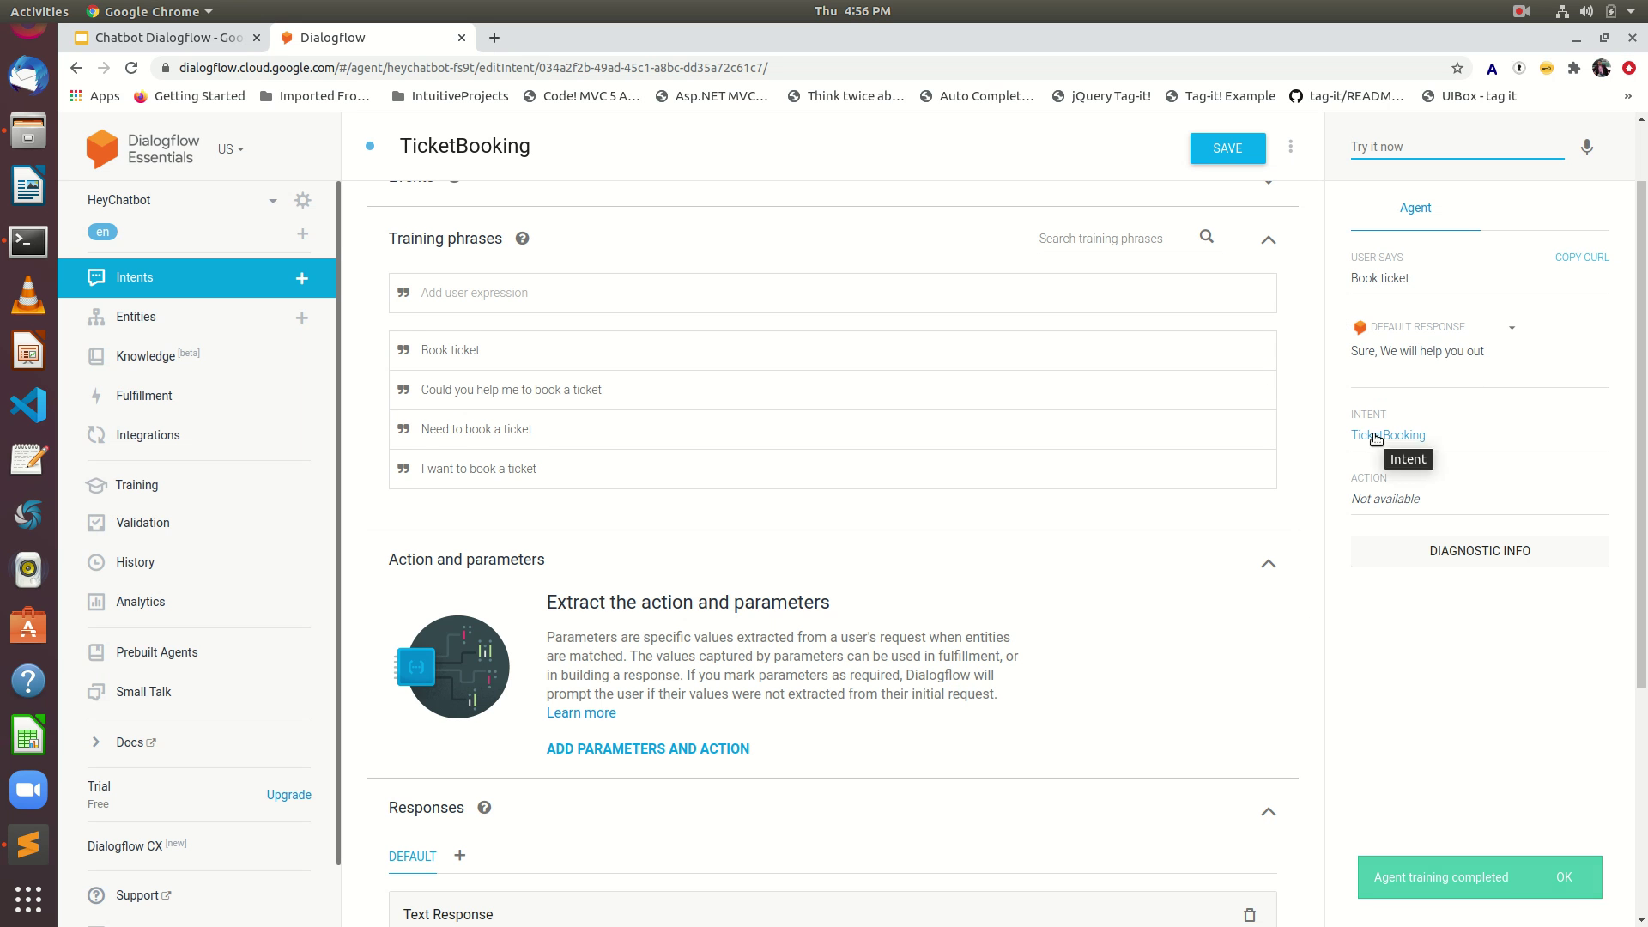
pyautogui.scroll(2, 410, 530)
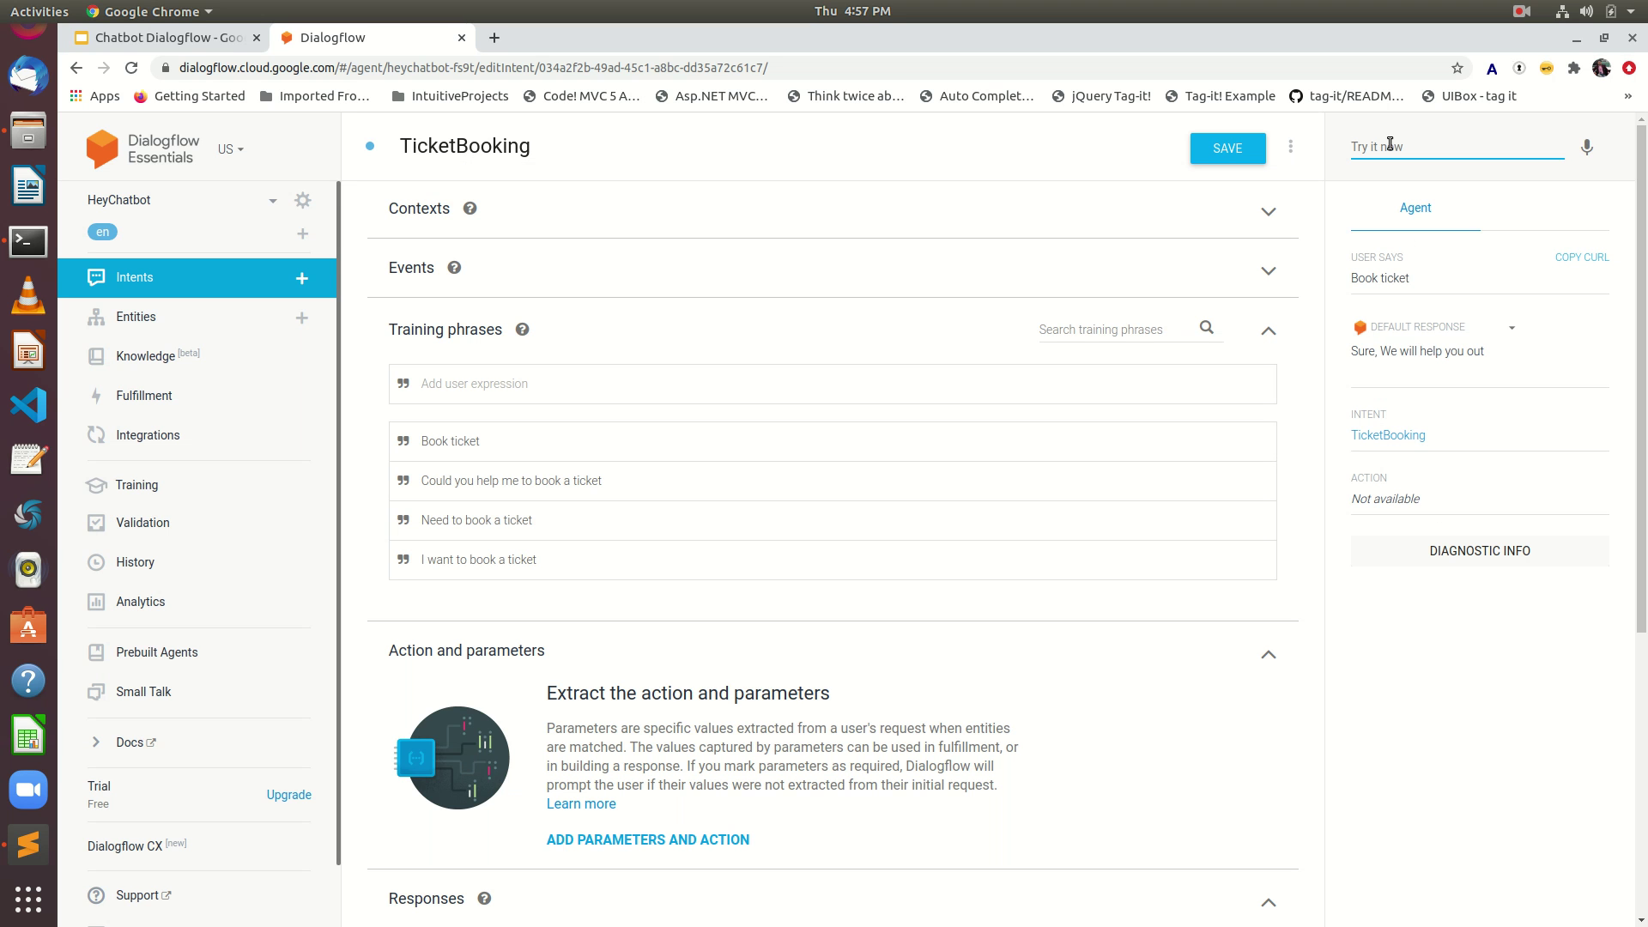
# - Test the agent with the message "Need to book a ticket" and compare its reply with the TicketBooking intent's responses and training phrases
pyautogui.write('Need to book a ticek')
pyautogui.press('BackSpace')
pyautogui.press('BackSpace')
pyautogui.press('BackSpace')
pyautogui.write('cke')
pyautogui.press('Return')
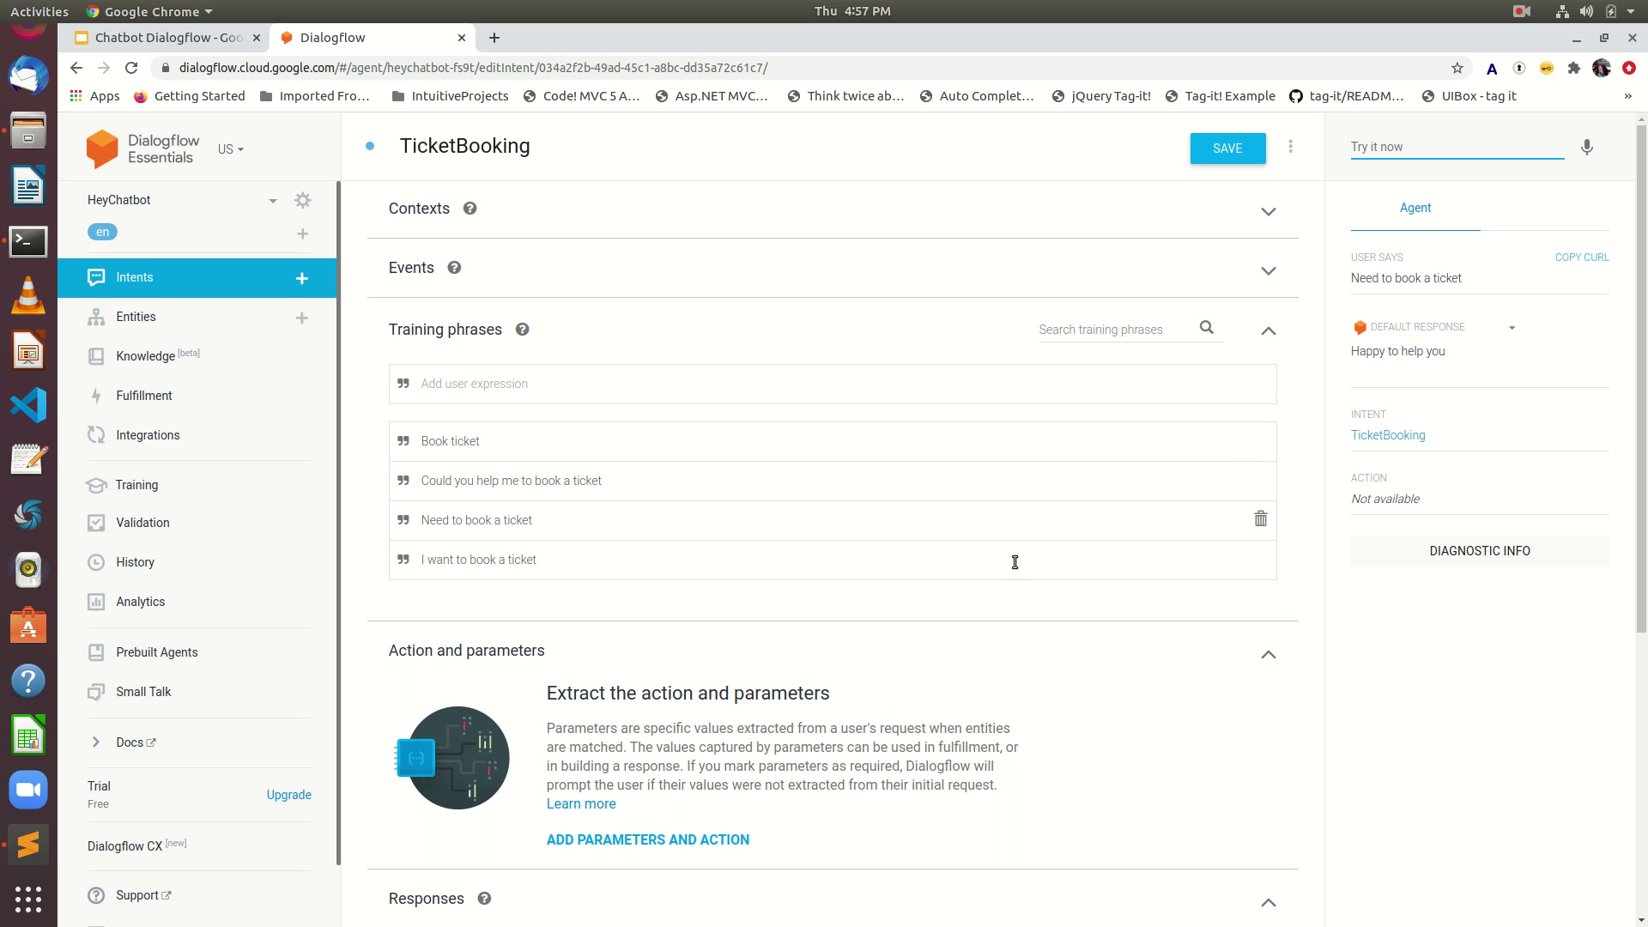
pyautogui.scroll(-5, 528, 816)
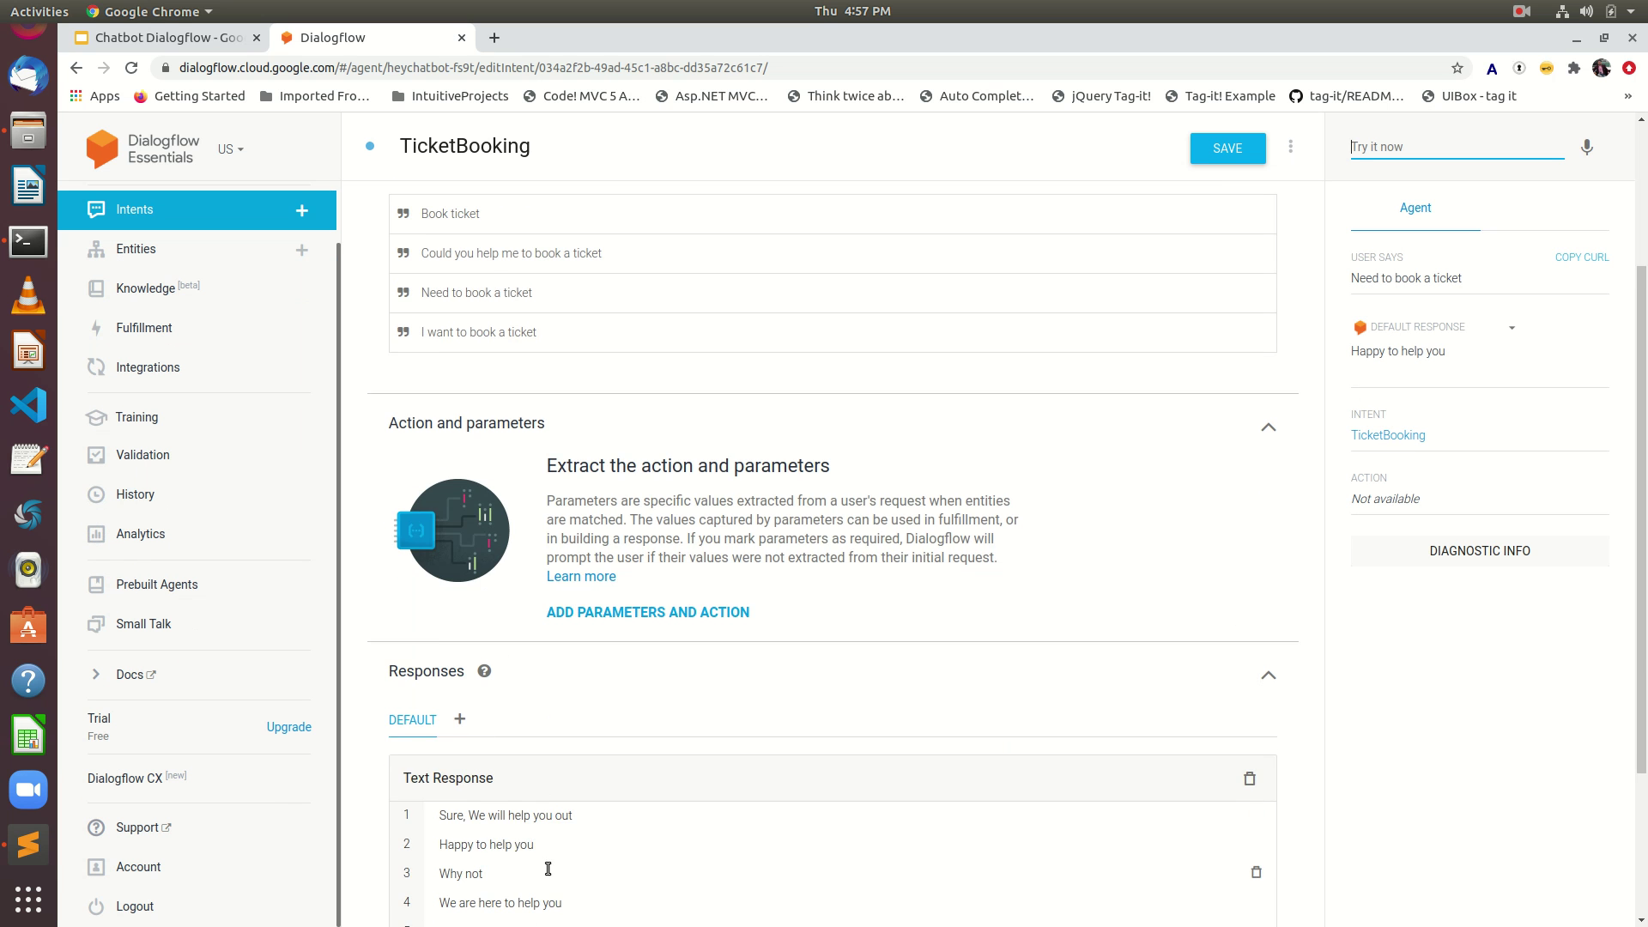
pyautogui.scroll(-3, 607, 858)
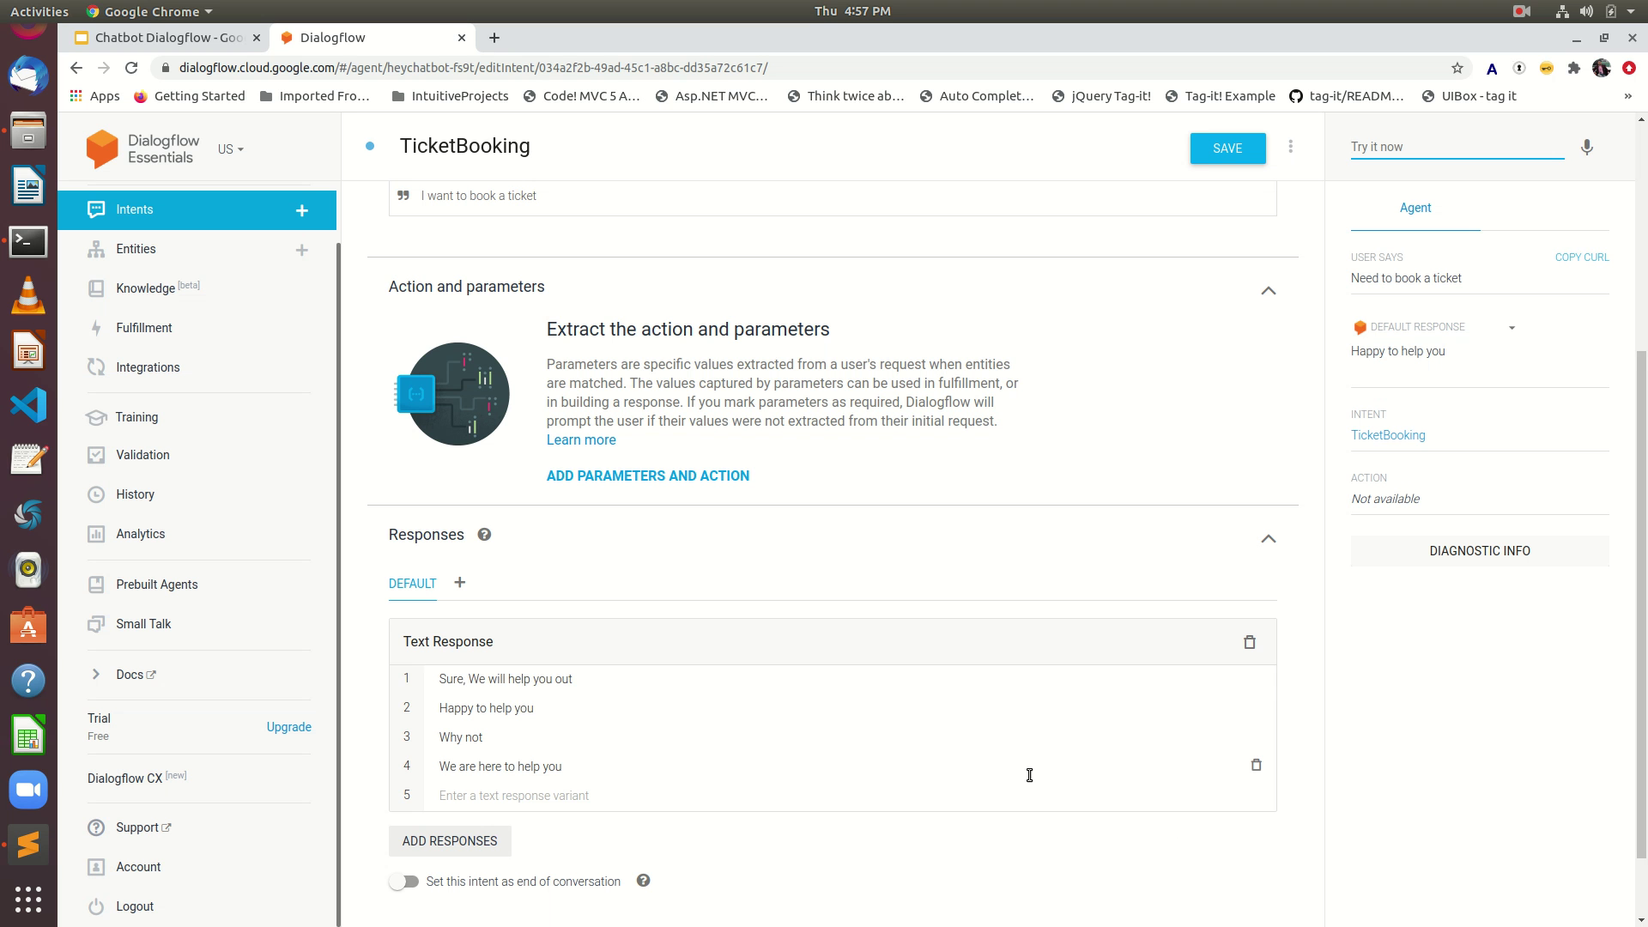
pyautogui.scroll(5, 1033, 752)
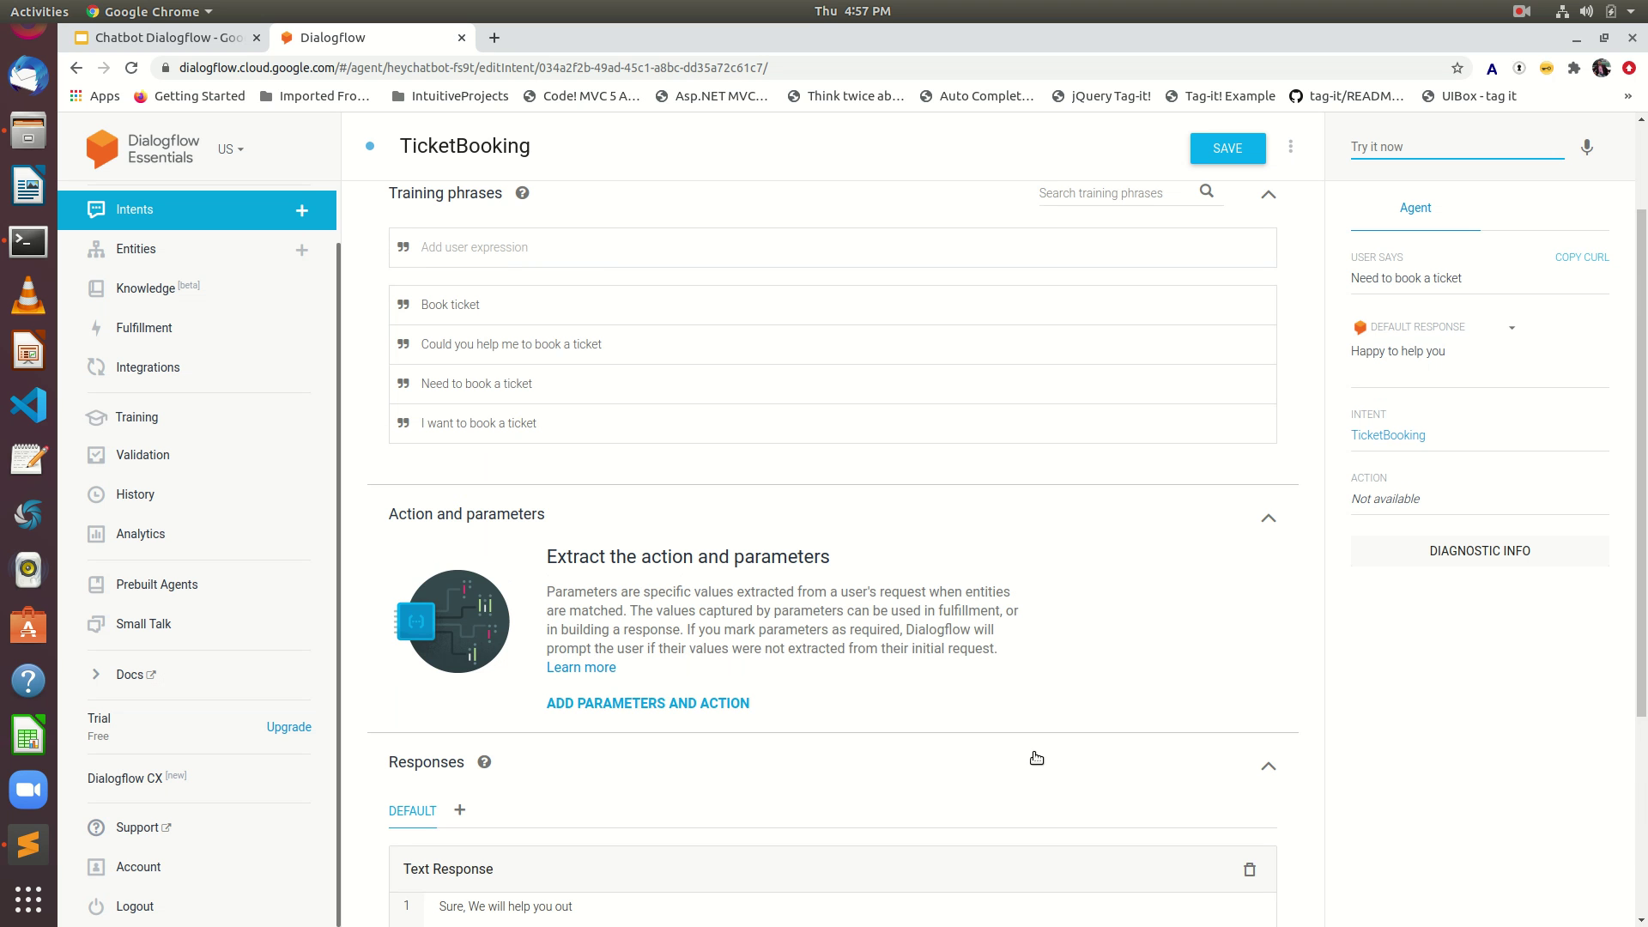
pyautogui.scroll(3, 1036, 757)
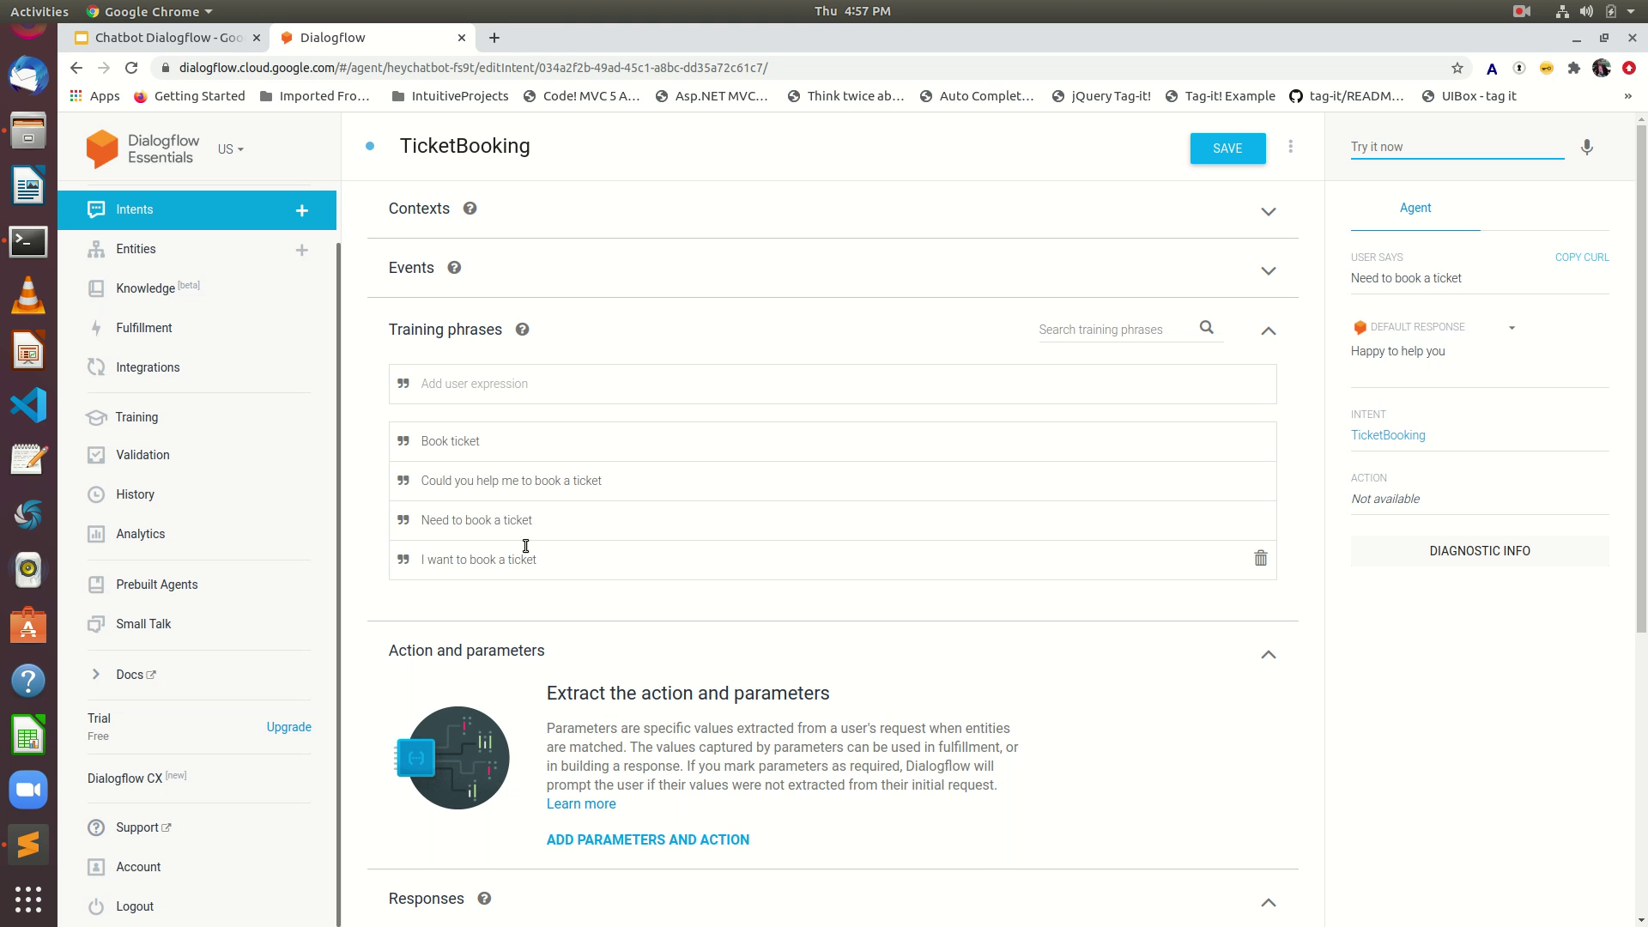
# - Create a new intent named BookingInfo and save it
pyautogui.click(302, 210)
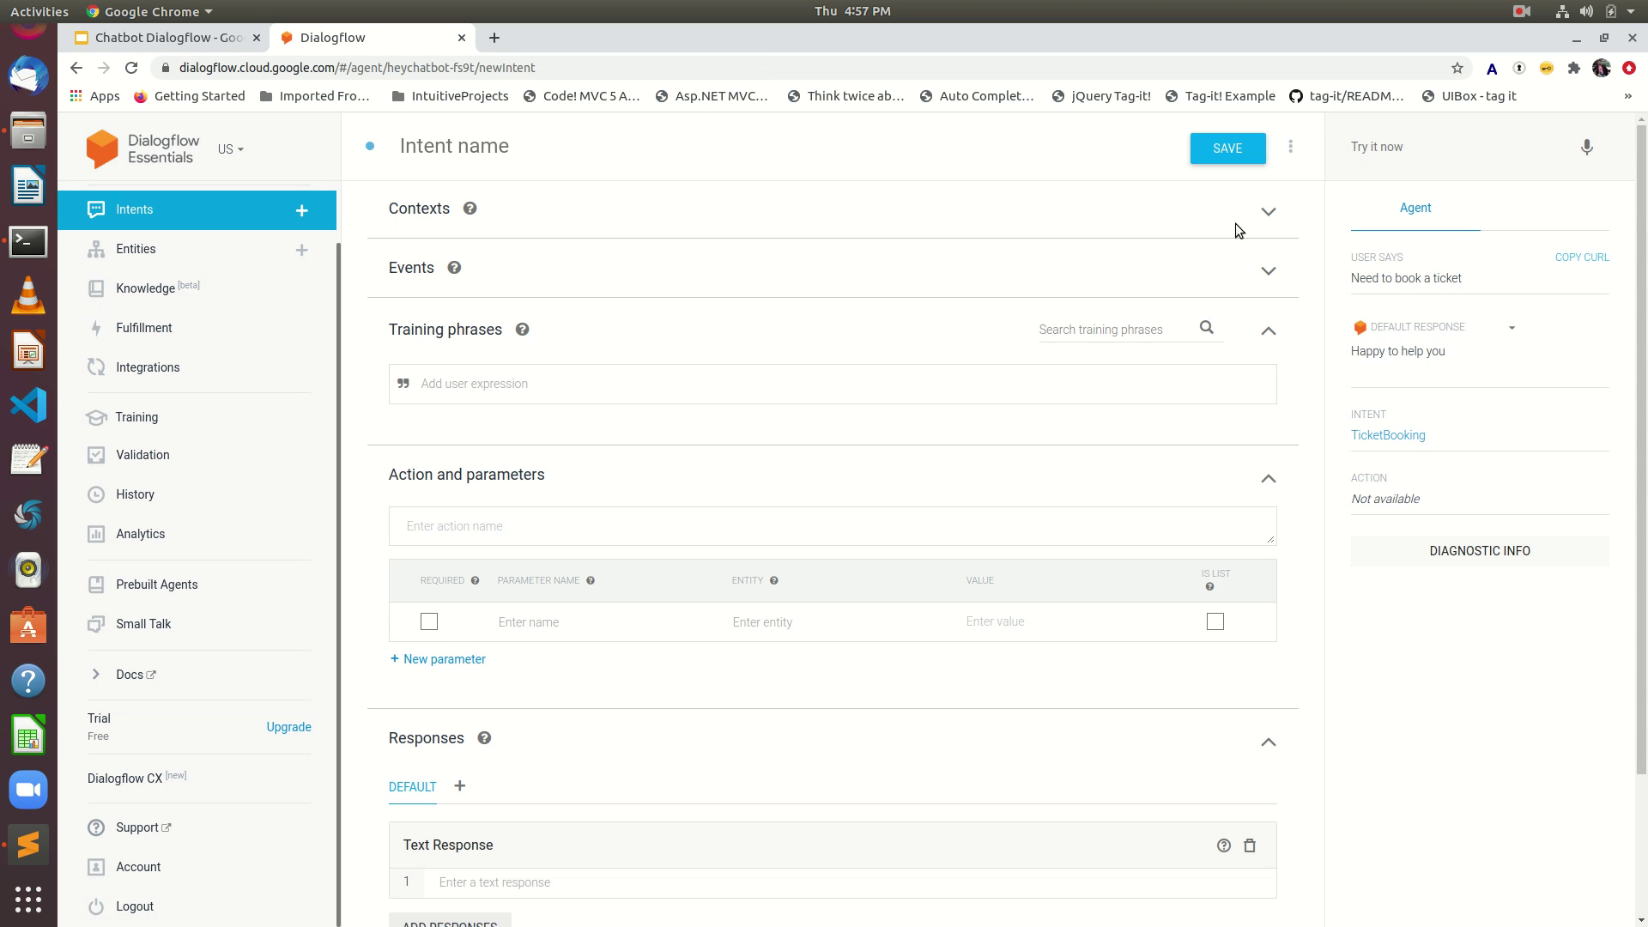
pyautogui.click(458, 146)
pyautogui.write('B')
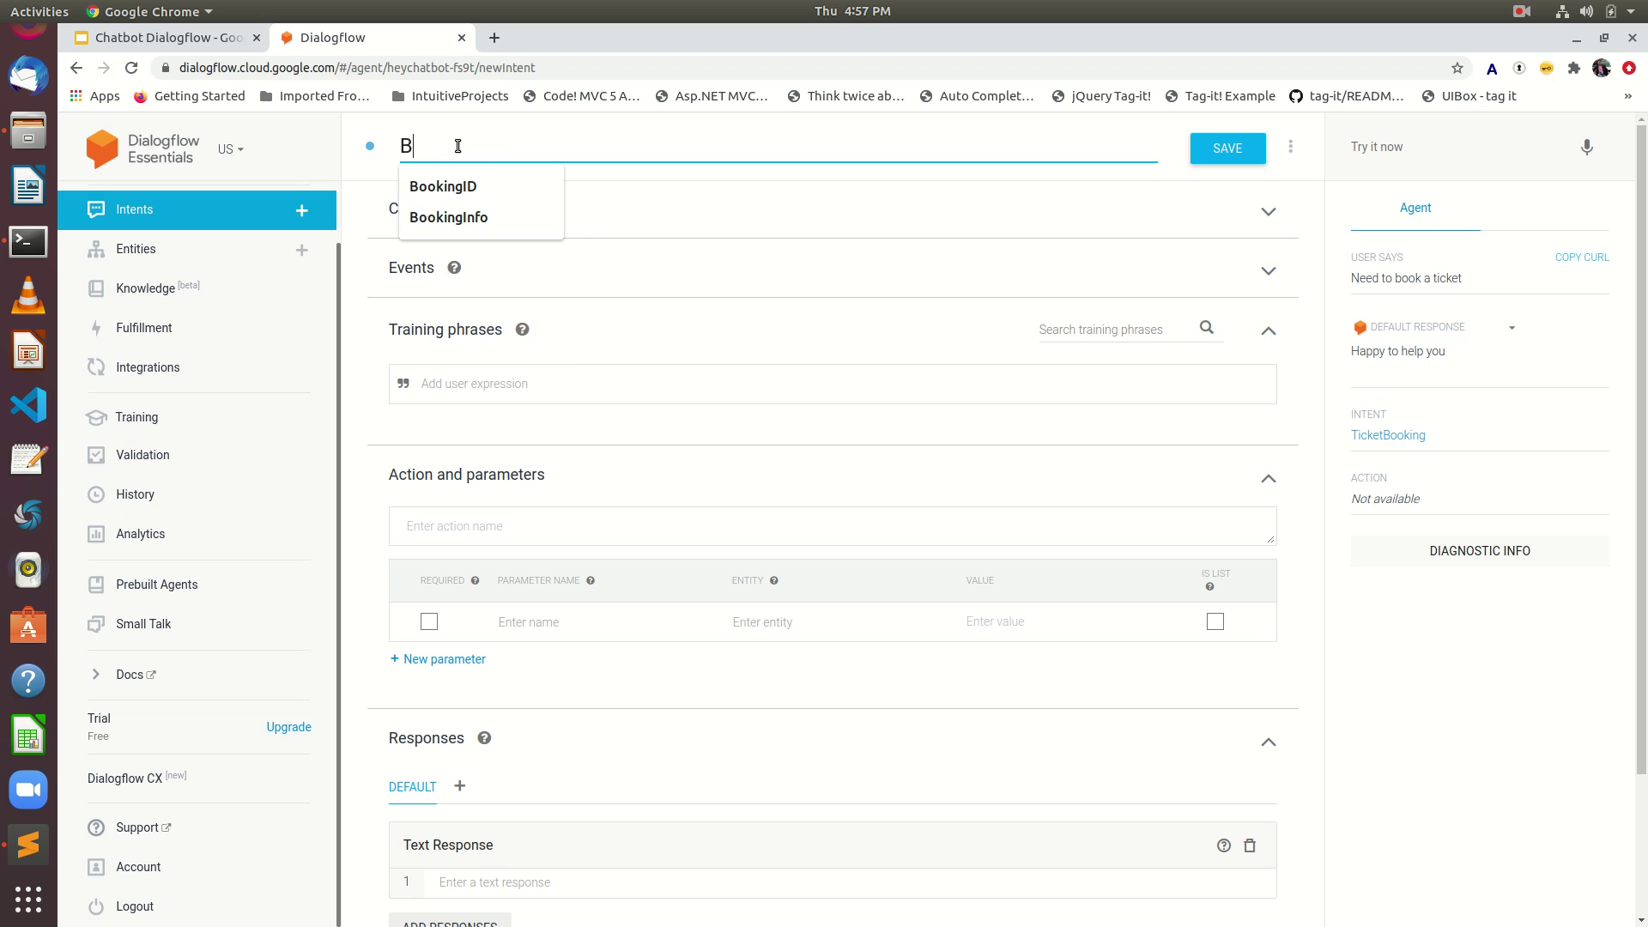
pyautogui.write('ookingInfo')
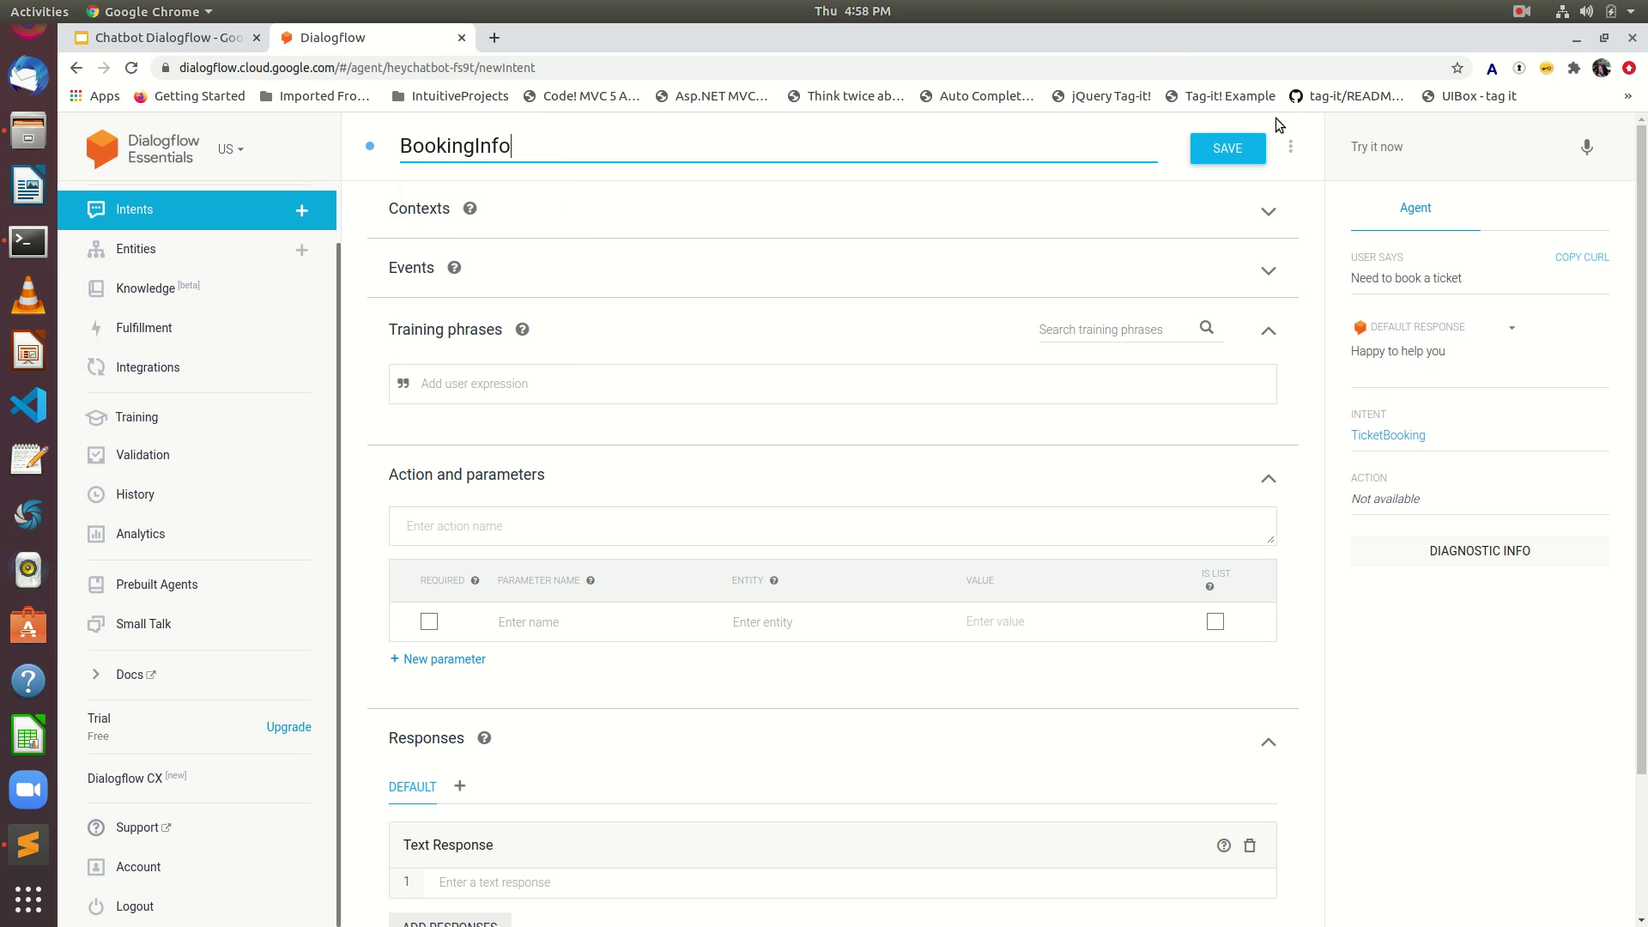
pyautogui.click(1229, 149)
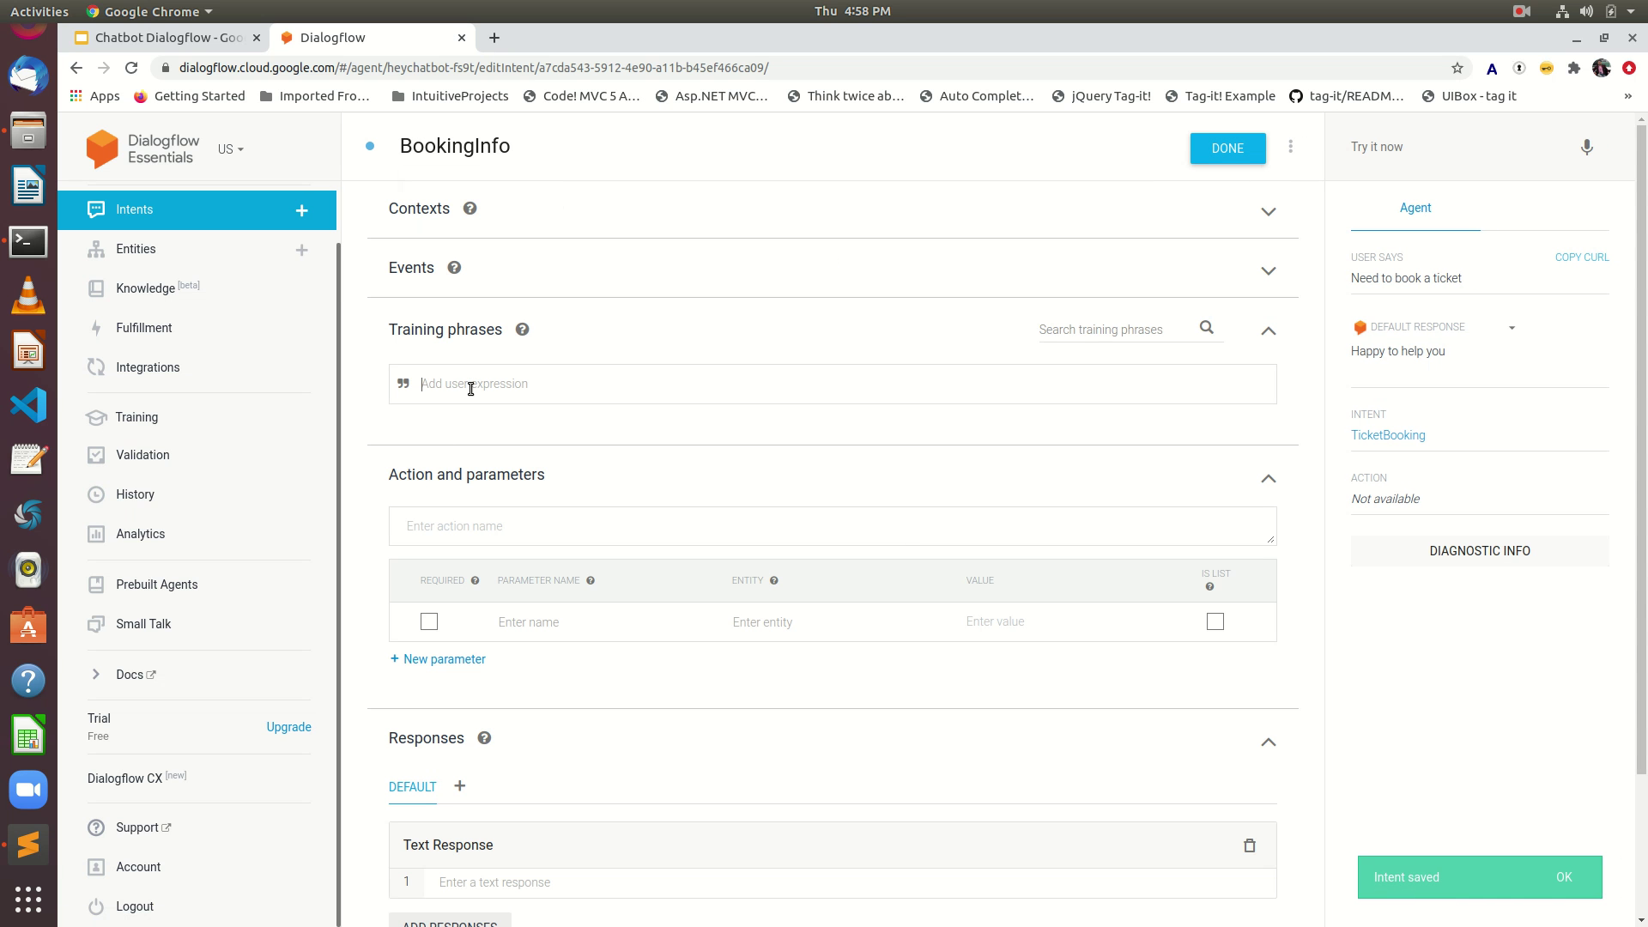
# - Add the training phrases "Is My booking Confirmed" and "Status of my booking" to the BookingInfo intent
pyautogui.click(471, 389)
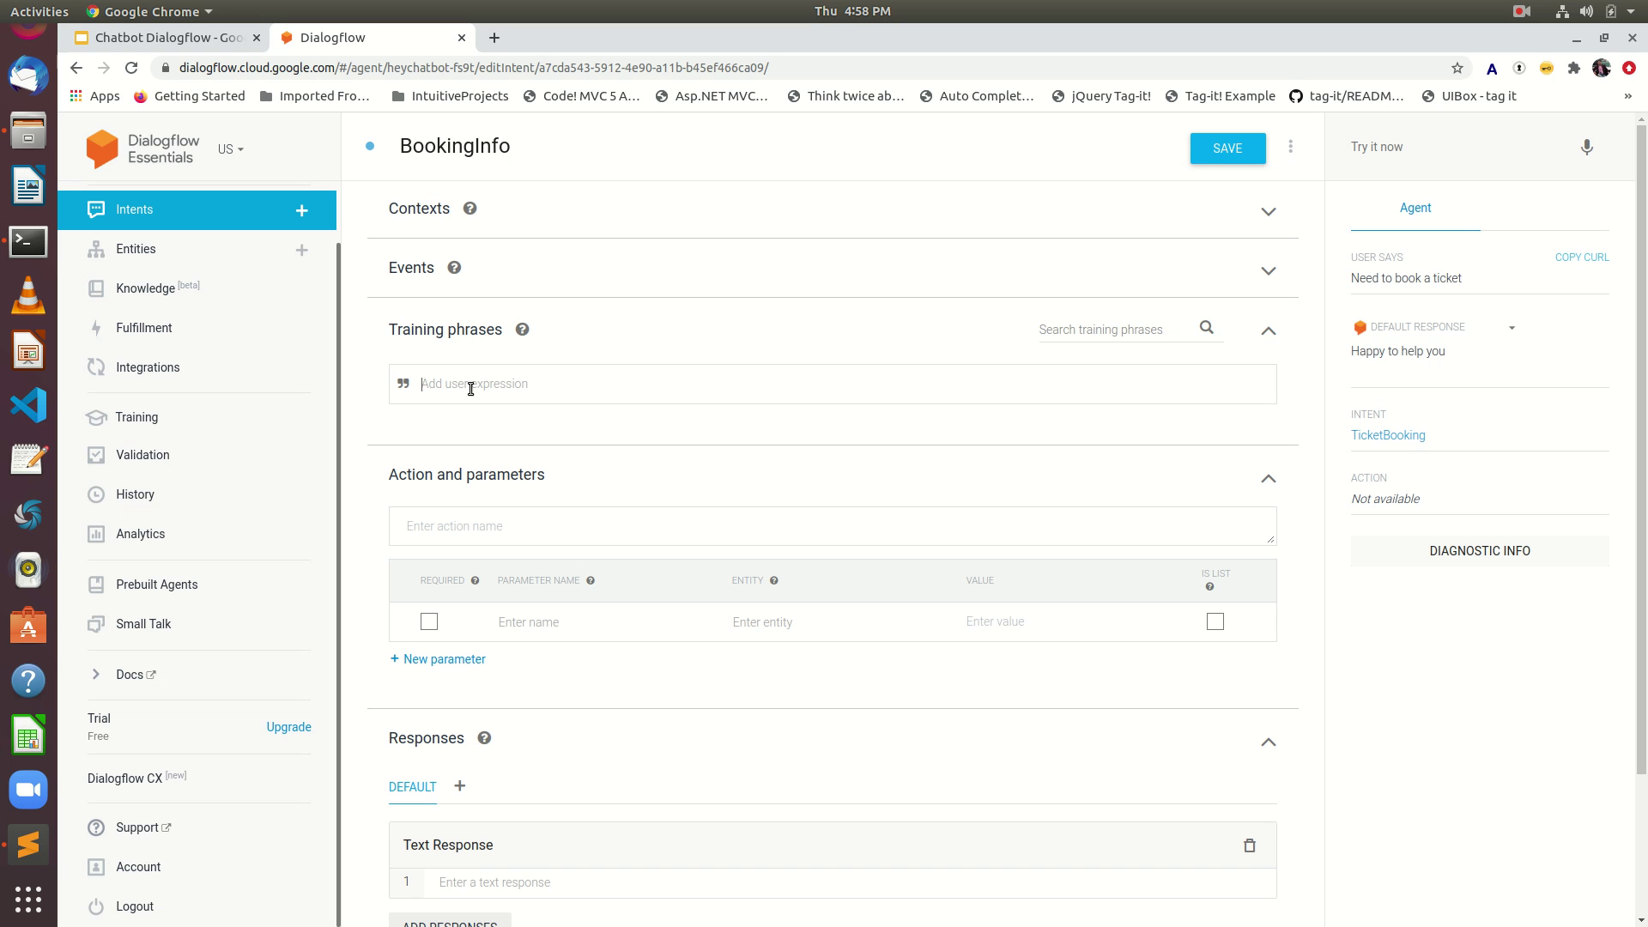
pyautogui.write('Is My booking Confirmed')
pyautogui.press('Return')
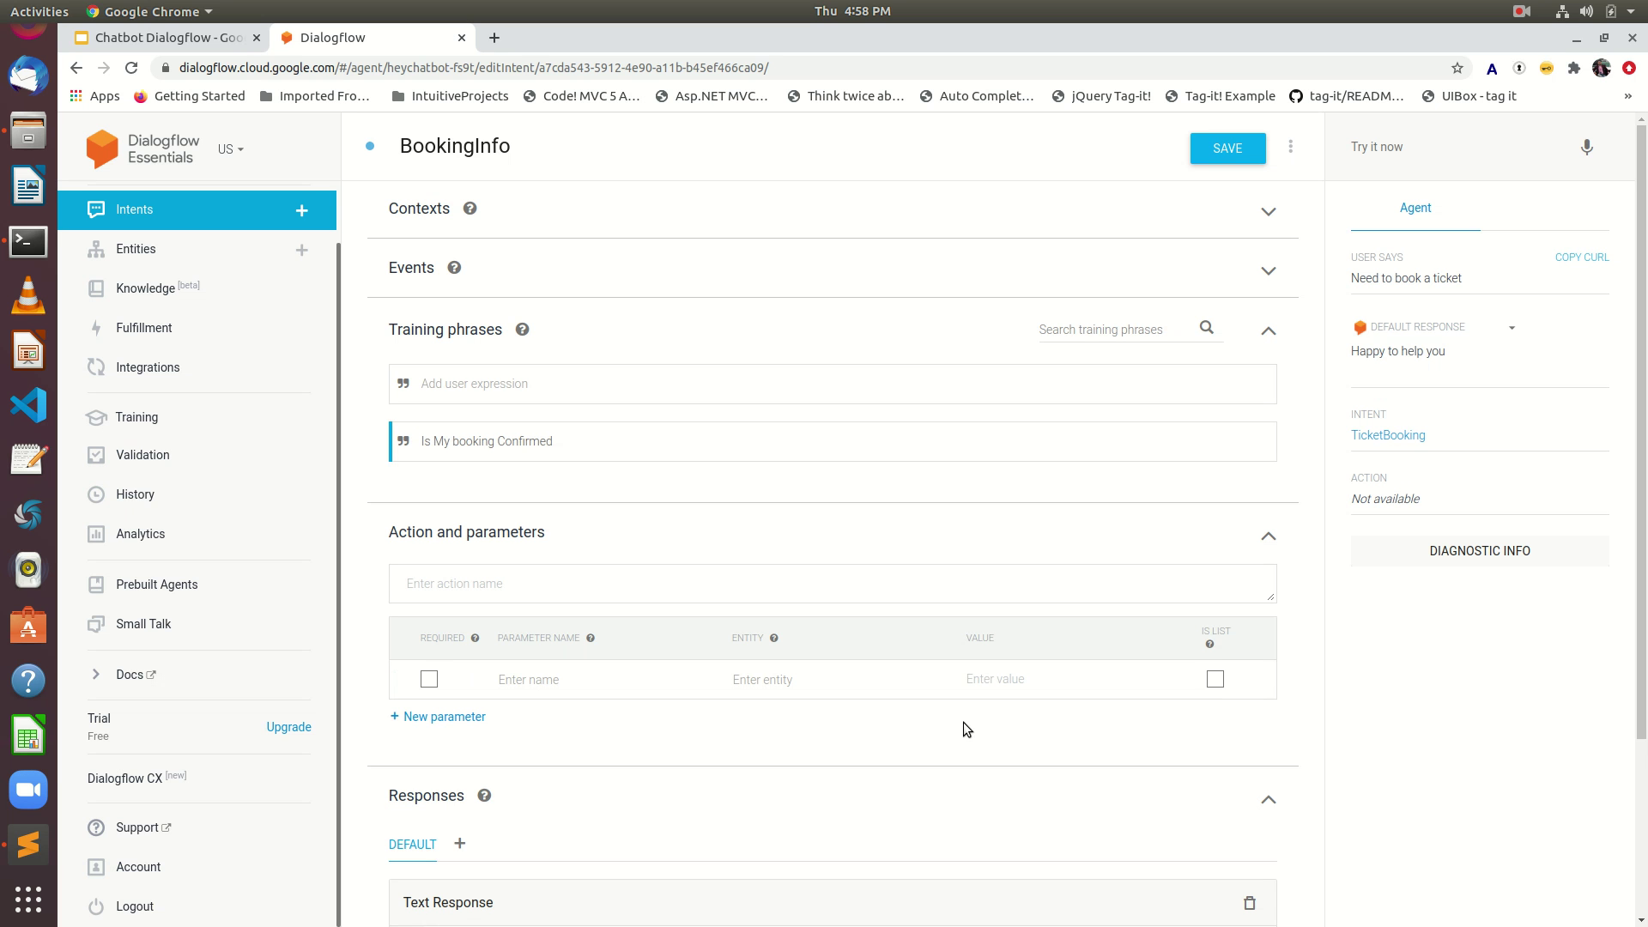
pyautogui.write('Status of my booking')
pyautogui.press('Return')
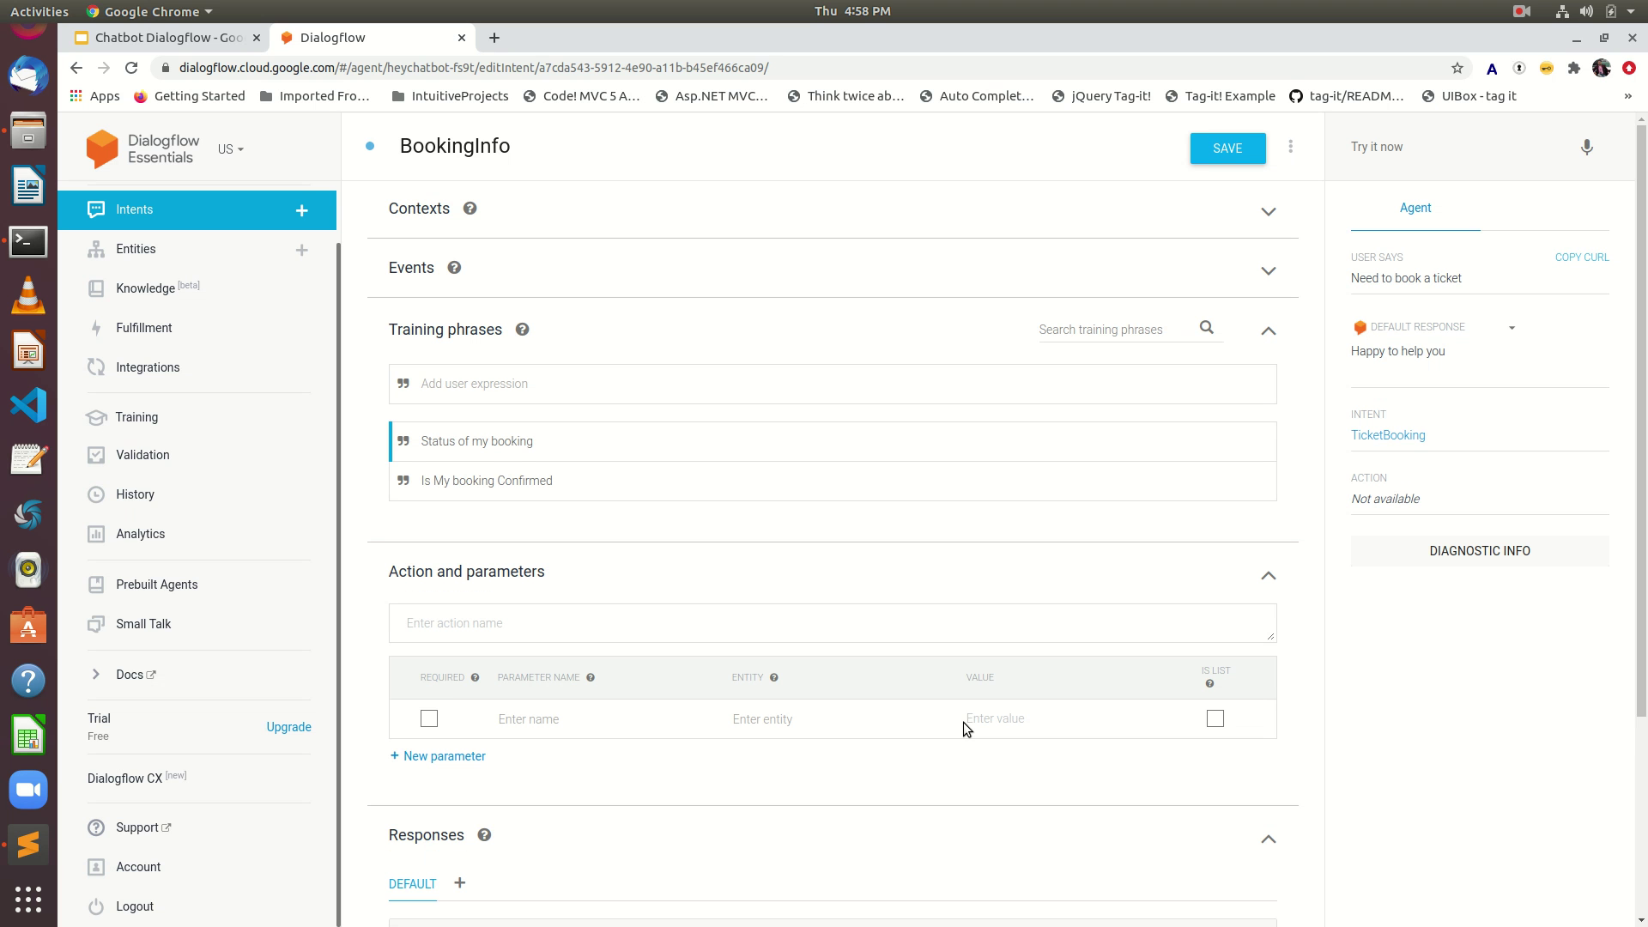
# - Add the training phrases "can you tell me my booking info" and "what are the booking details" to the BookingInfo intent
pyautogui.write('Is')
pyautogui.press('BackSpace')
pyautogui.press('BackSpace')
pyautogui.write('wha')
pyautogui.press('BackSpace')
pyautogui.press('BackSpace')
pyautogui.press('BackSpace')
pyautogui.press('BackSpace')
pyautogui.write('wh')
pyautogui.press('BackSpace')
pyautogui.press('BackSpace')
pyautogui.write('can you tem')
pyautogui.press('BackSpace')
pyautogui.write('ll me my booking info')
pyautogui.press('Return')
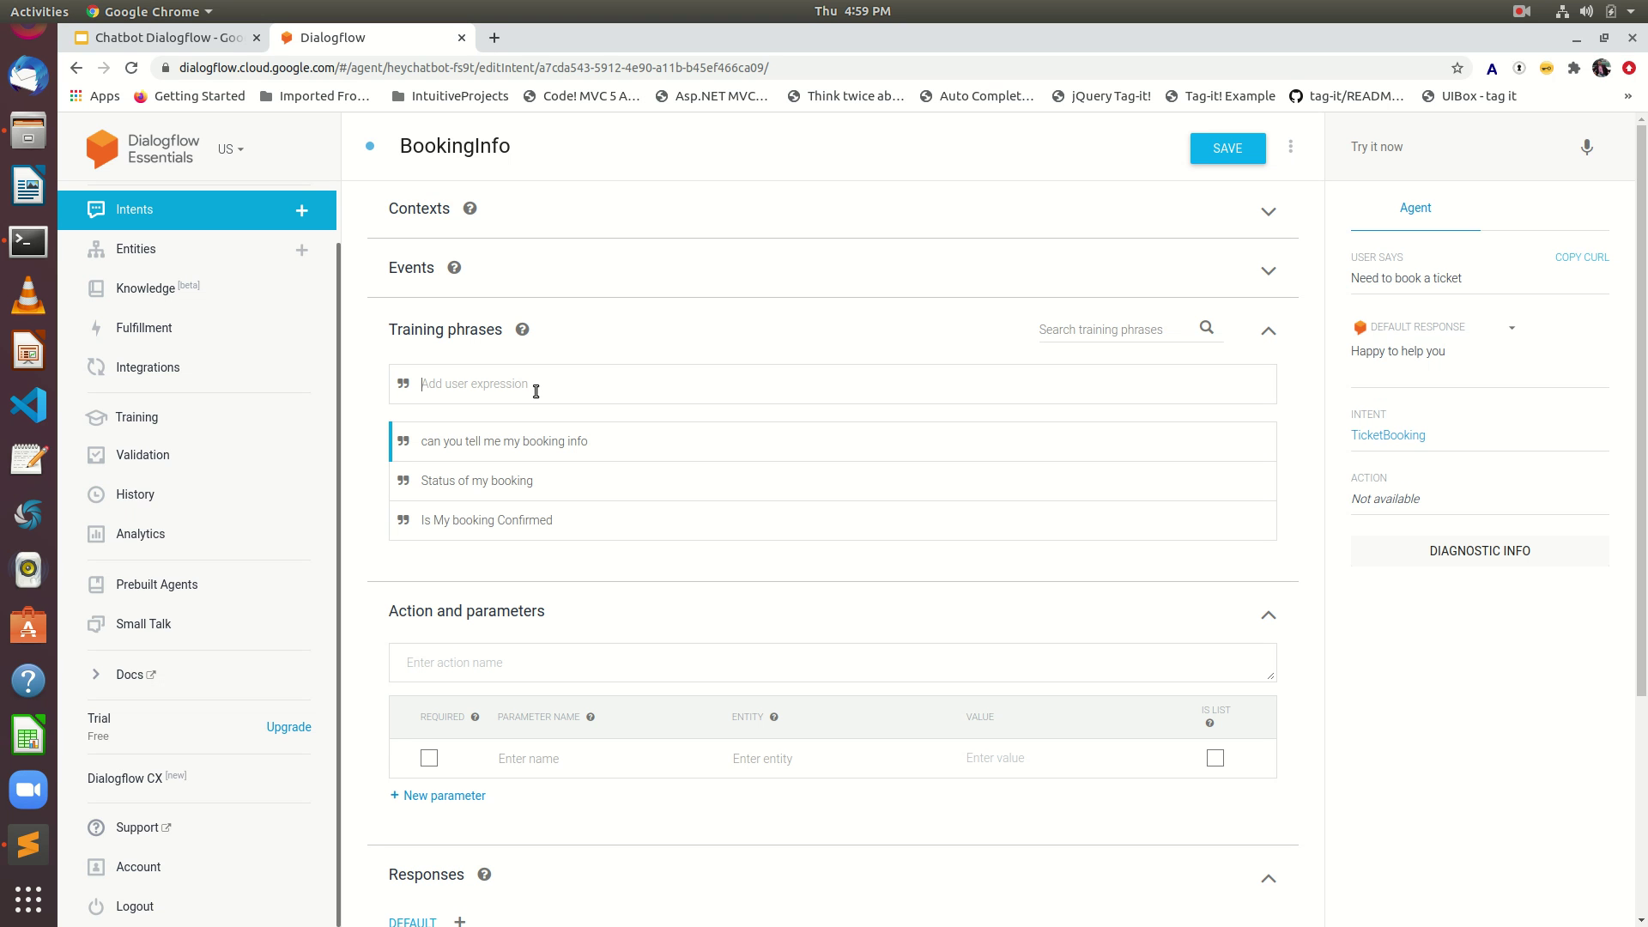
pyautogui.write('what are the booking details')
pyautogui.press('Return')
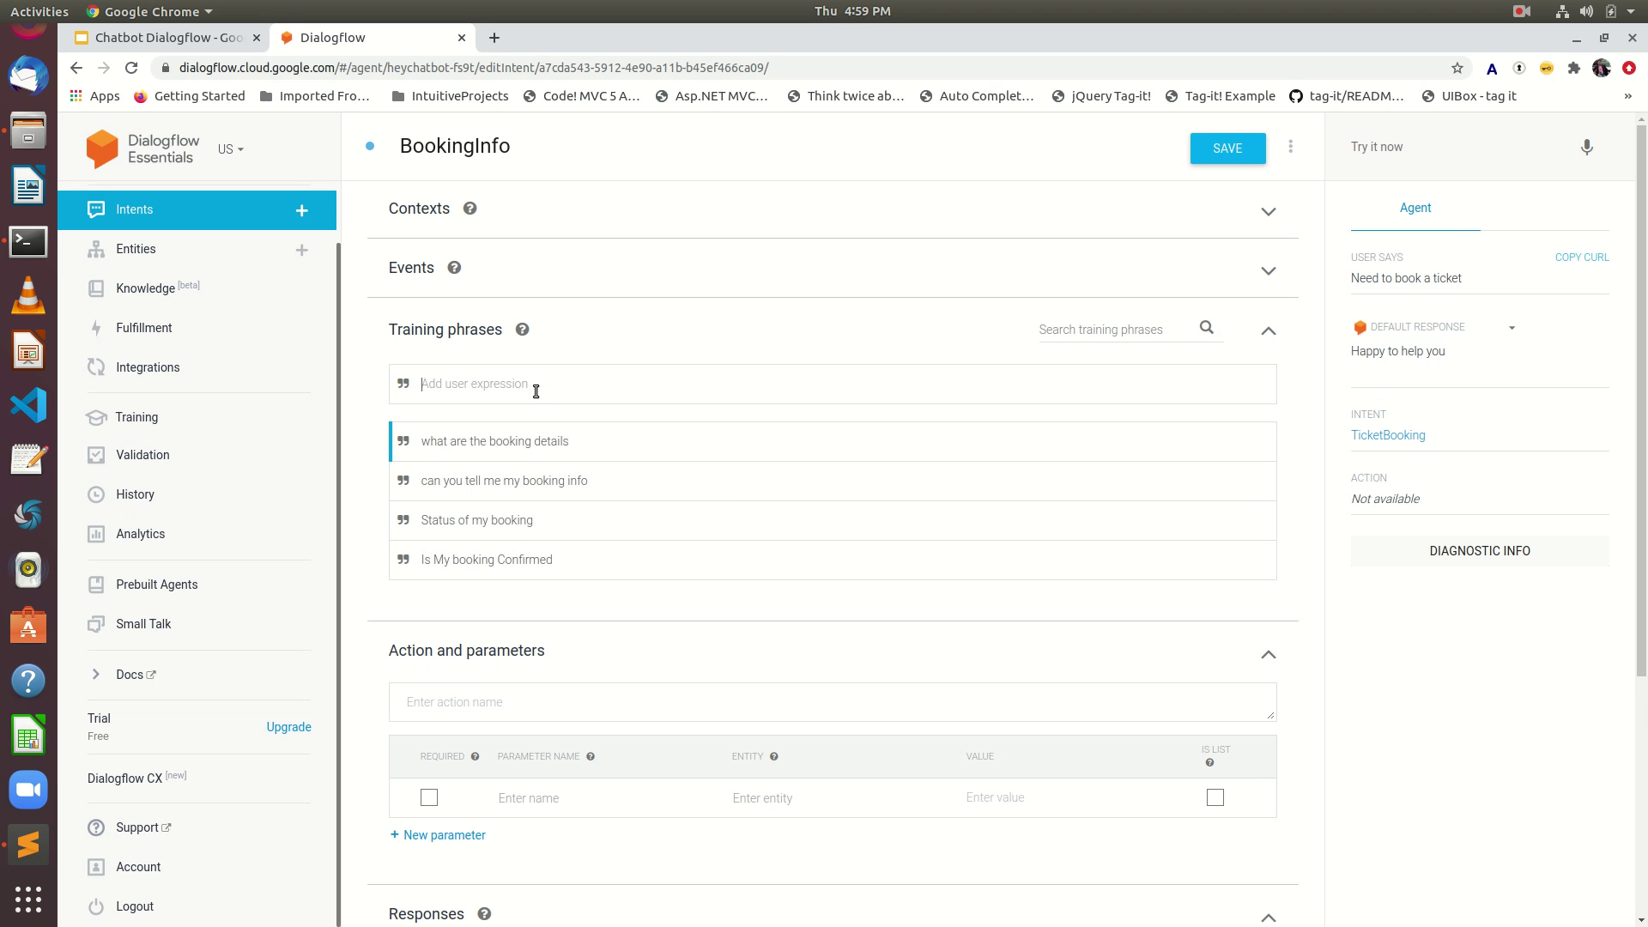
# - Add the text responses "Sure, Please provide your bookig ID" and "Why not, we are here to help you, Can I have your bookng ID"
pyautogui.scroll(-4, 563, 478)
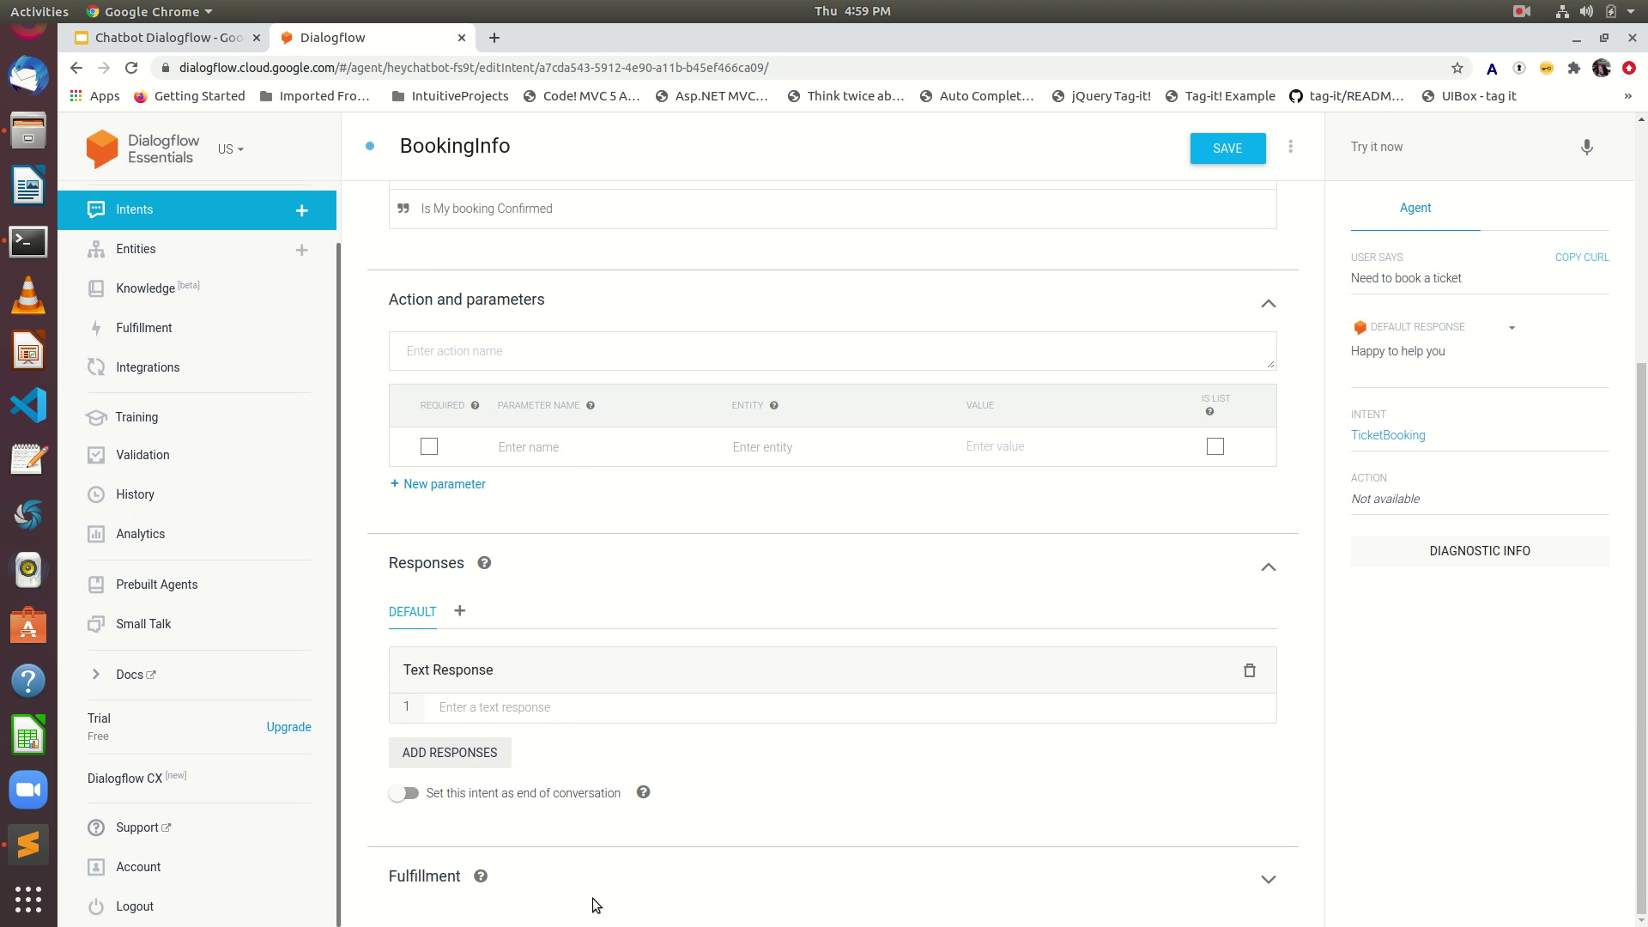
pyautogui.click(552, 708)
pyautogui.write('Sure, Ple')
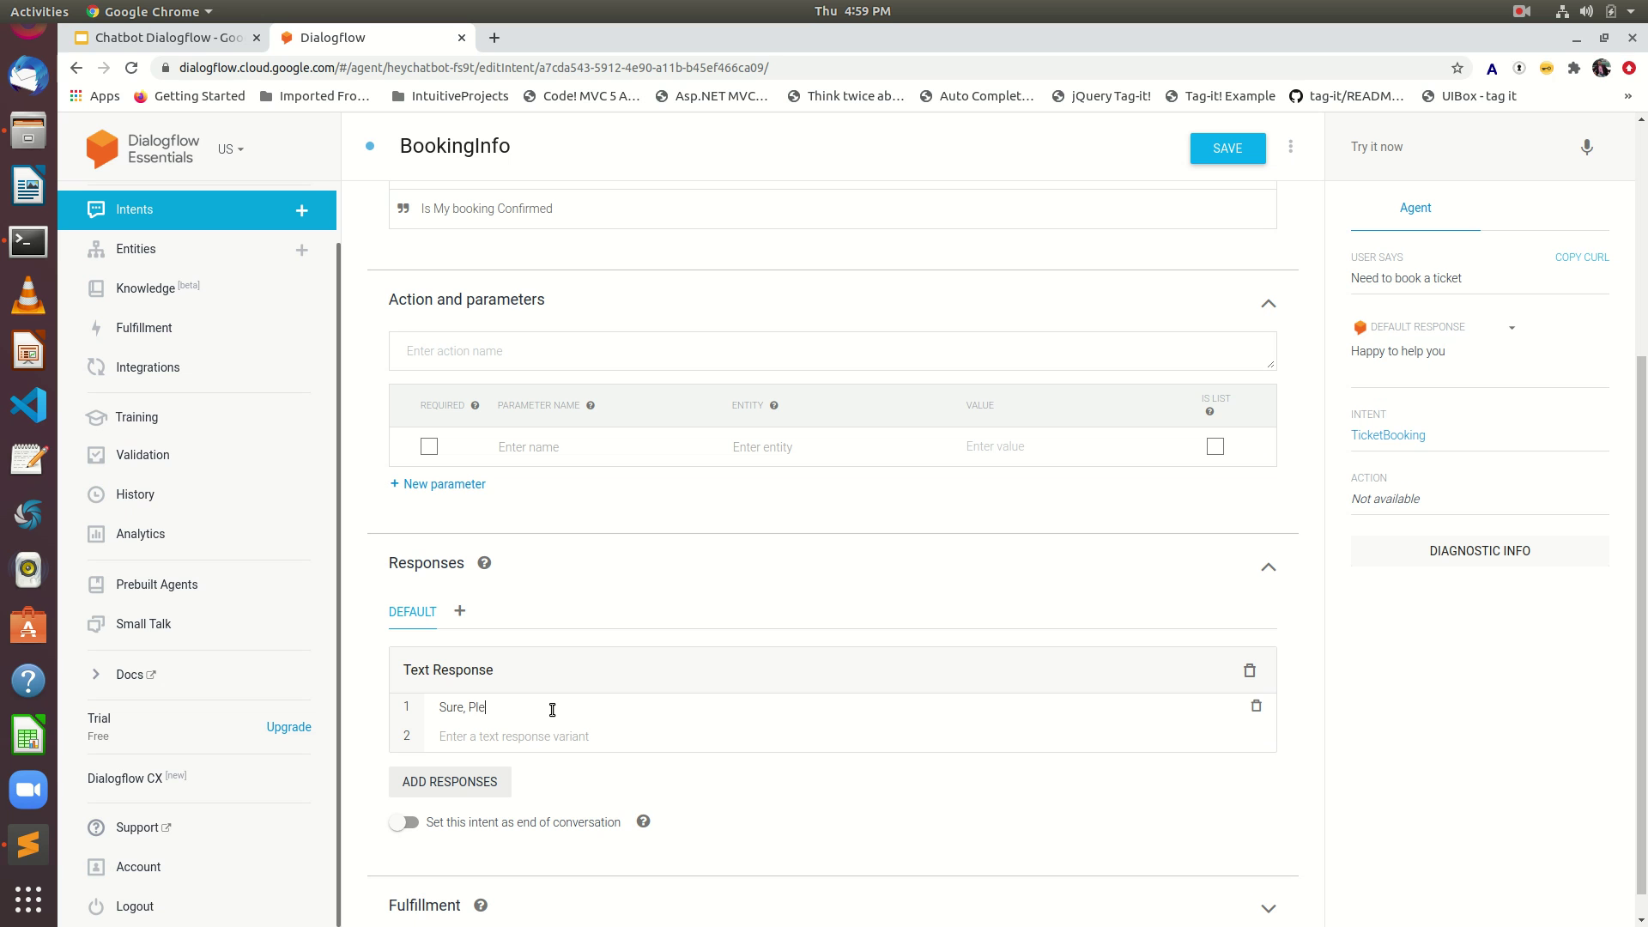
pyautogui.write('ase provide your bookig ID')
pyautogui.press('Return')
pyautogui.write('Why not, we are here to help yo')
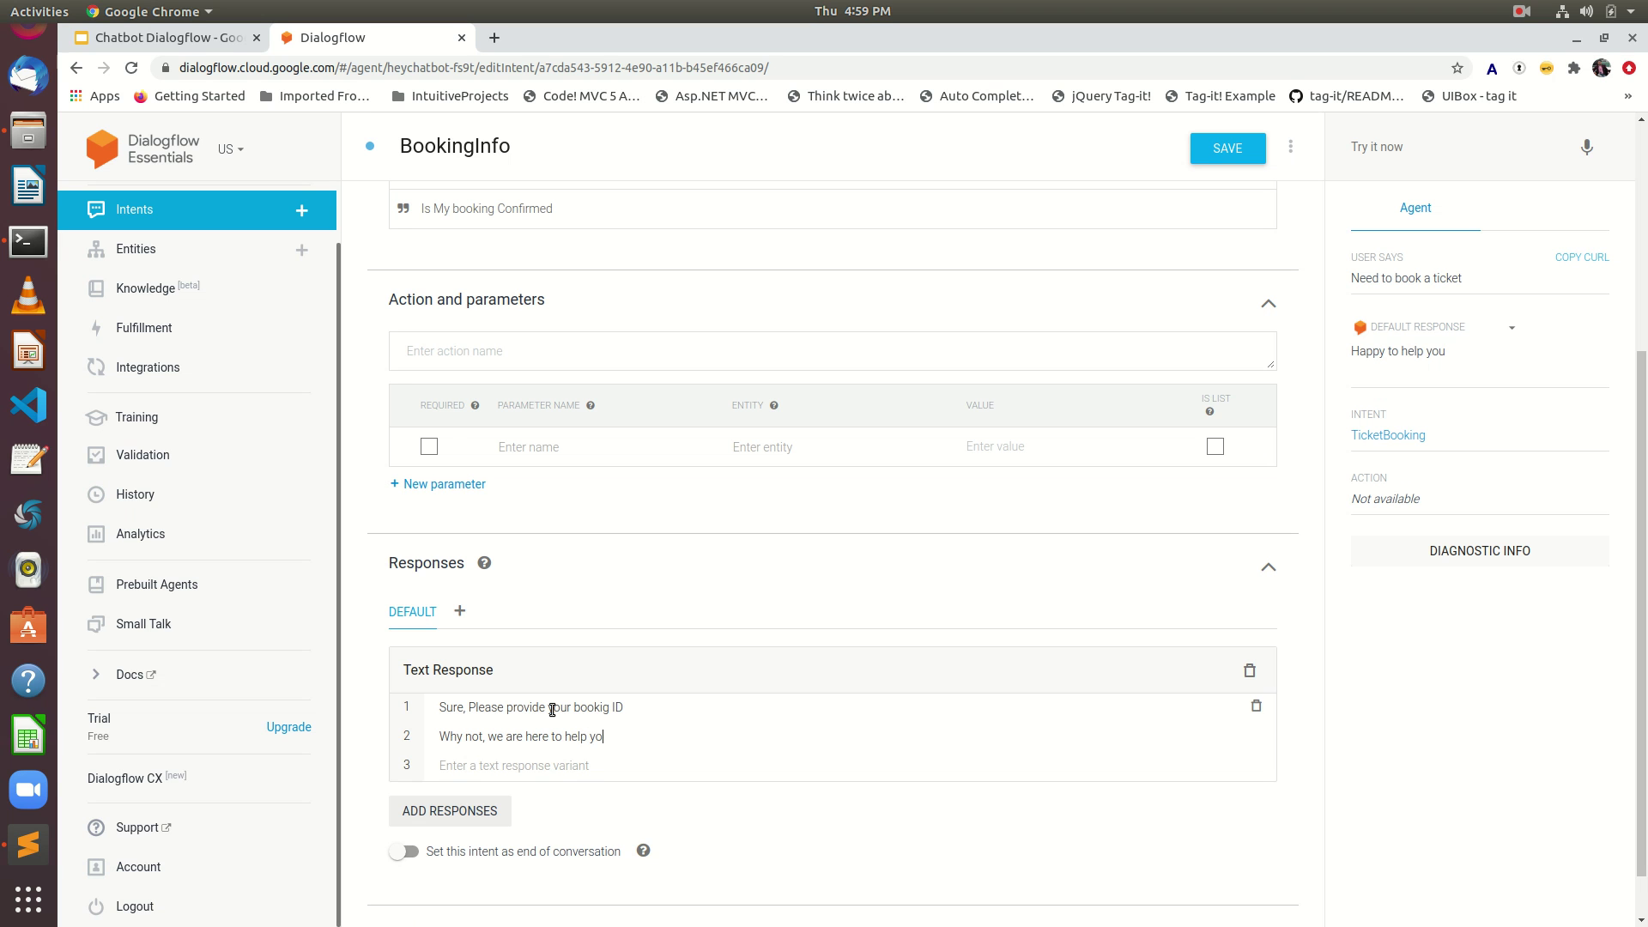
pyautogui.write('u, Can I have your bookng IOD')
pyautogui.press('BackSpace')
pyautogui.write('D')
pyautogui.press('Return')
# - Add the response variants "Can I have your booking ID" and "Please provide your book ID", and save the BookingInfo intent
pyautogui.write('Can I have')
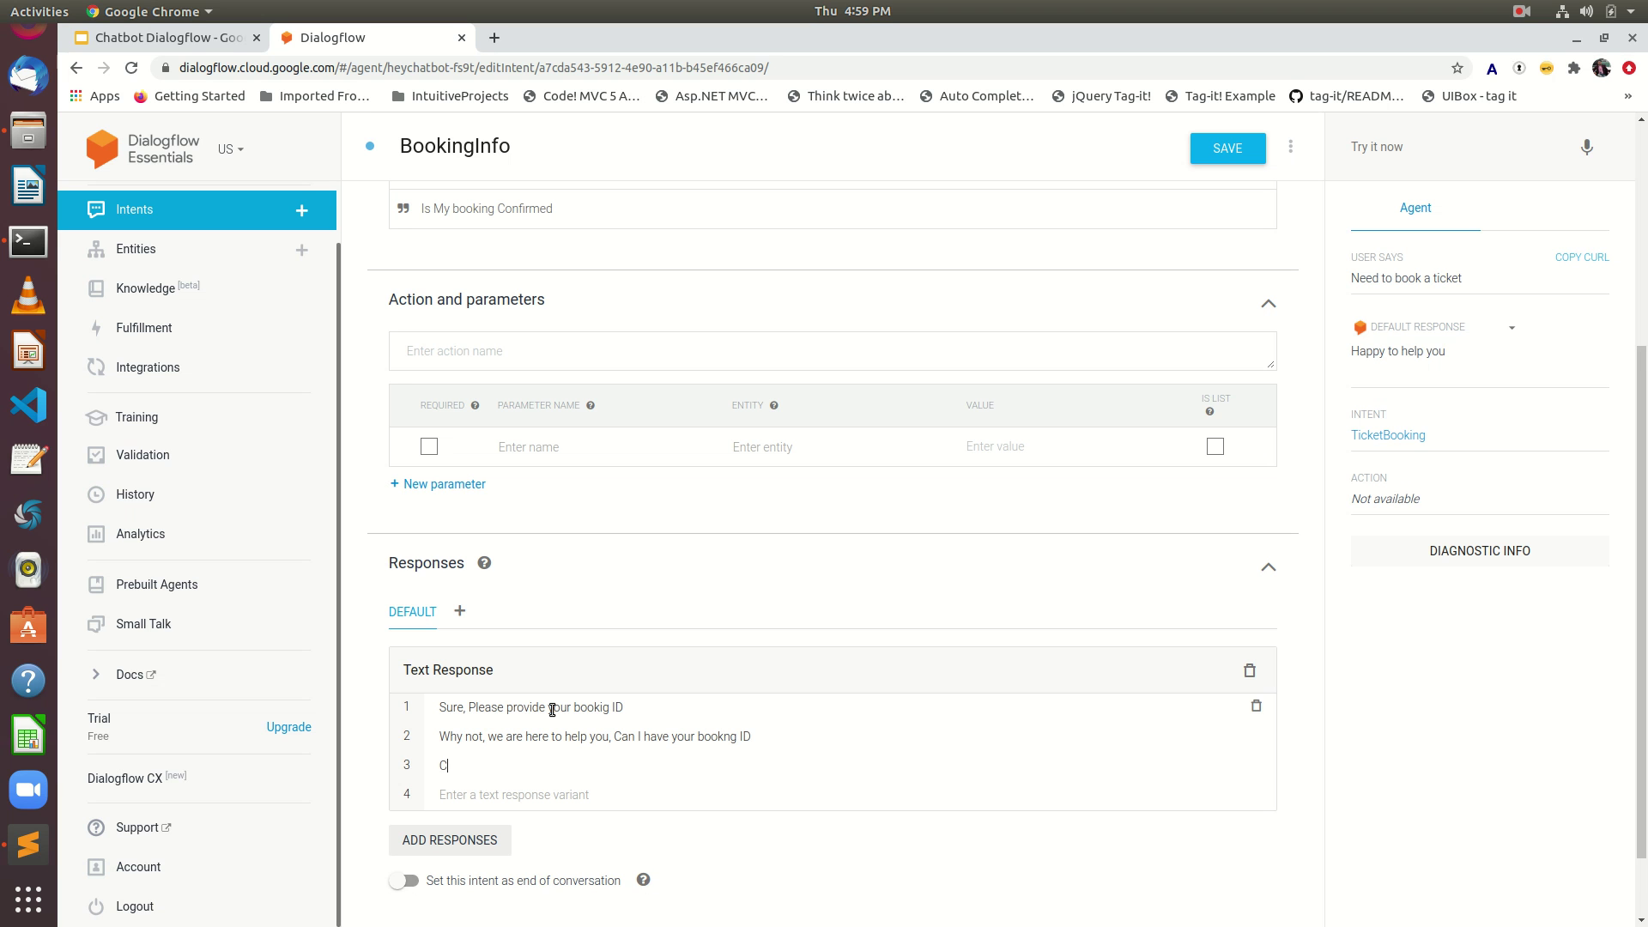
pyautogui.write(' yoyu')
pyautogui.press('BackSpace')
pyautogui.write('ur booiking IDPlease')
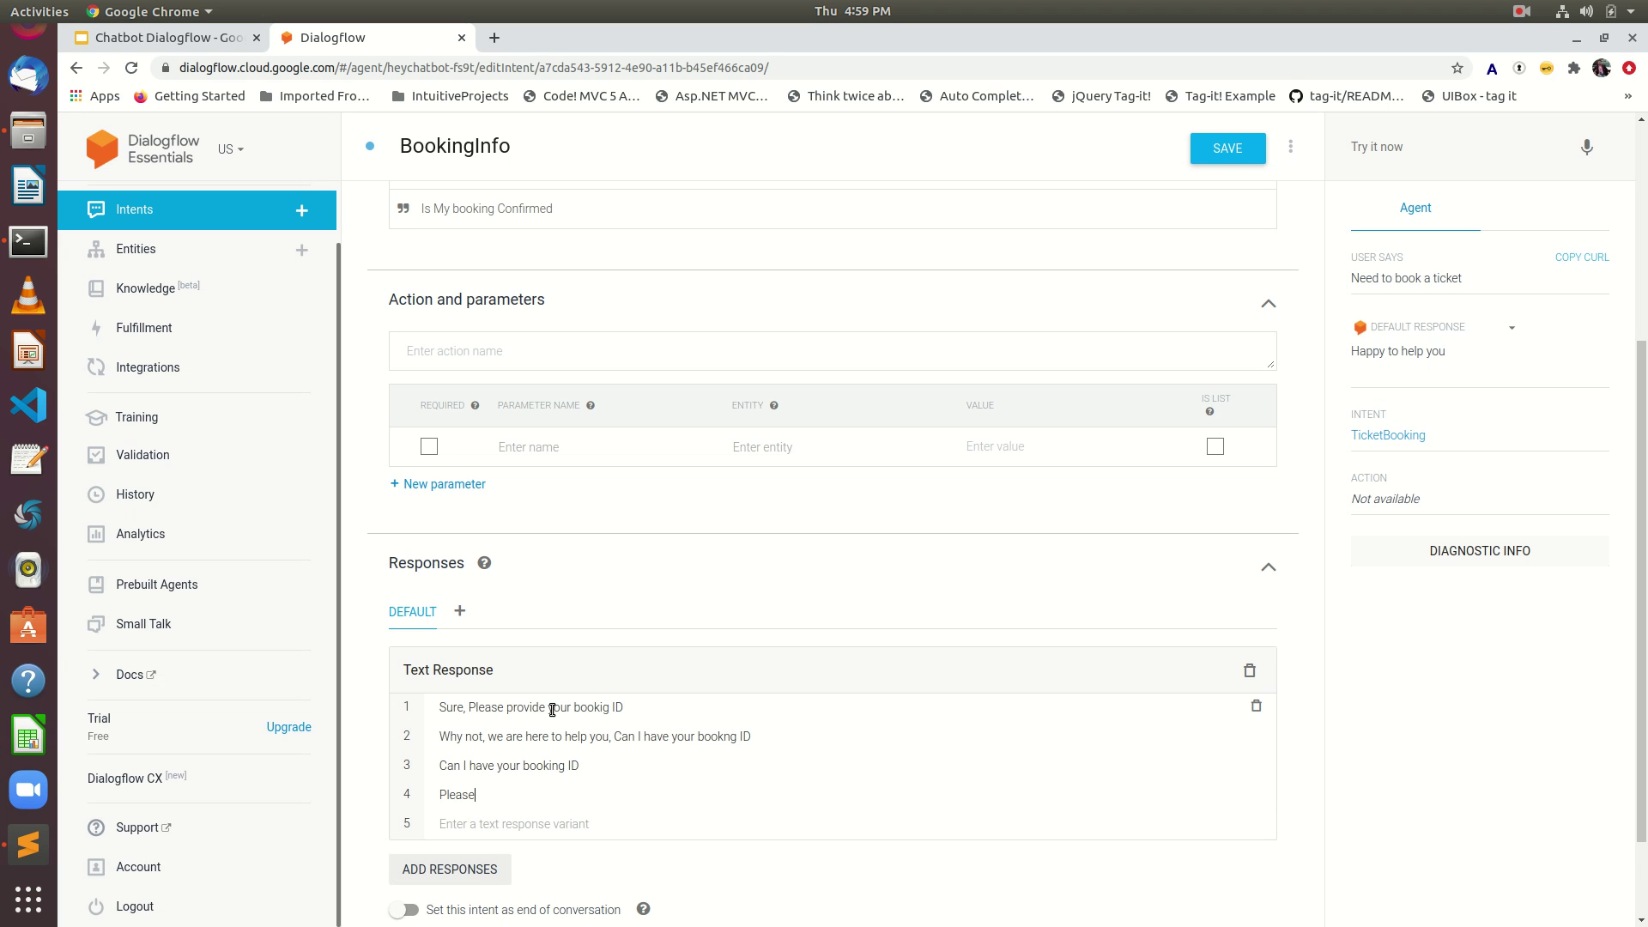
pyautogui.write(' provide your book iID')
pyautogui.scroll(-3, 1136, 781)
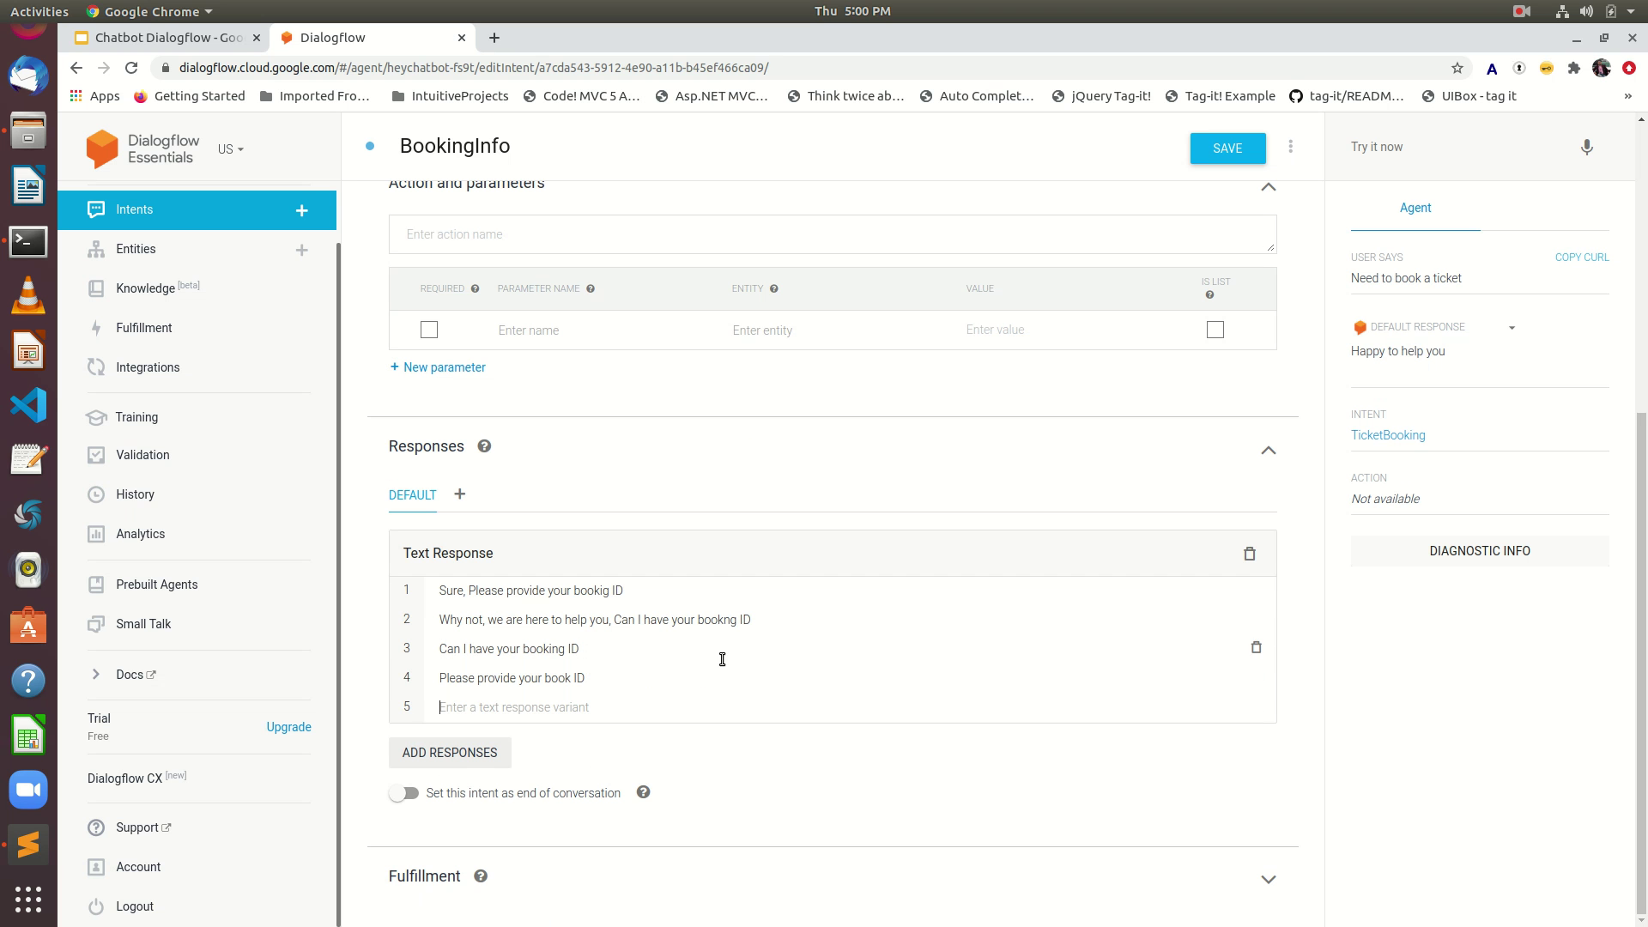
pyautogui.click(1236, 149)
pyautogui.scroll(5, 812, 755)
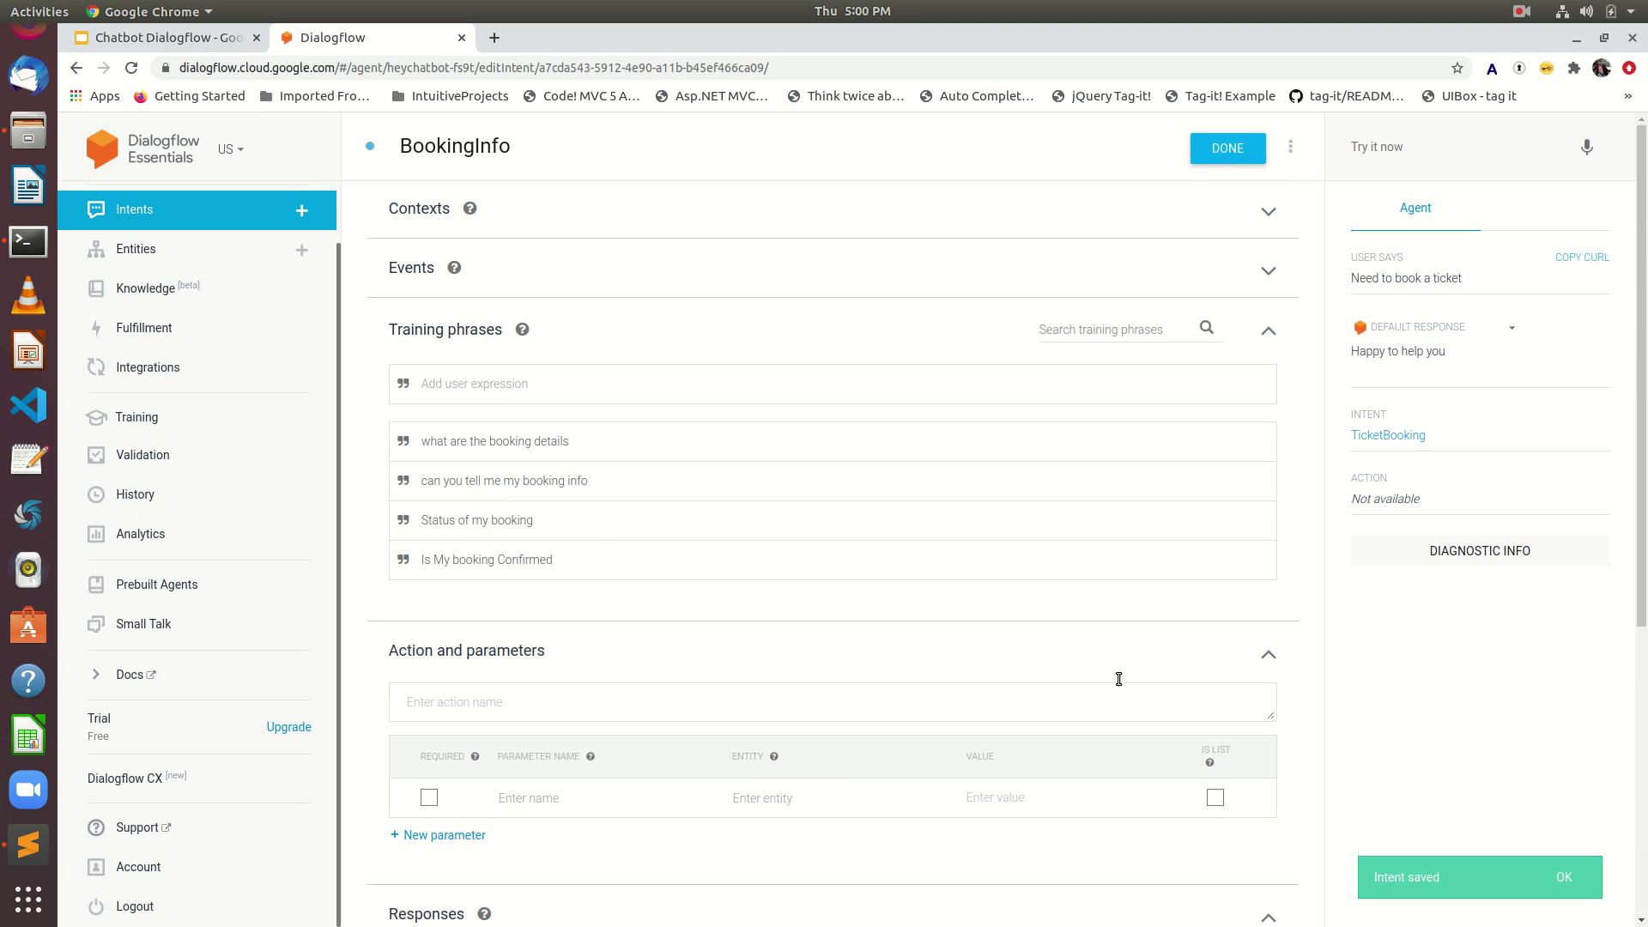
pyautogui.click(1563, 876)
# - Test the agent with the message "Is My Booking Confirmed"
pyautogui.click(1394, 149)
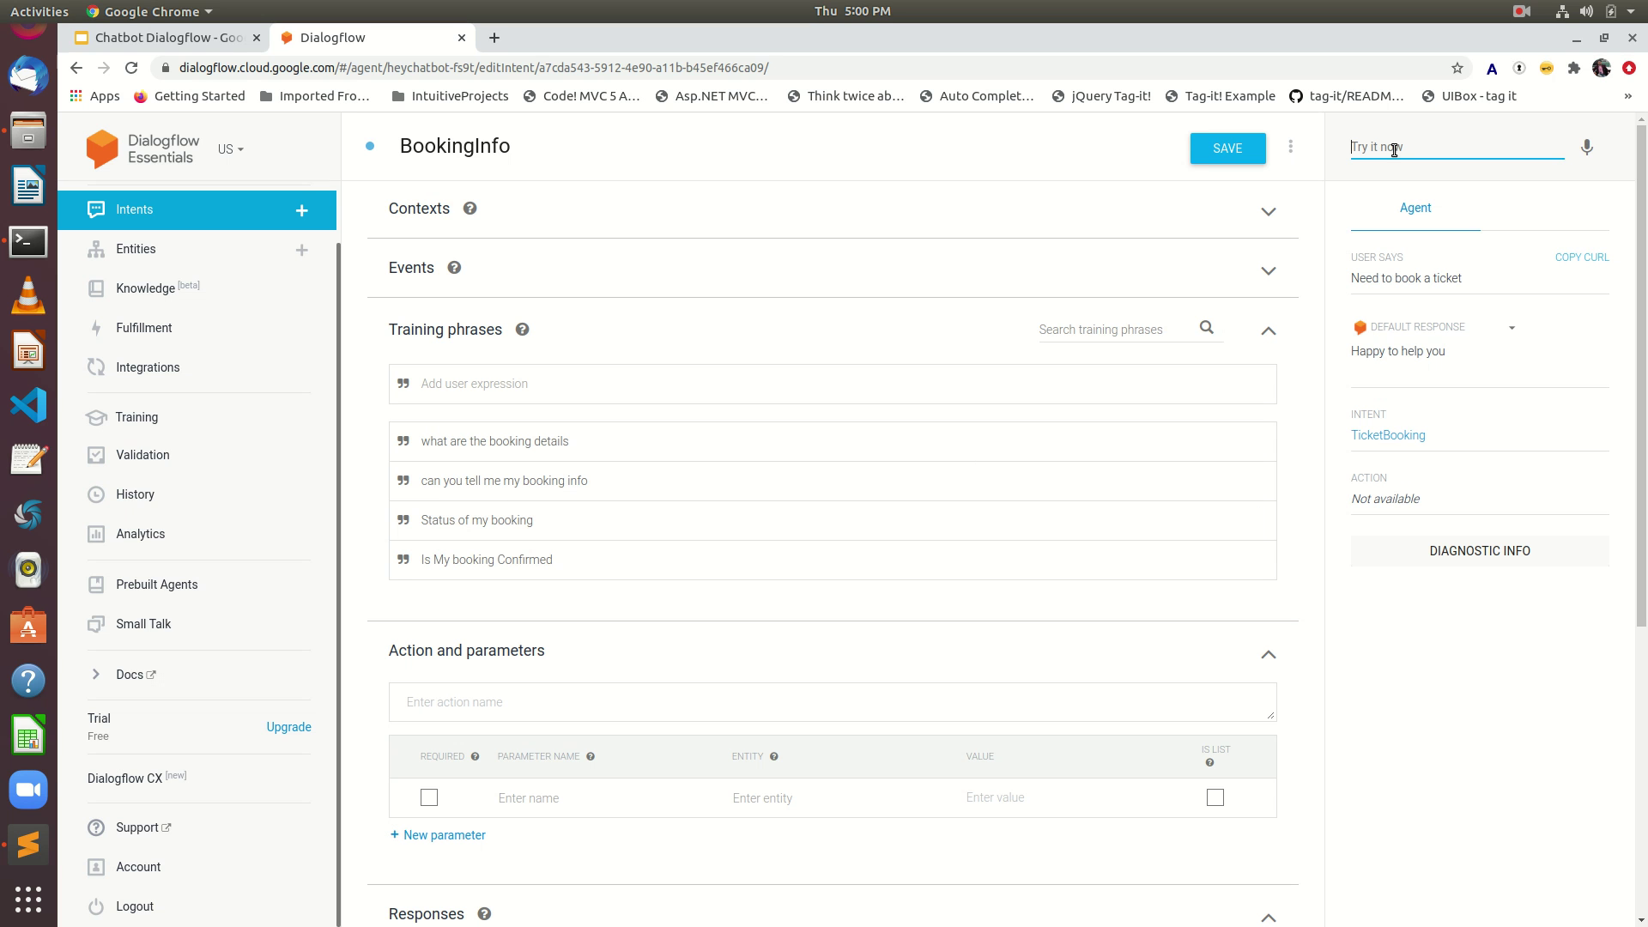
pyautogui.write('Is My Booking Confirmed')
pyautogui.press('Return')
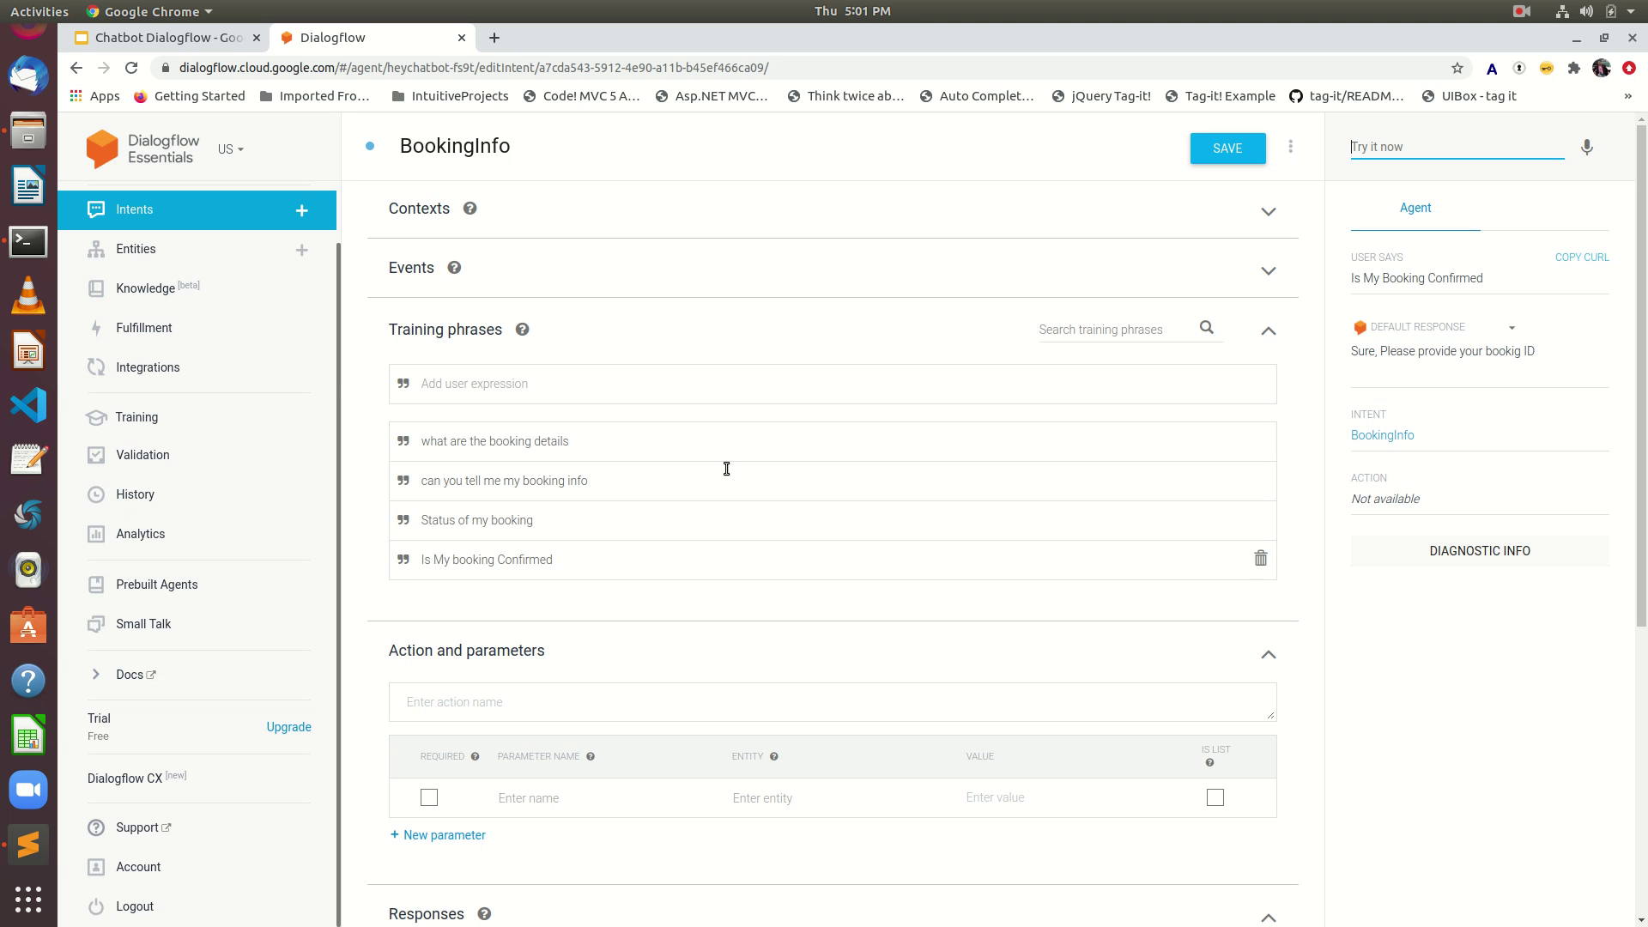
# - Start another new intent and name it BookingID
pyautogui.click(301, 213)
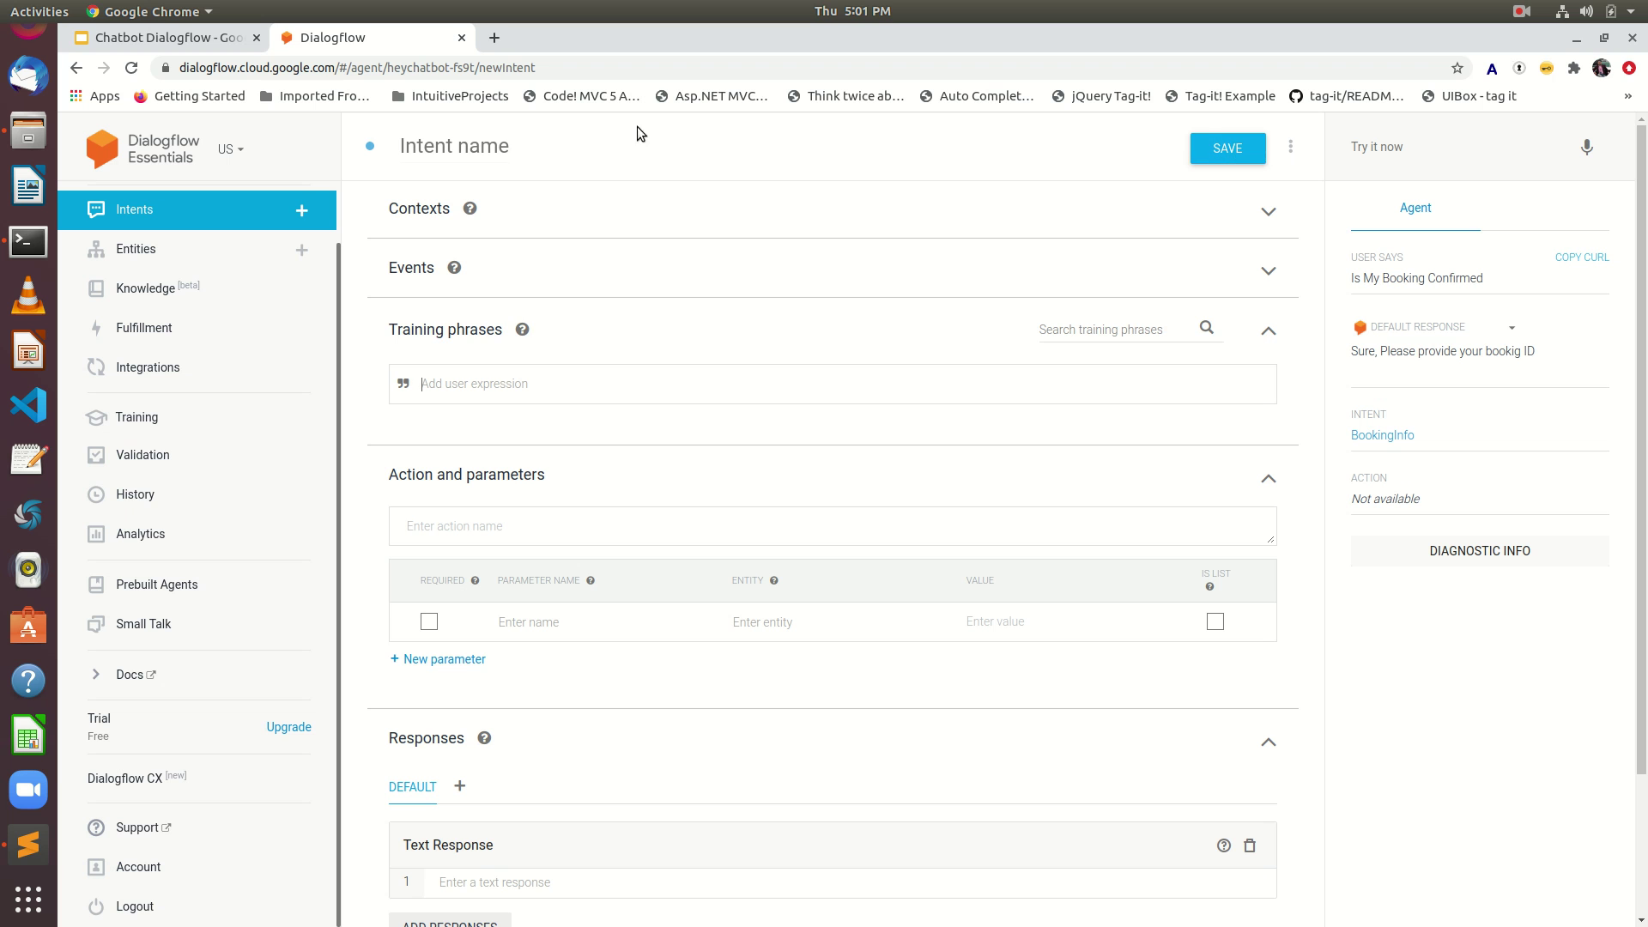
pyautogui.click(614, 143)
pyautogui.write('BookingID')
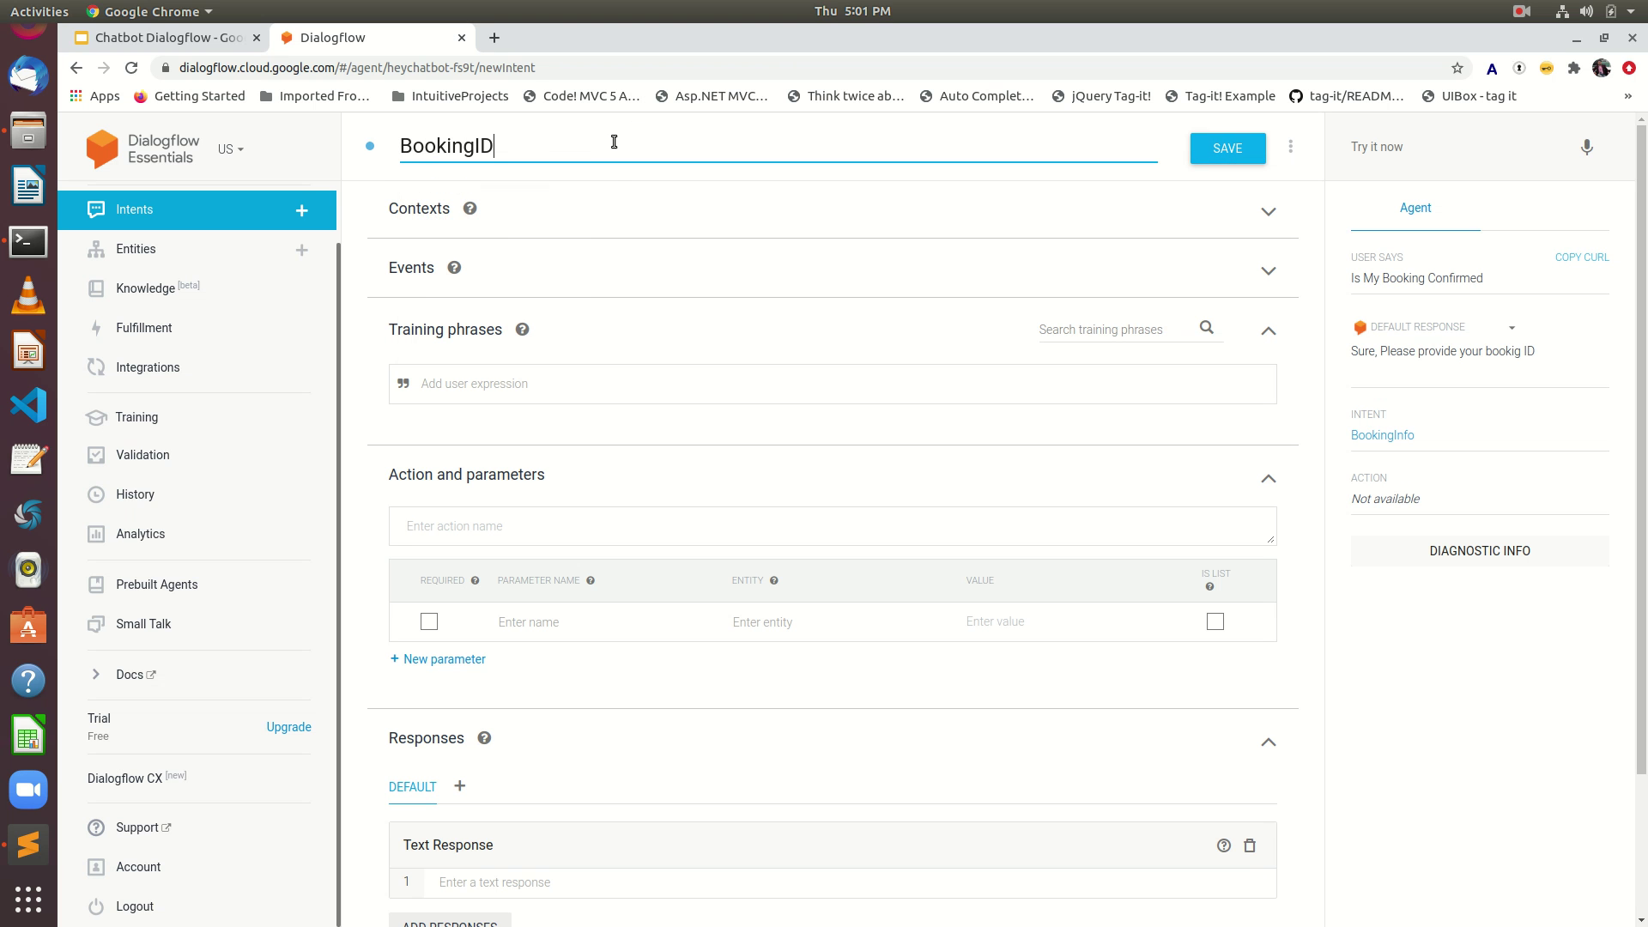
pyautogui.click(357, 426)
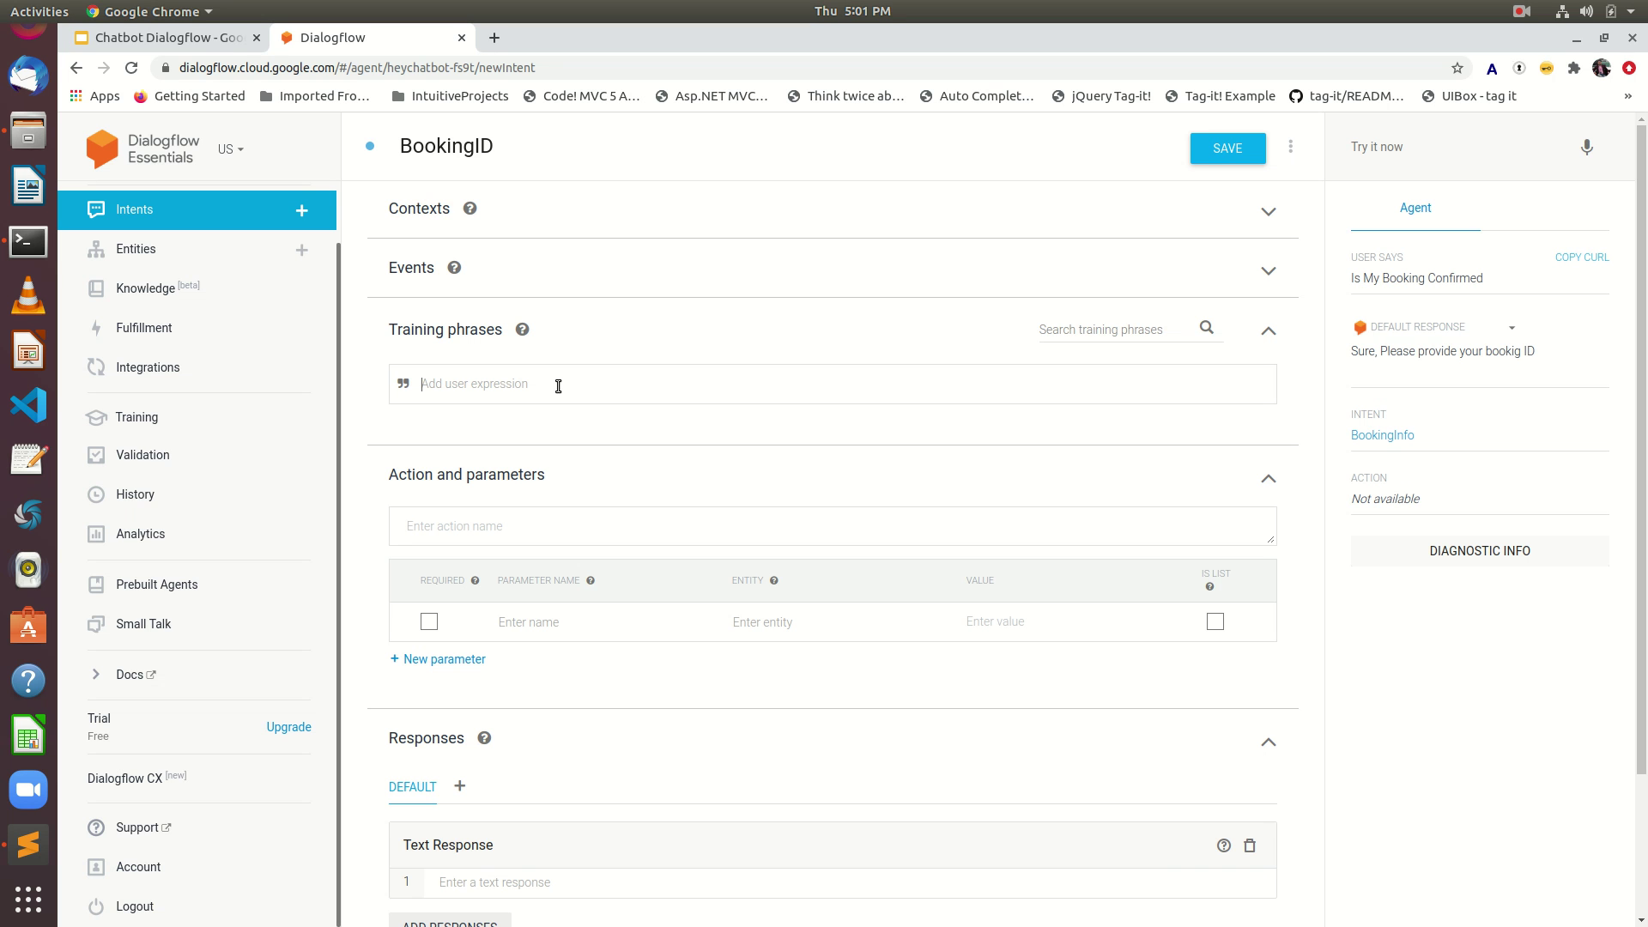
# - Add four sample eight-character booking IDs as training phrases of the BookingID intent
pyautogui.write('AS09QWER')
pyautogui.moveTo(485, 383); pyautogui.dragTo(425, 391)
pyautogui.doubleClick(425, 391)
pyautogui.click(788, 422)
pyautogui.press('Return')
pyautogui.write('TS09RETW')
pyautogui.press('Return')
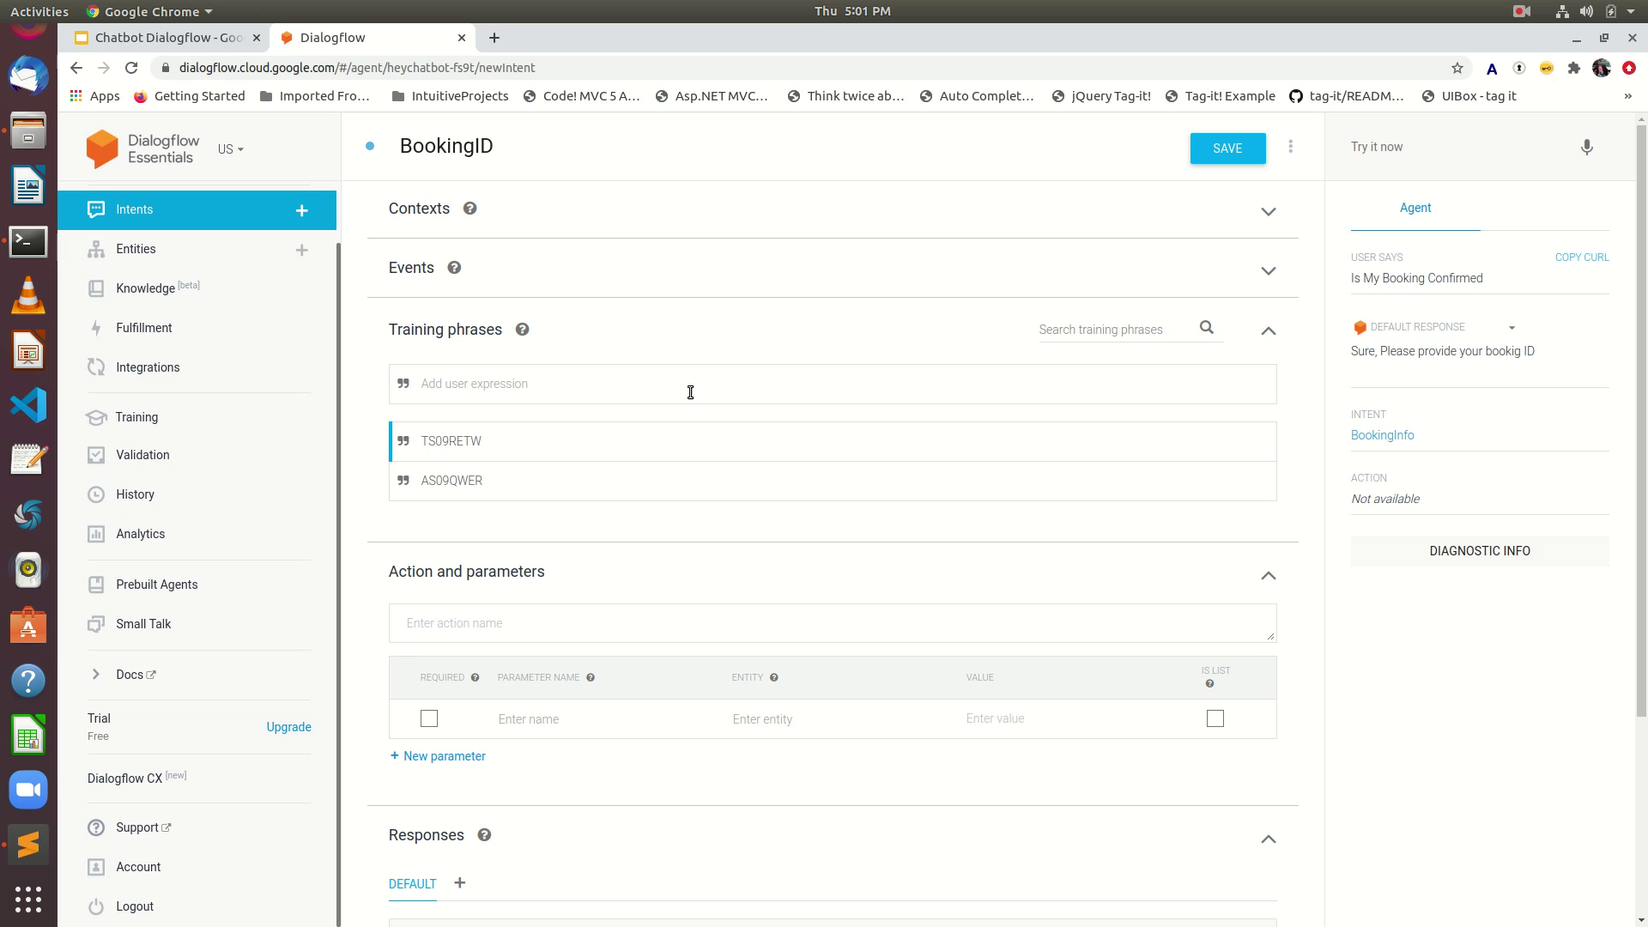
pyautogui.write('PA54LKHG')
pyautogui.press('Return')
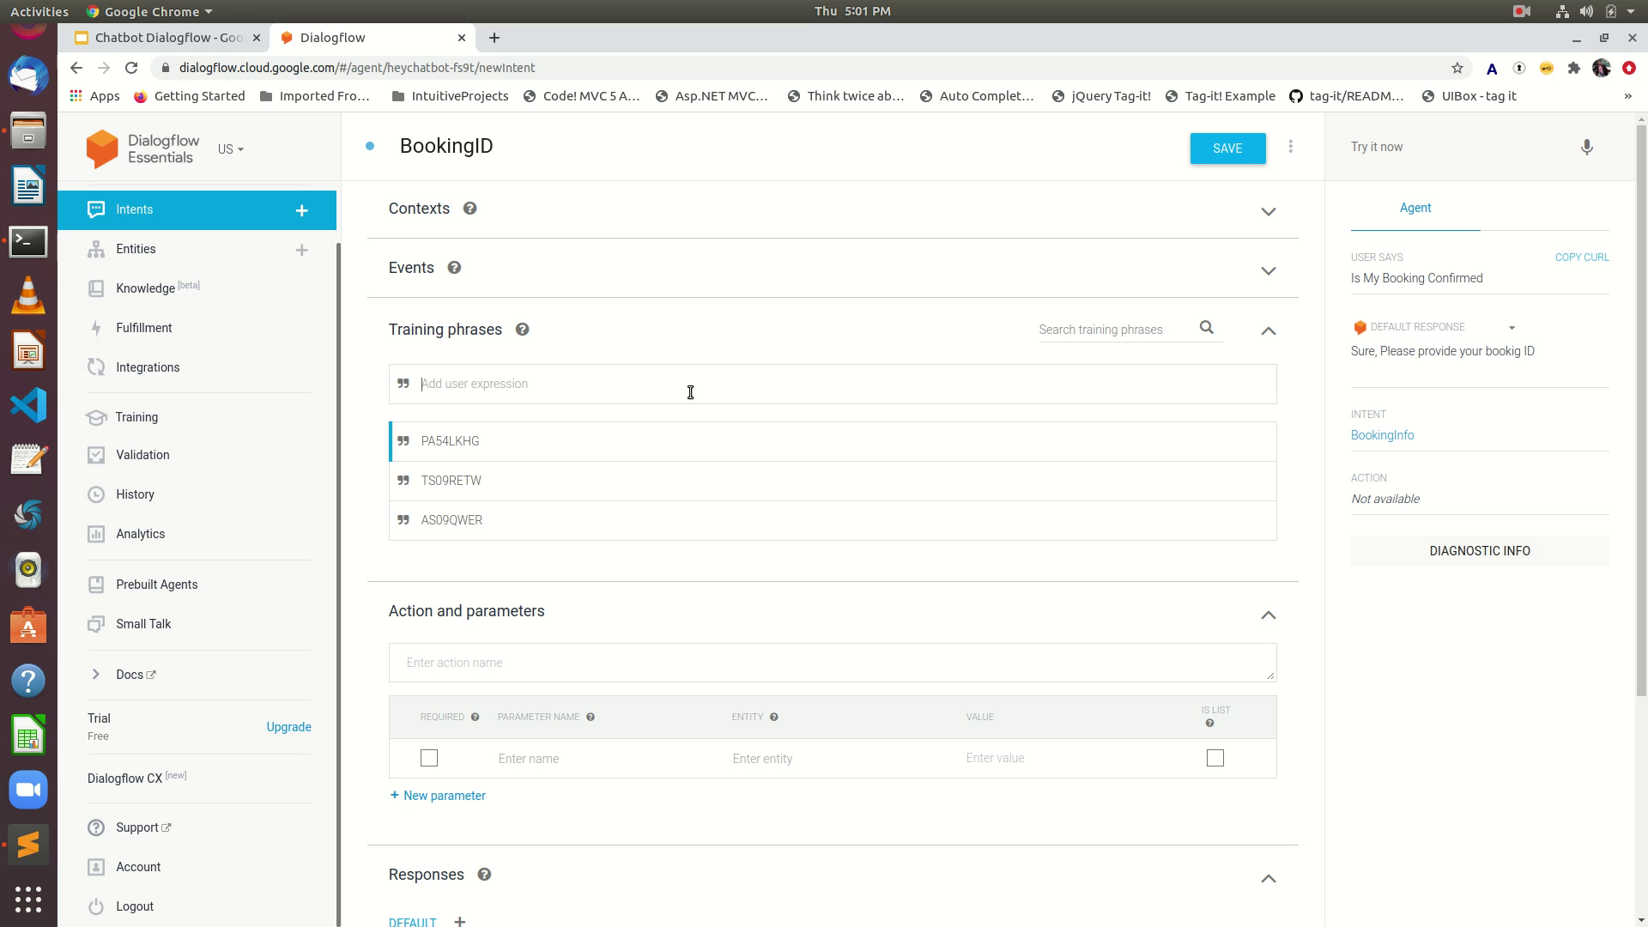
pyautogui.write('BT89UIOP')
pyautogui.press('Return')
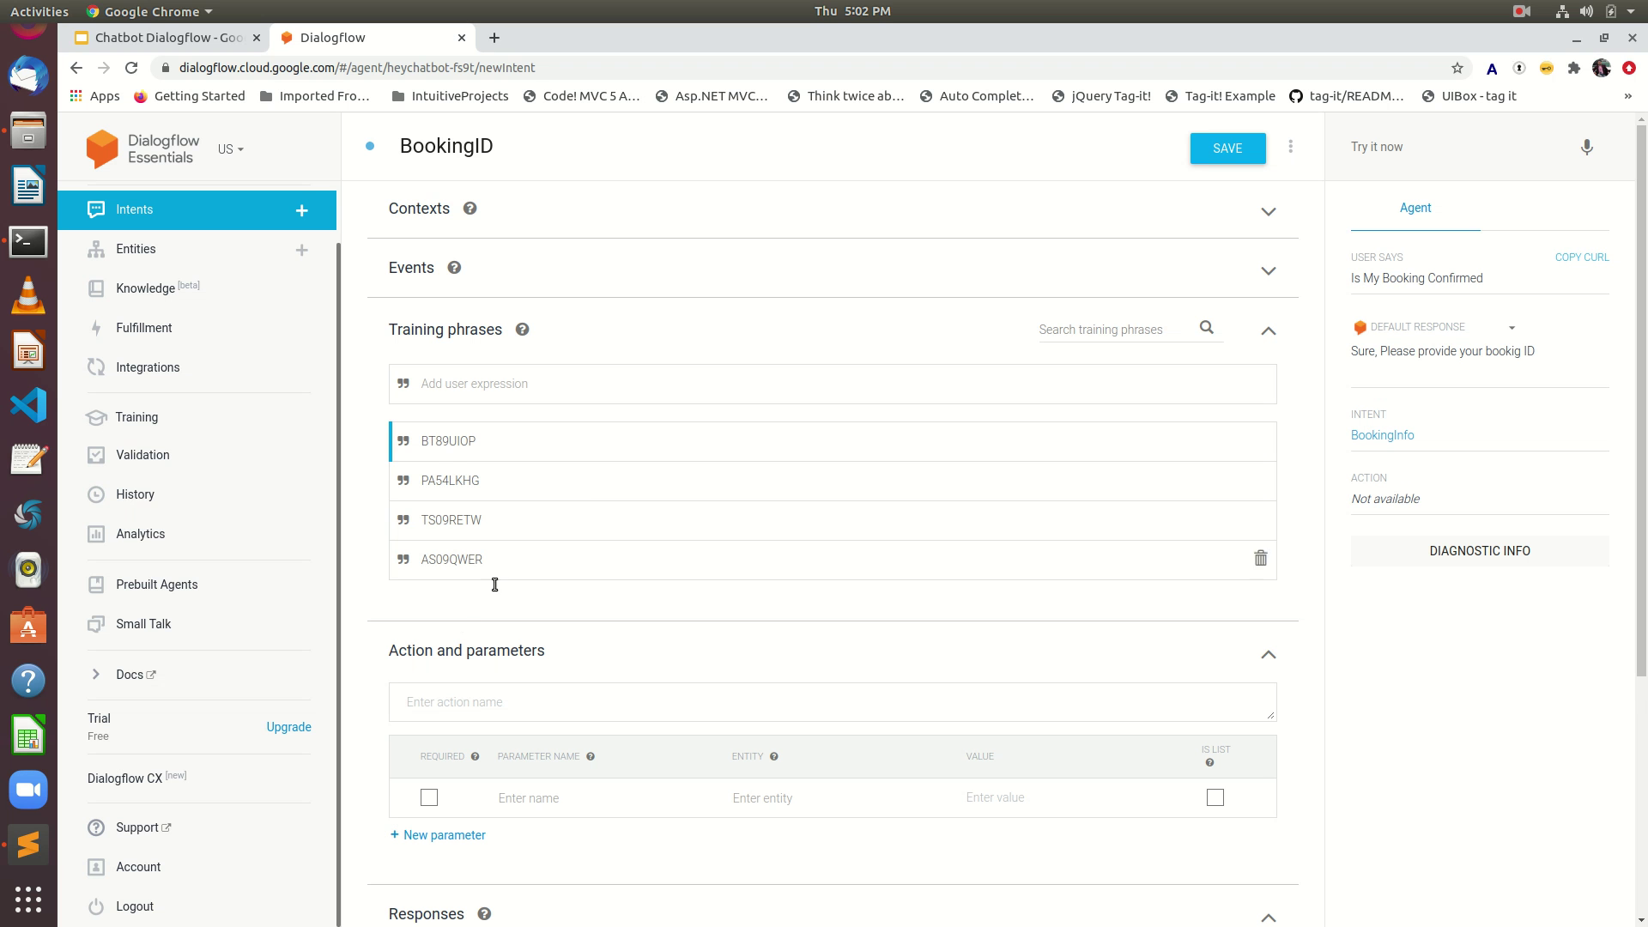
# - Examine the system entities offered for annotating the booking ID training phrases, without assigning any of them
pyautogui.doubleClick(443, 563)
pyautogui.click(421, 583)
pyautogui.doubleClick(442, 559)
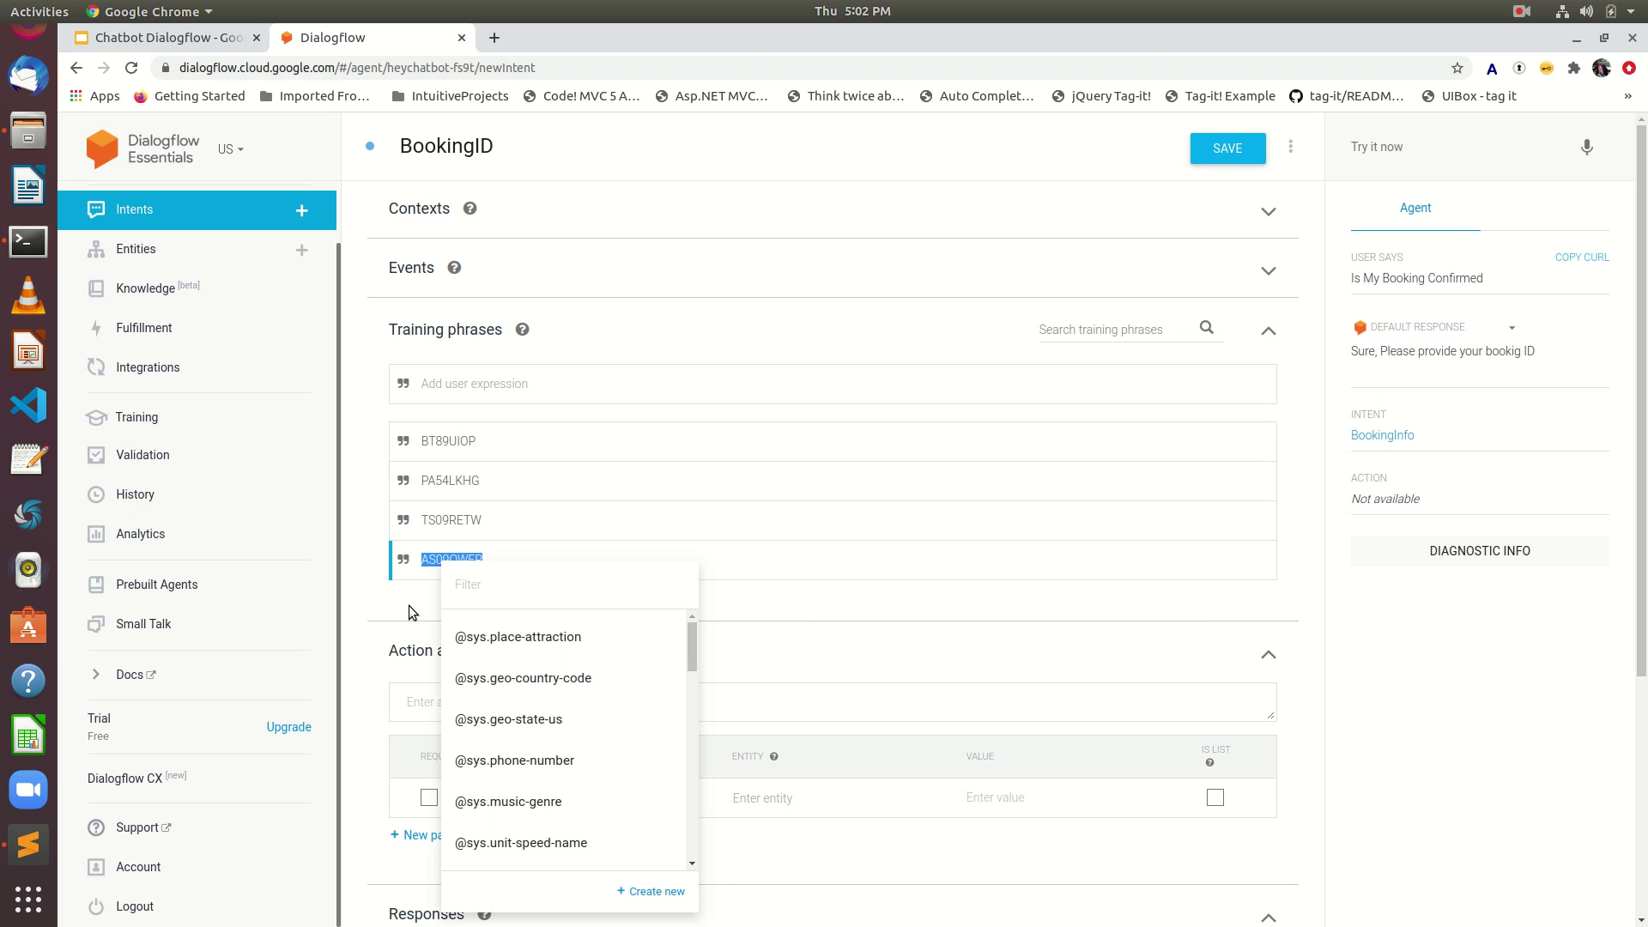
pyautogui.click(409, 605)
pyautogui.click(874, 455)
pyautogui.doubleClick(453, 441)
pyautogui.click(601, 440)
pyautogui.doubleClick(458, 479)
pyautogui.click(445, 559)
pyautogui.doubleClick(447, 559)
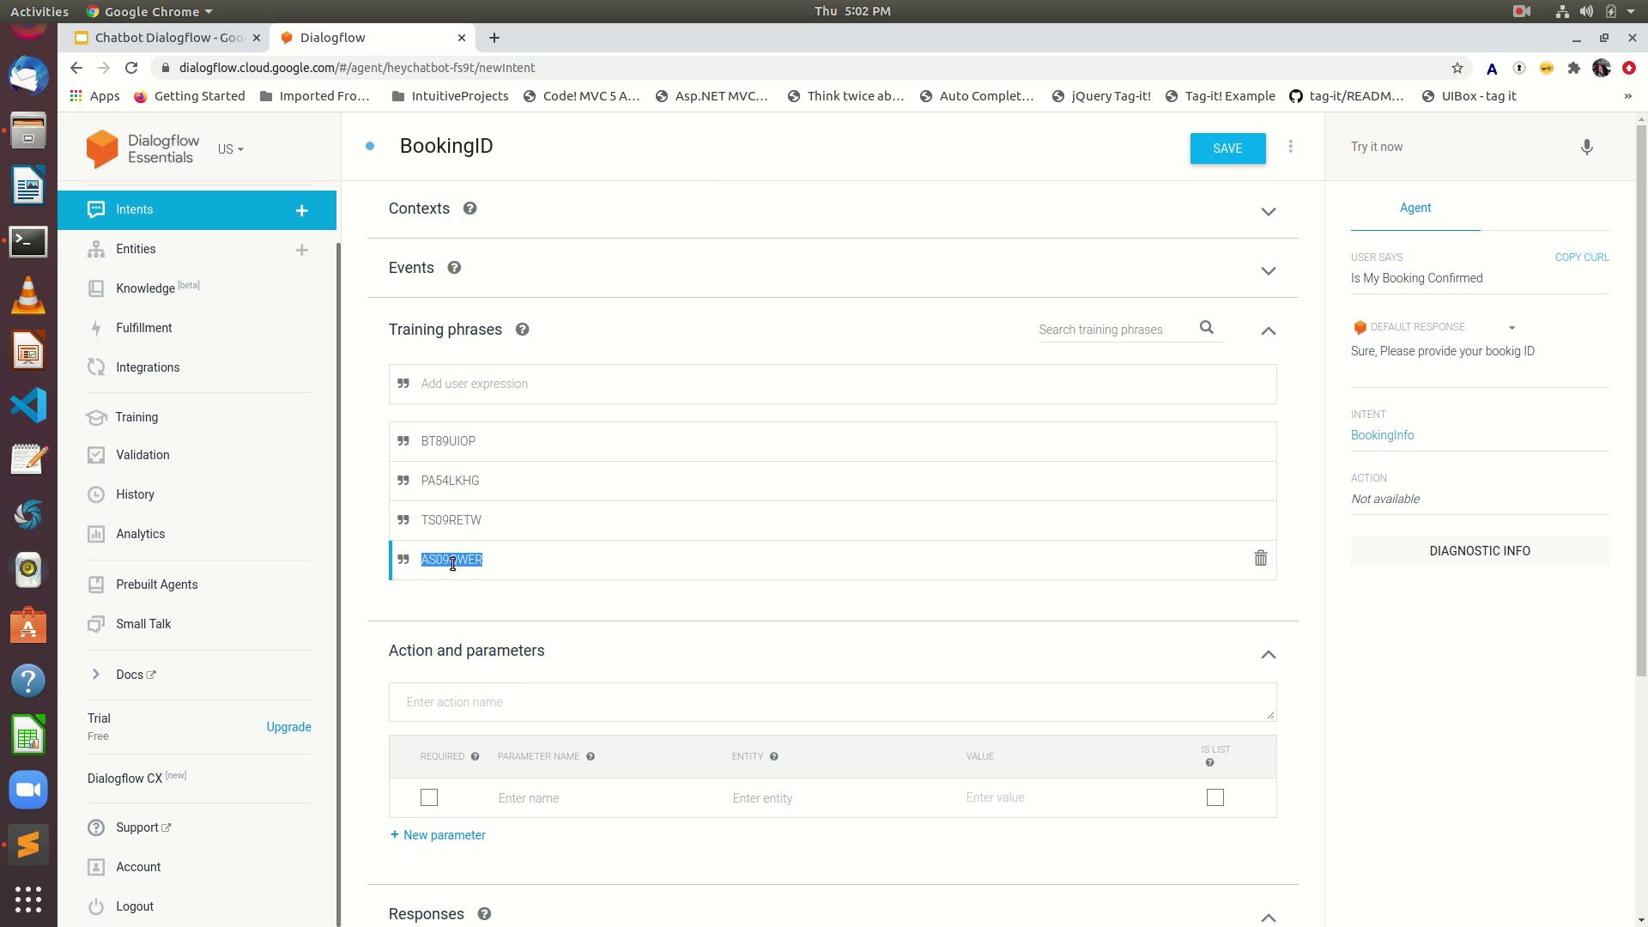
pyautogui.moveTo(703, 656); pyautogui.dragTo(699, 601)
pyautogui.click(1197, 608)
pyautogui.doubleClick(461, 456)
pyautogui.moveTo(709, 534); pyautogui.dragTo(712, 681)
pyautogui.click(1422, 686)
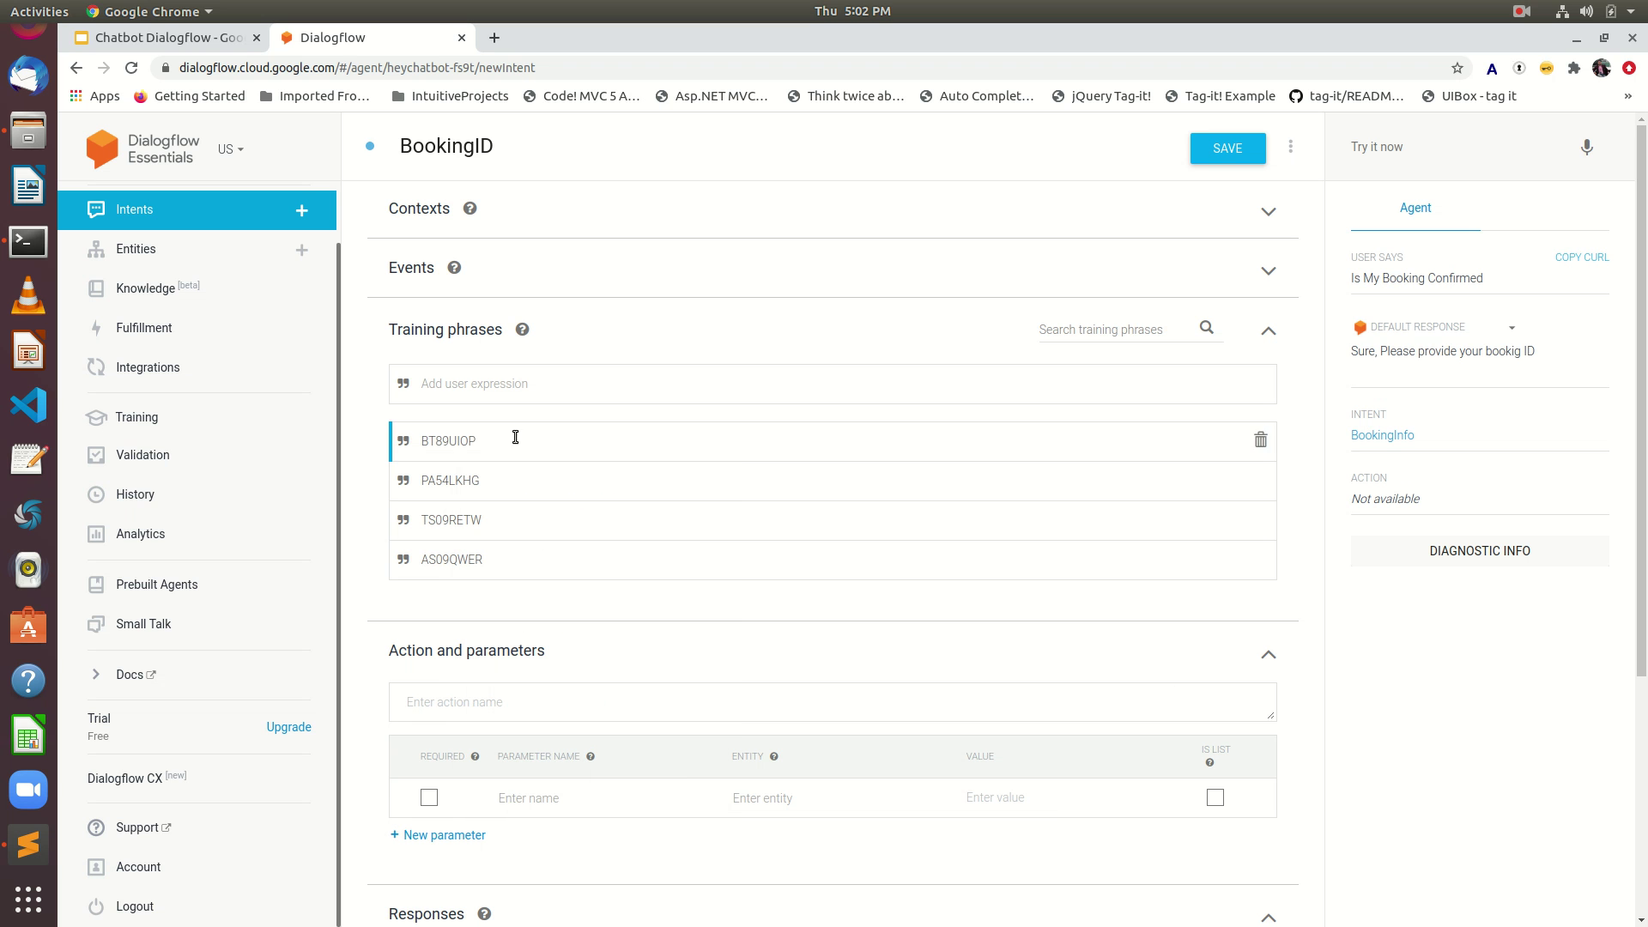
pyautogui.doubleClick(465, 442)
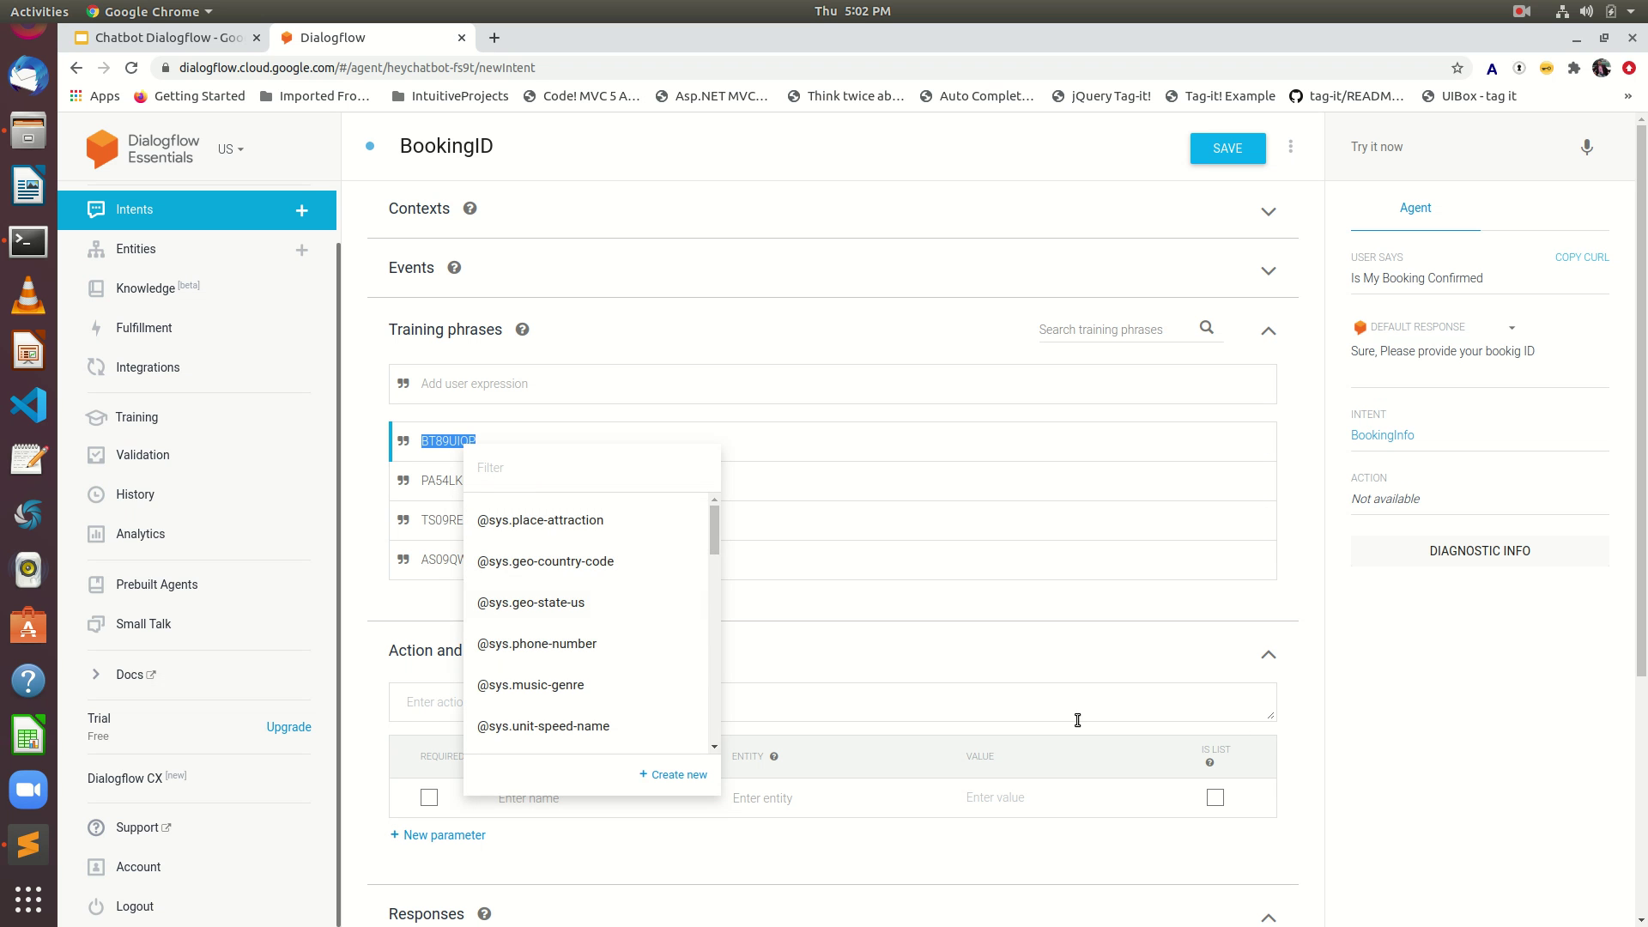
pyautogui.click(1493, 718)
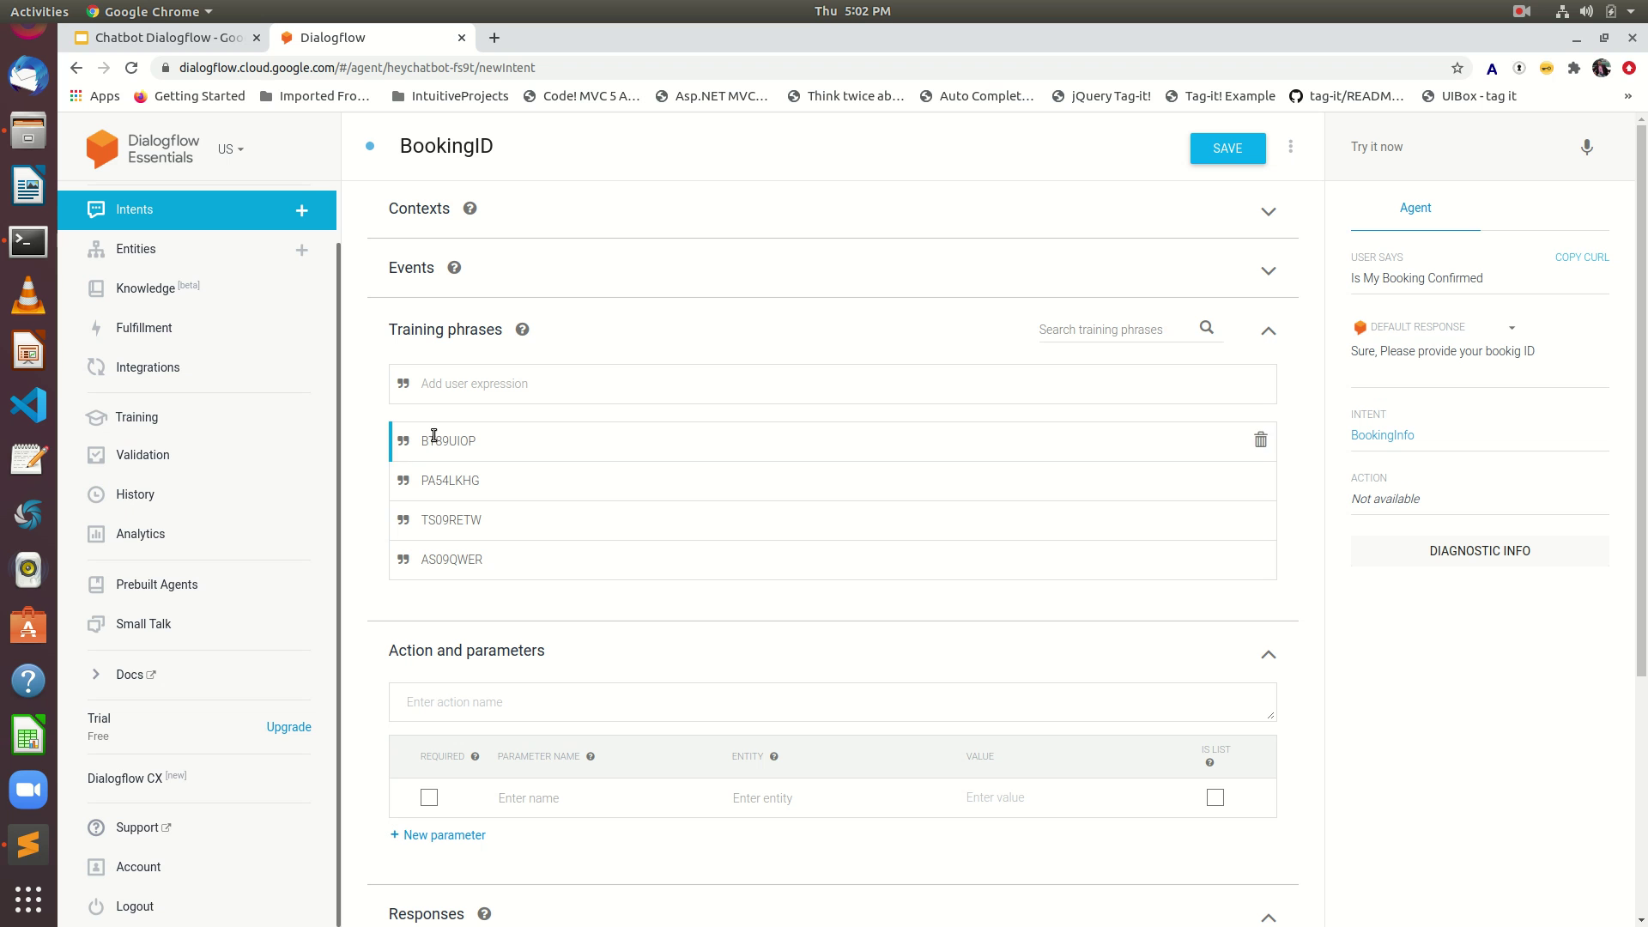
# - Leave the unsaved BookingID intent and look over the Entities and Intents pages, including the blank new entity form
pyautogui.click(211, 259)
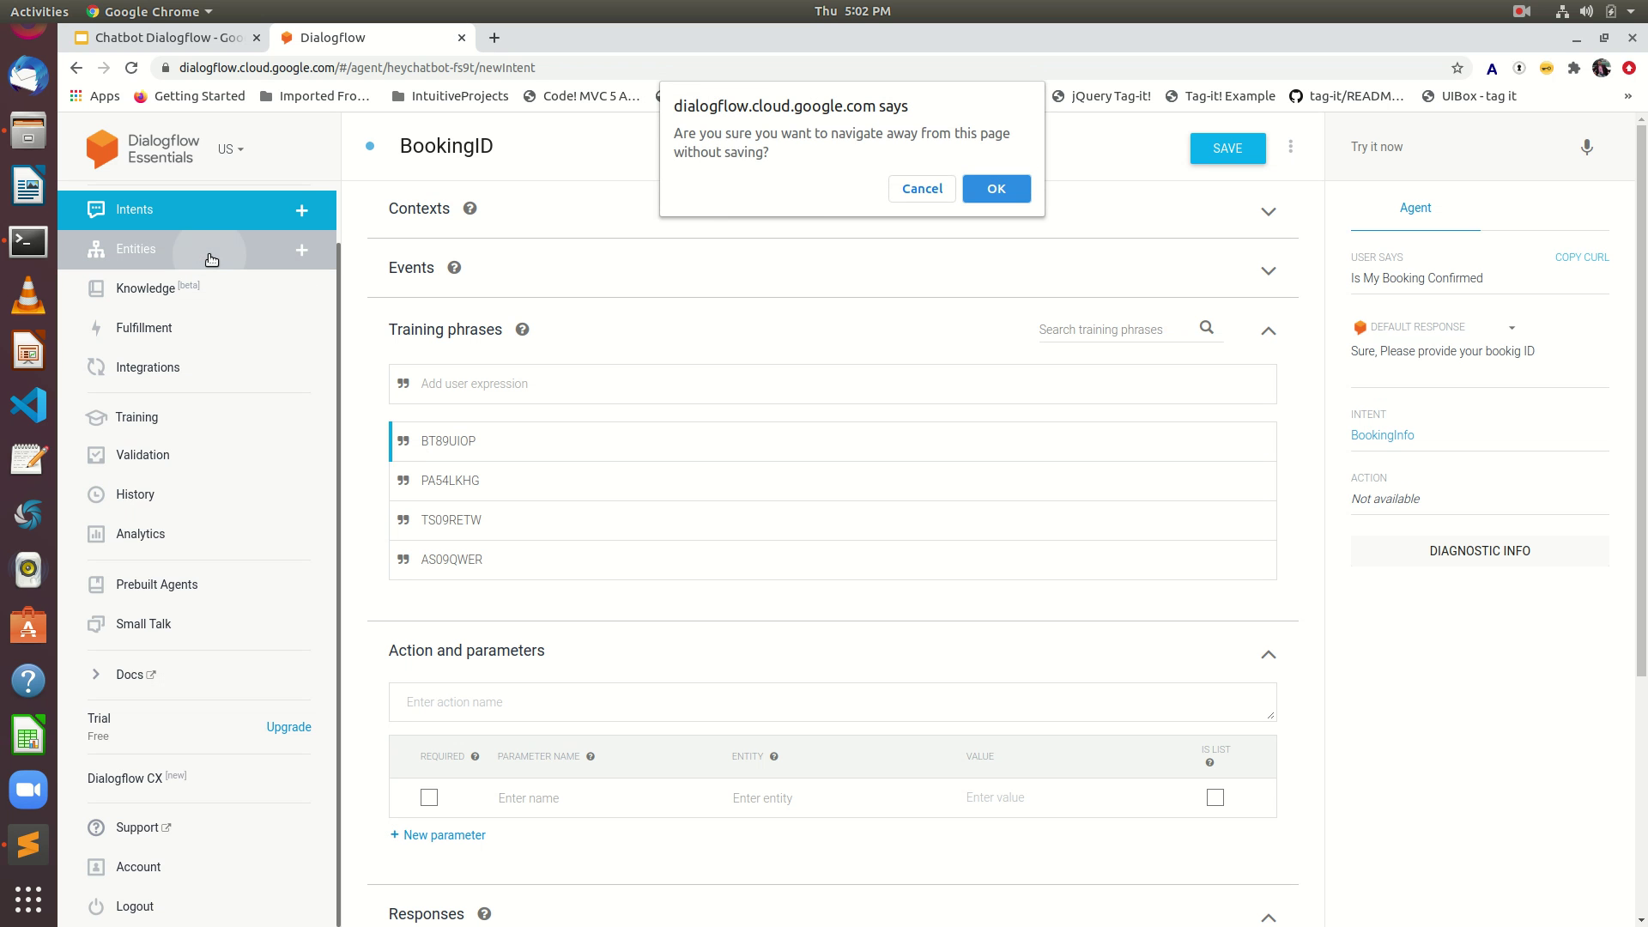
pyautogui.click(993, 188)
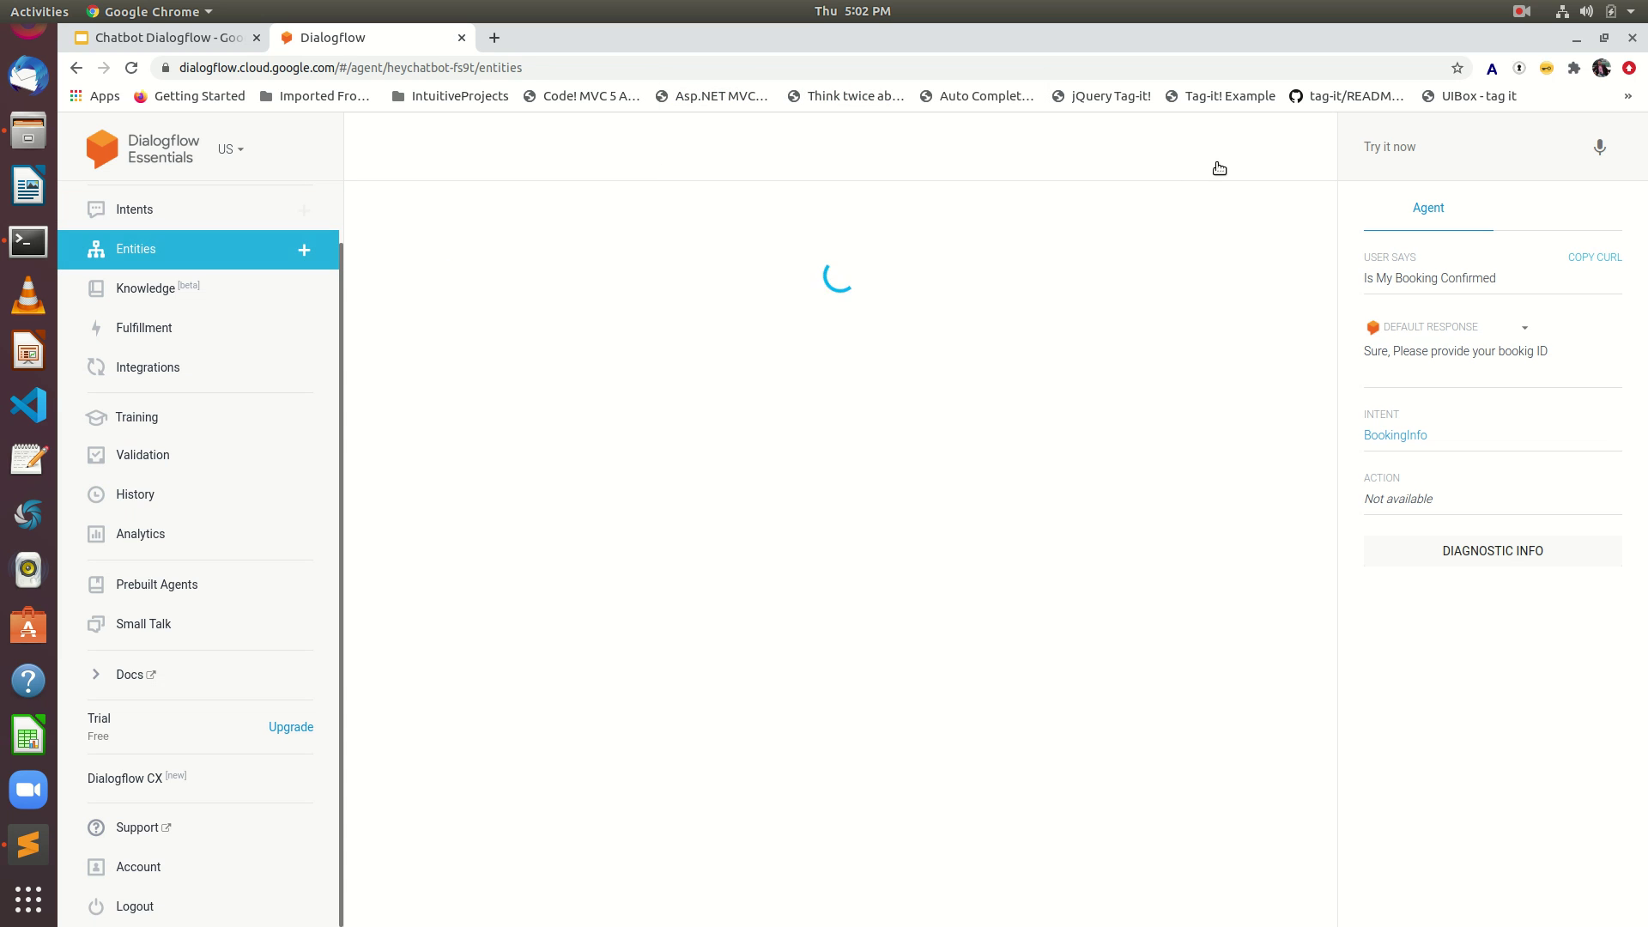
pyautogui.click(1219, 163)
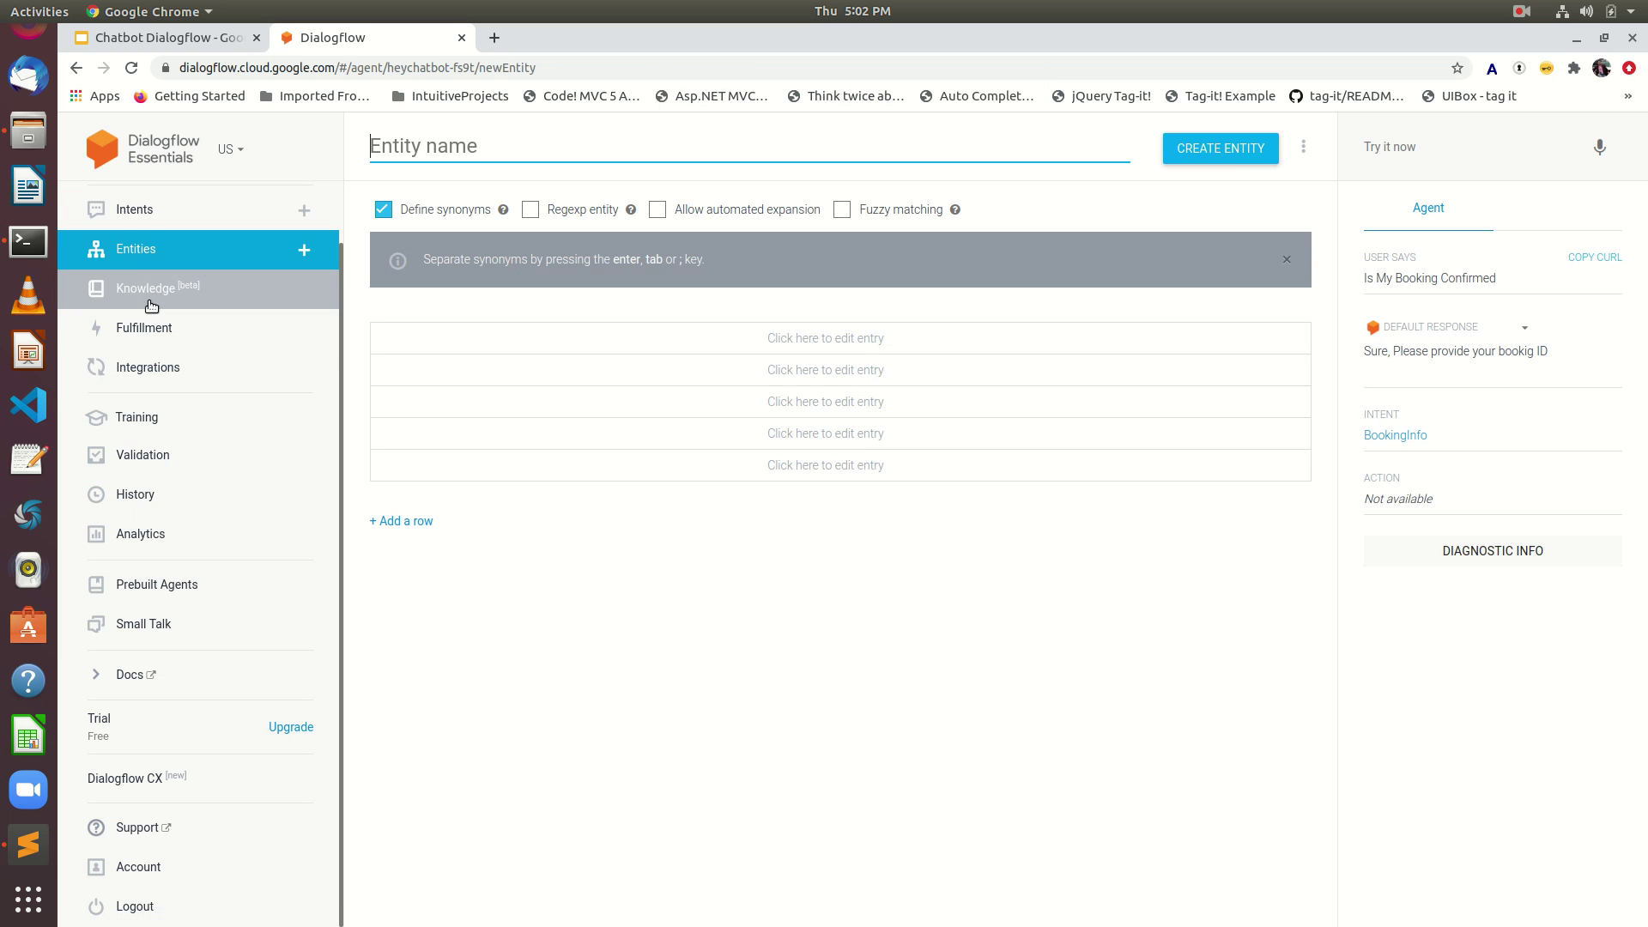
pyautogui.click(145, 213)
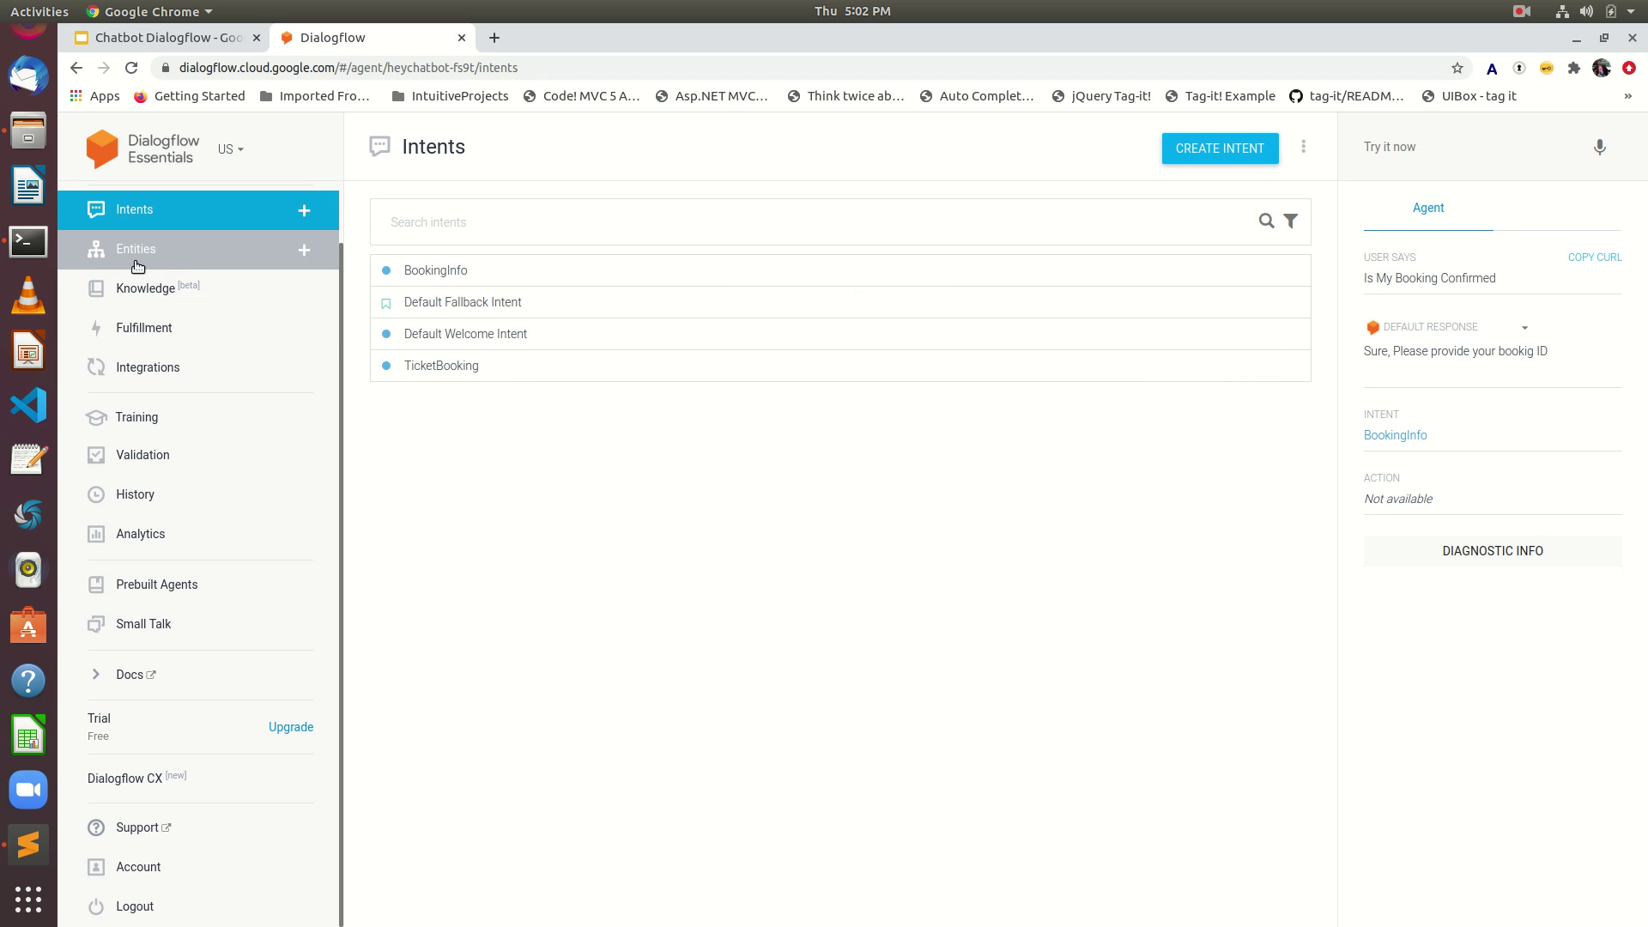
pyautogui.click(192, 258)
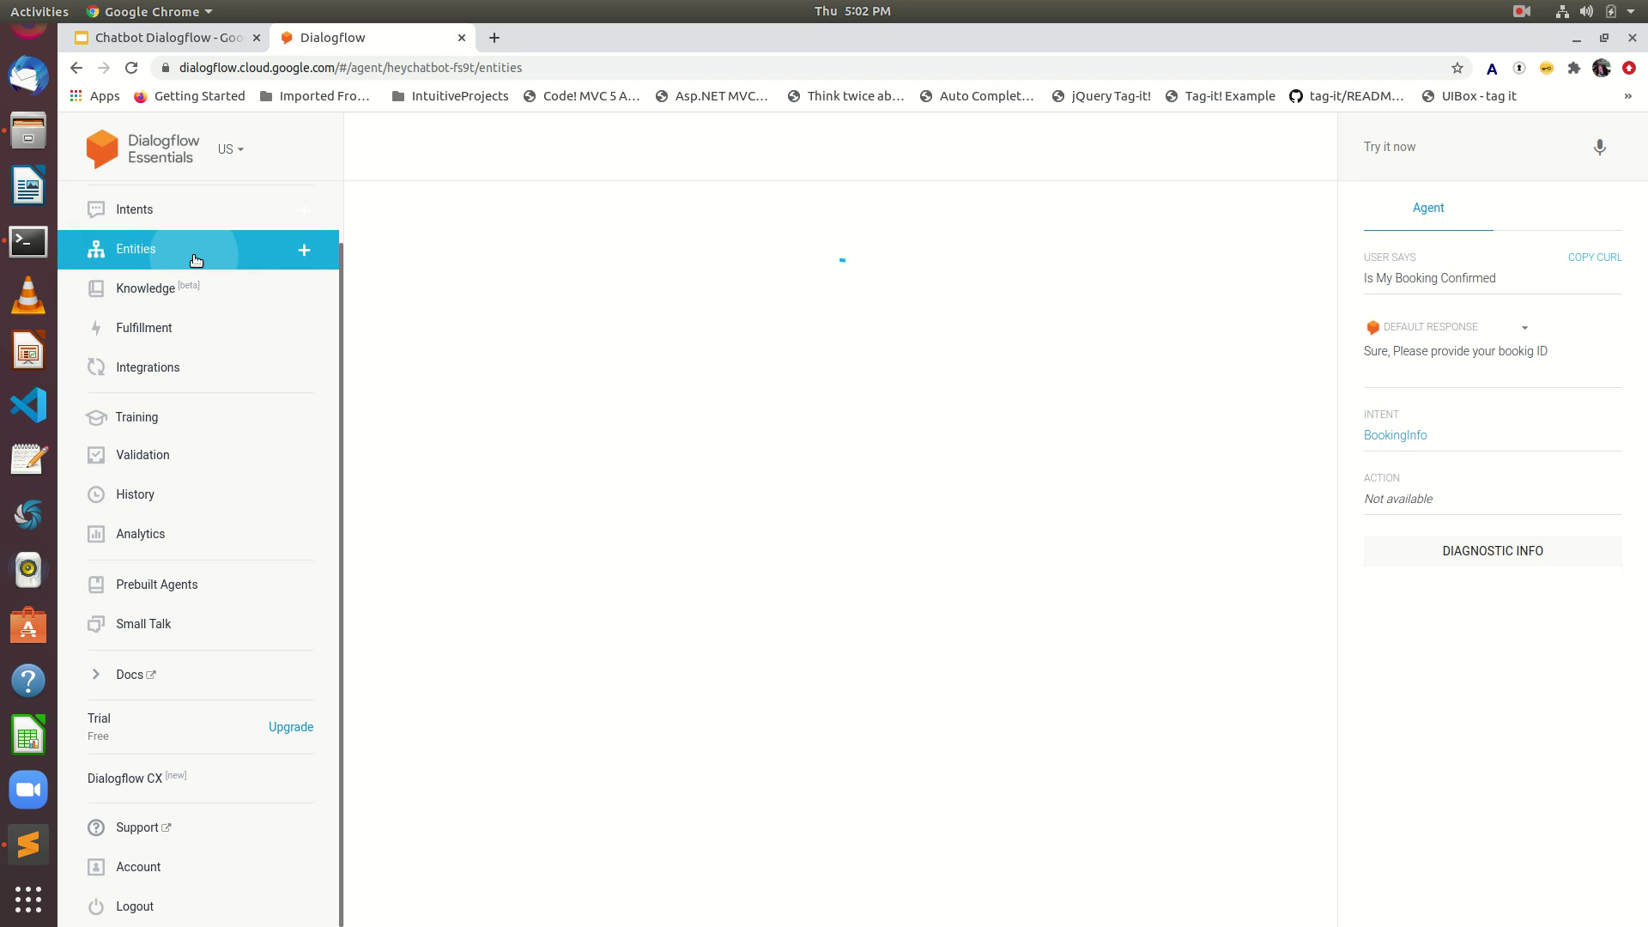
pyautogui.click(198, 221)
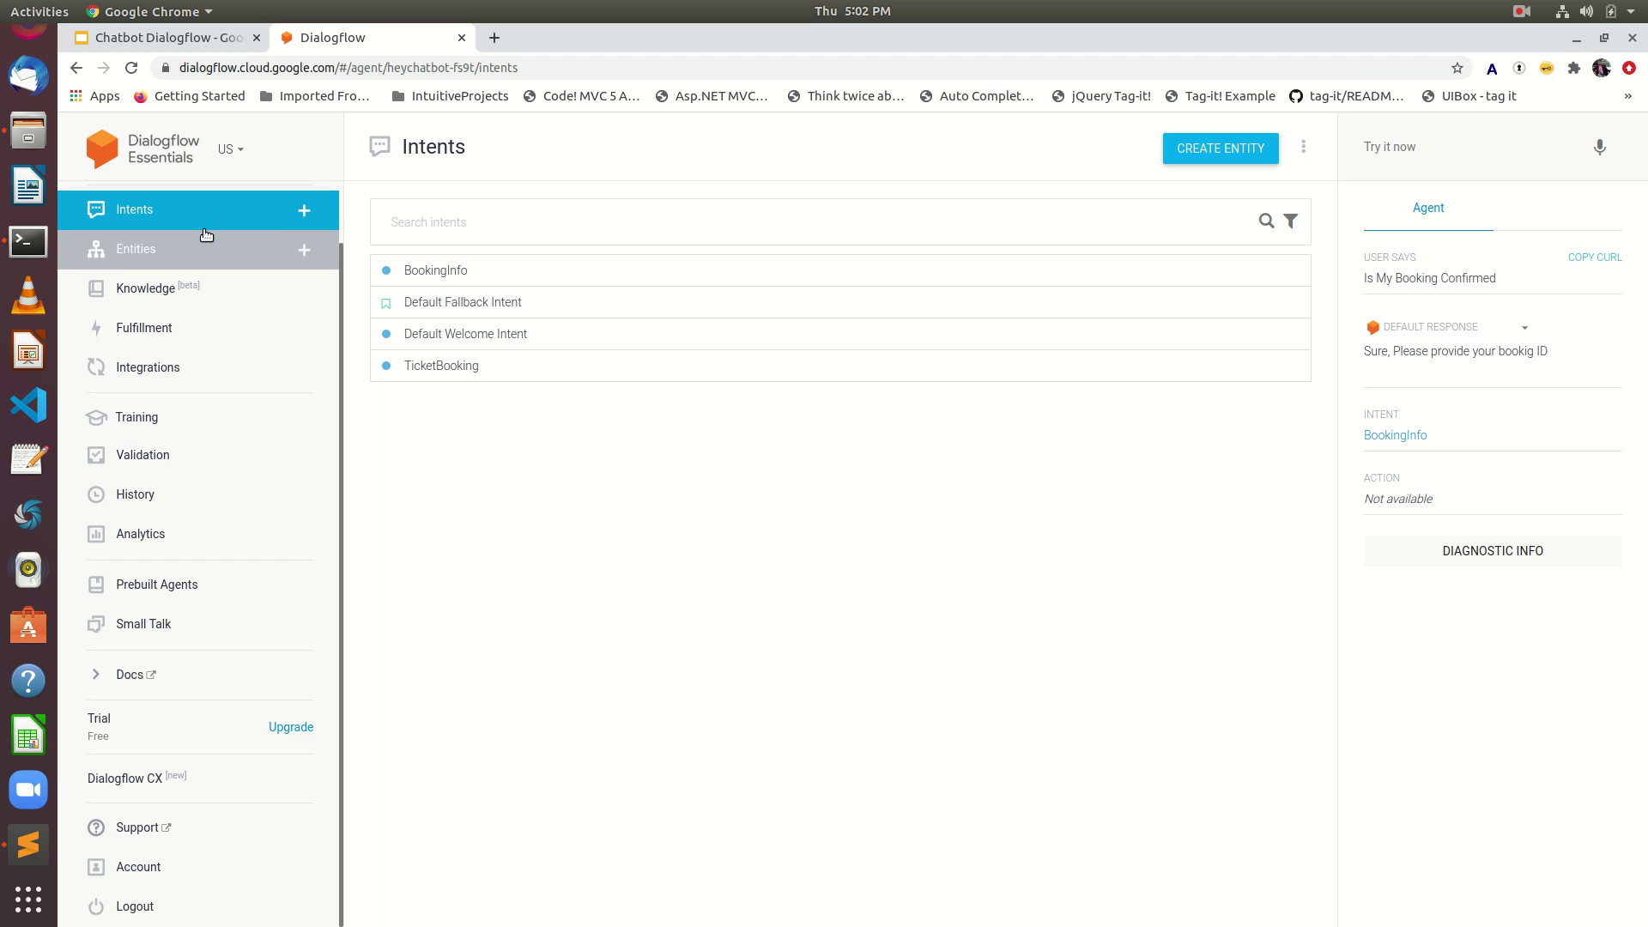
pyautogui.click(213, 256)
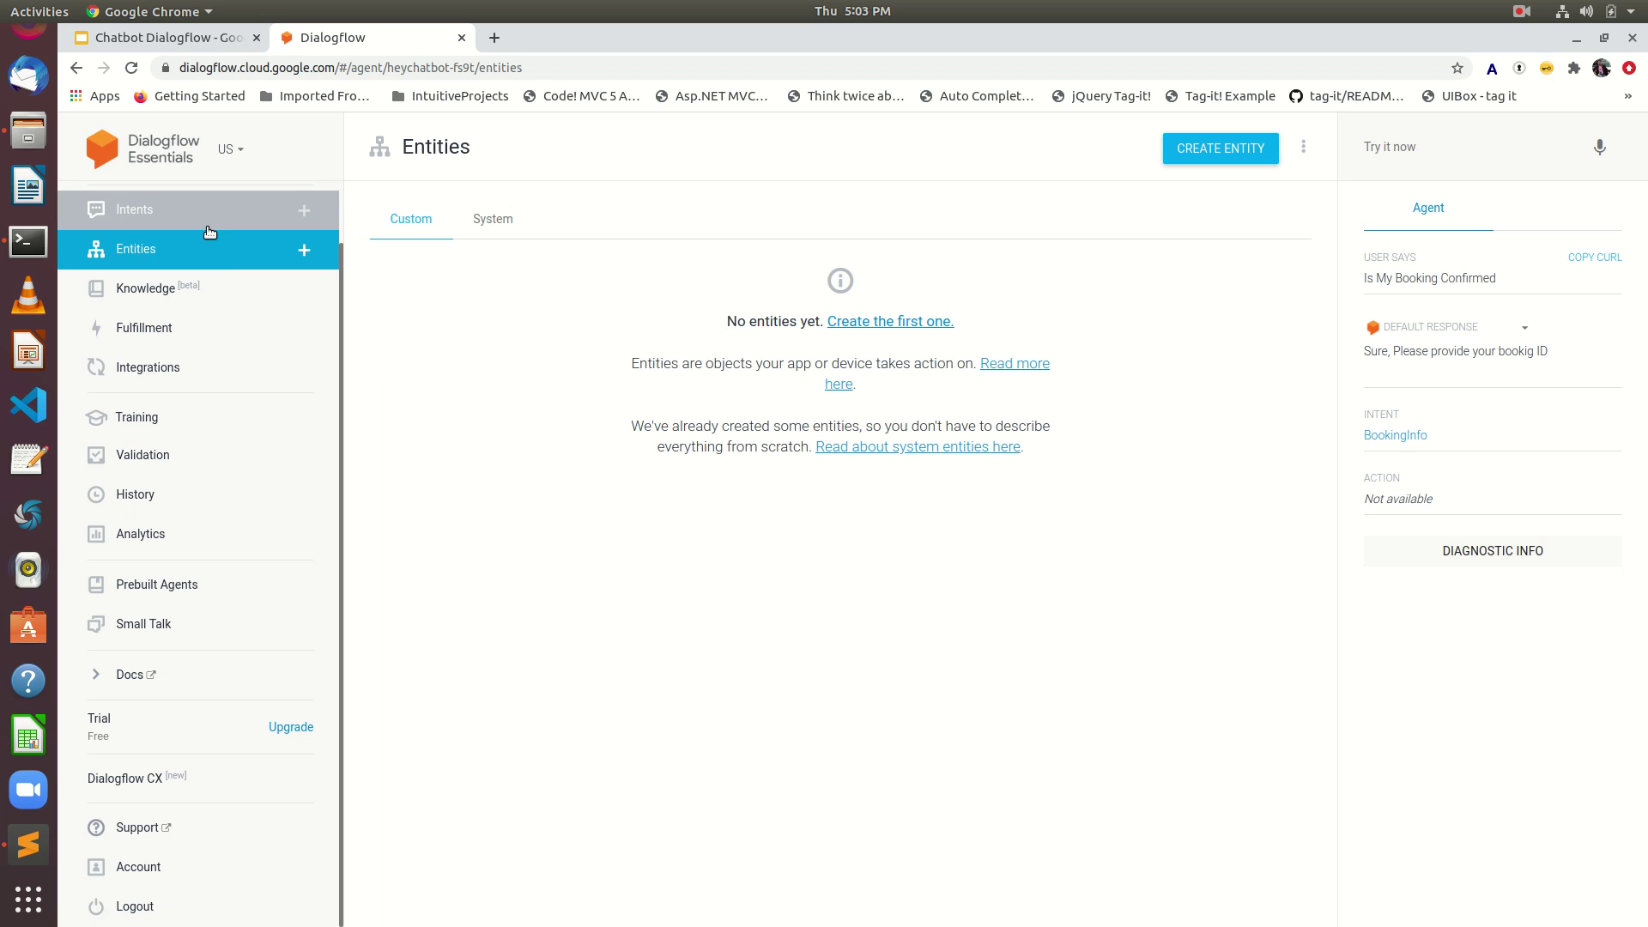
# - Create a new intent named BookingID and save it
pyautogui.click(209, 227)
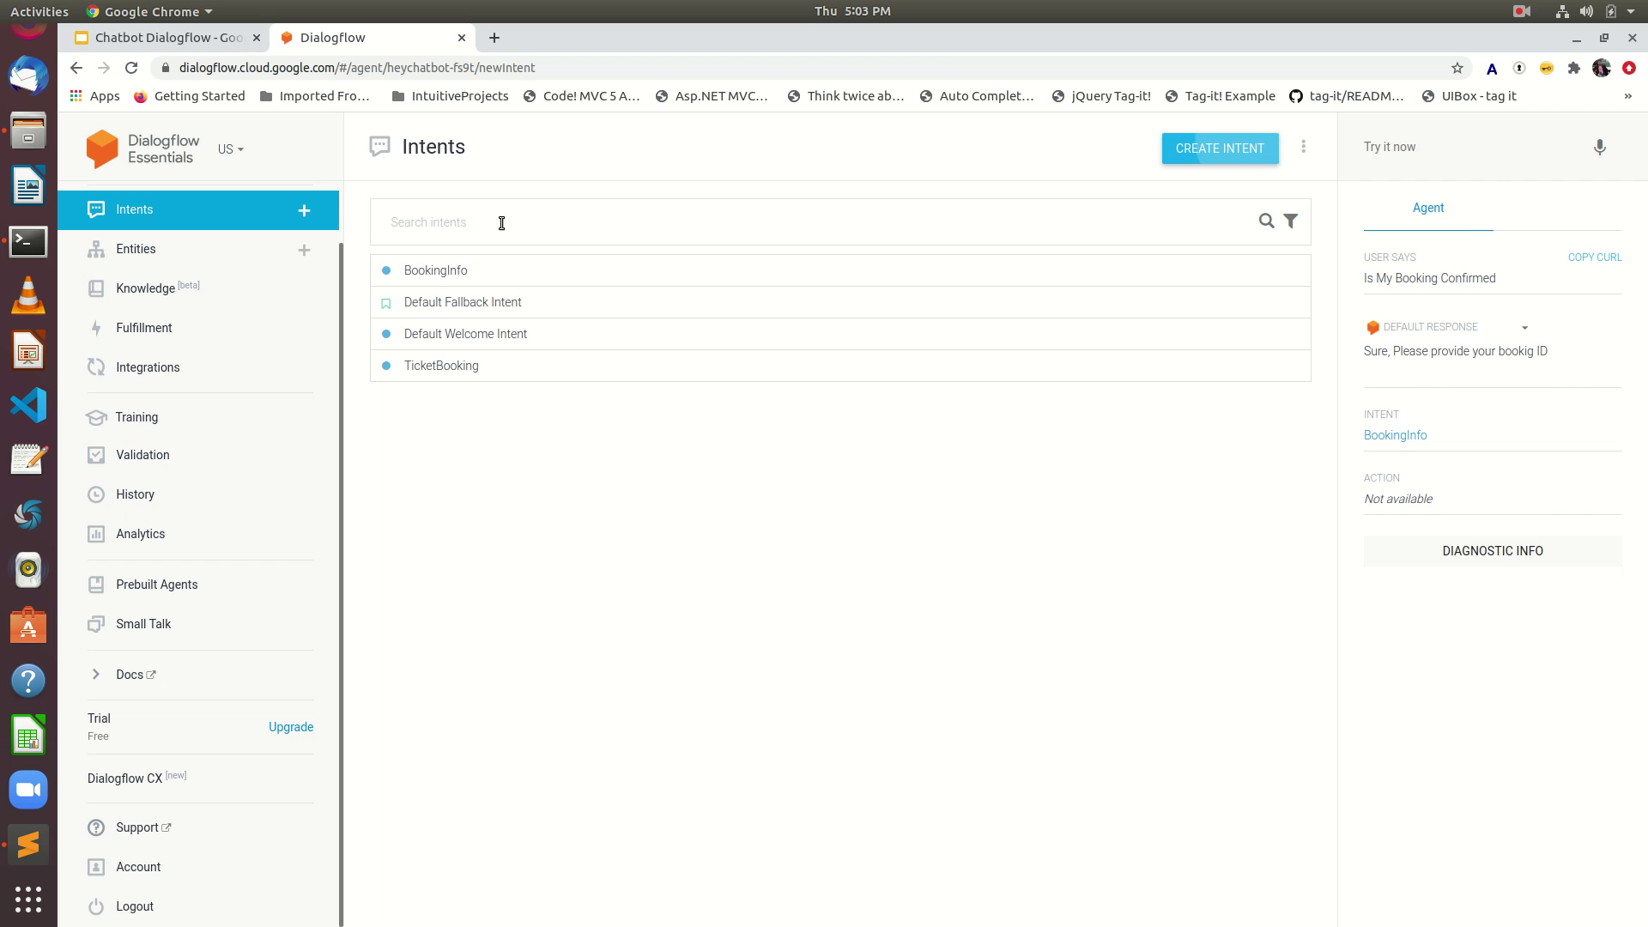
pyautogui.click(464, 148)
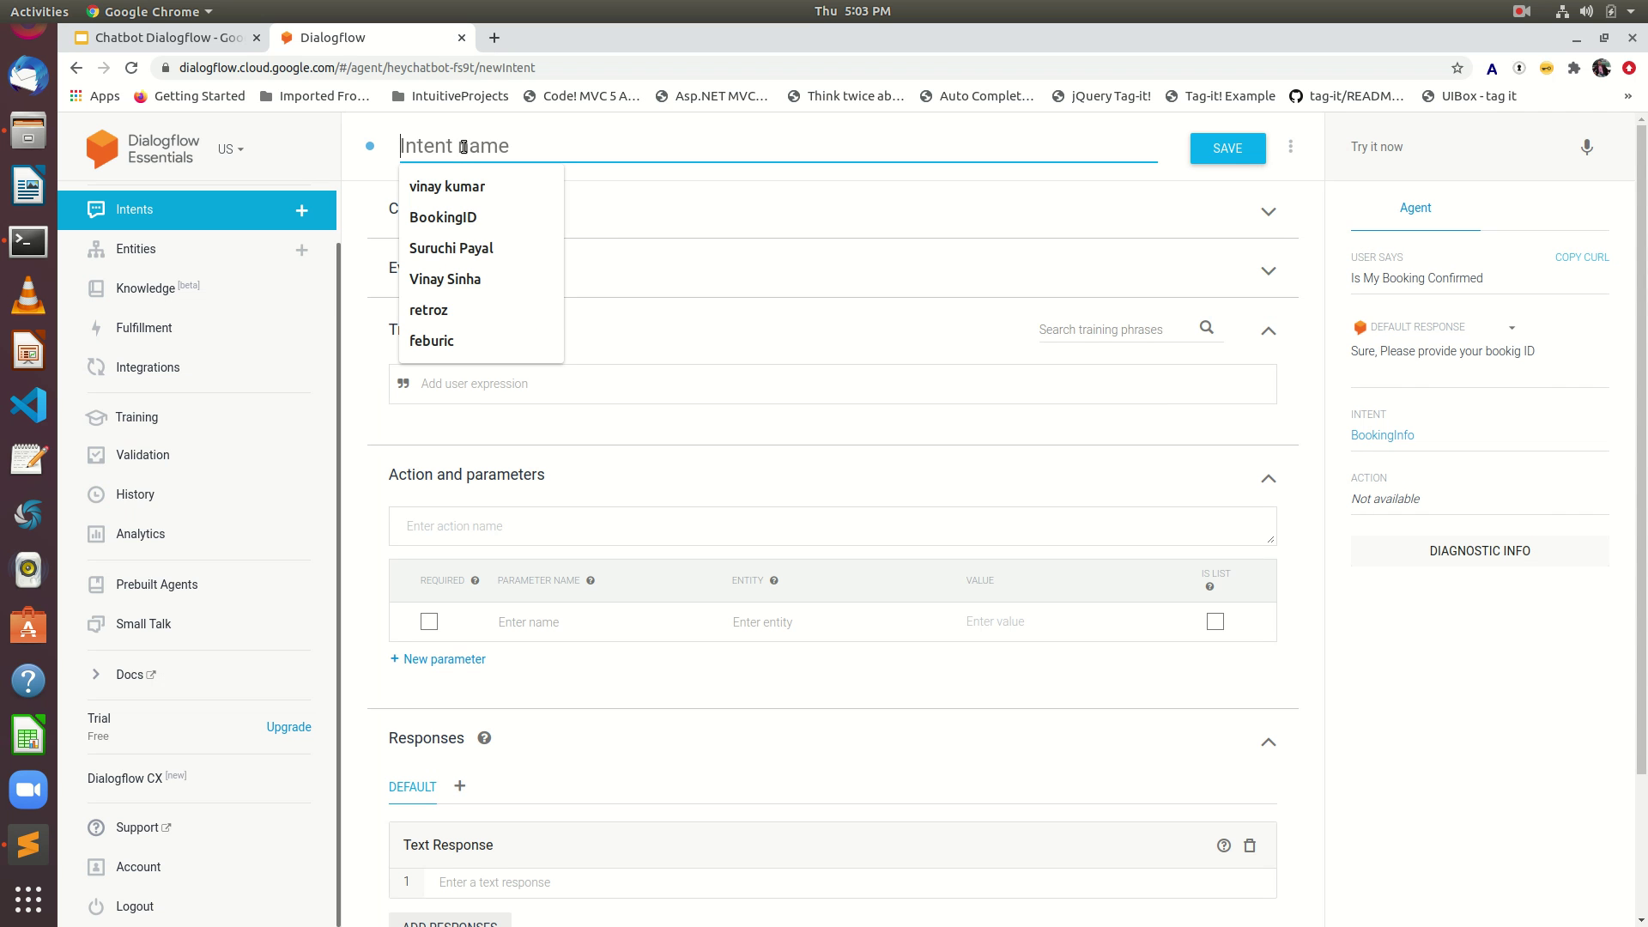
pyautogui.write('BookingID')
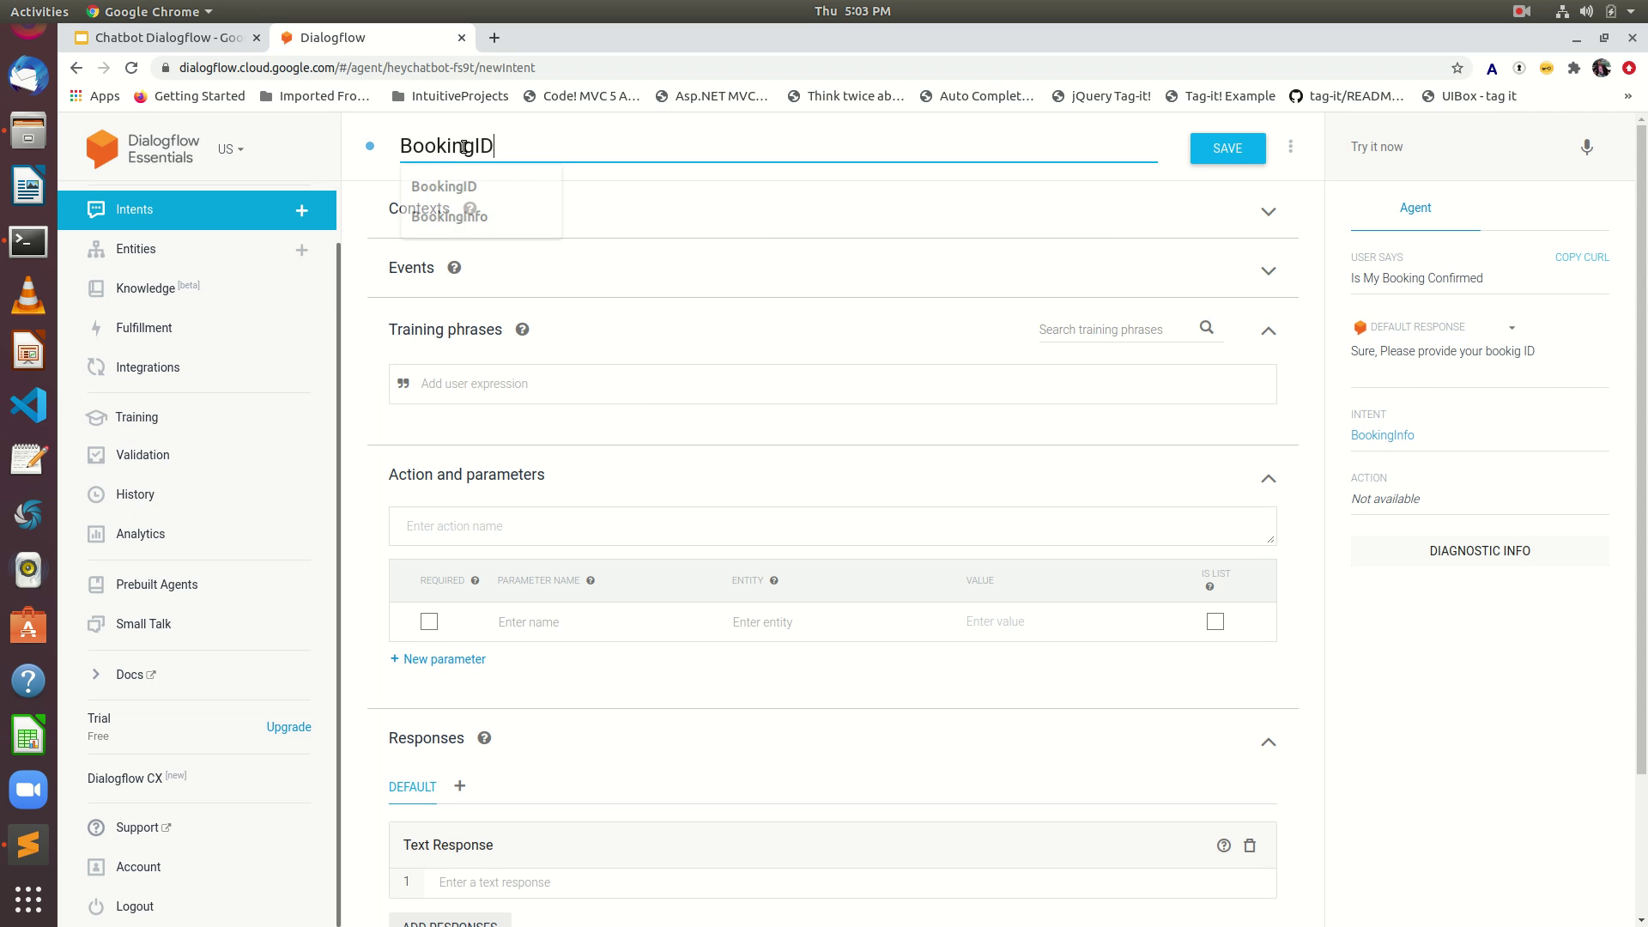
pyautogui.click(1227, 153)
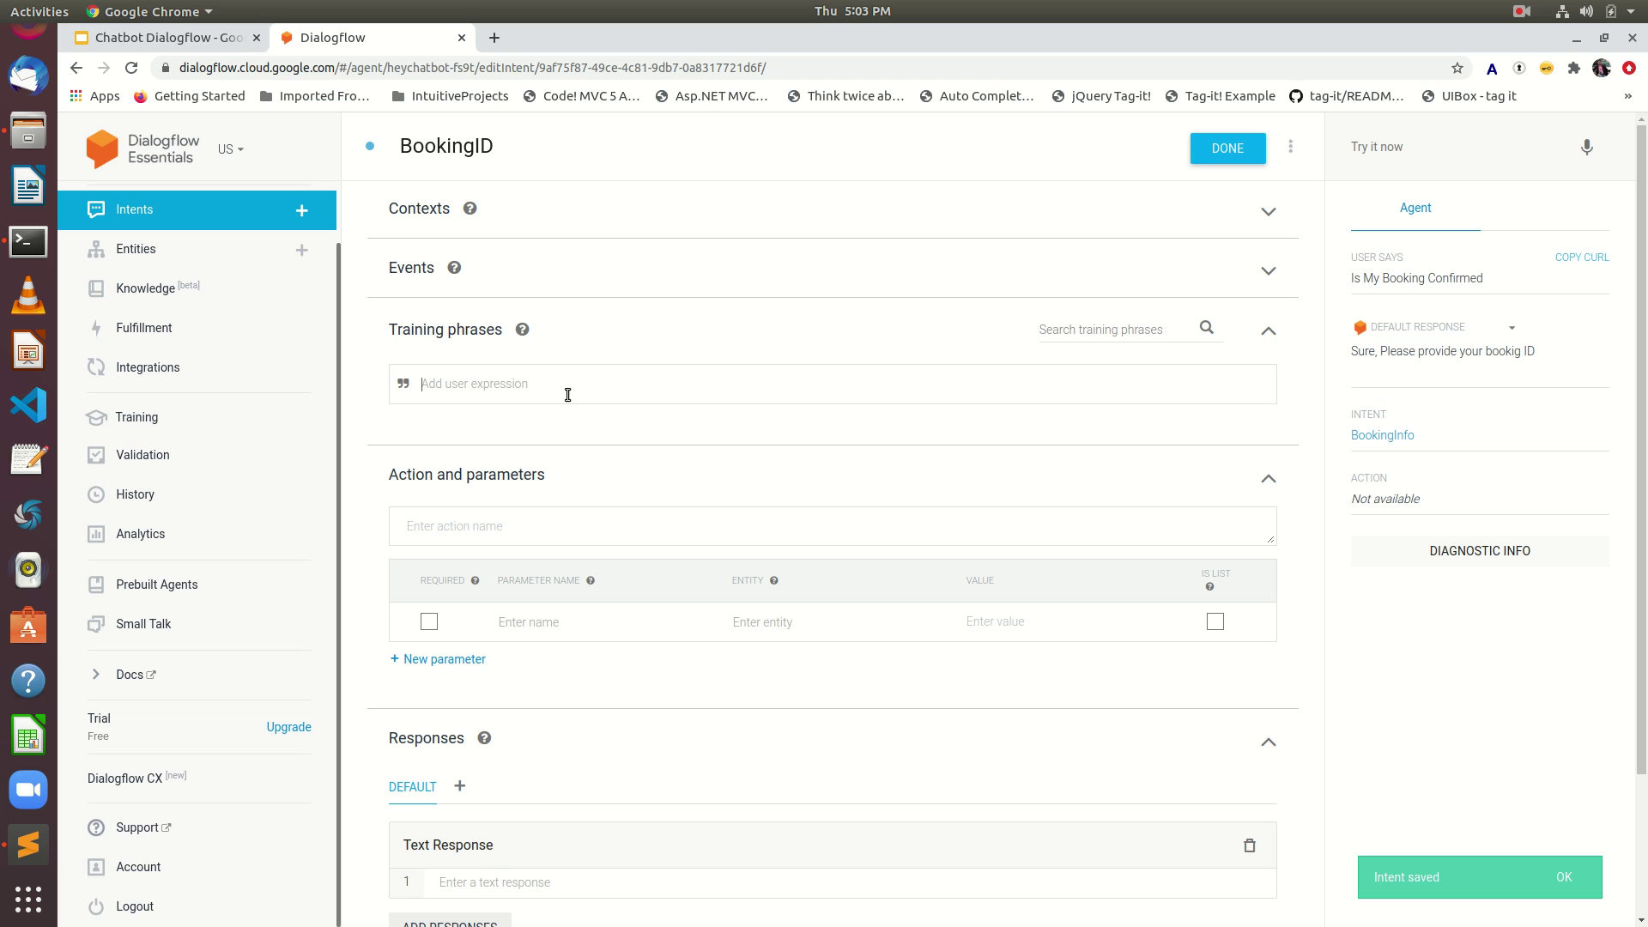
# - Enter four sample eight-character booking IDs as training phrases in the saved BookingID intent
pyautogui.click(567, 395)
pyautogui.write('AS09QWER')
pyautogui.press('Return')
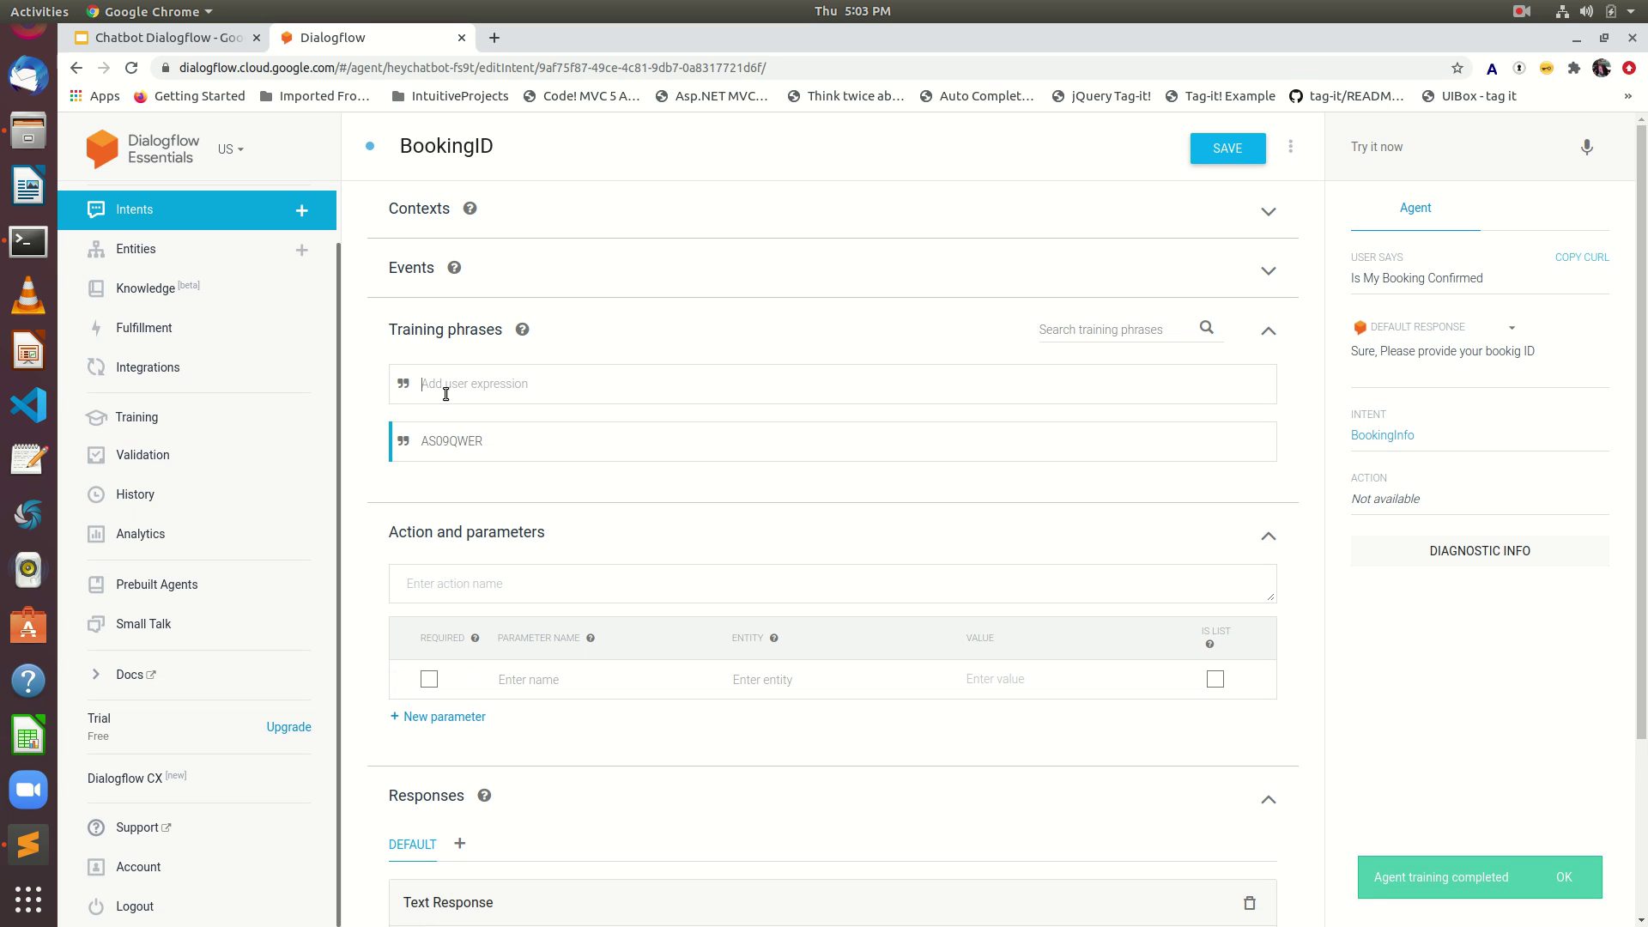
pyautogui.write('TY76POUT')
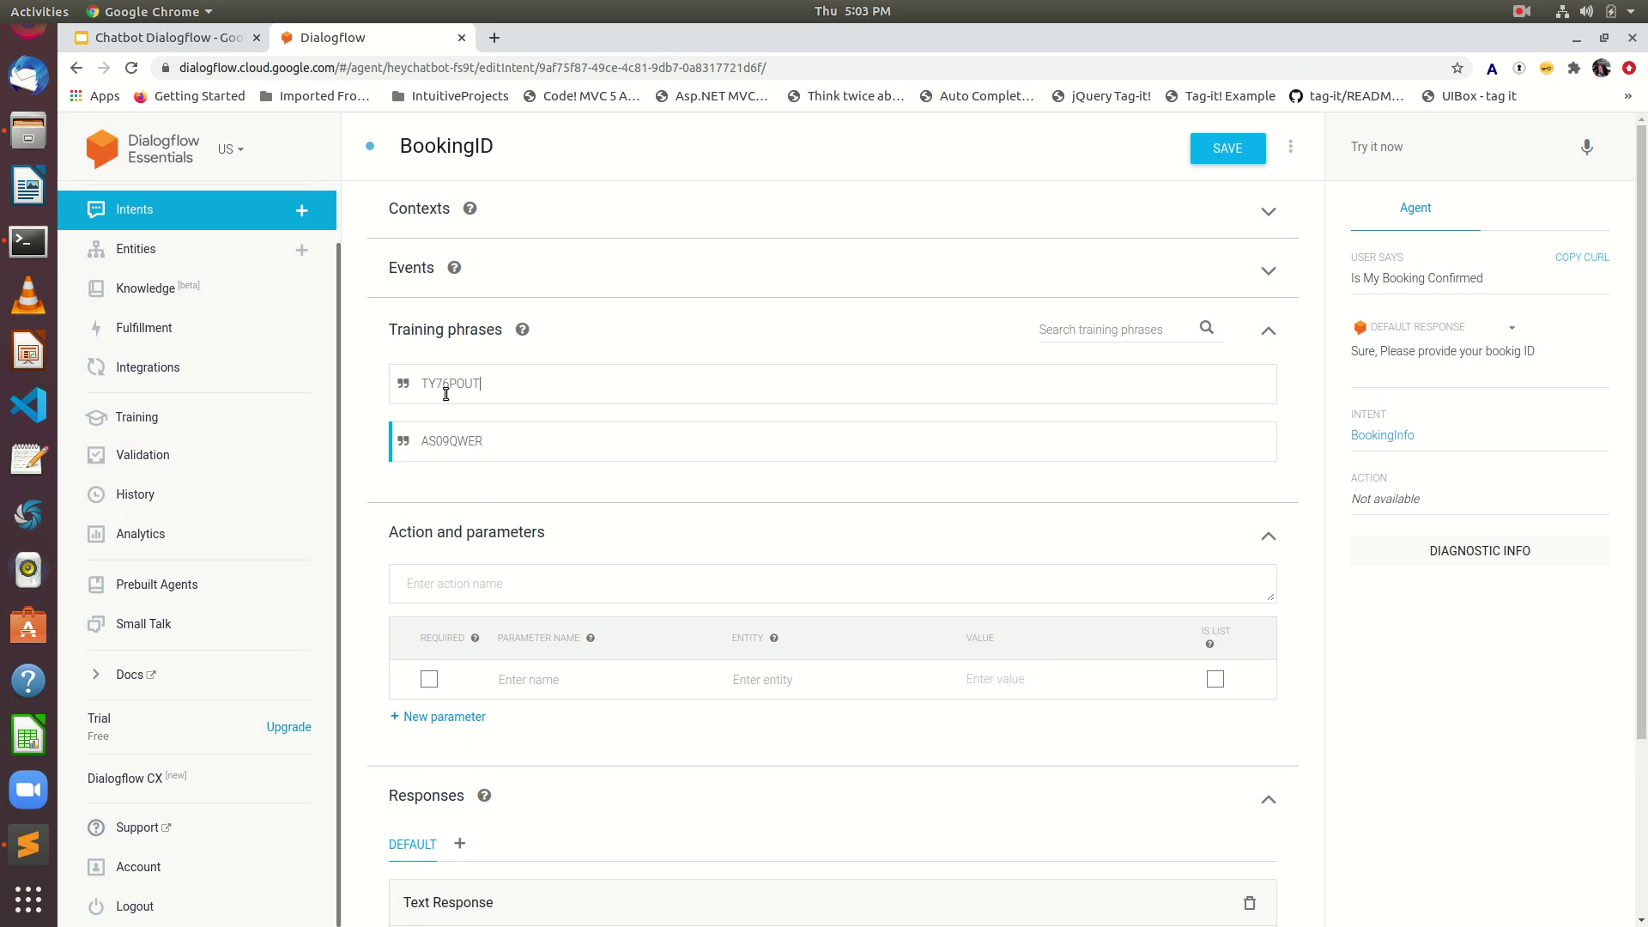
pyautogui.press('Return')
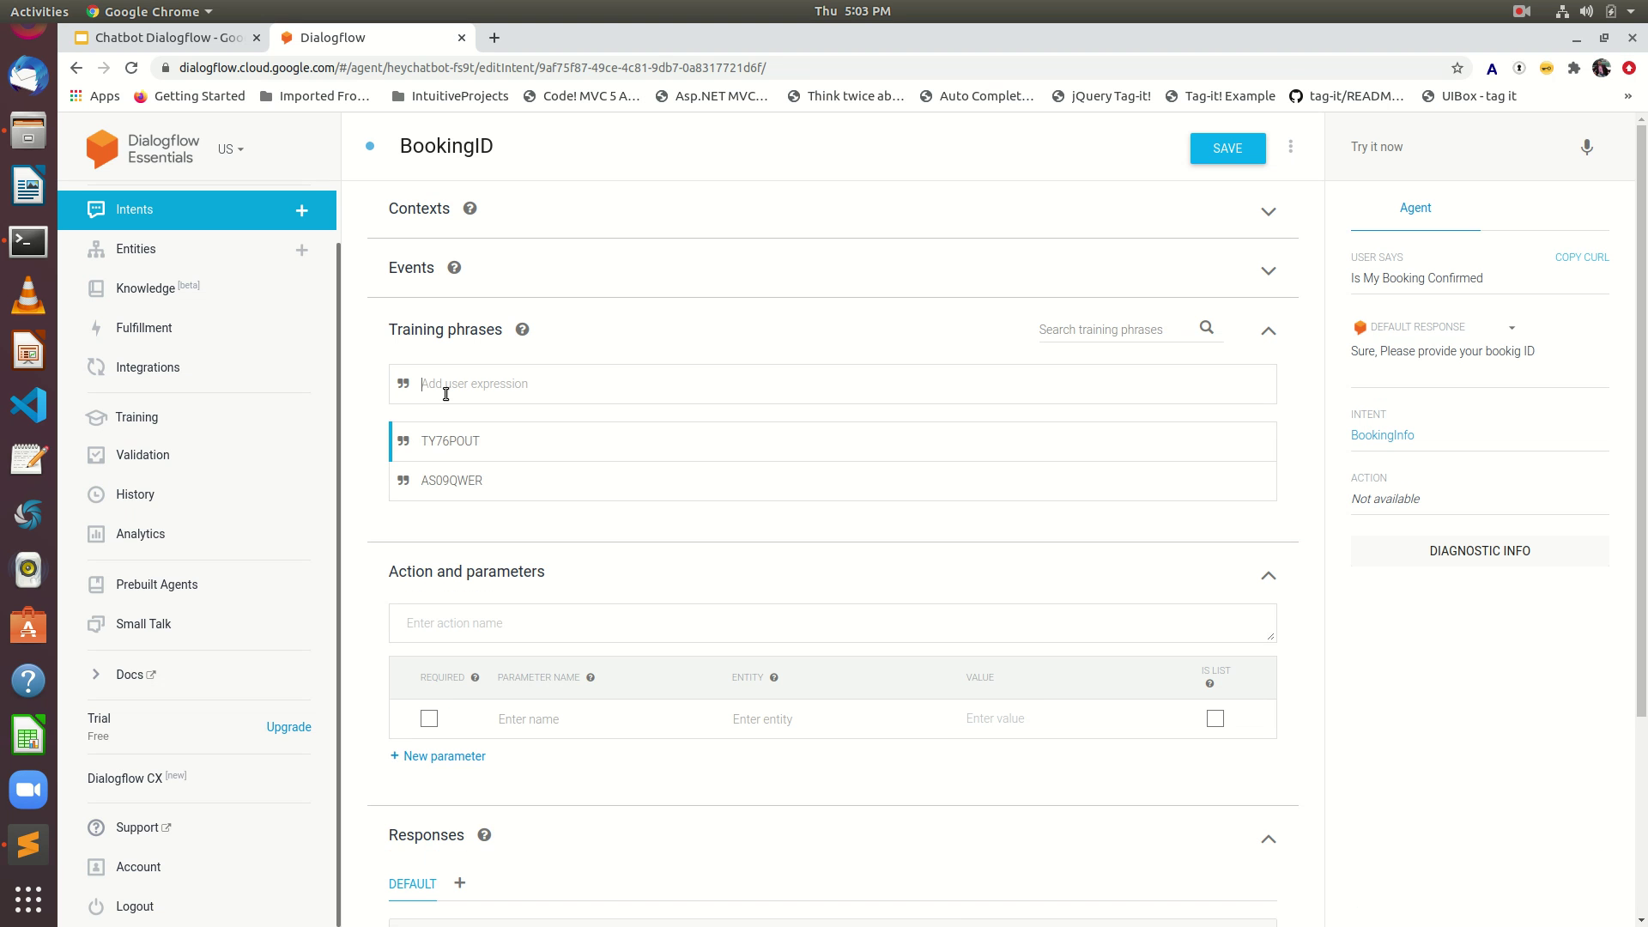
pyautogui.write('PA')
pyautogui.write('6Z')
pyautogui.press('Return')
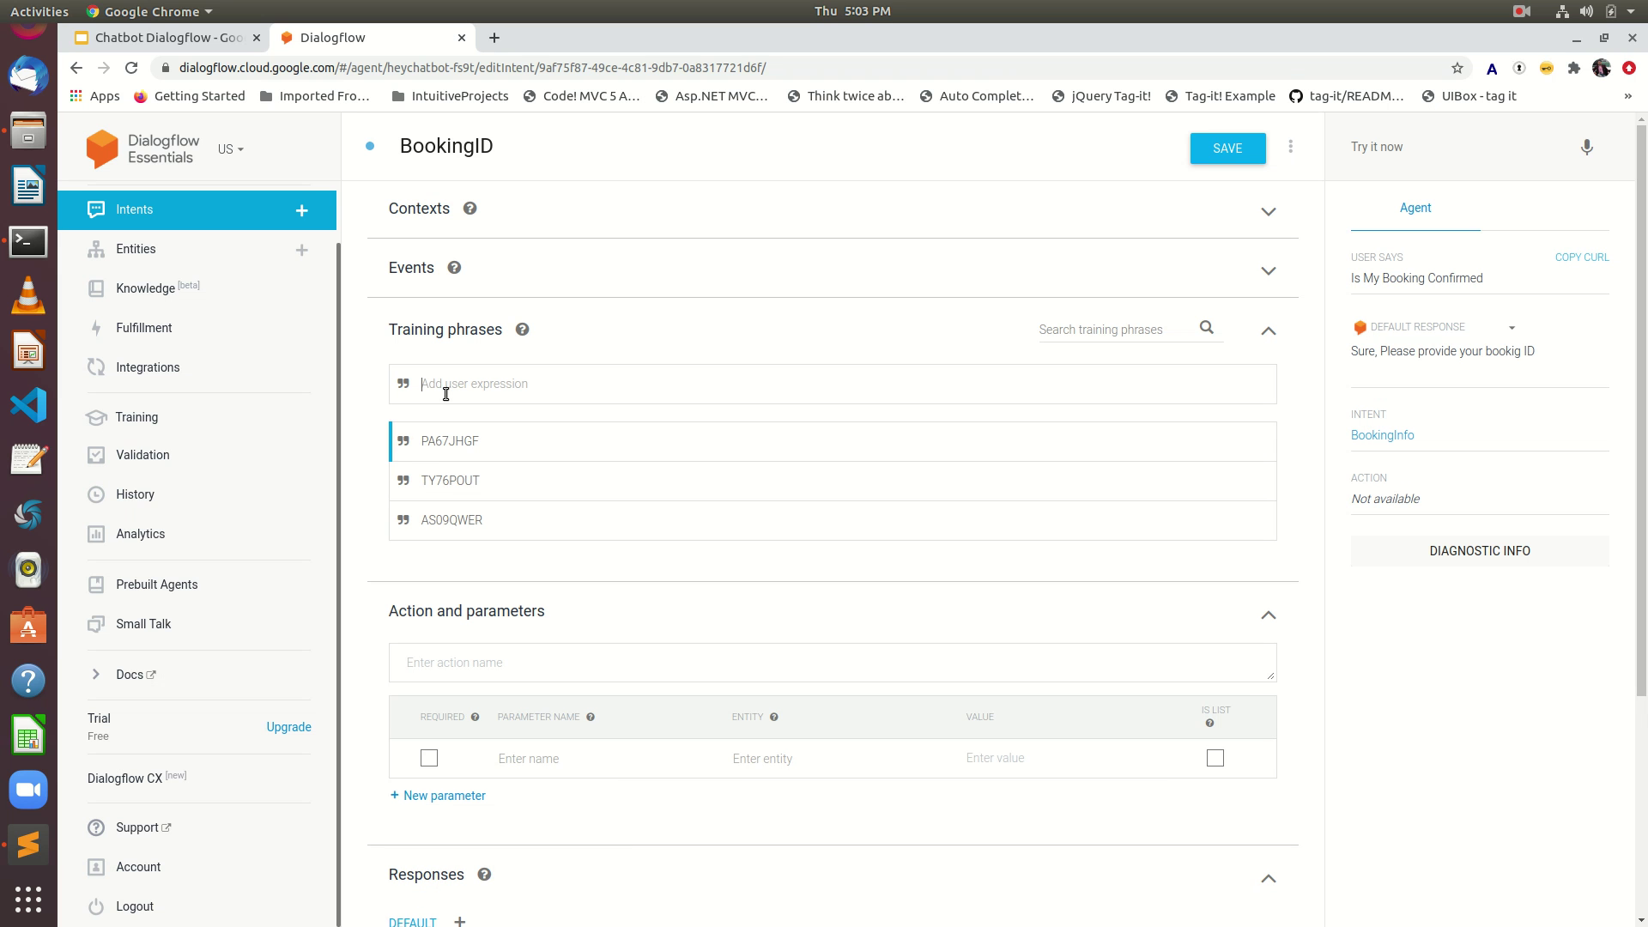
pyautogui.write('KA')
pyautogui.write('$%')
pyautogui.write('556')
pyautogui.write('MNBG')
pyautogui.press('Return')
# - Check the entities offered for annotating the booking ID phrases without assigning one, and save the BookingID intent
pyautogui.doubleClick(443, 518)
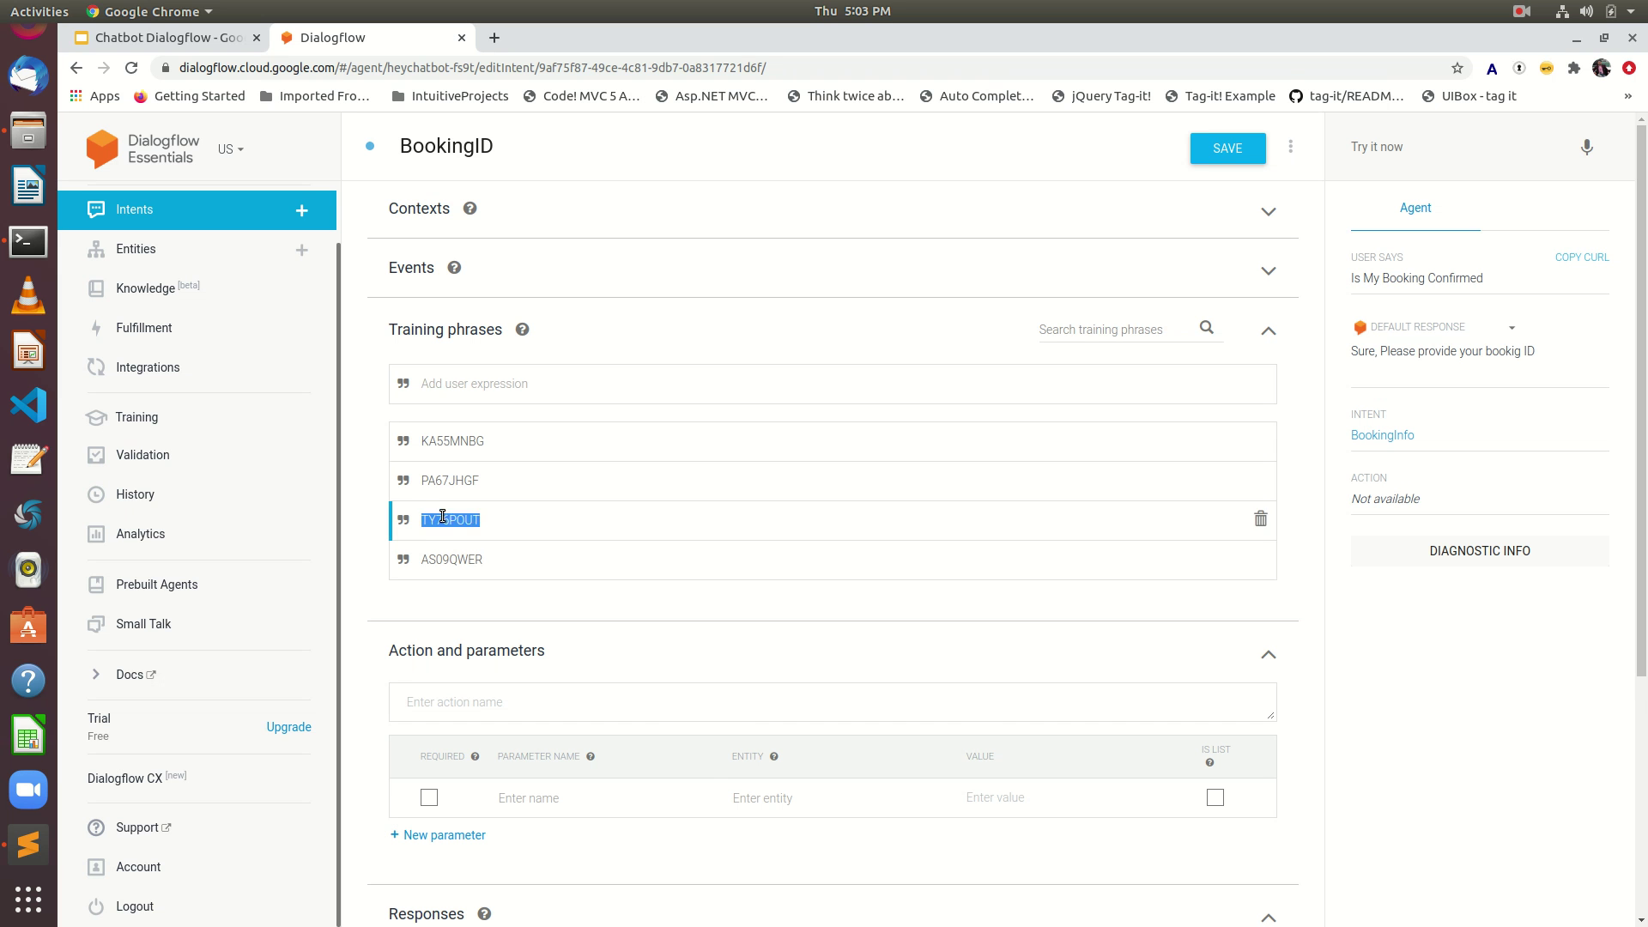
pyautogui.click(1371, 682)
pyautogui.click(1222, 153)
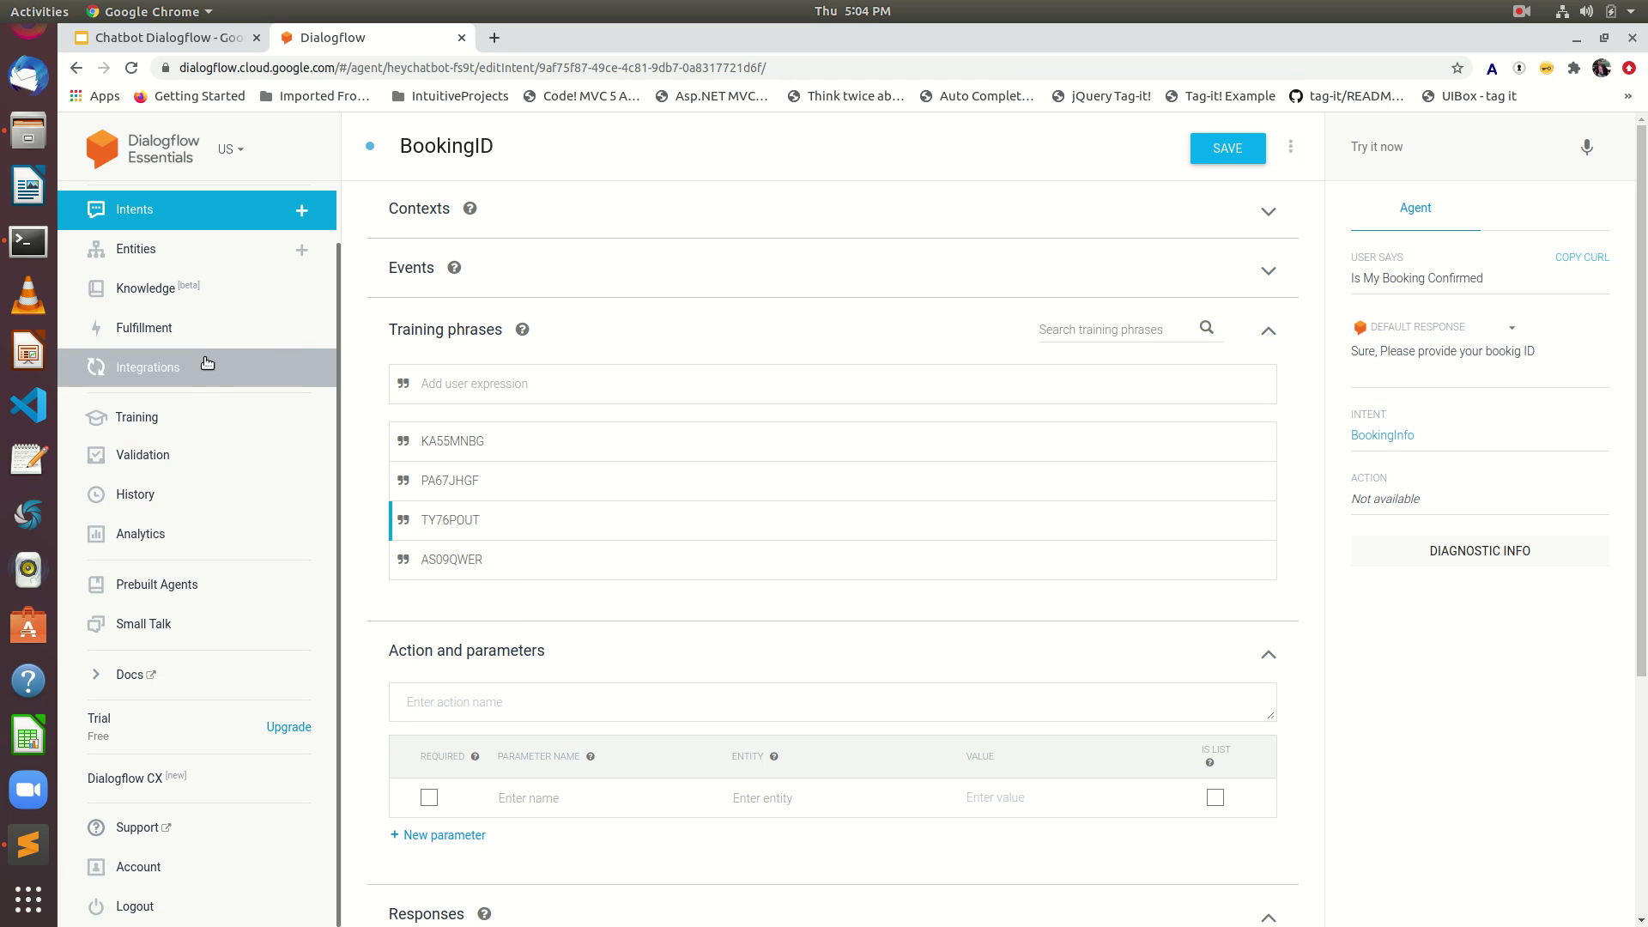
pyautogui.doubleClick(460, 439)
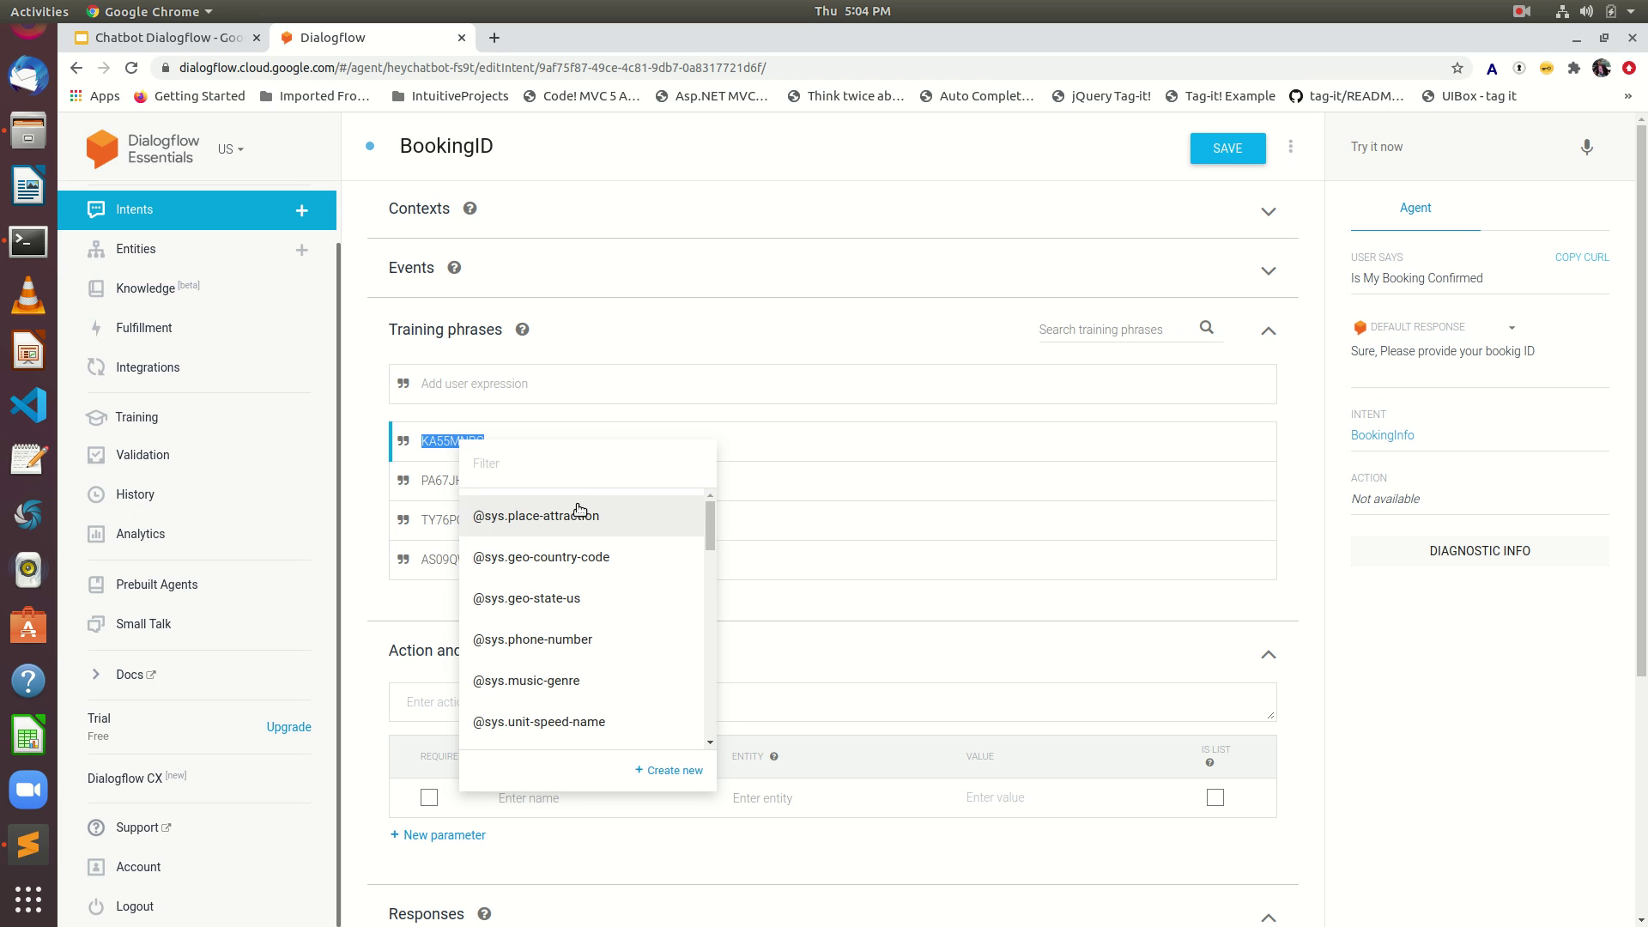
pyautogui.moveTo(707, 527); pyautogui.dragTo(715, 570)
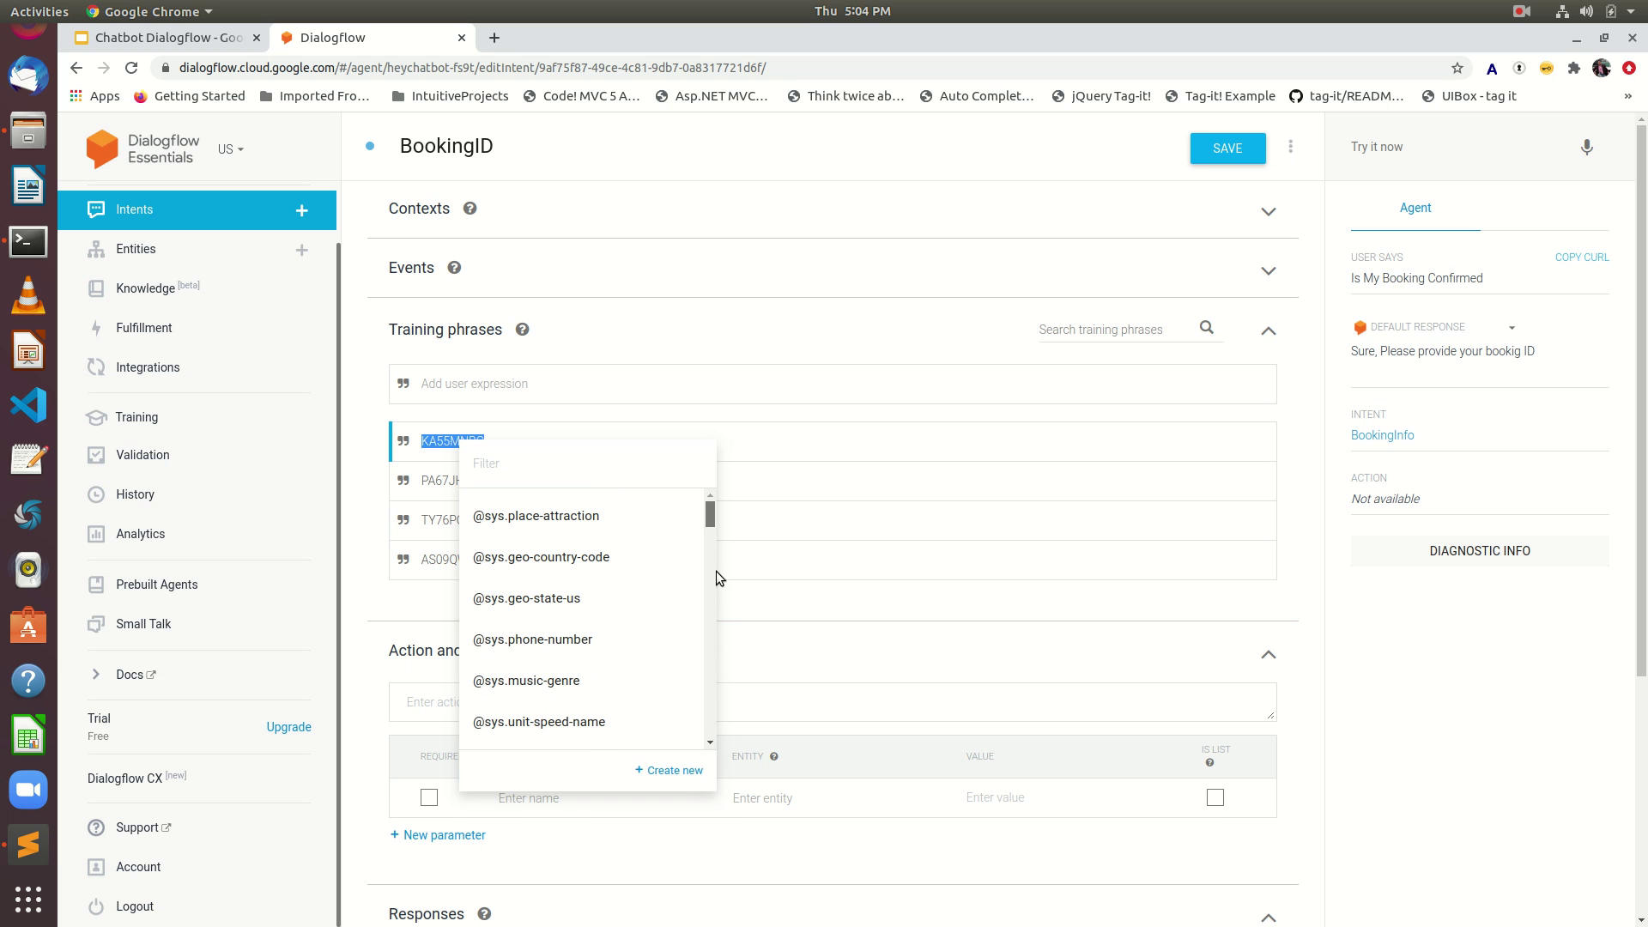
pyautogui.click(1422, 715)
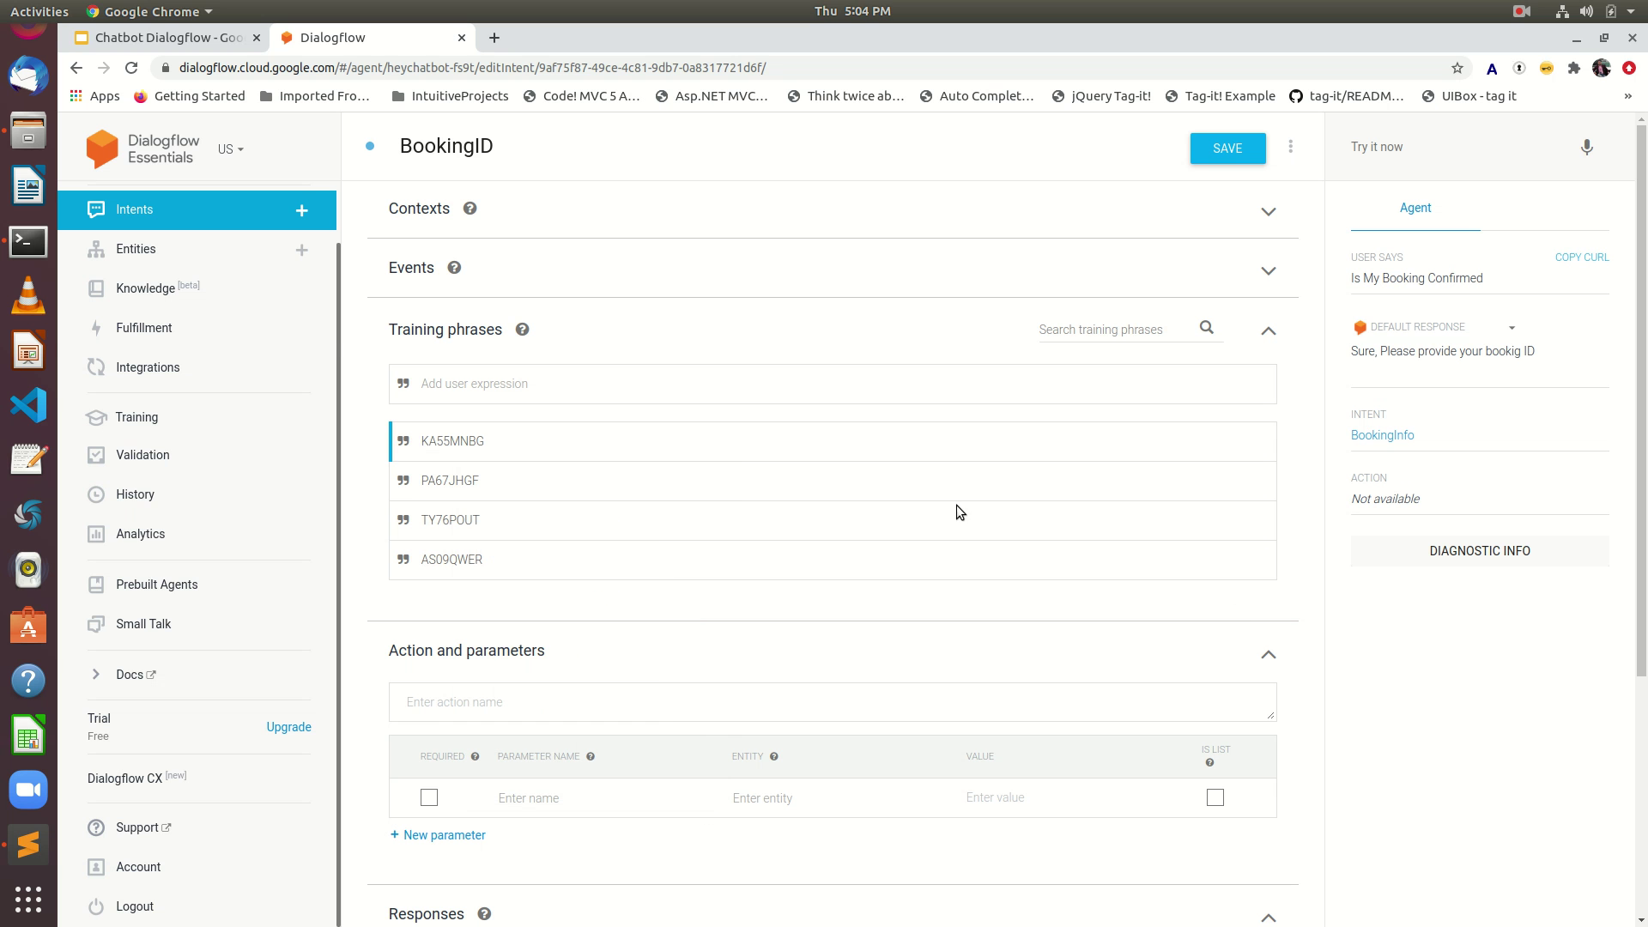
pyautogui.doubleClick(470, 442)
pyautogui.click(723, 312)
pyautogui.click(1229, 147)
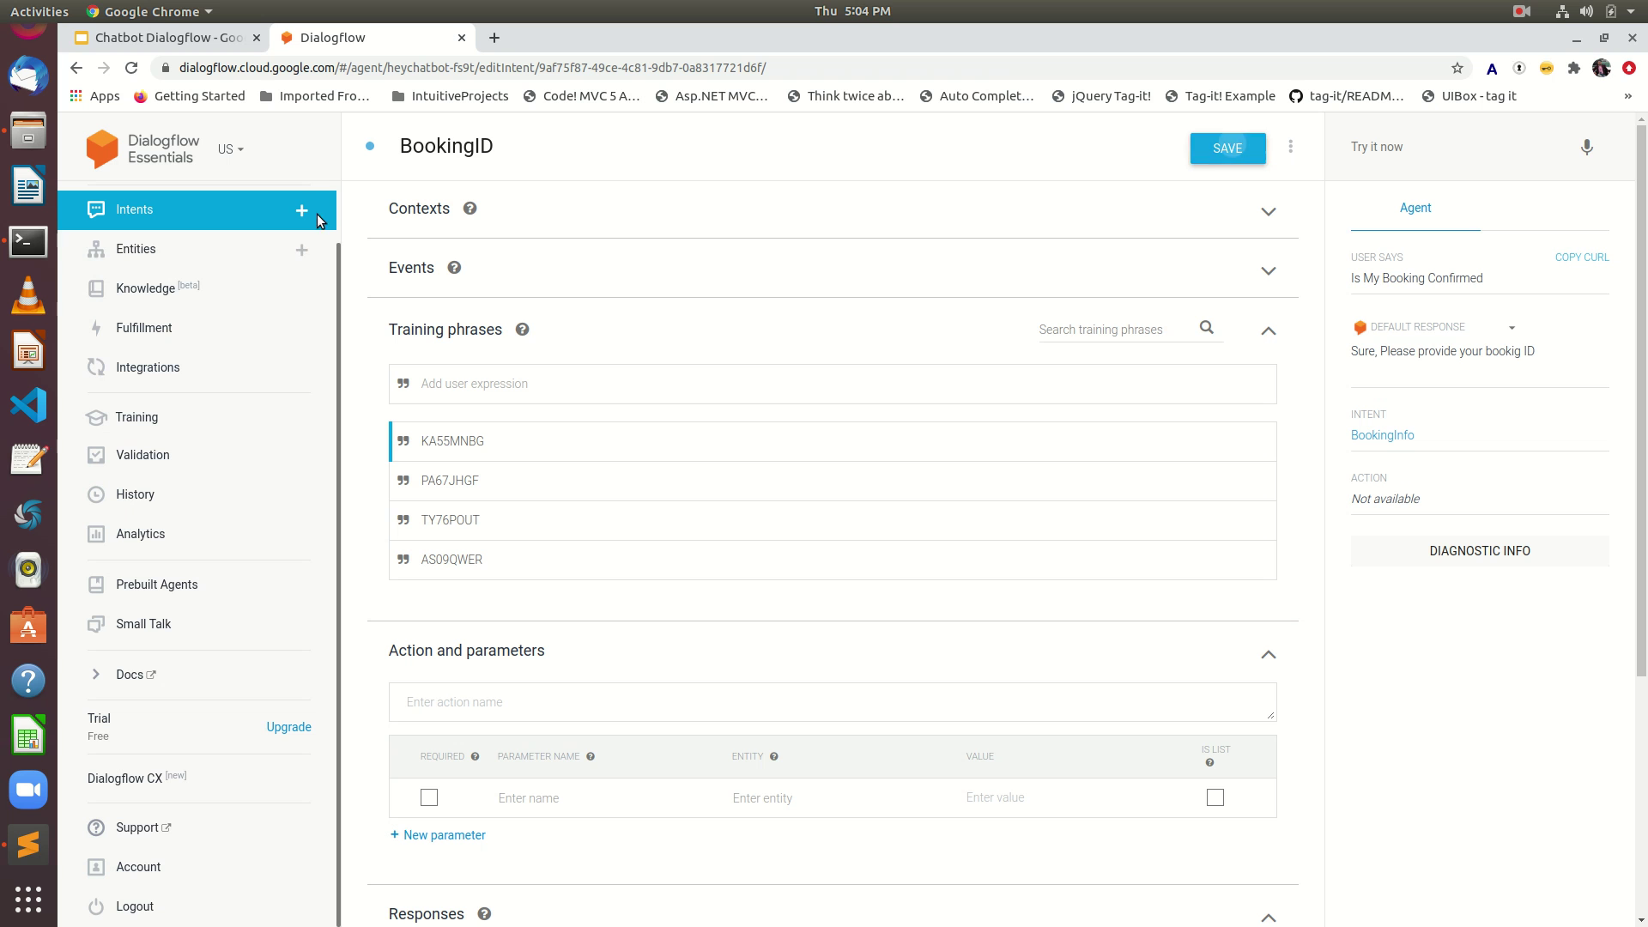
# - Start a new custom entity and name it BookingID
pyautogui.click(206, 253)
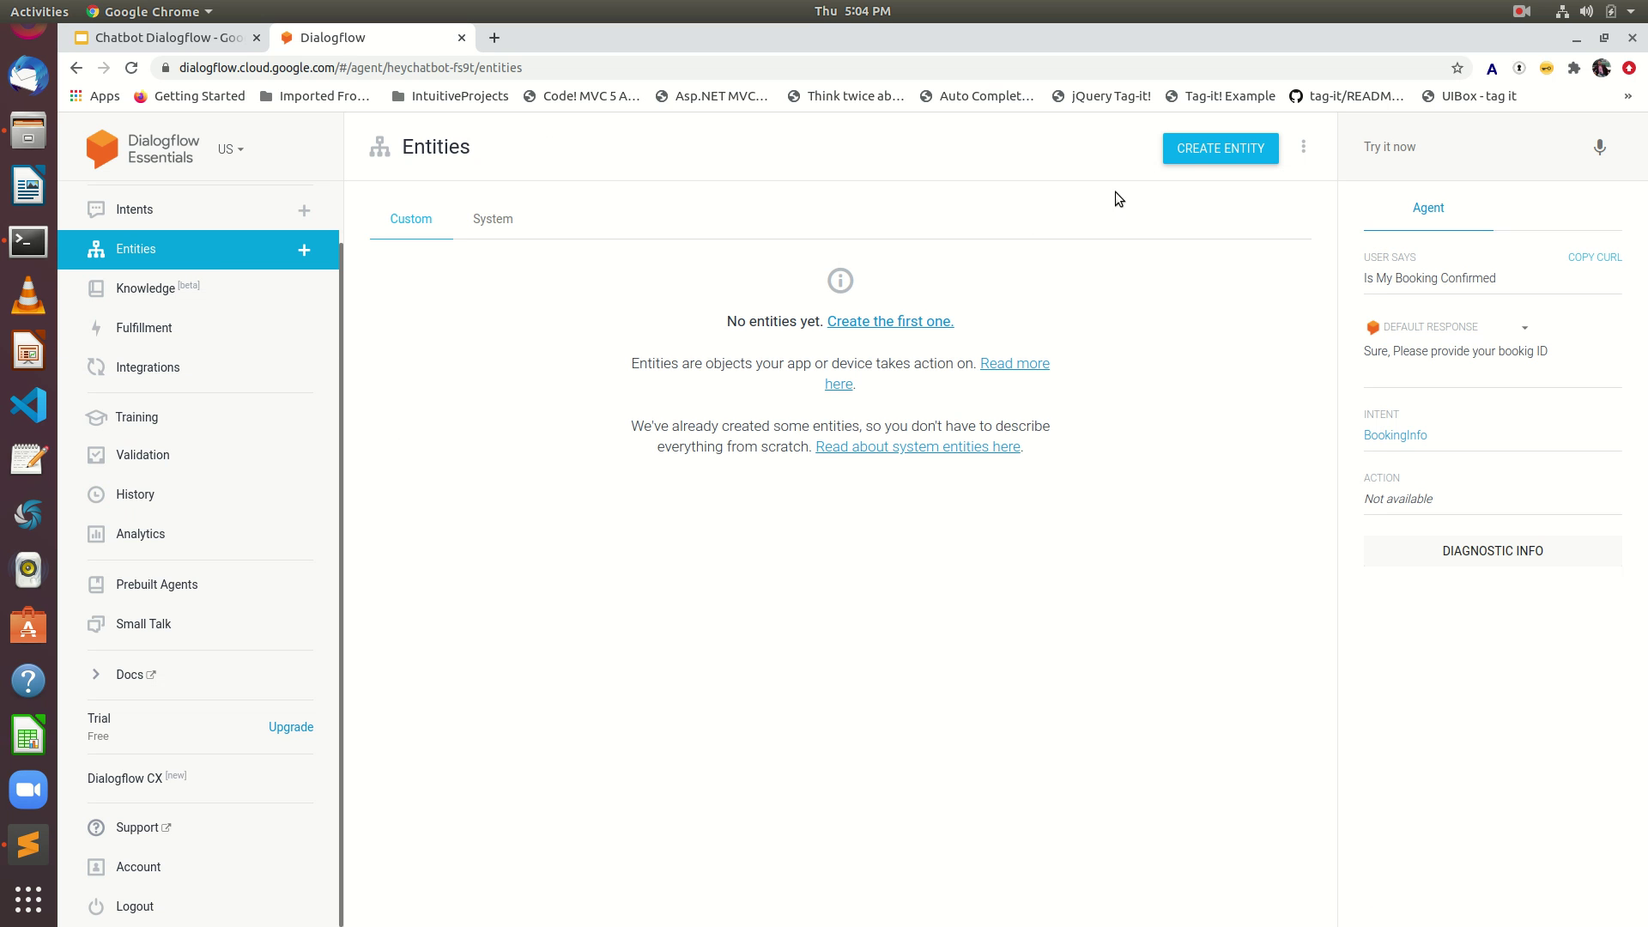
pyautogui.click(1193, 163)
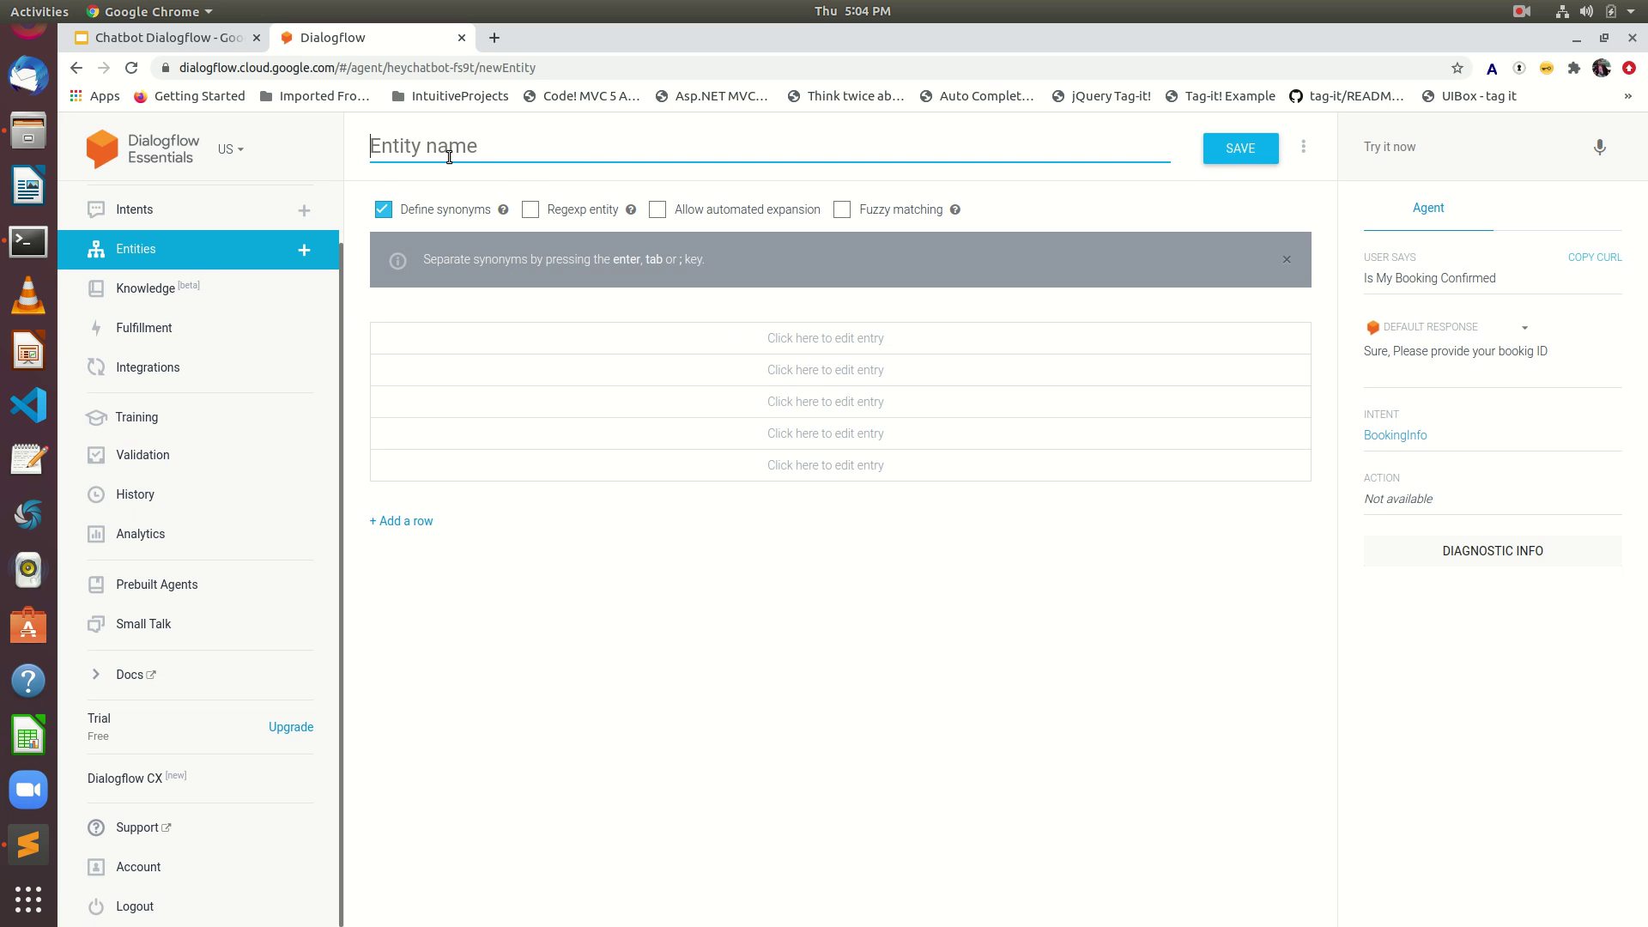
pyautogui.write('Booki')
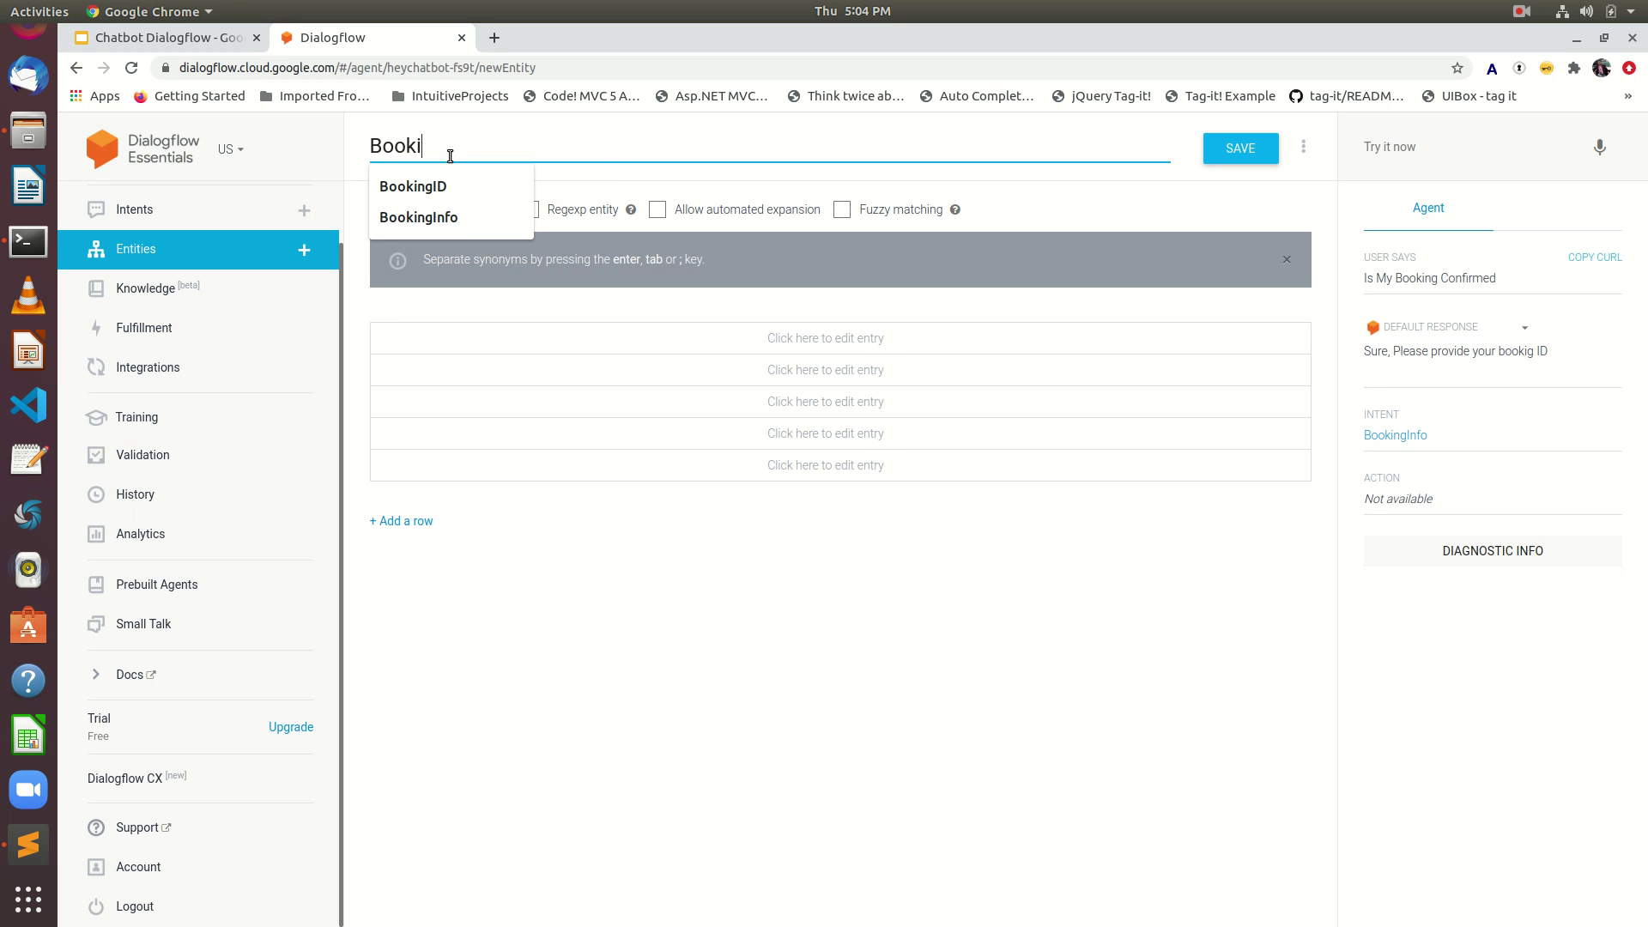
pyautogui.write('ngID')
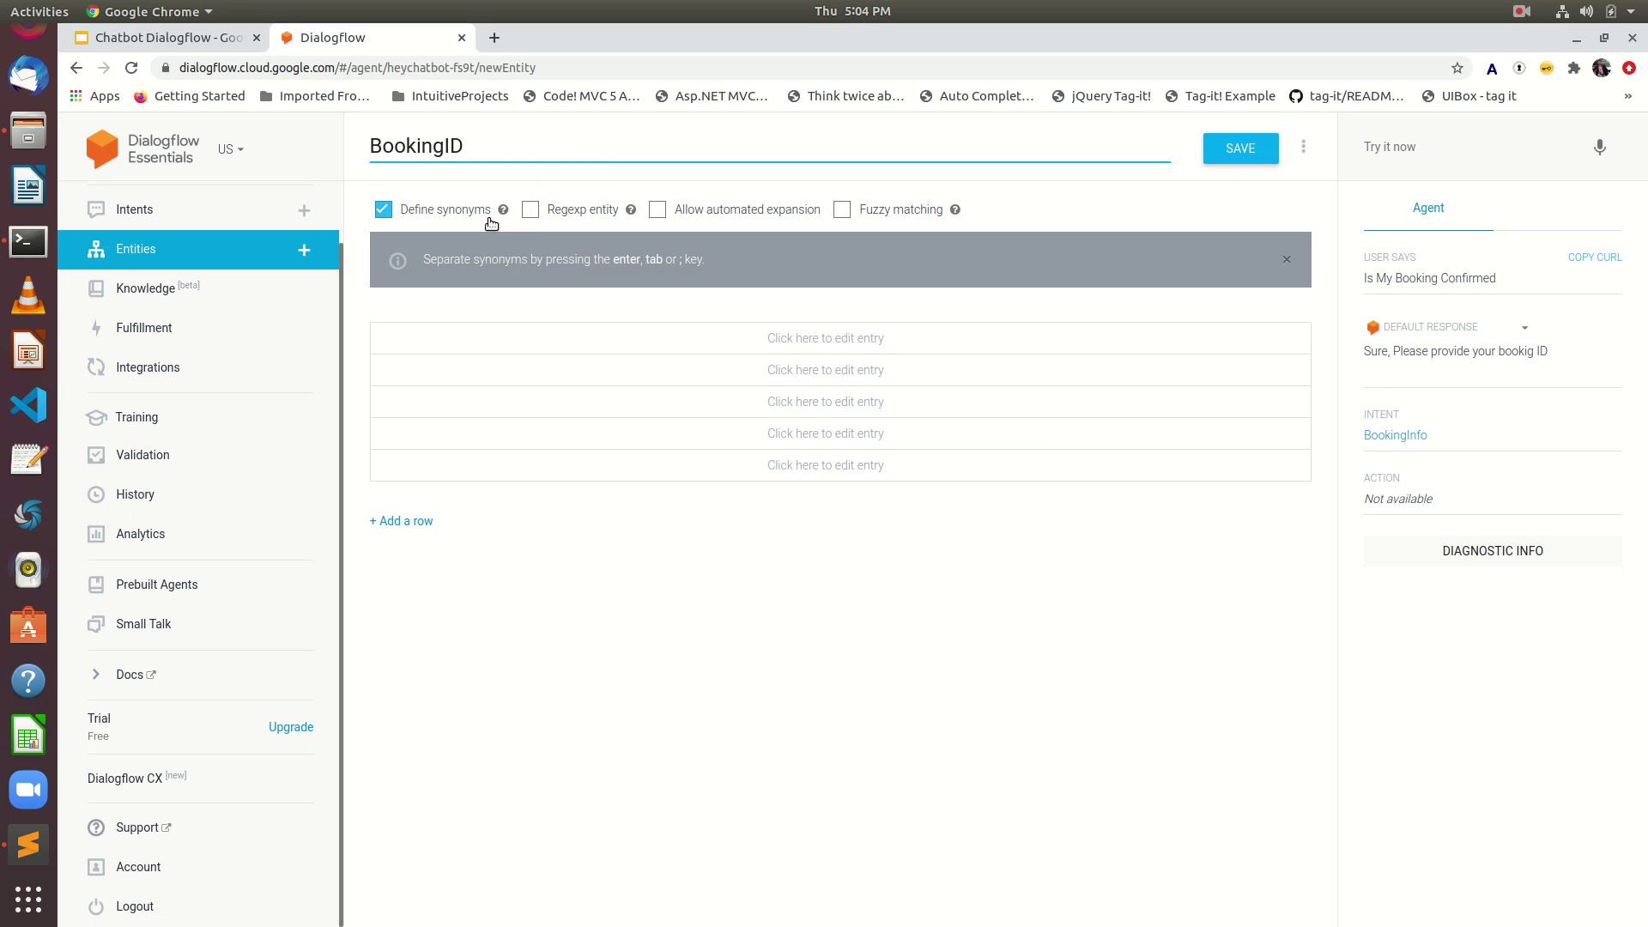
# - Add a sample booking ID as the first entry's reference value and synonym, and save the BookingID entity
pyautogui.click(796, 338)
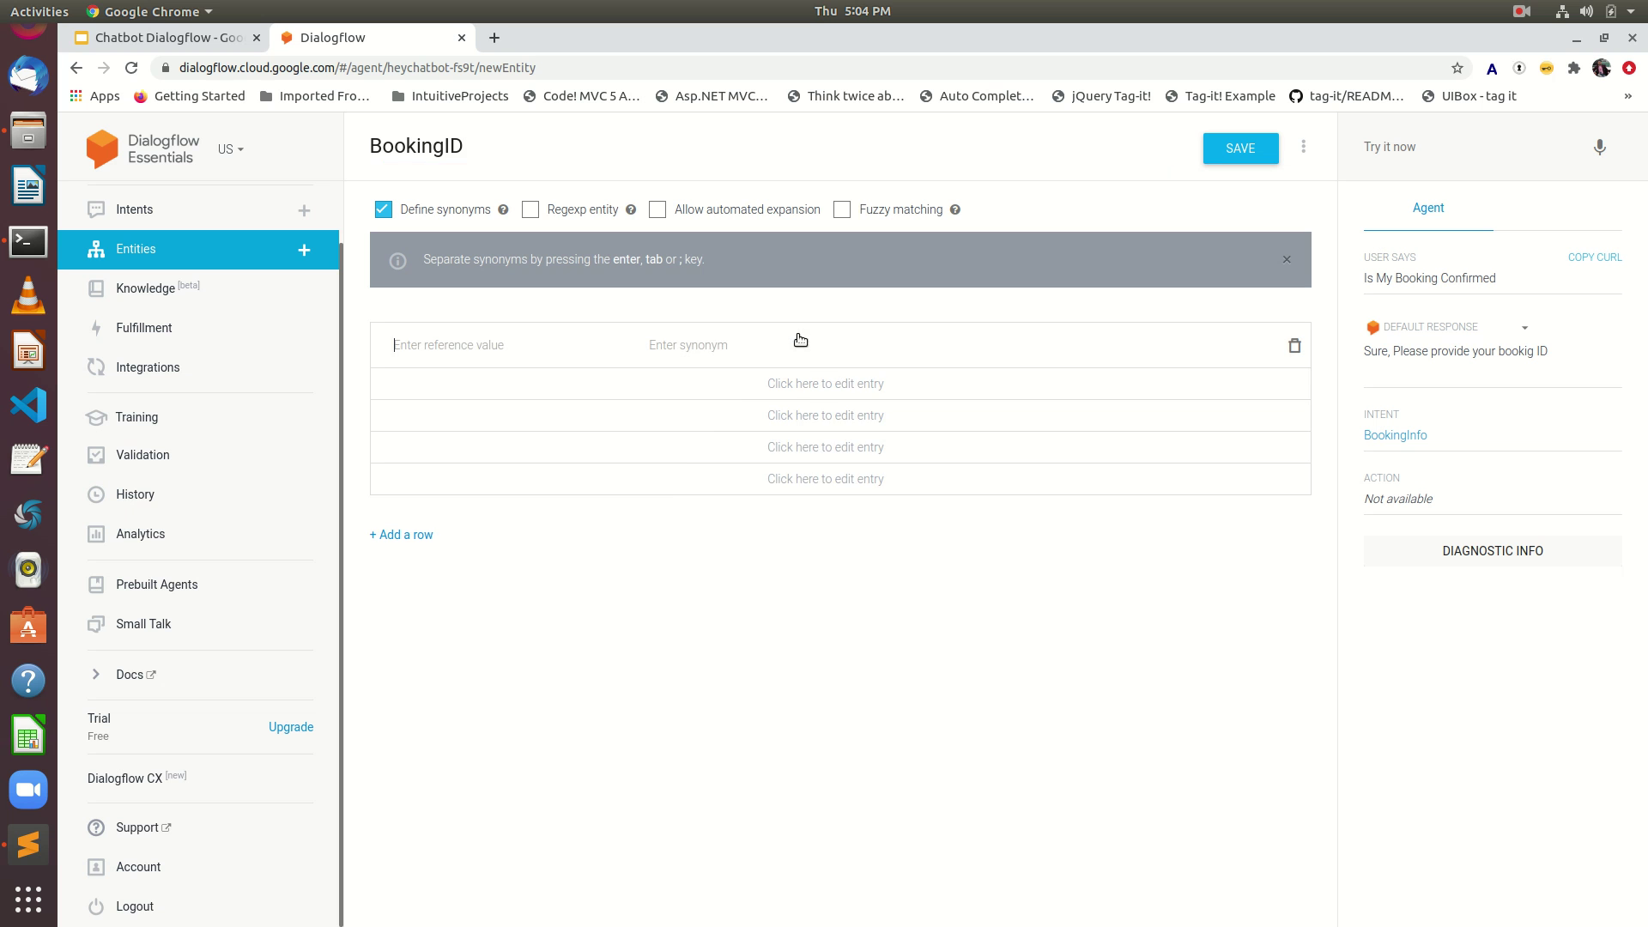
pyautogui.write('AS09QWER')
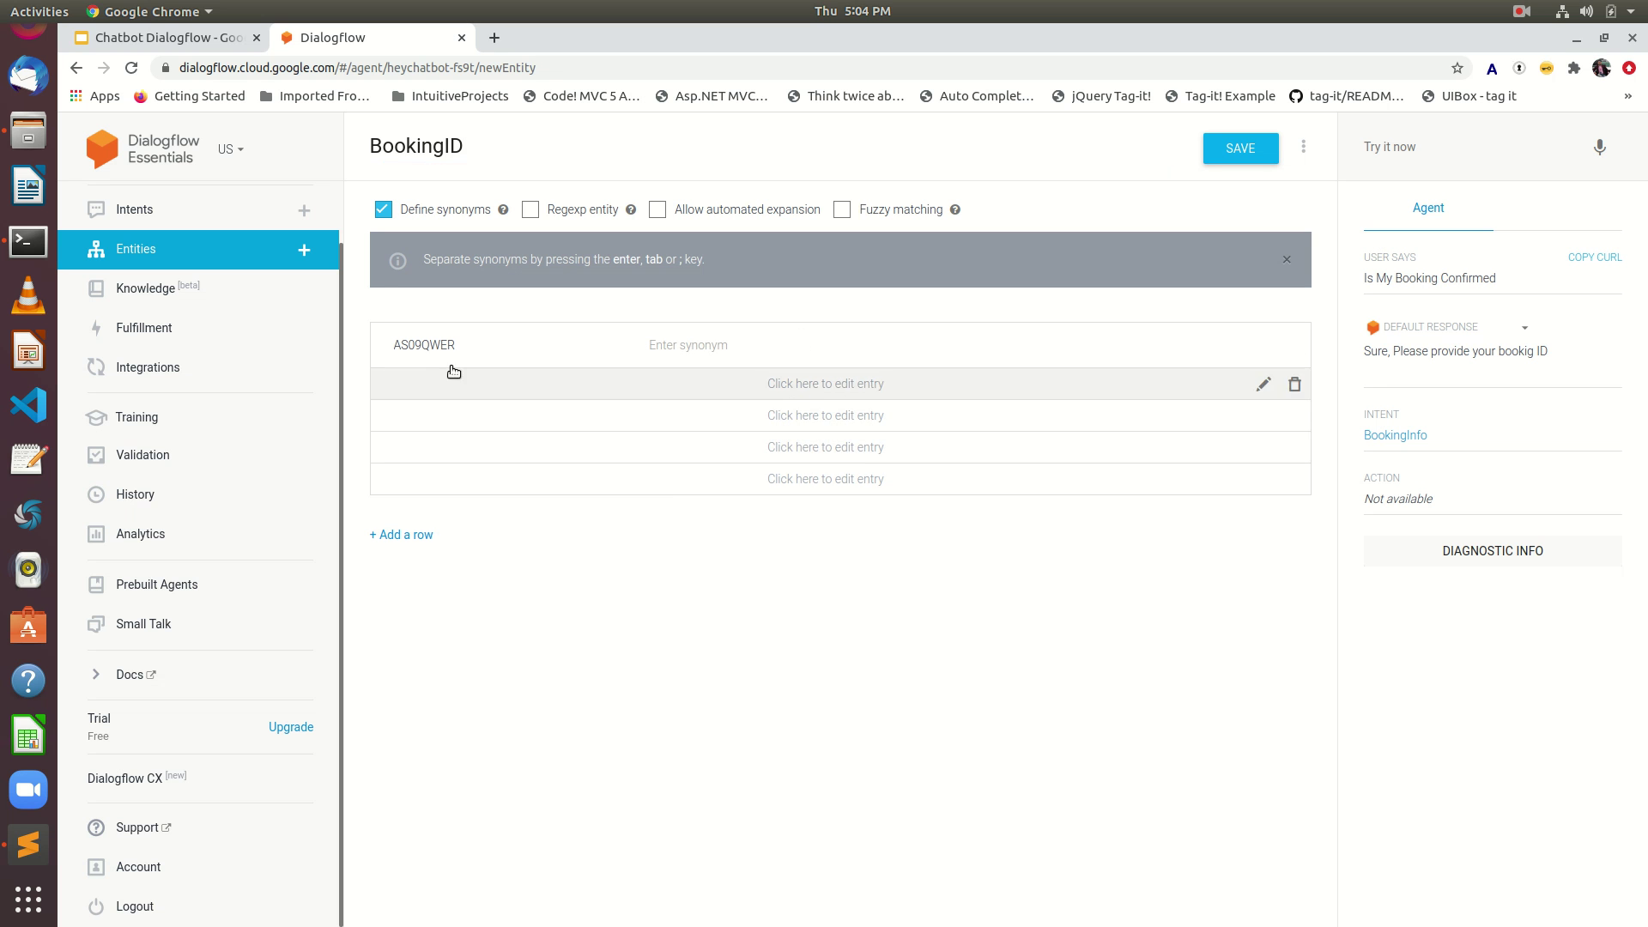
pyautogui.press('Tab')
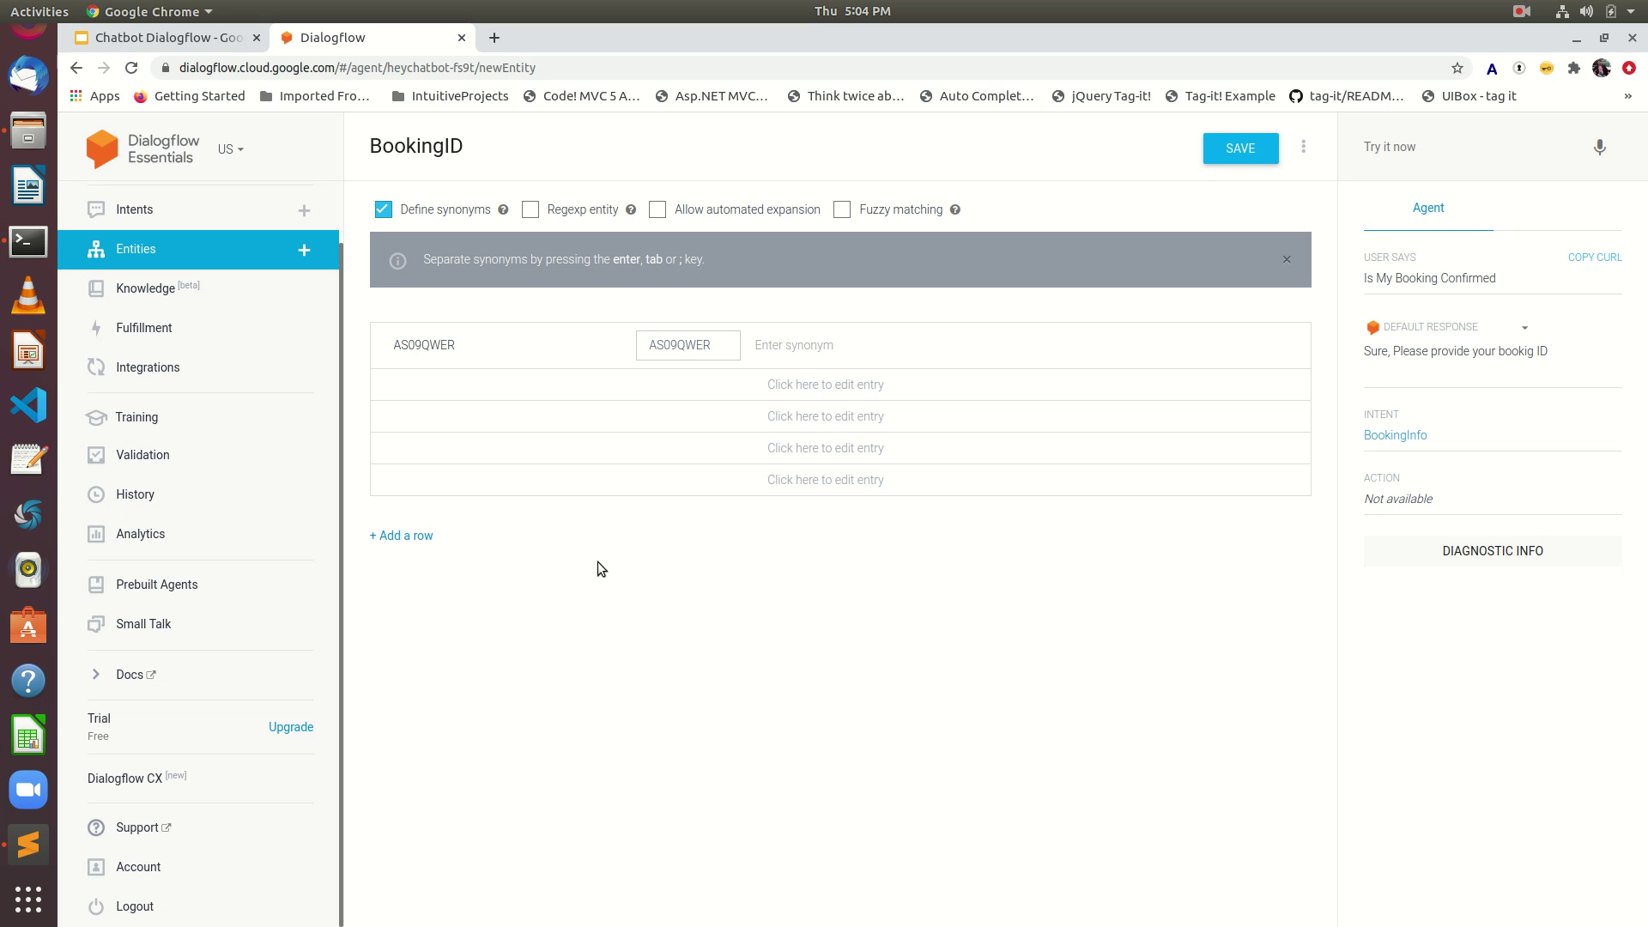
pyautogui.hotkey('ctrl', 's')
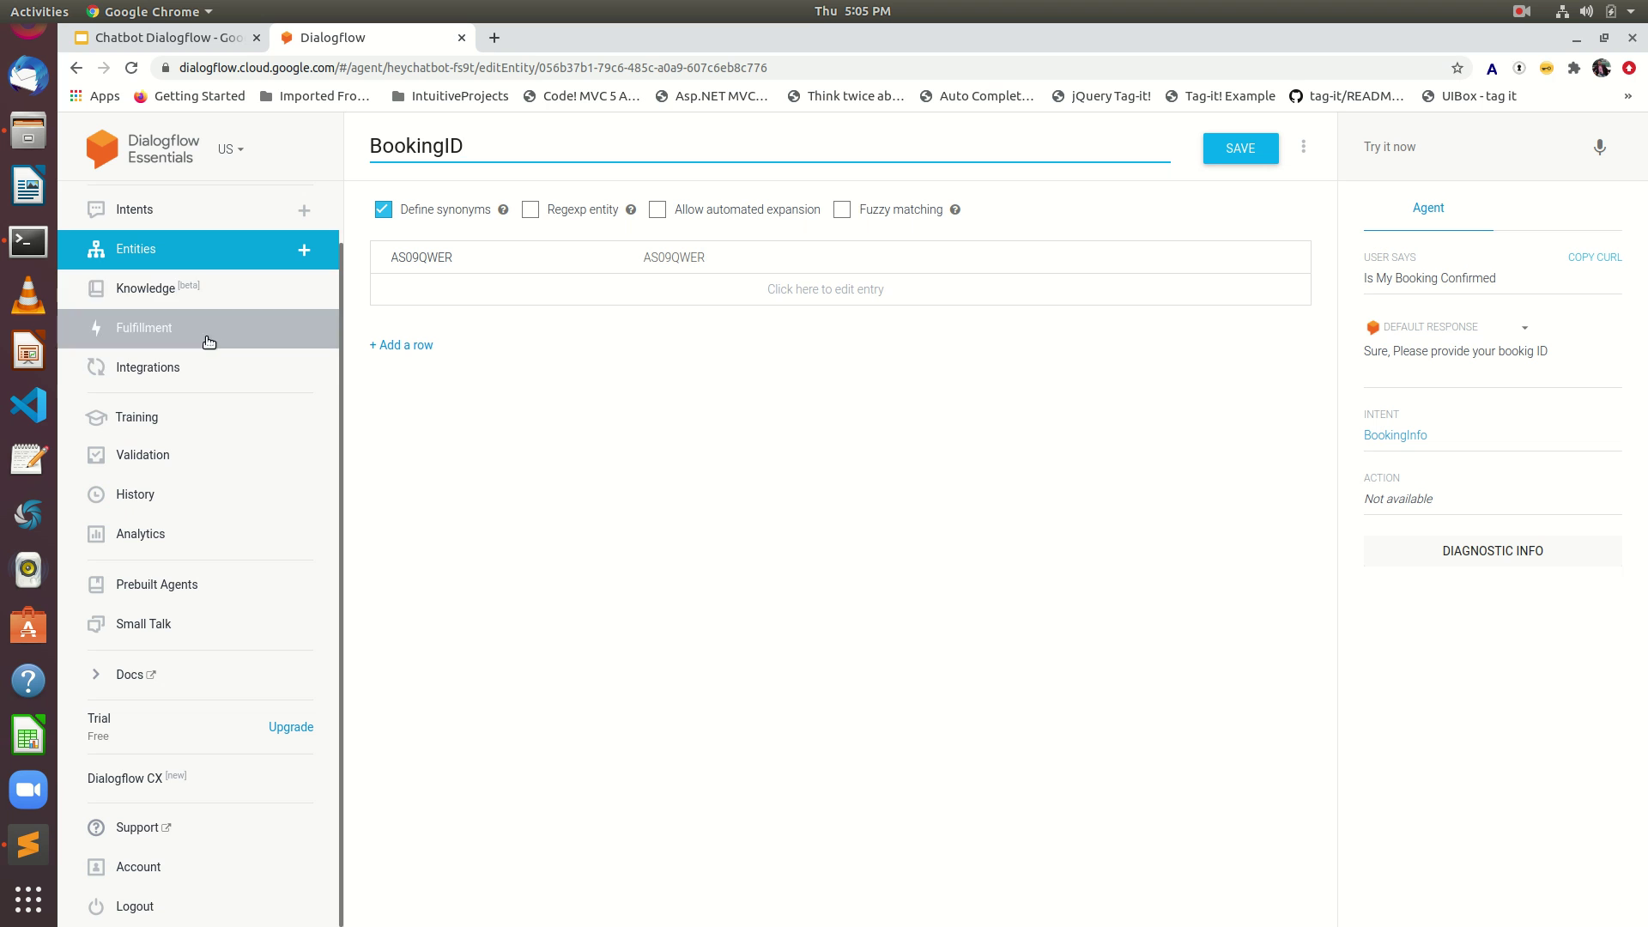
pyautogui.click(192, 221)
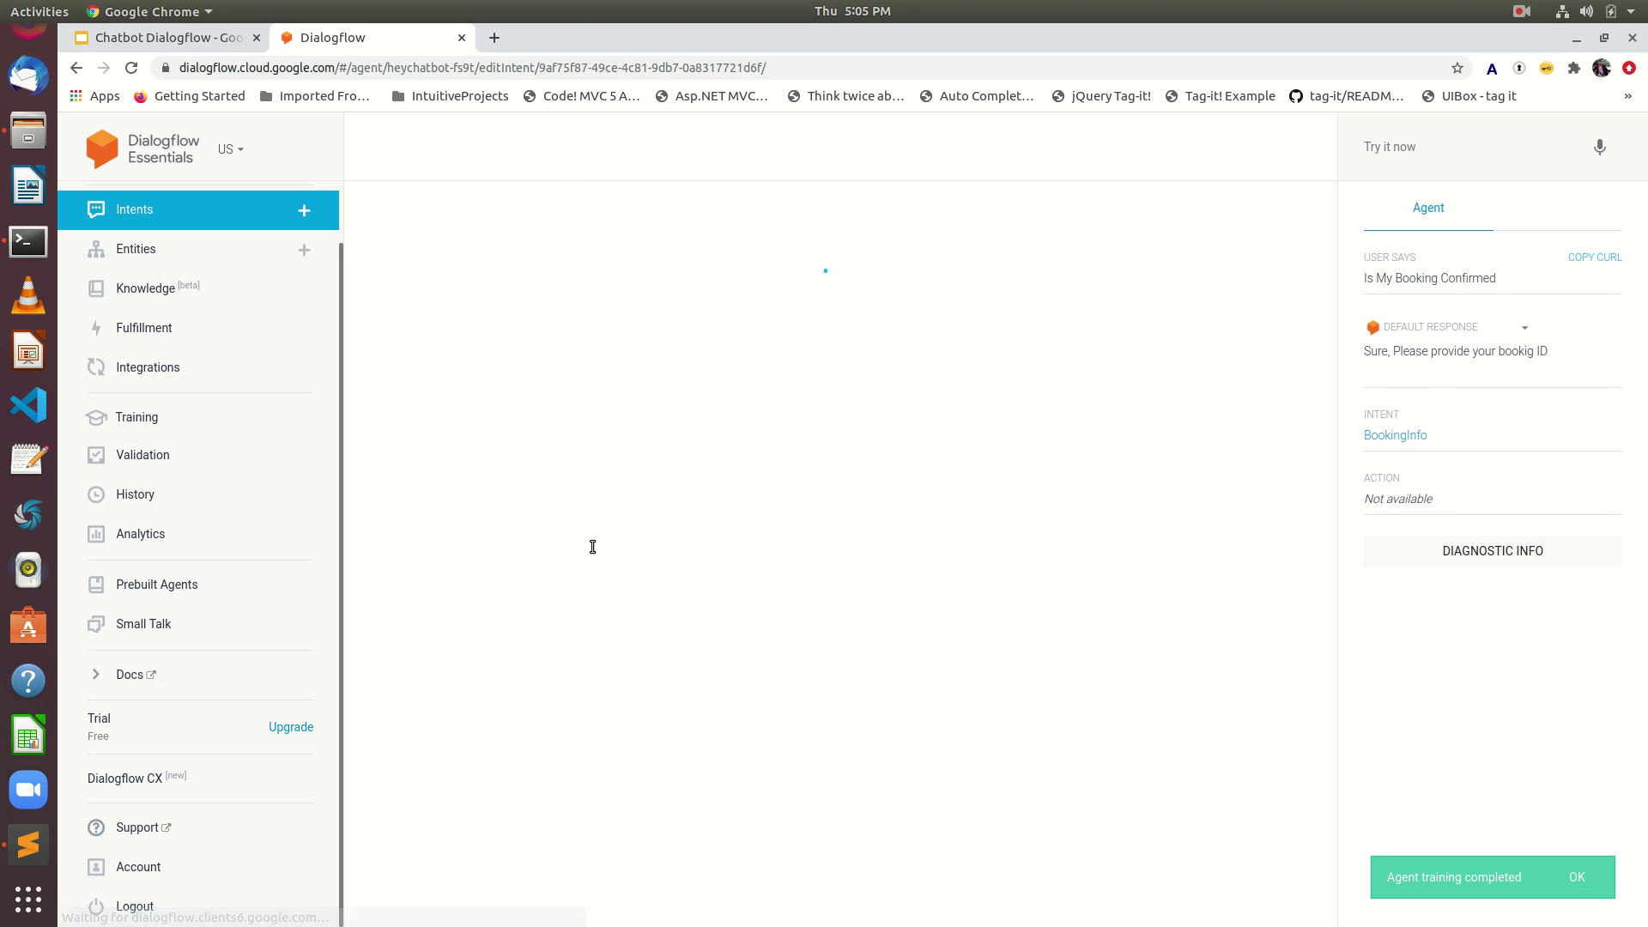
pyautogui.scroll(-3, 601, 612)
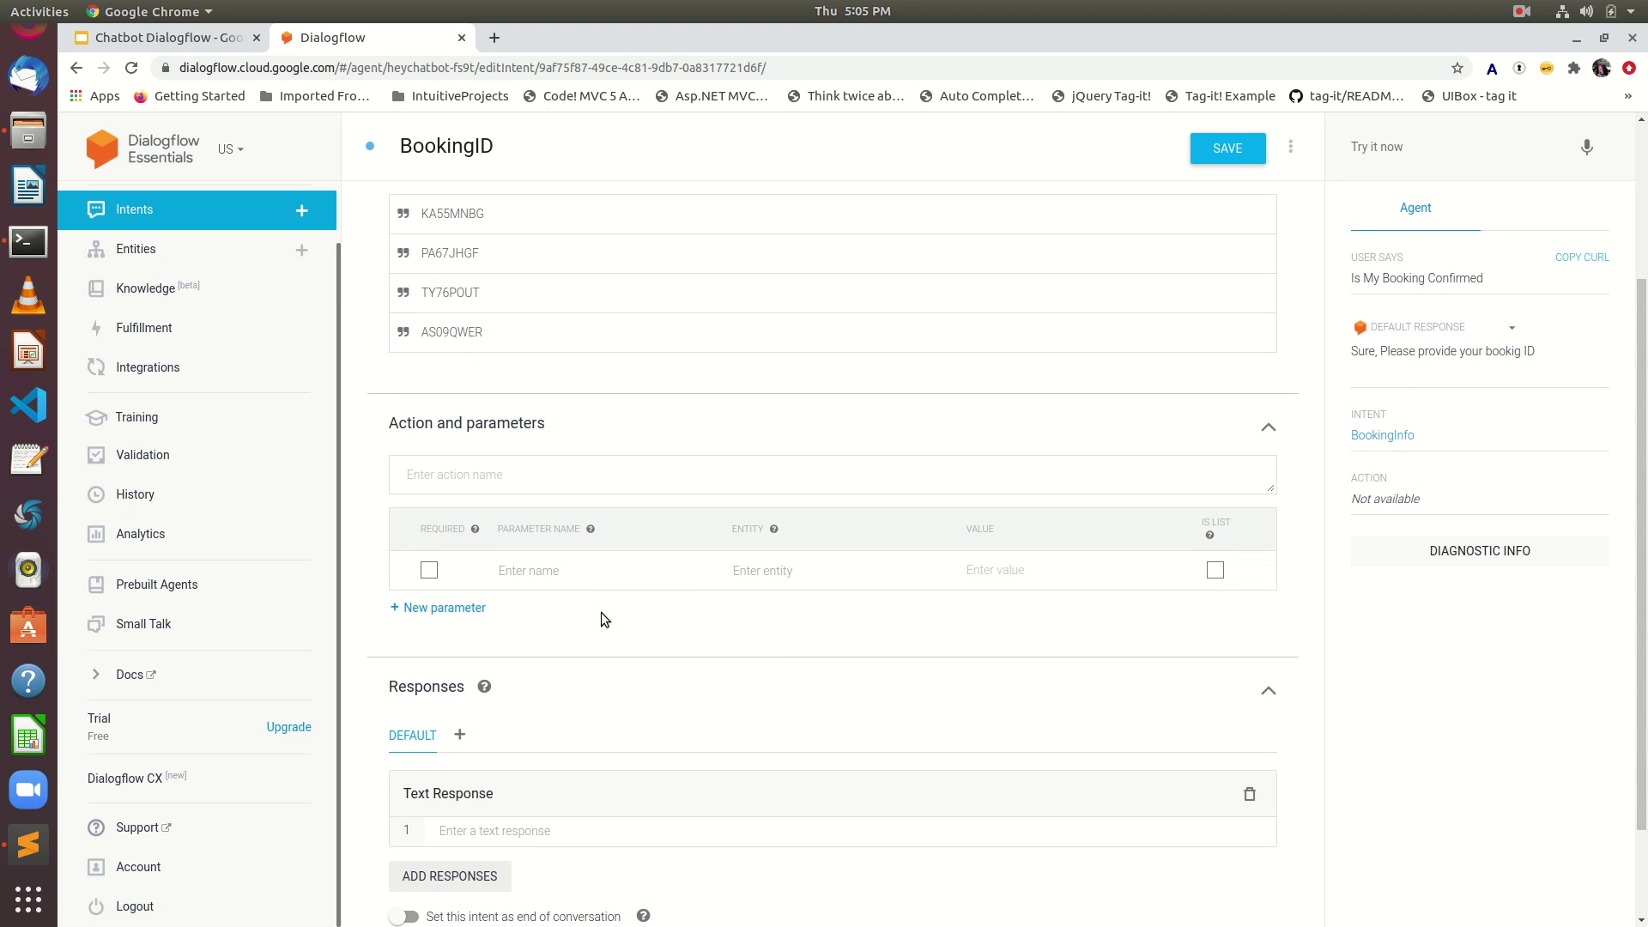
pyautogui.scroll(-2, 549, 764)
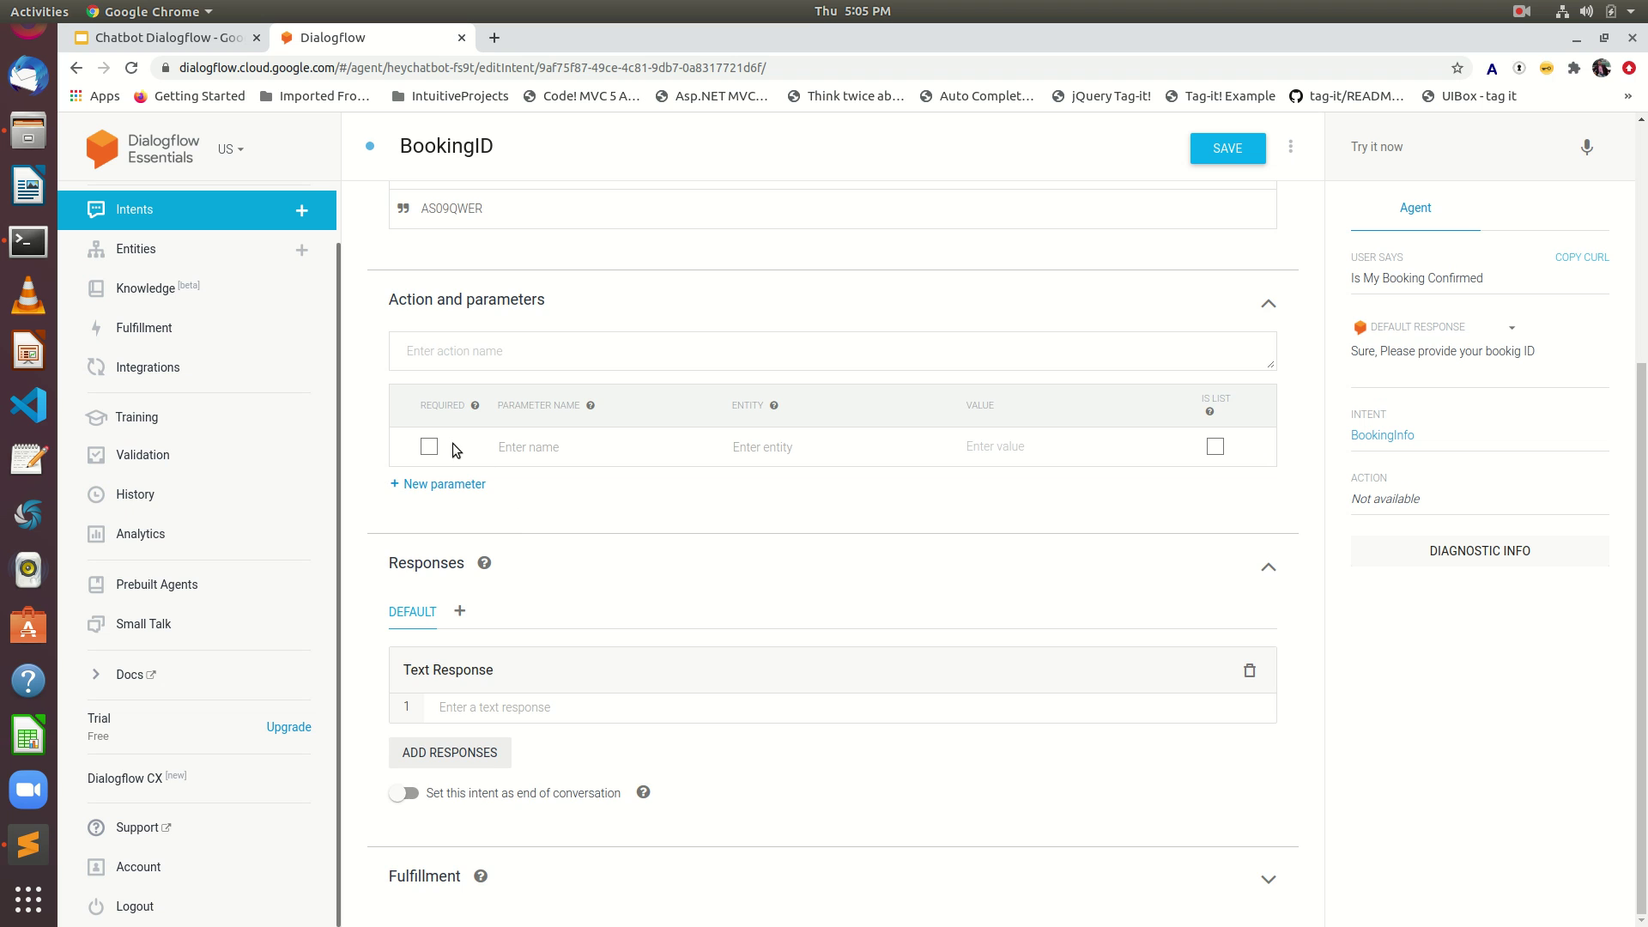
pyautogui.scroll(3, 451, 447)
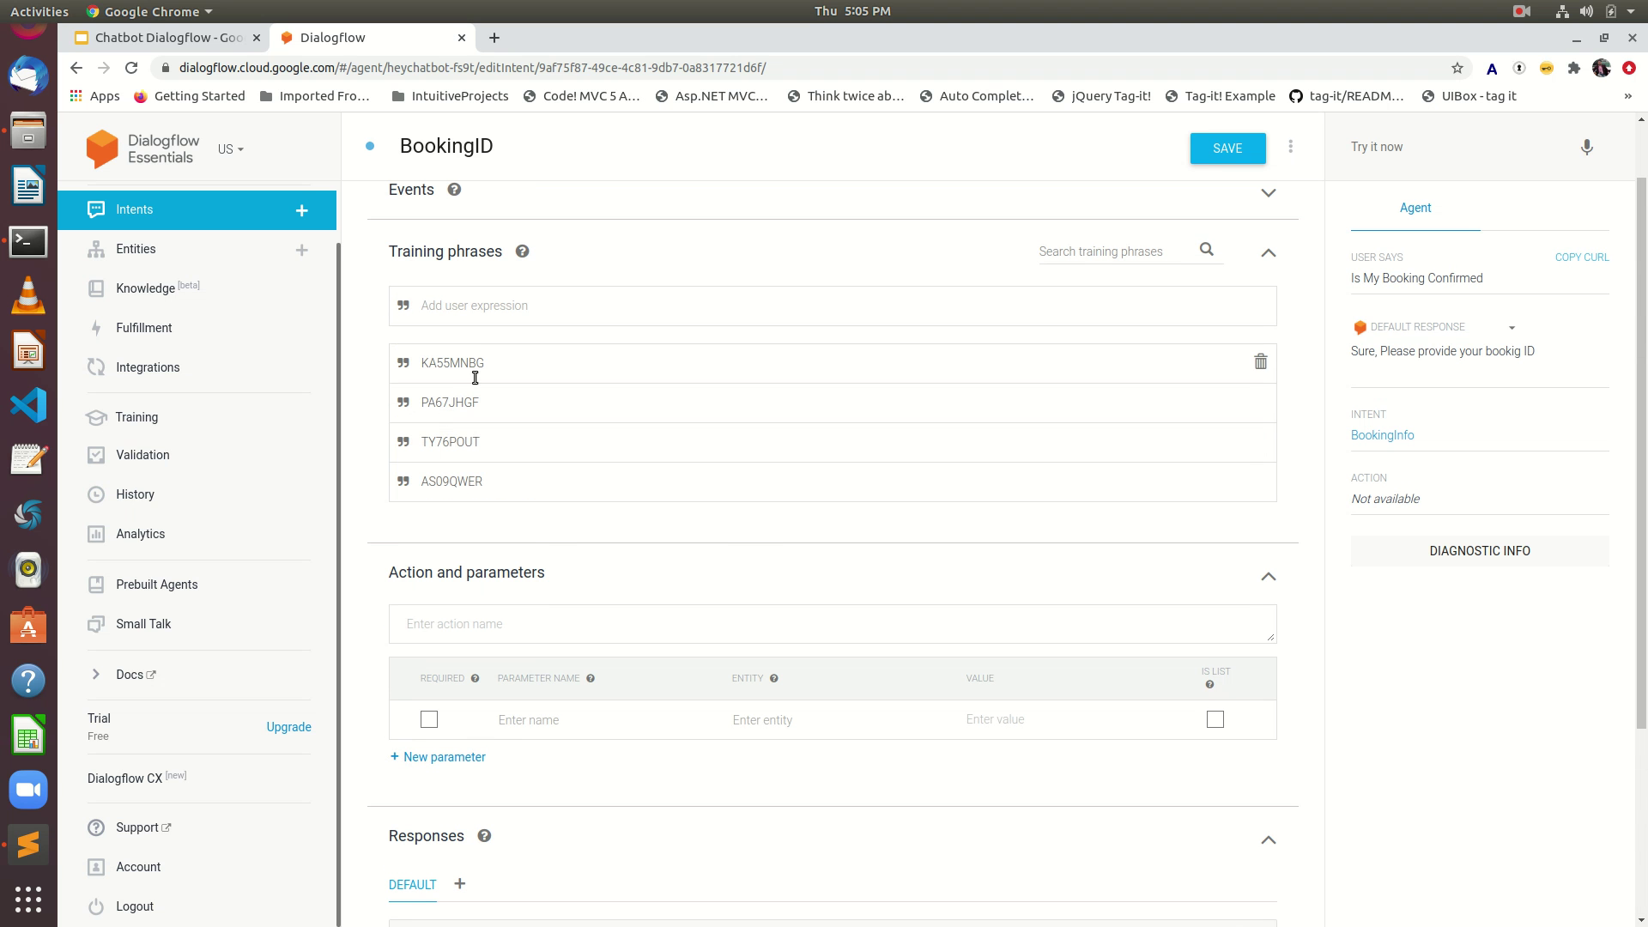
pyautogui.doubleClick(480, 363)
pyautogui.moveTo(730, 451); pyautogui.dragTo(735, 733)
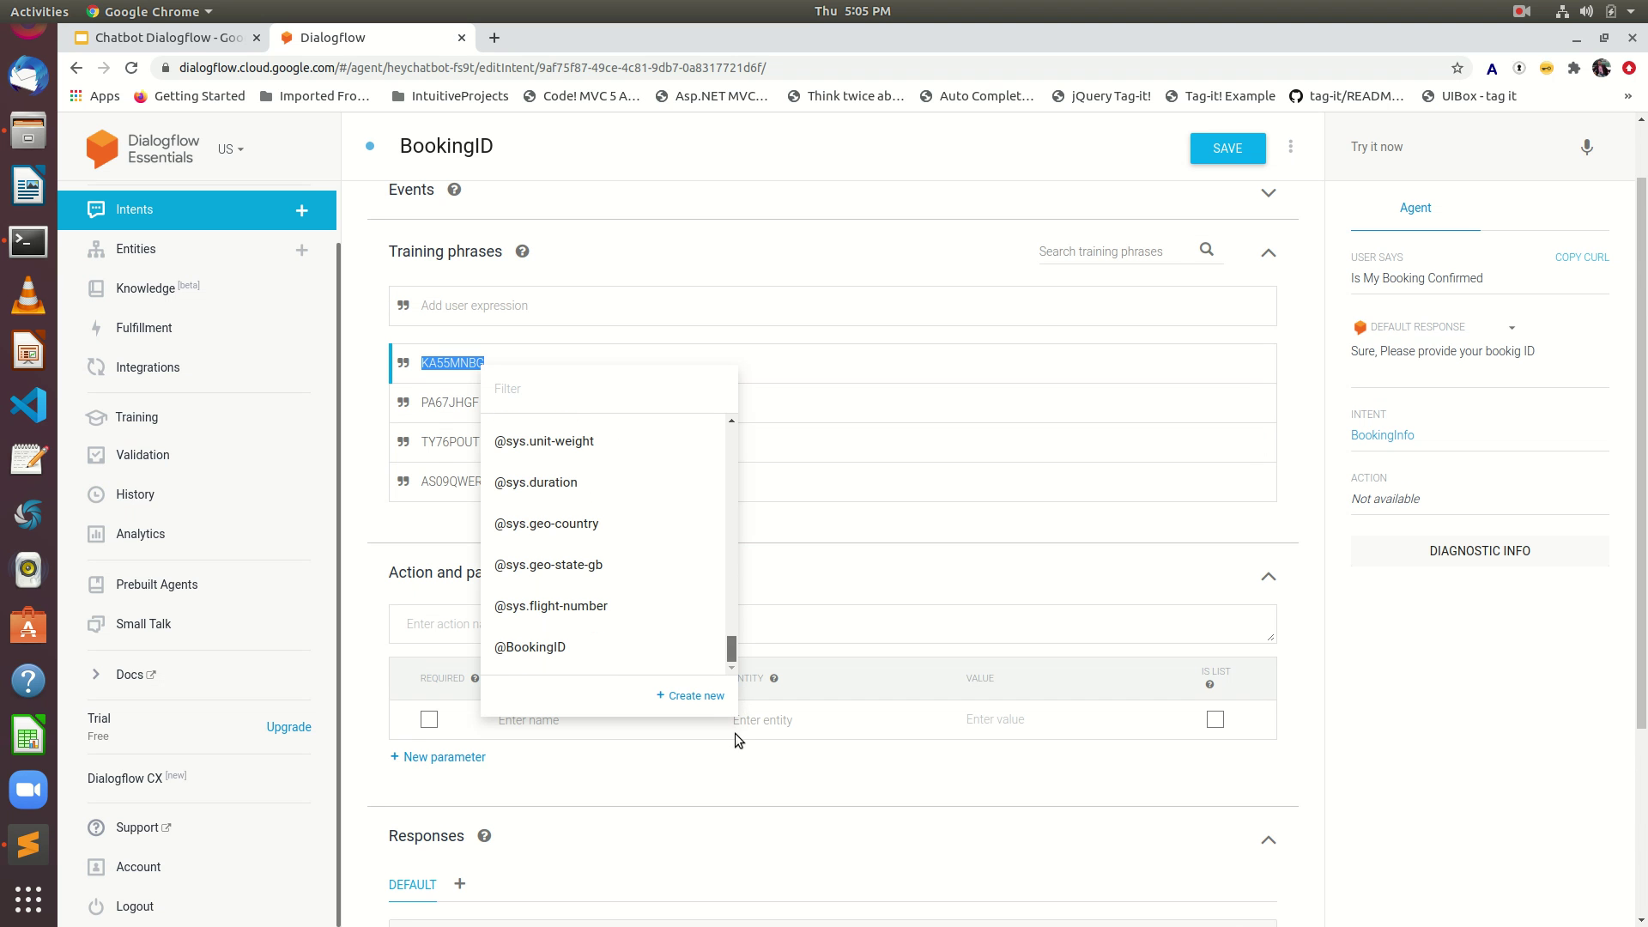
pyautogui.click(510, 645)
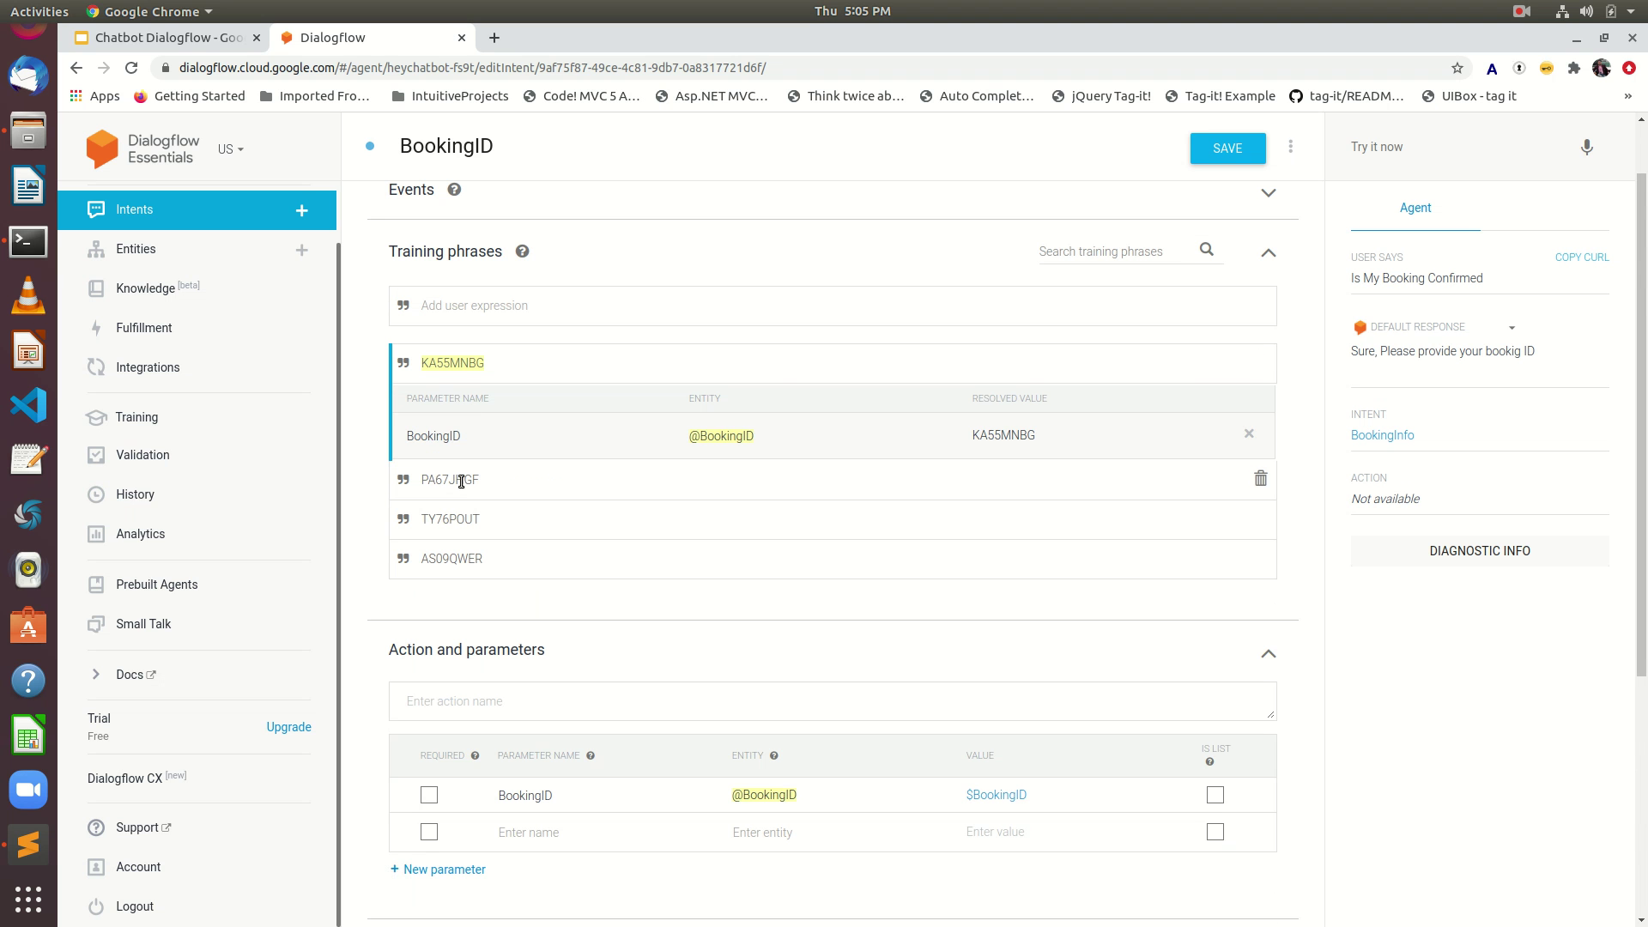
pyautogui.doubleClick(461, 482)
pyautogui.click(457, 411)
pyautogui.doubleClick(456, 411)
pyautogui.click(615, 479)
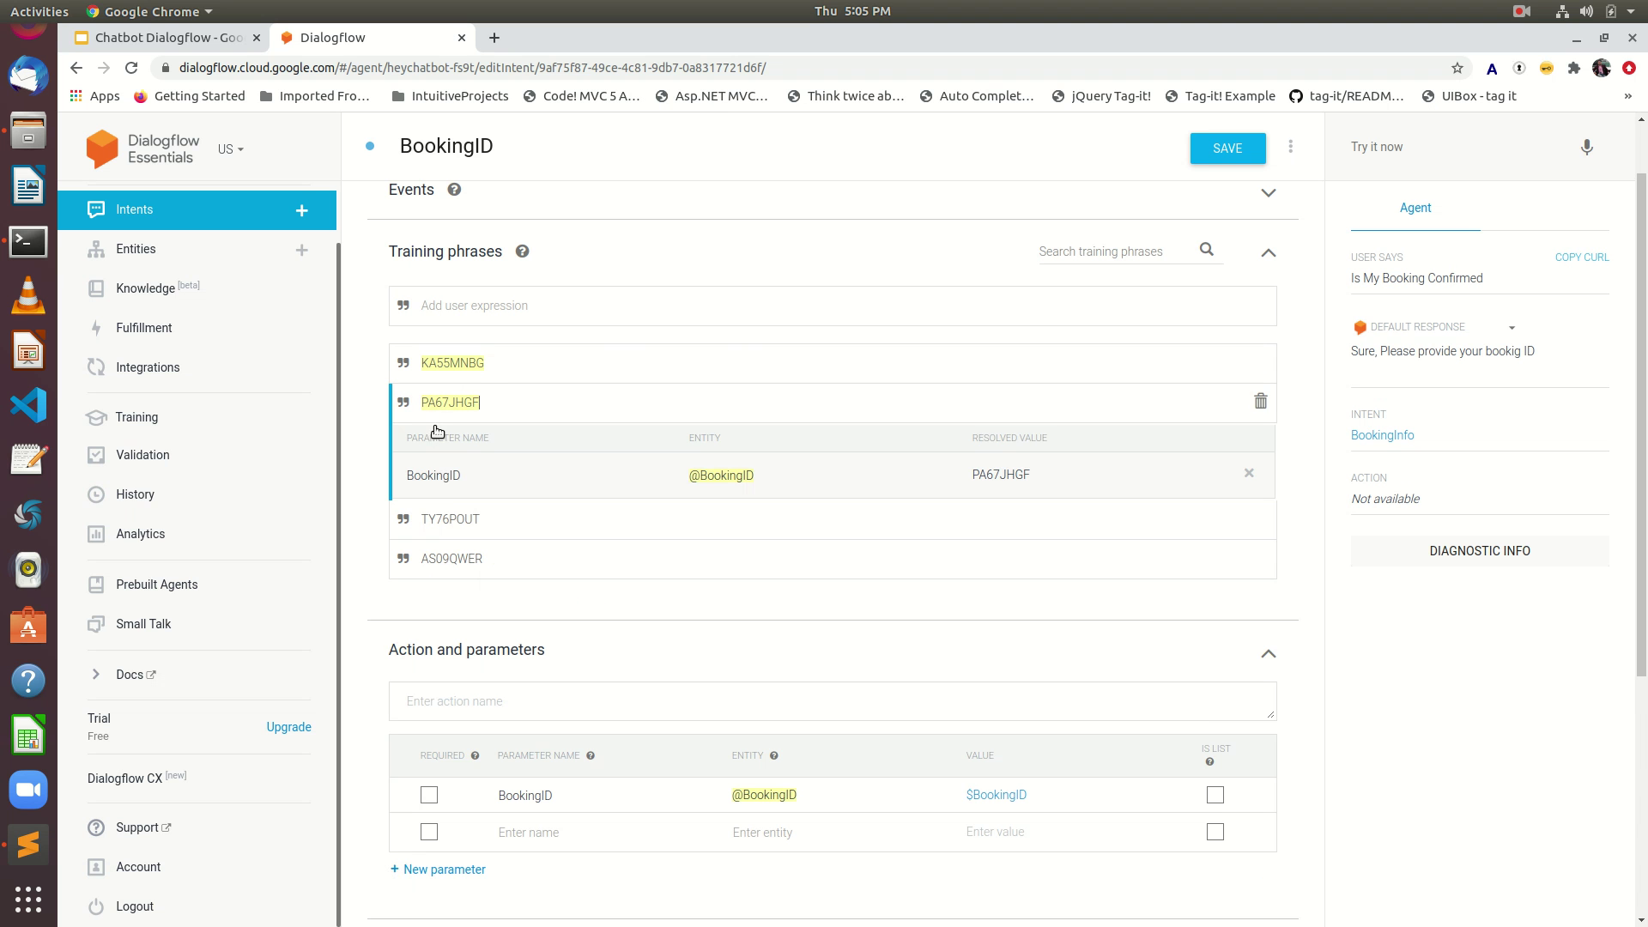
pyautogui.doubleClick(446, 512)
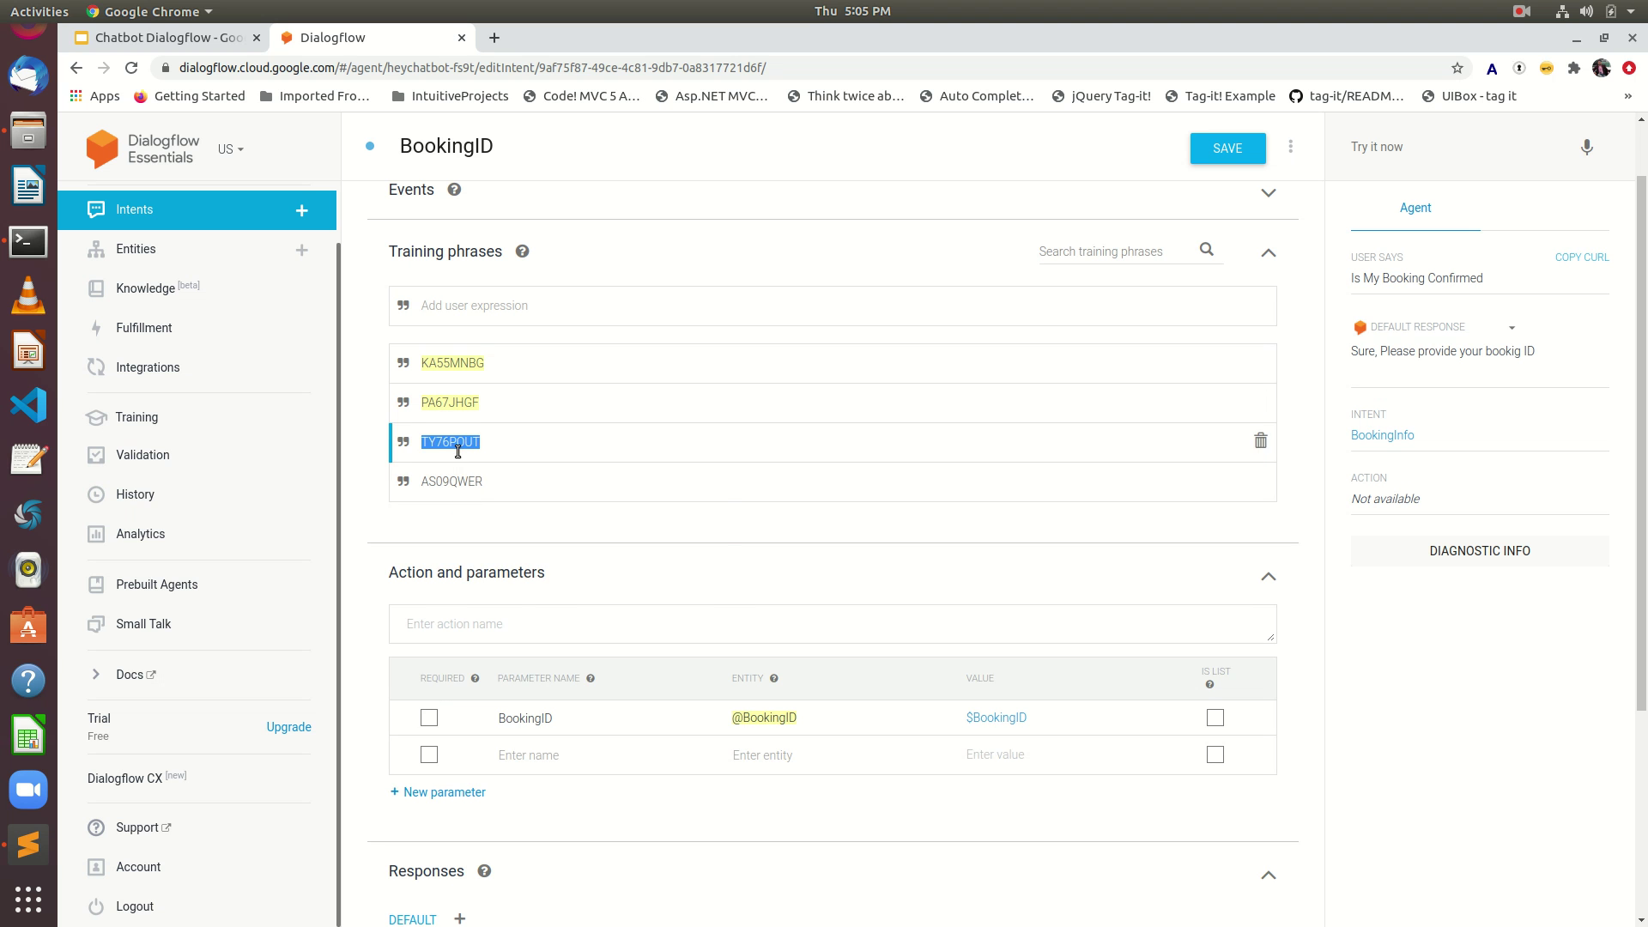
pyautogui.doubleClick(455, 442)
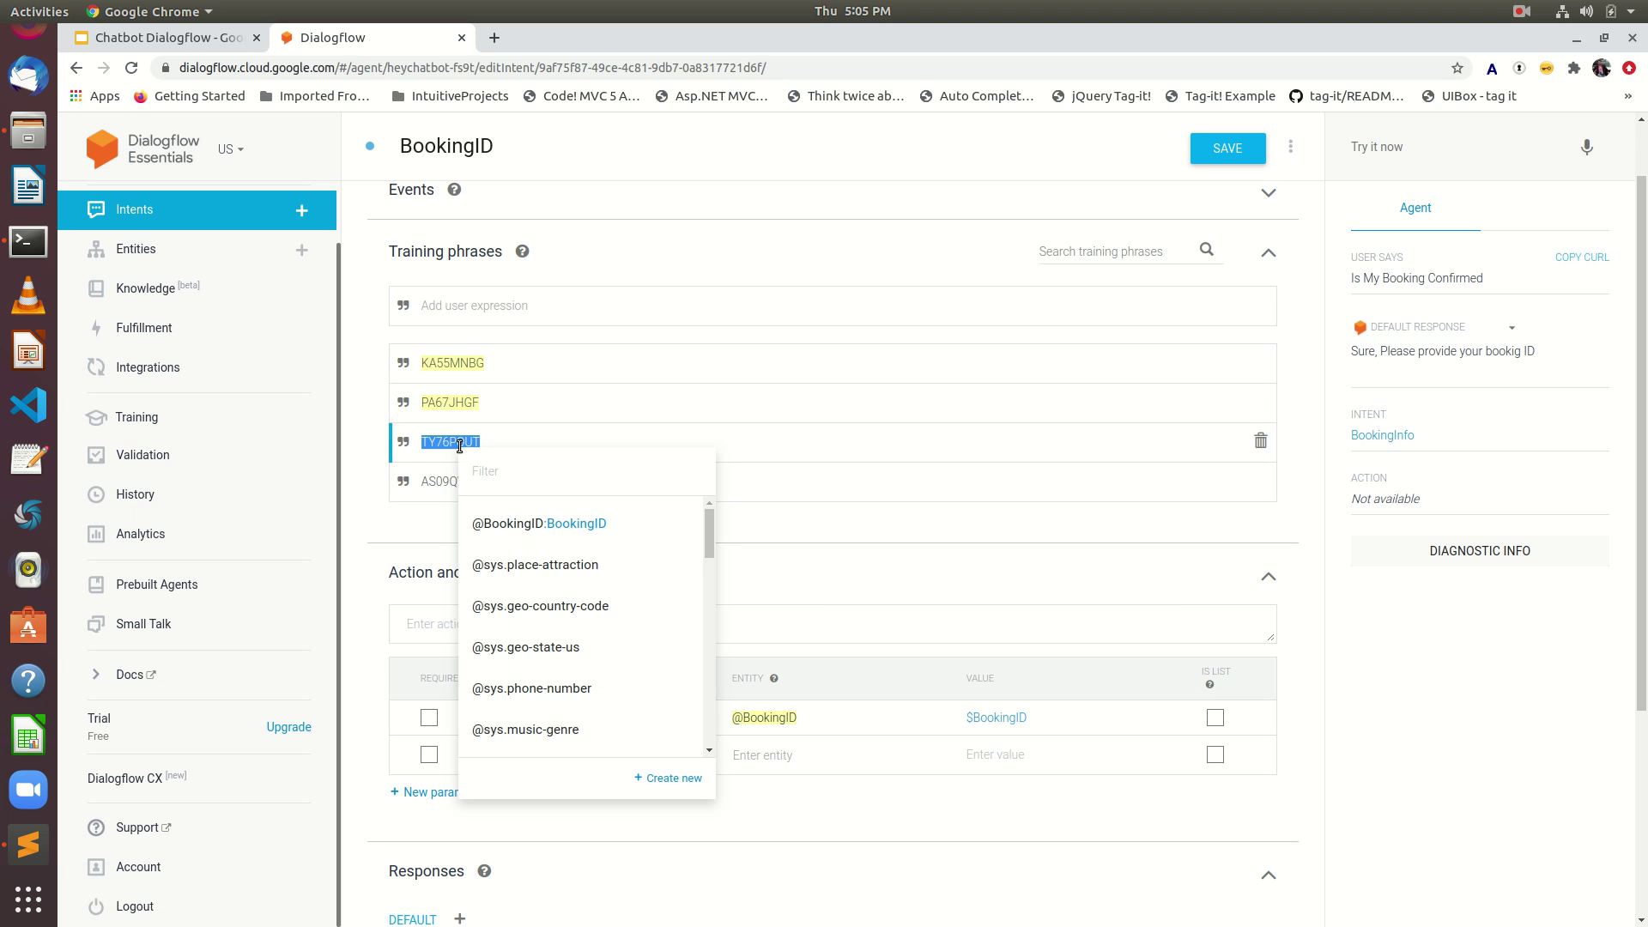
pyautogui.click(608, 527)
pyautogui.doubleClick(467, 554)
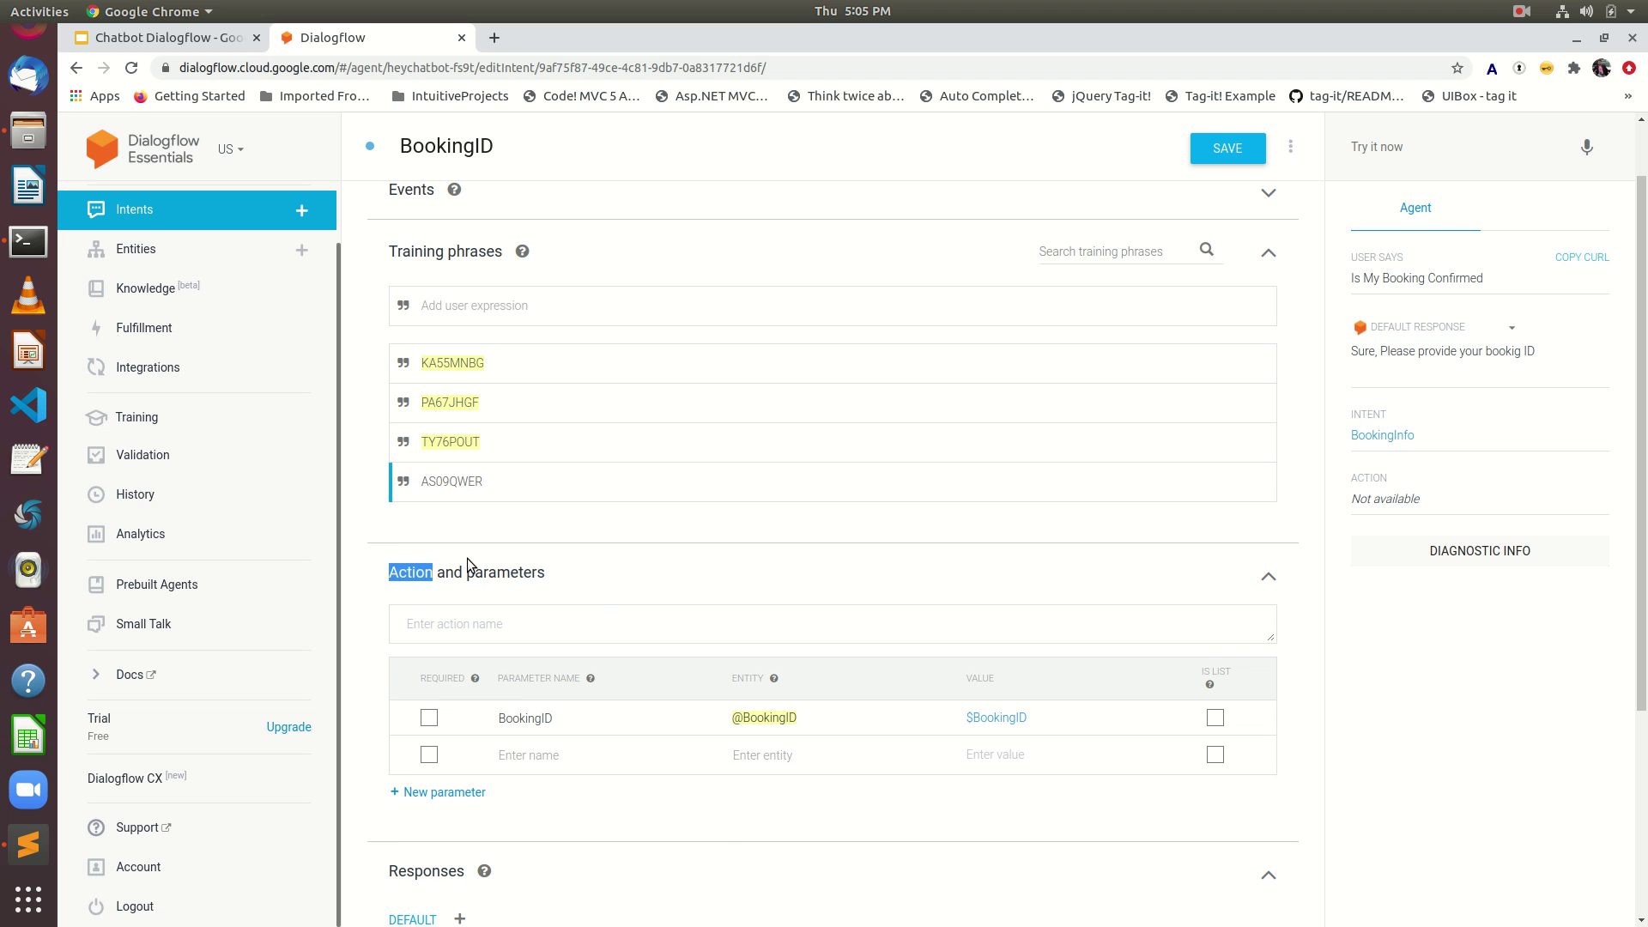
pyautogui.doubleClick(470, 482)
pyautogui.click(532, 557)
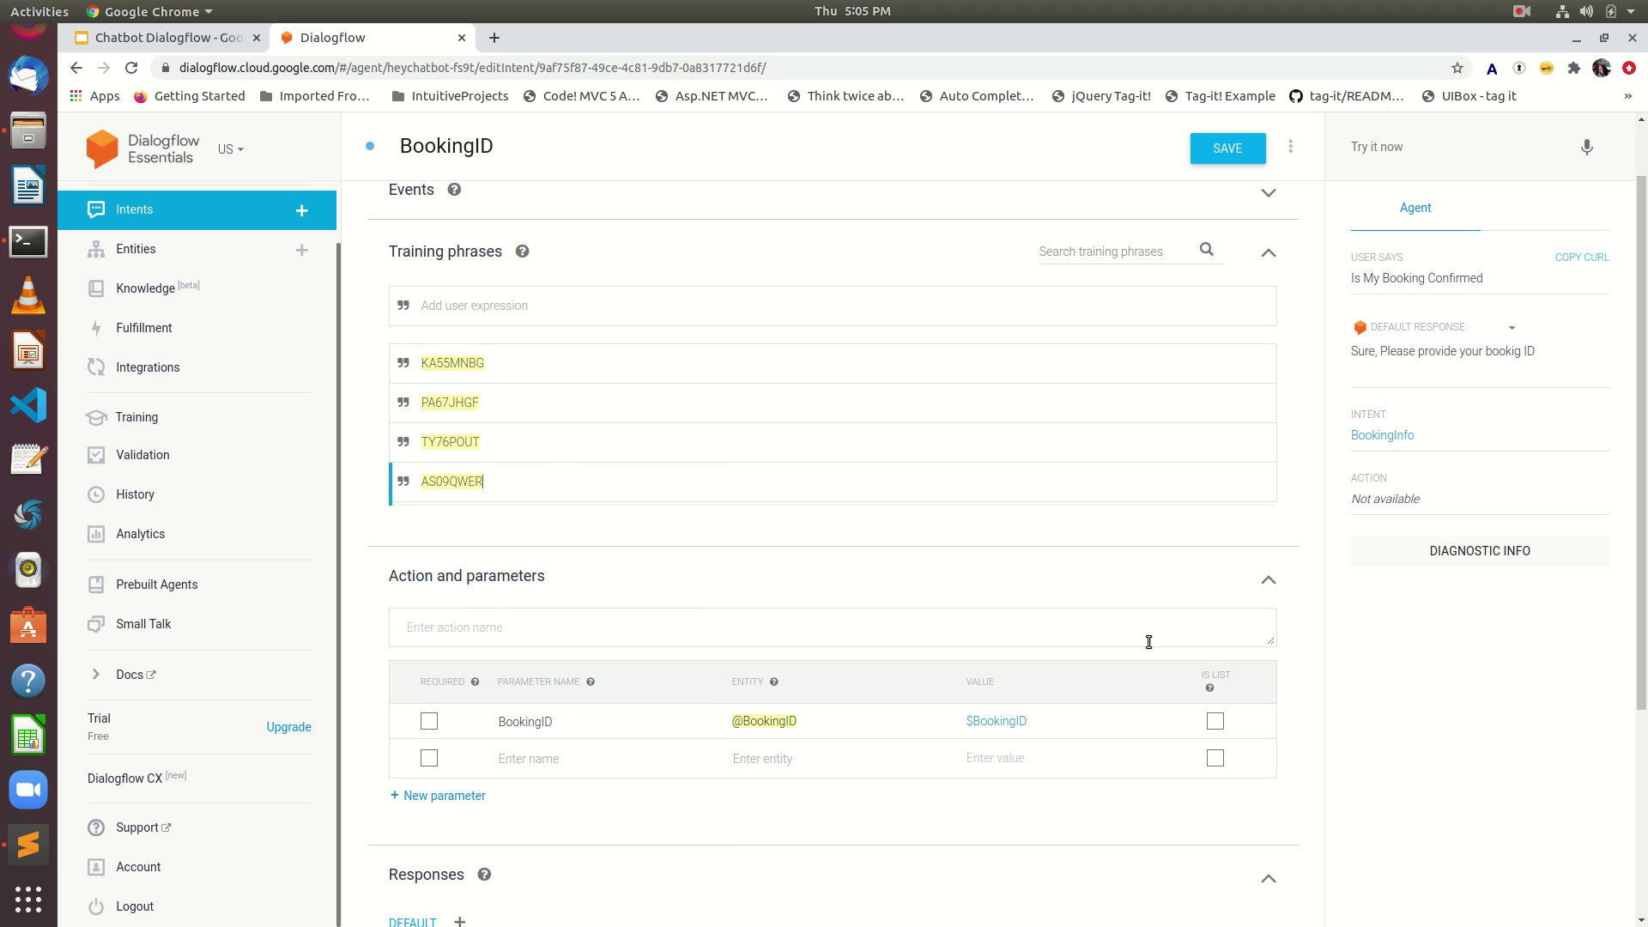
# - Mark the BookingID parameter as required in the intent's action and parameters
pyautogui.scroll(-3, 625, 660)
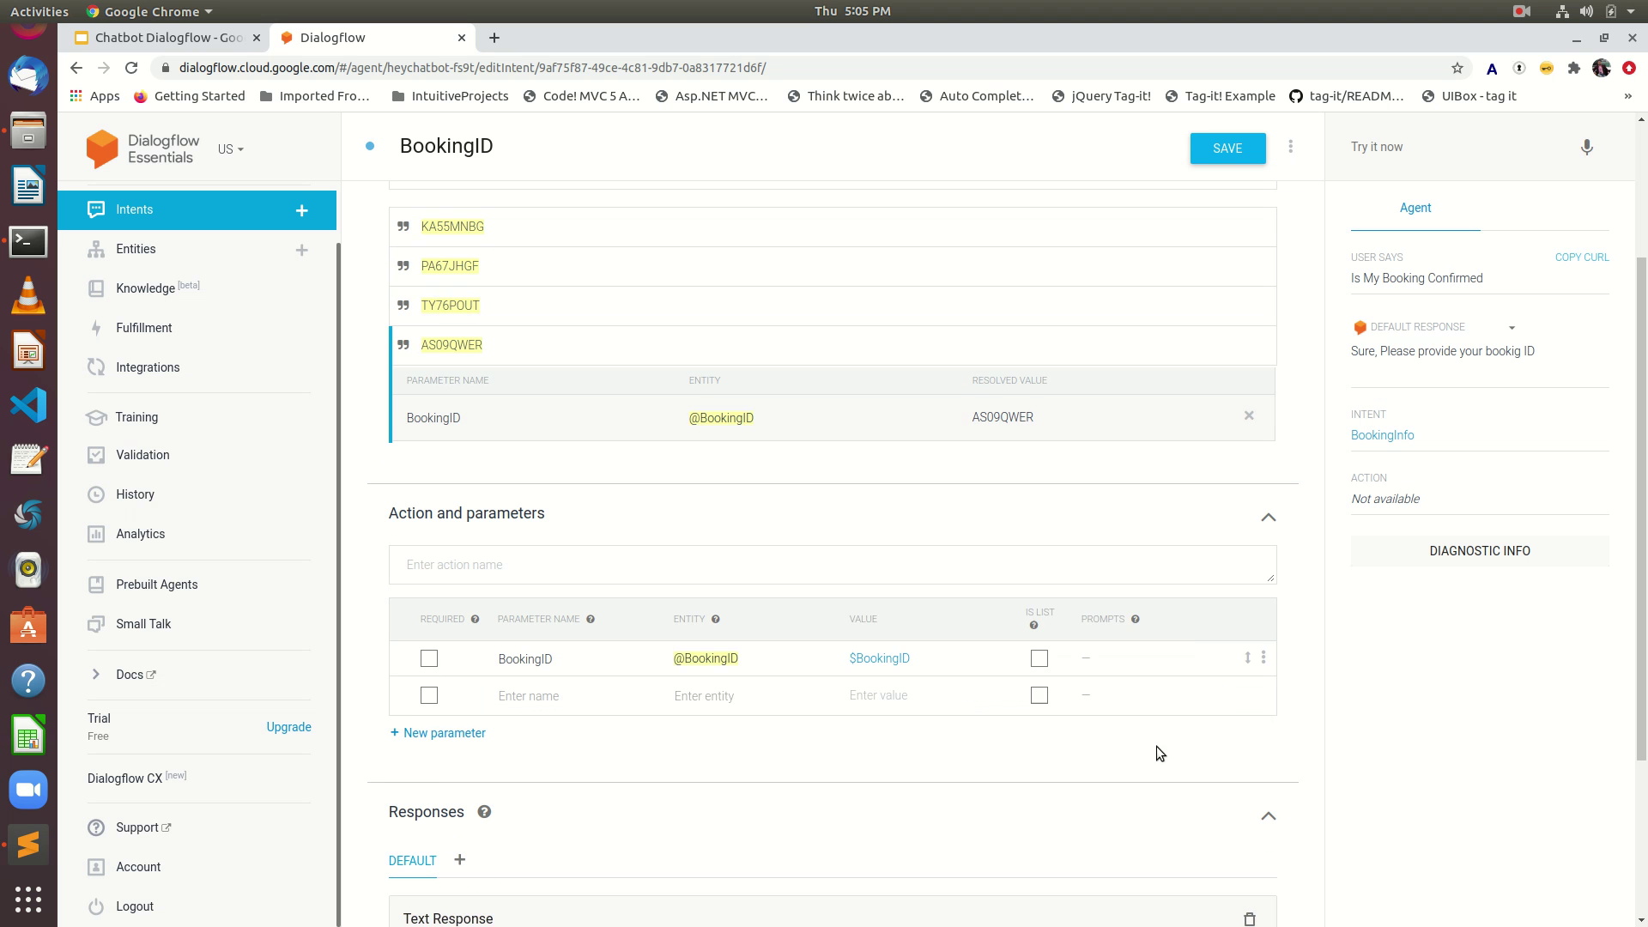
pyautogui.scroll(-4, 1421, 744)
pyautogui.scroll(5, 839, 584)
pyautogui.doubleClick(469, 350)
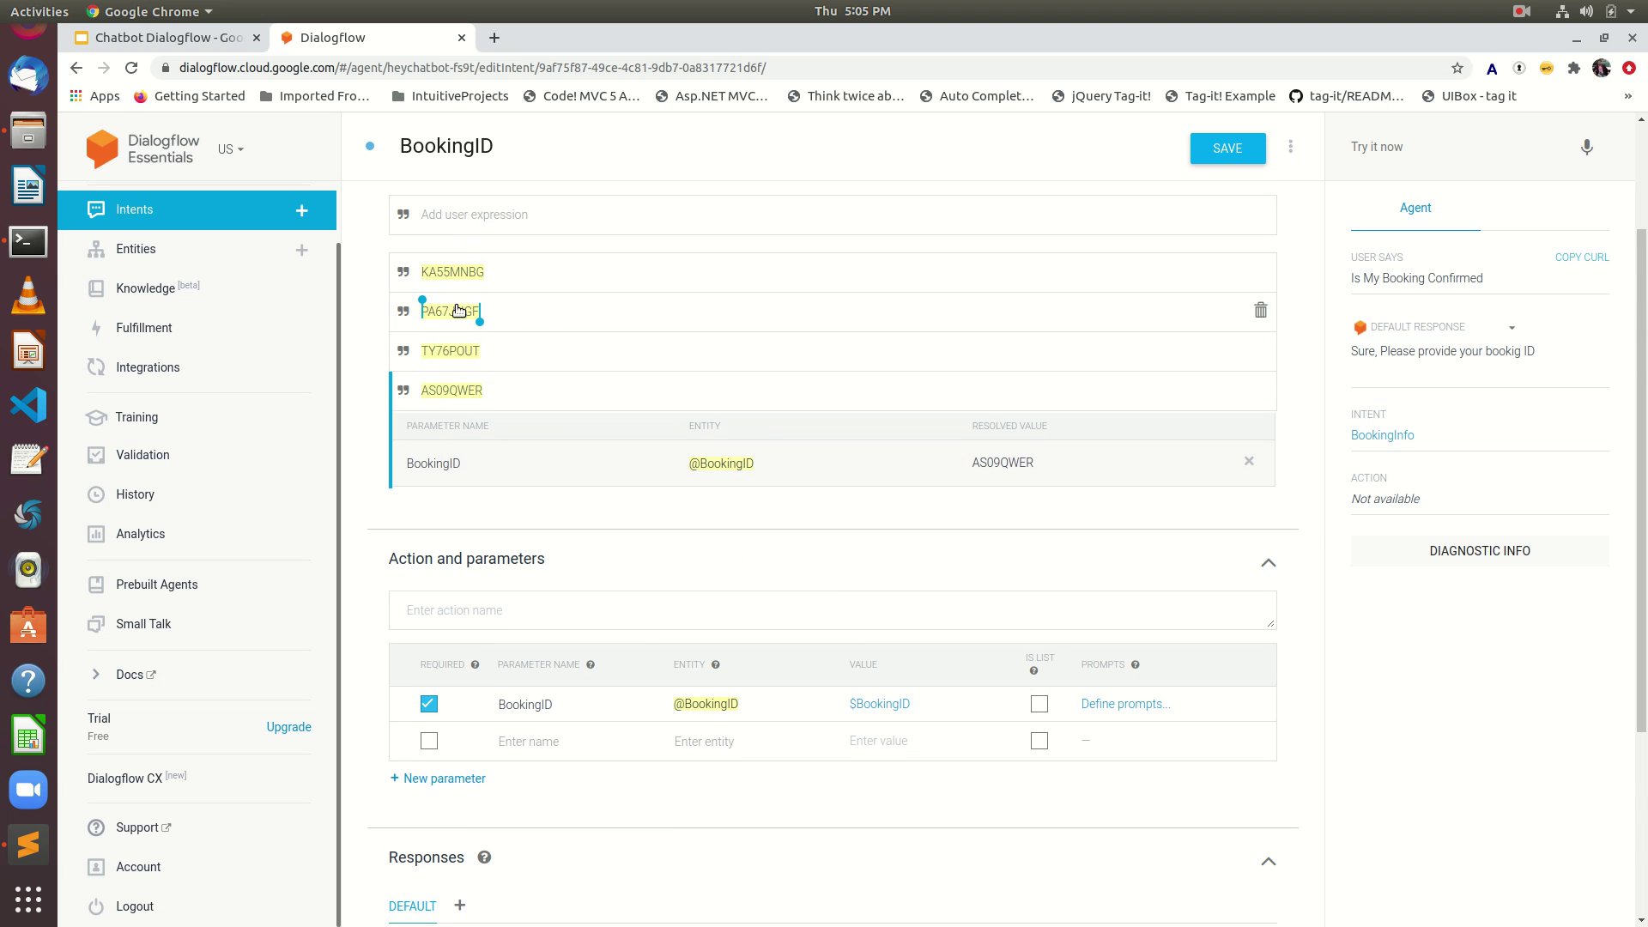
pyautogui.doubleClick(473, 319)
# - Add the text response "Thanks for providing you bookig ID: $BookingID" and save the BookingID intent
pyautogui.scroll(-3, 603, 589)
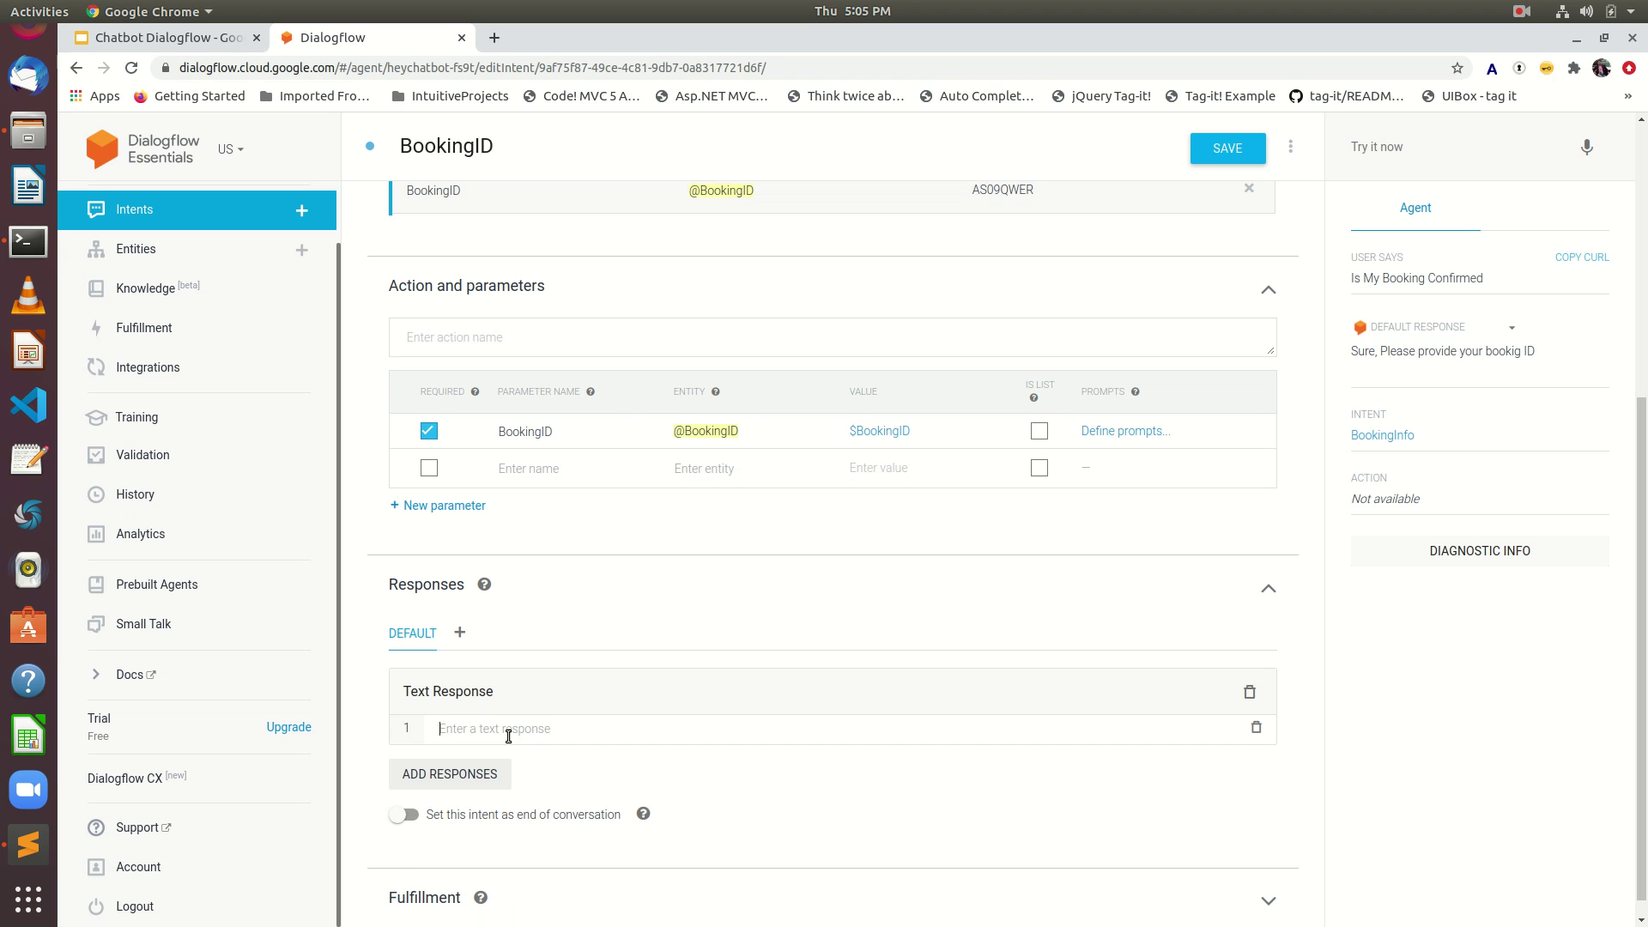
pyautogui.write('Thanks fp')
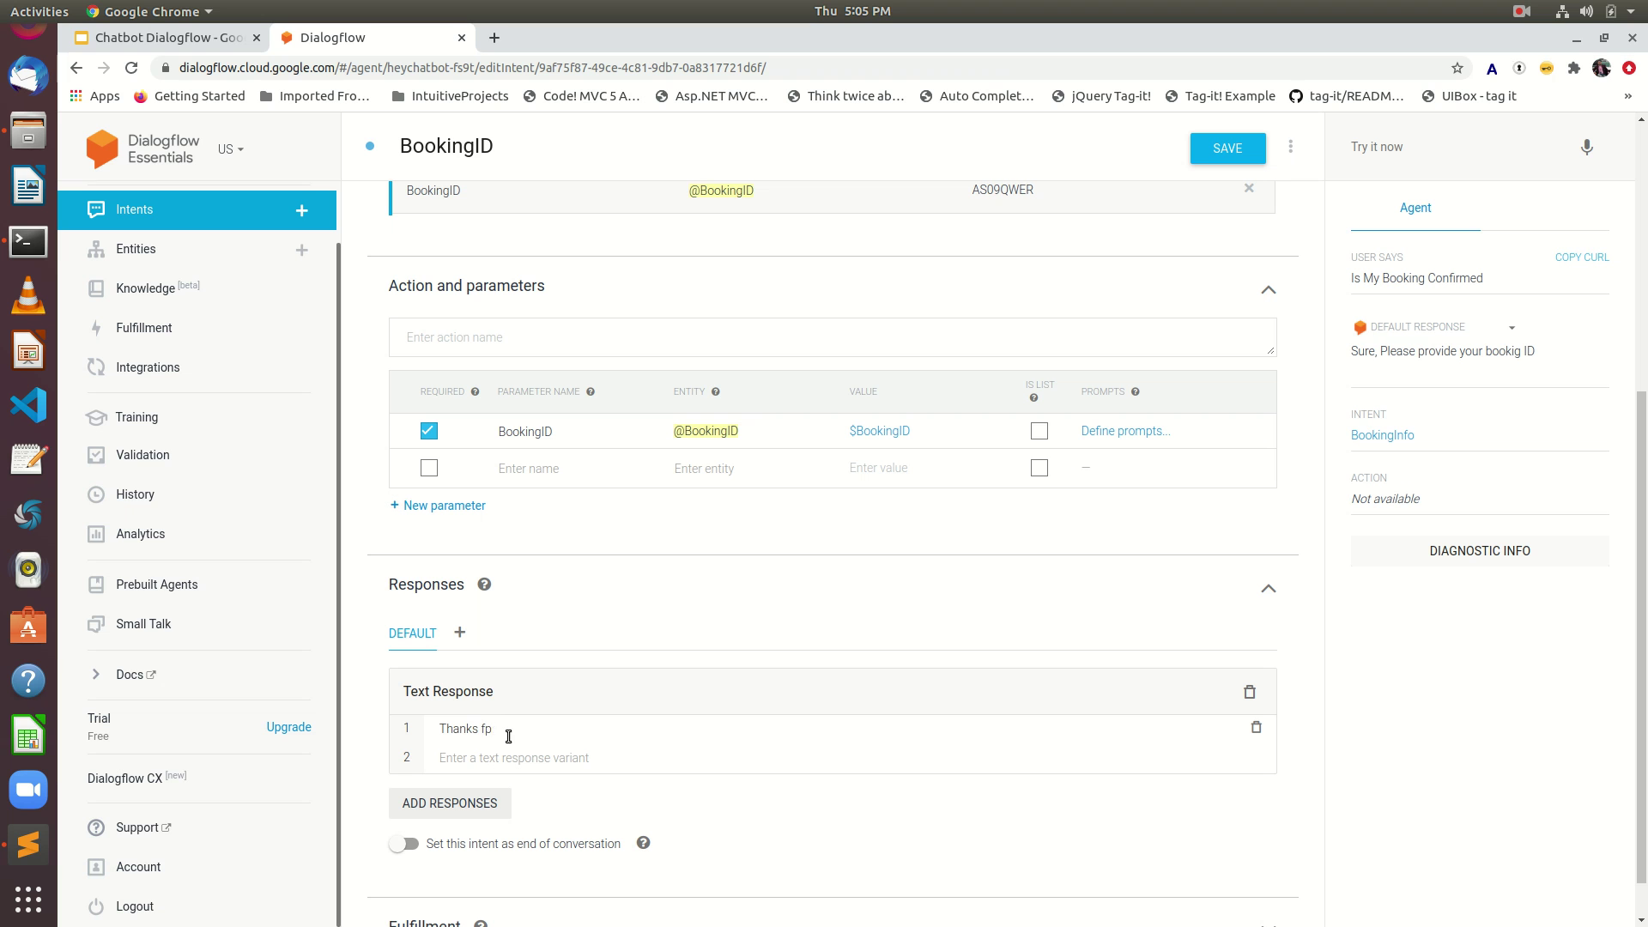
pyautogui.write('ror providing you bookig ID: $BookingID')
pyautogui.scroll(-1, 858, 856)
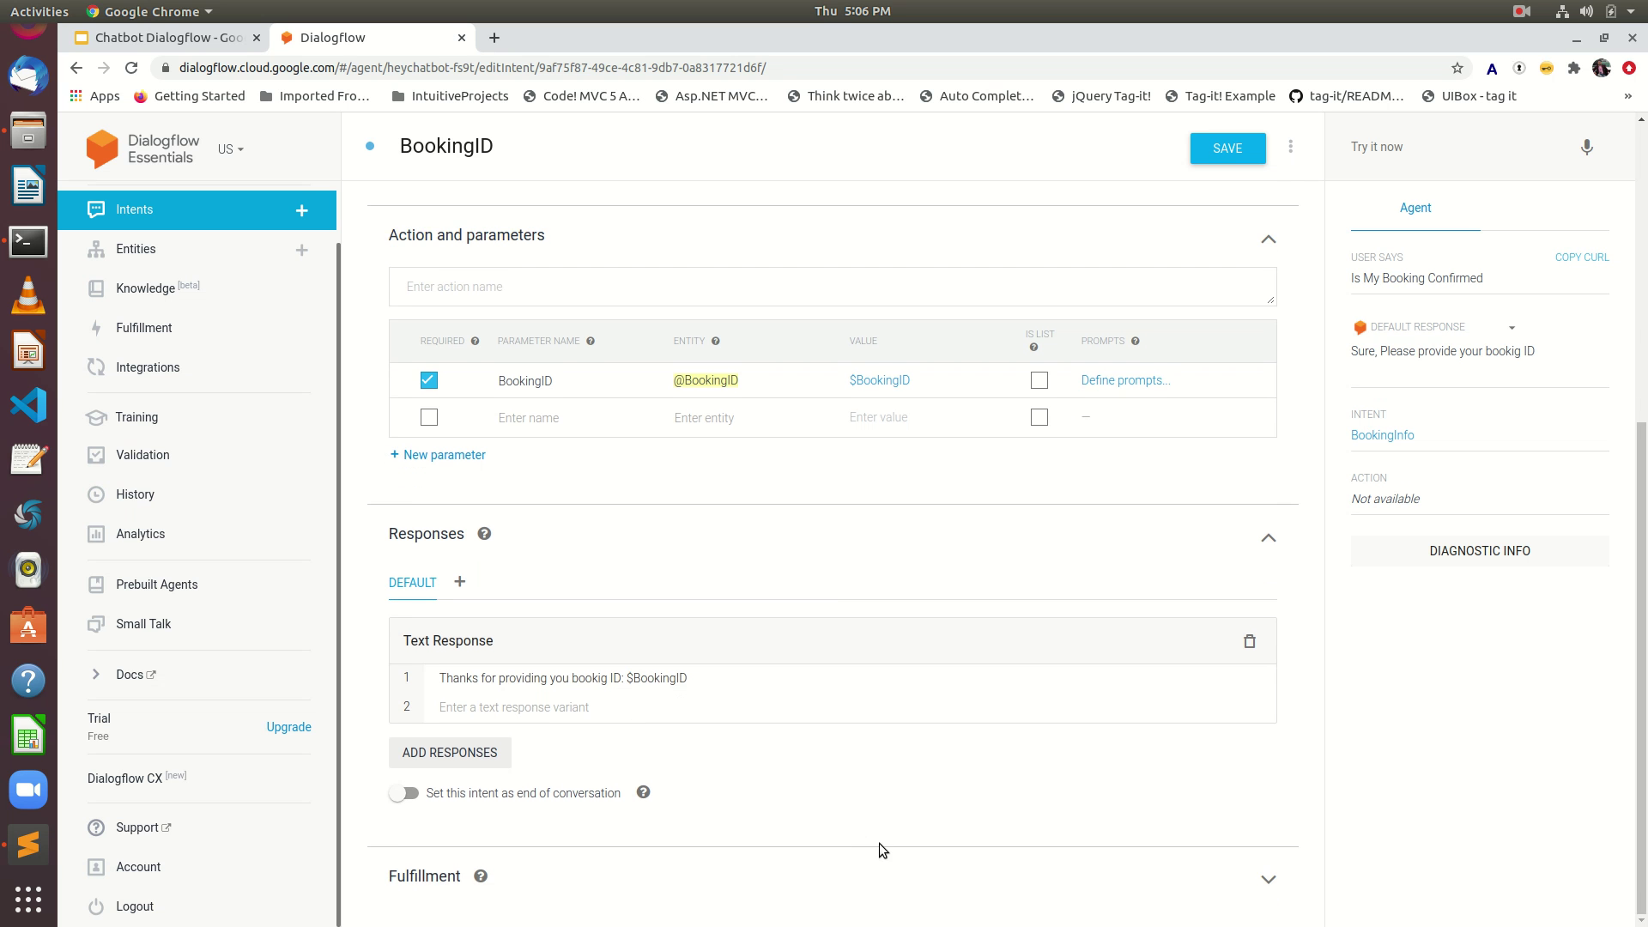
pyautogui.scroll(5, 879, 842)
pyautogui.click(1195, 158)
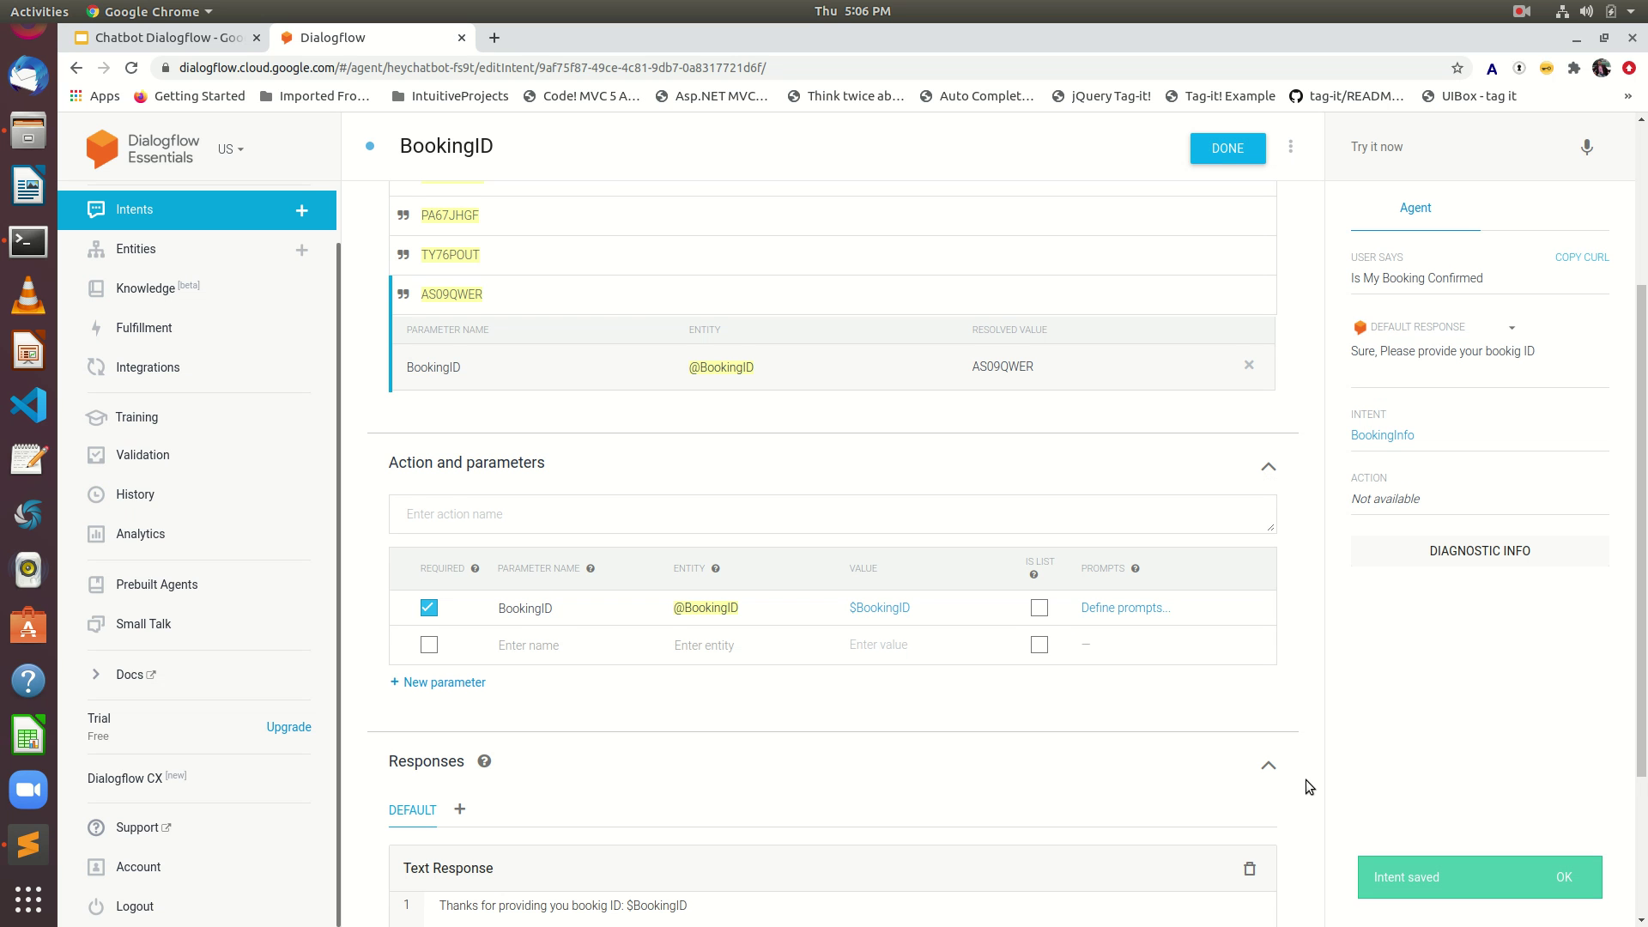
# - Test the agent with the message "Ticket booking"
pyautogui.scroll(3, 1303, 780)
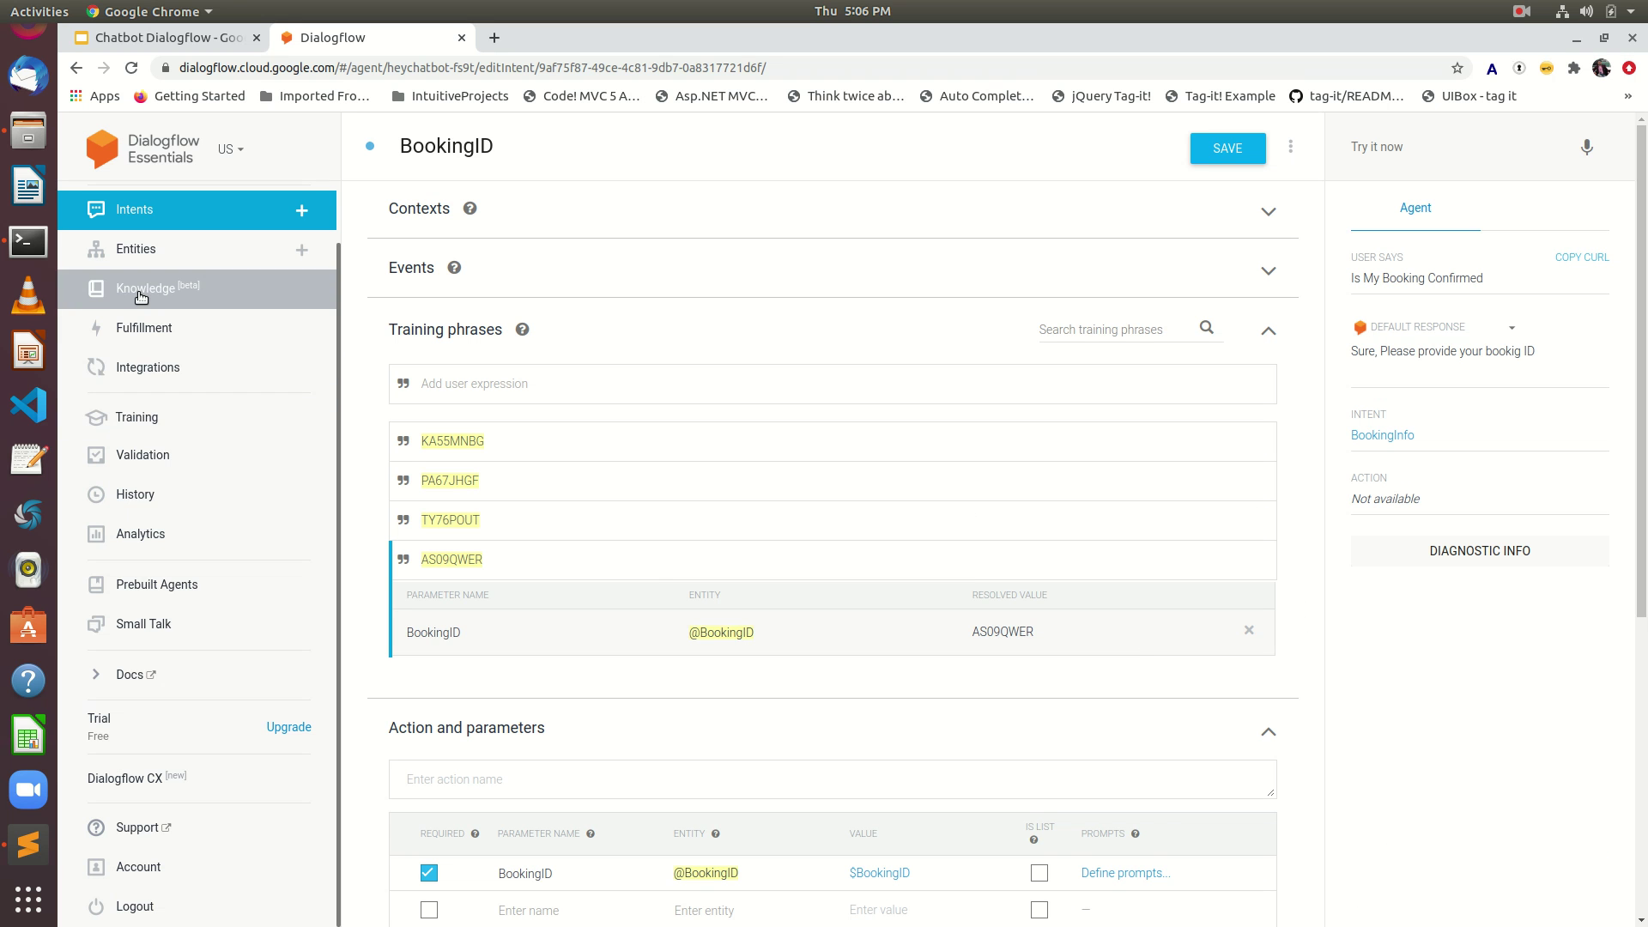
pyautogui.scroll(-2, 1436, 793)
pyautogui.scroll(2, 1436, 793)
pyautogui.click(1396, 149)
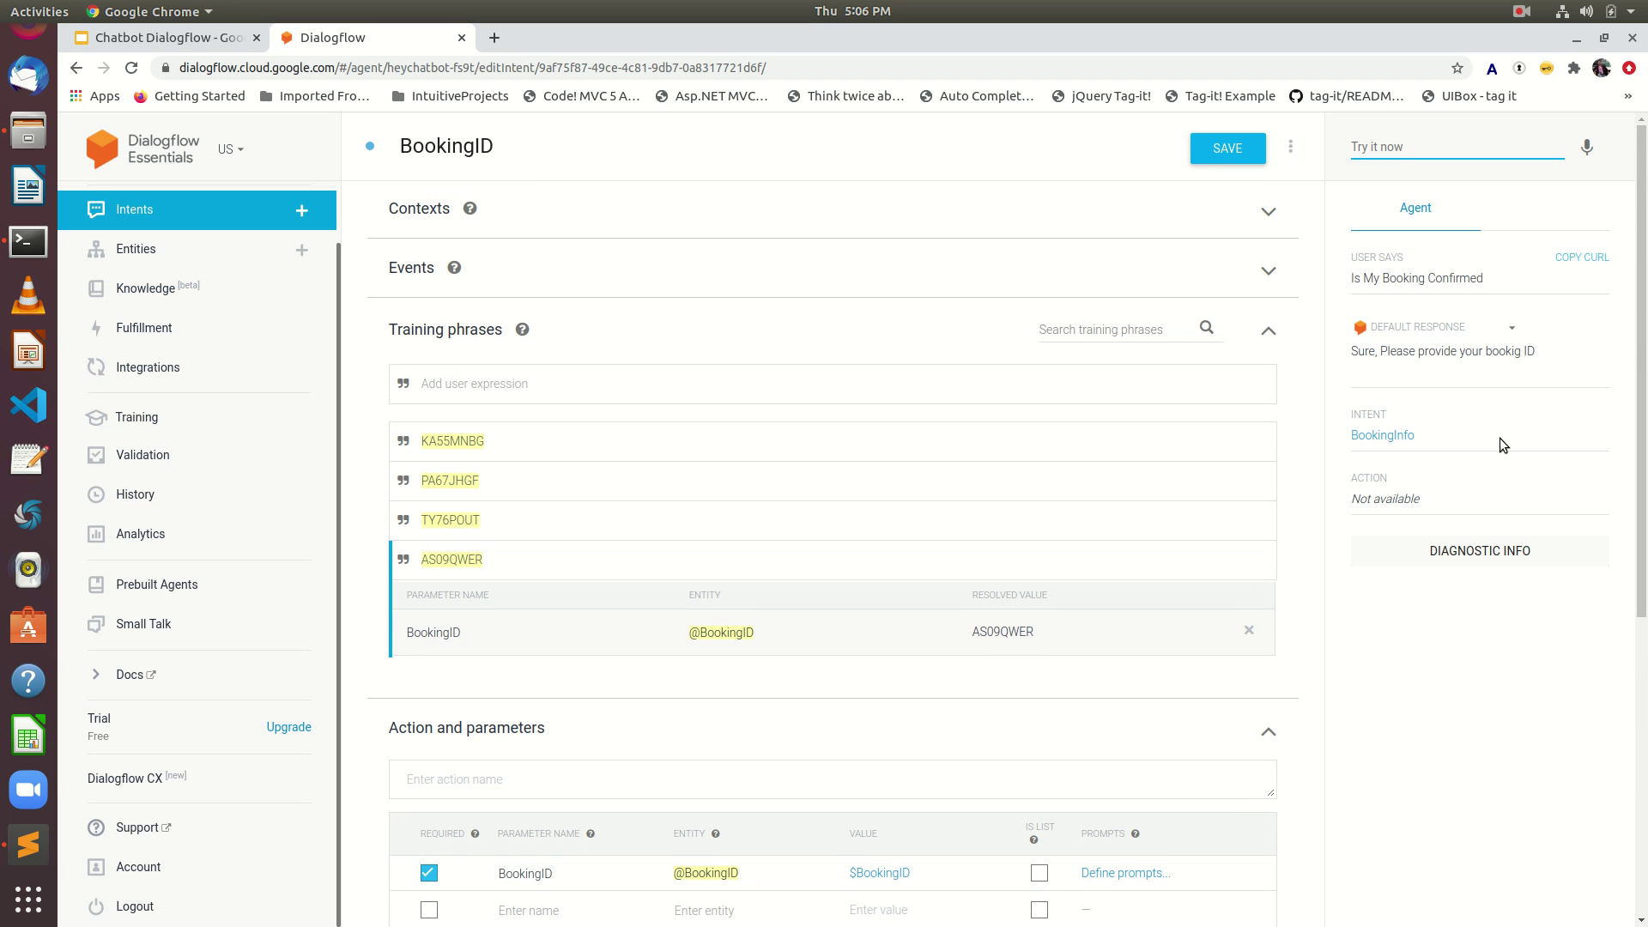
pyautogui.write('Hey')
pyautogui.press('BackSpace')
pyautogui.press('BackSpace')
pyautogui.press('BackSpace')
pyautogui.write('T')
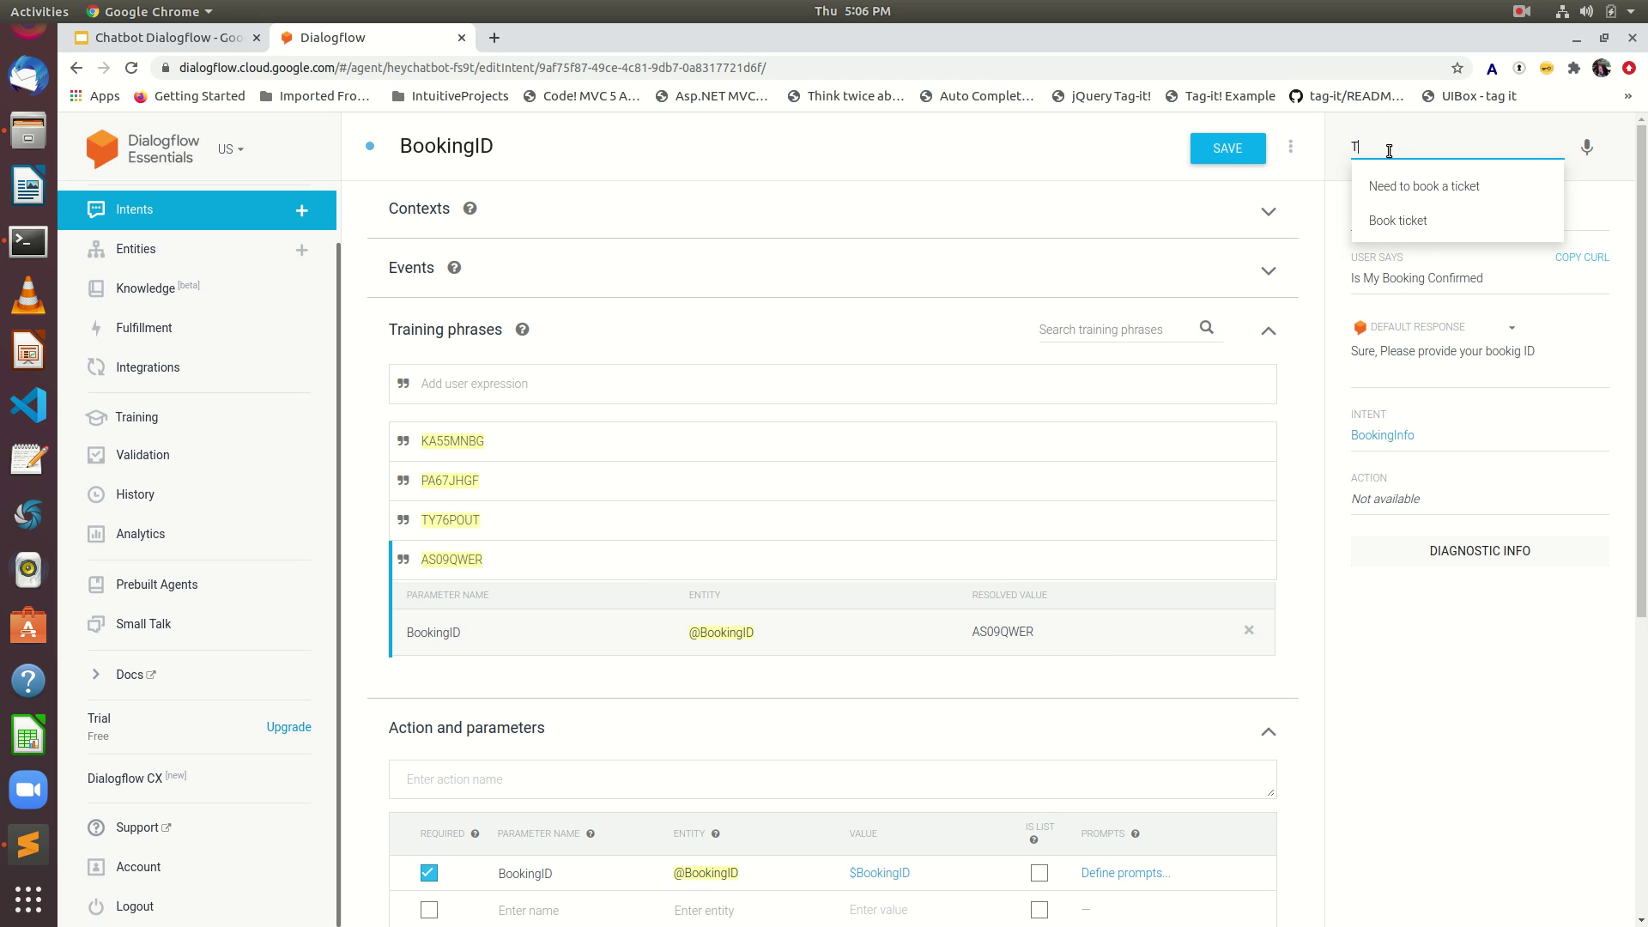
pyautogui.press('BackSpace')
pyautogui.write('Ticket booking')
pyautogui.press('Return')
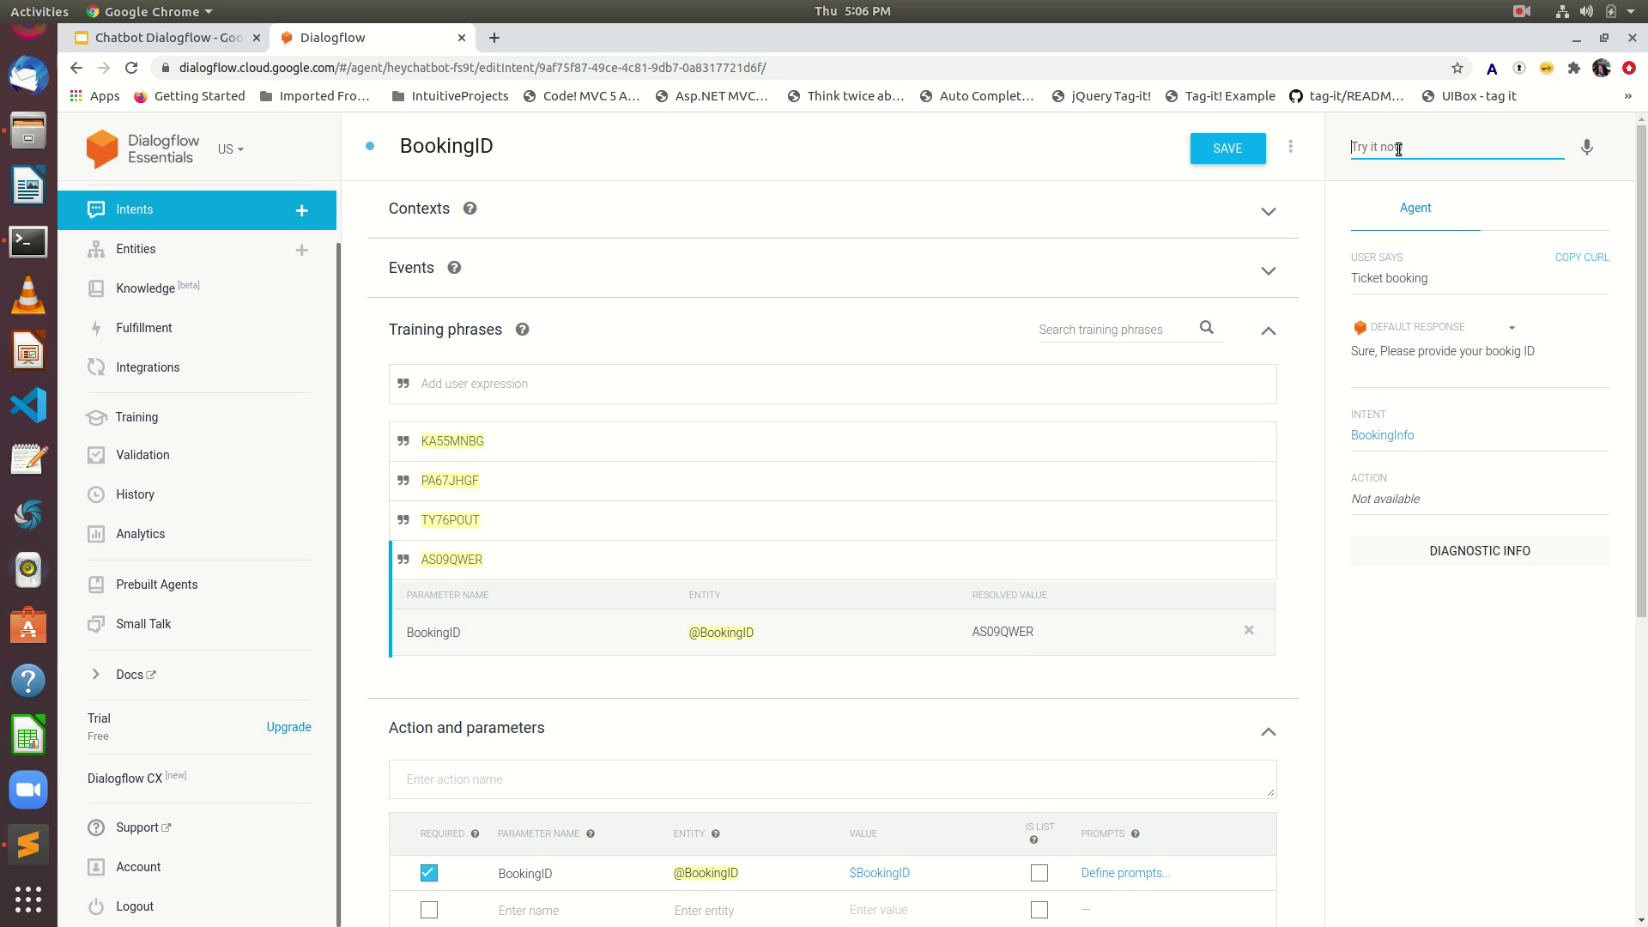
# - Test the agent with the messages "Booak a ticket" and "Is my booking confimed"
pyautogui.write('Booak a ticket')
pyautogui.press('Return')
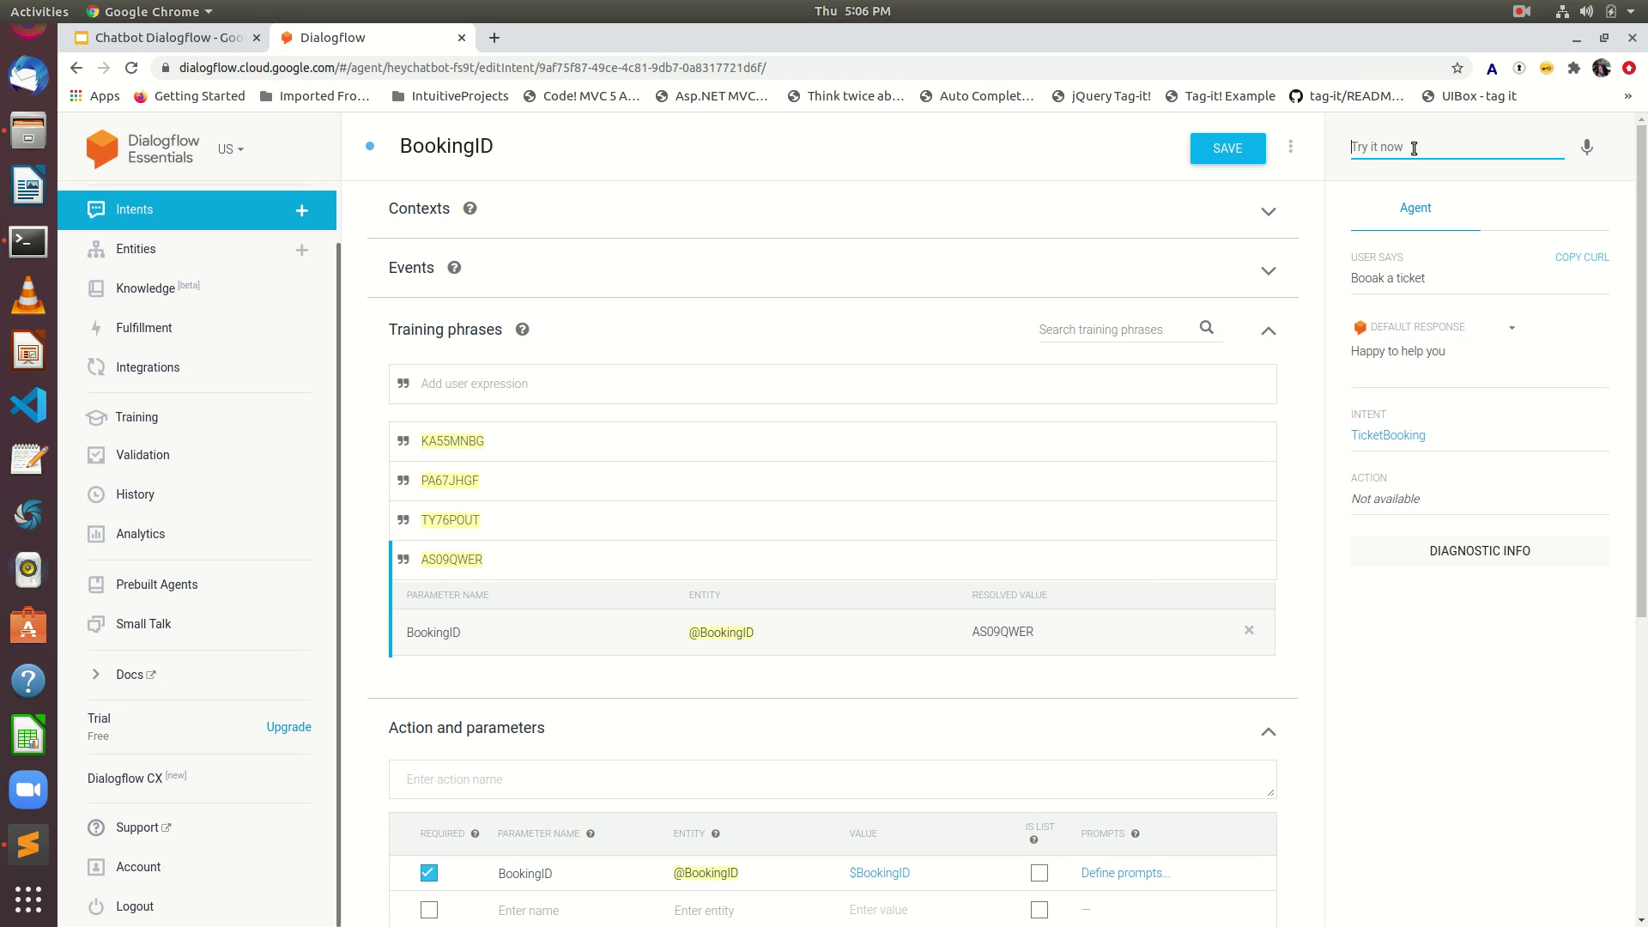
pyautogui.click(1410, 150)
pyautogui.write('Is my bookin')
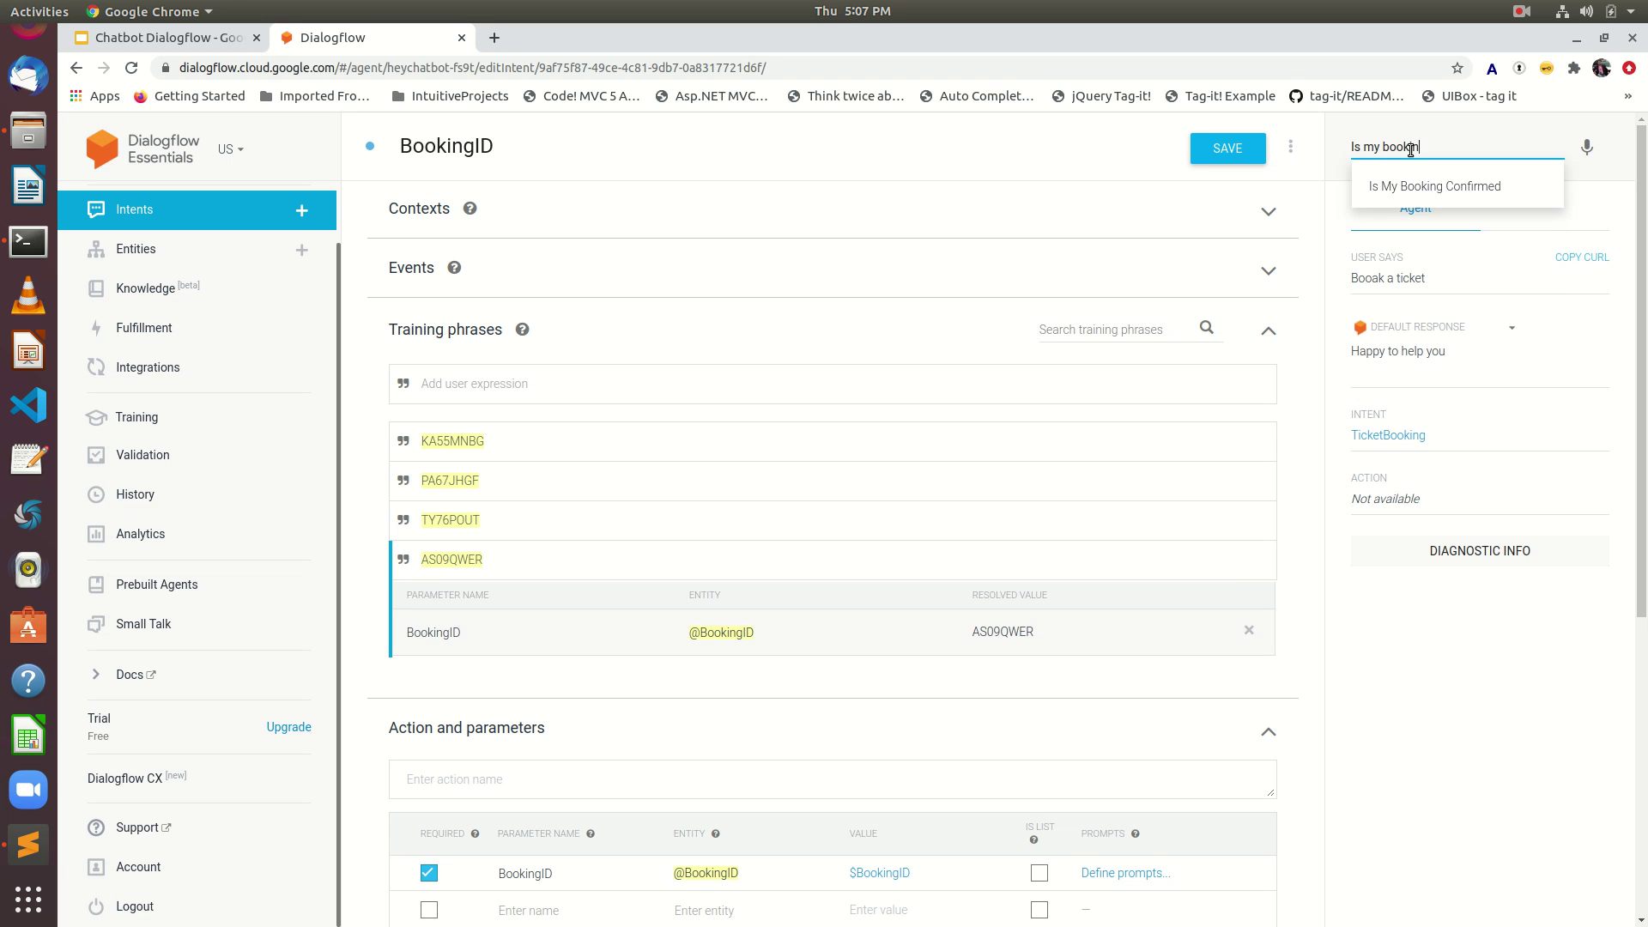
pyautogui.write('g confirmed')
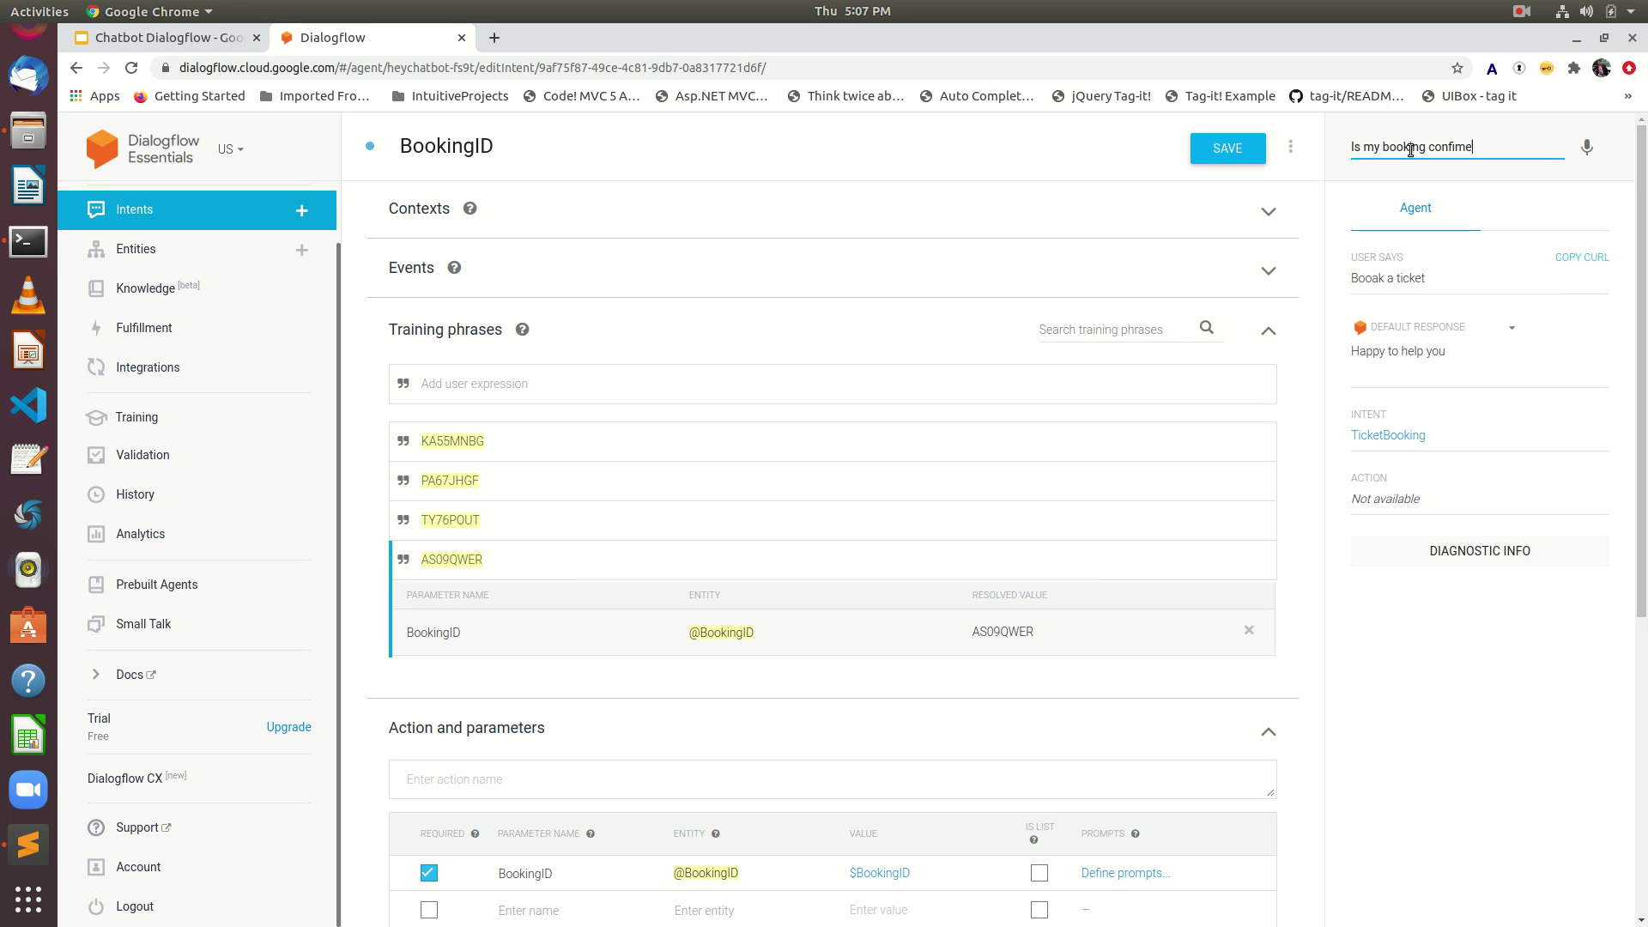
pyautogui.press('Return')
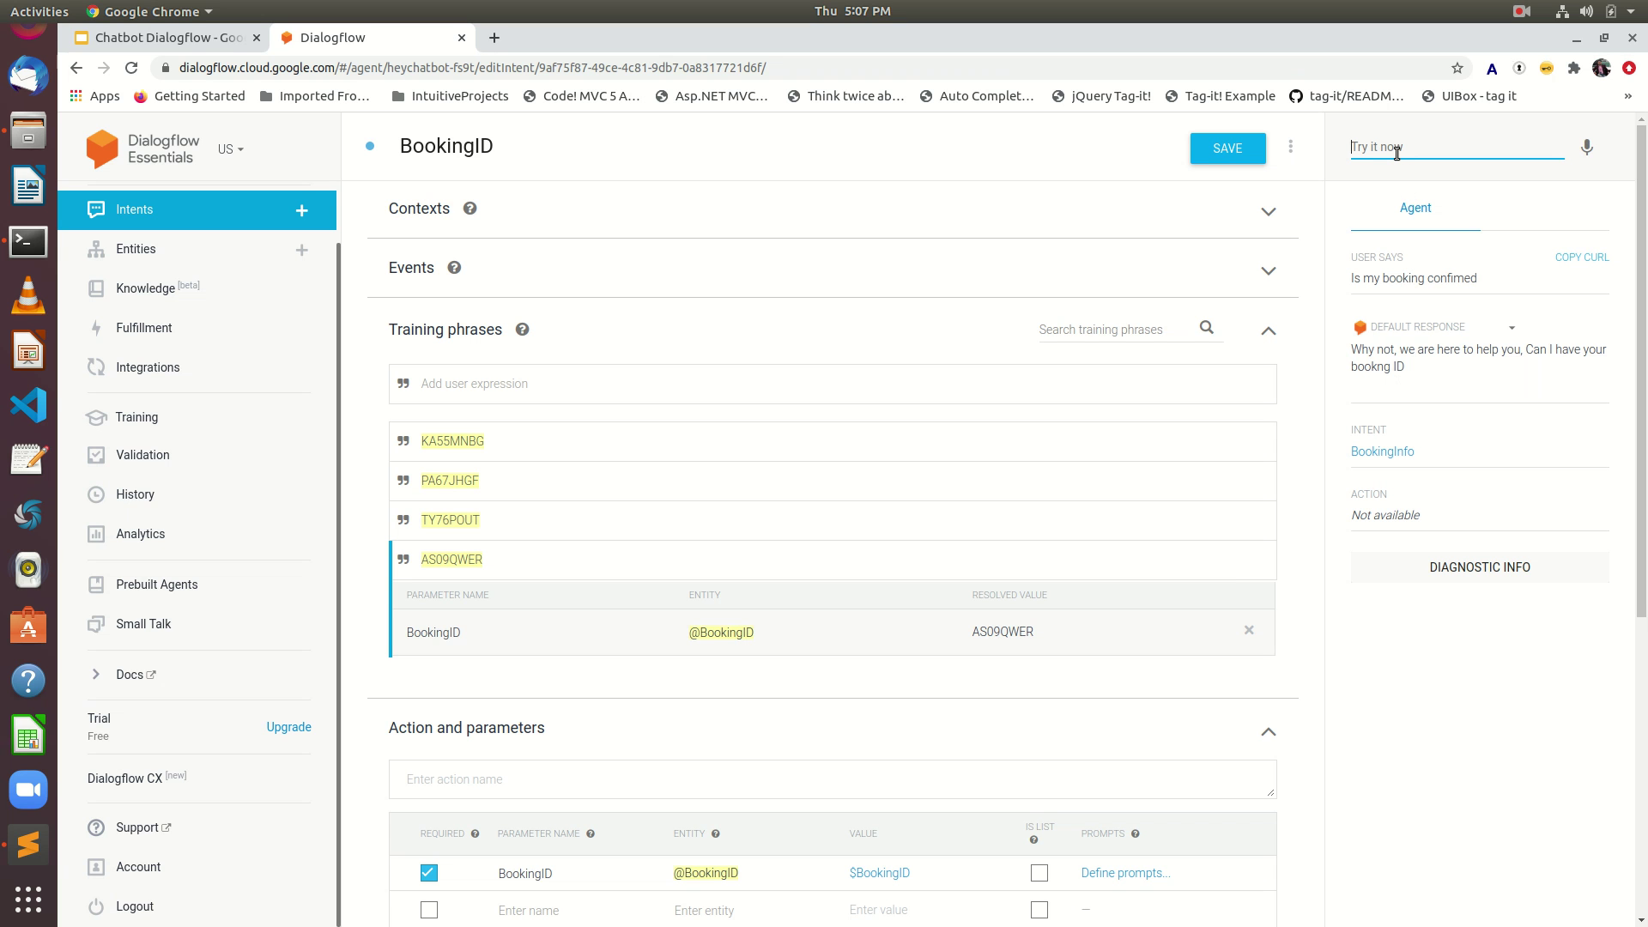
# - Test the agent with the booking ID from the last training phrase, and again with its final two characters removed
pyautogui.write('AS09QWER')
pyautogui.press('Return')
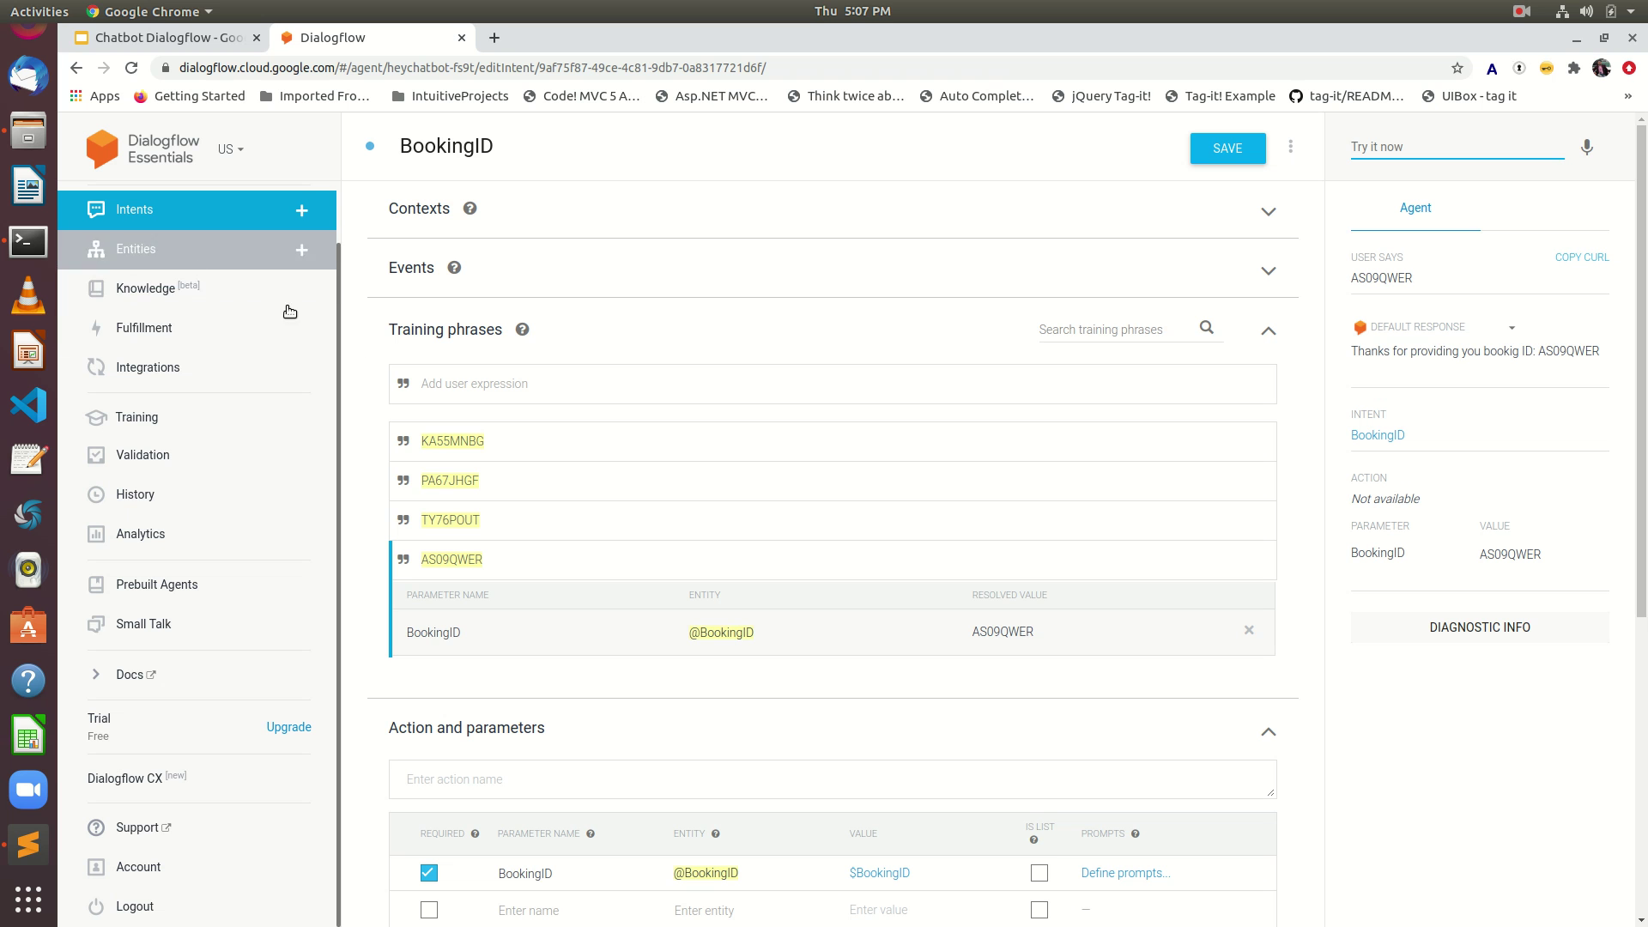
pyautogui.click(1397, 144)
pyautogui.write('AS09QWER')
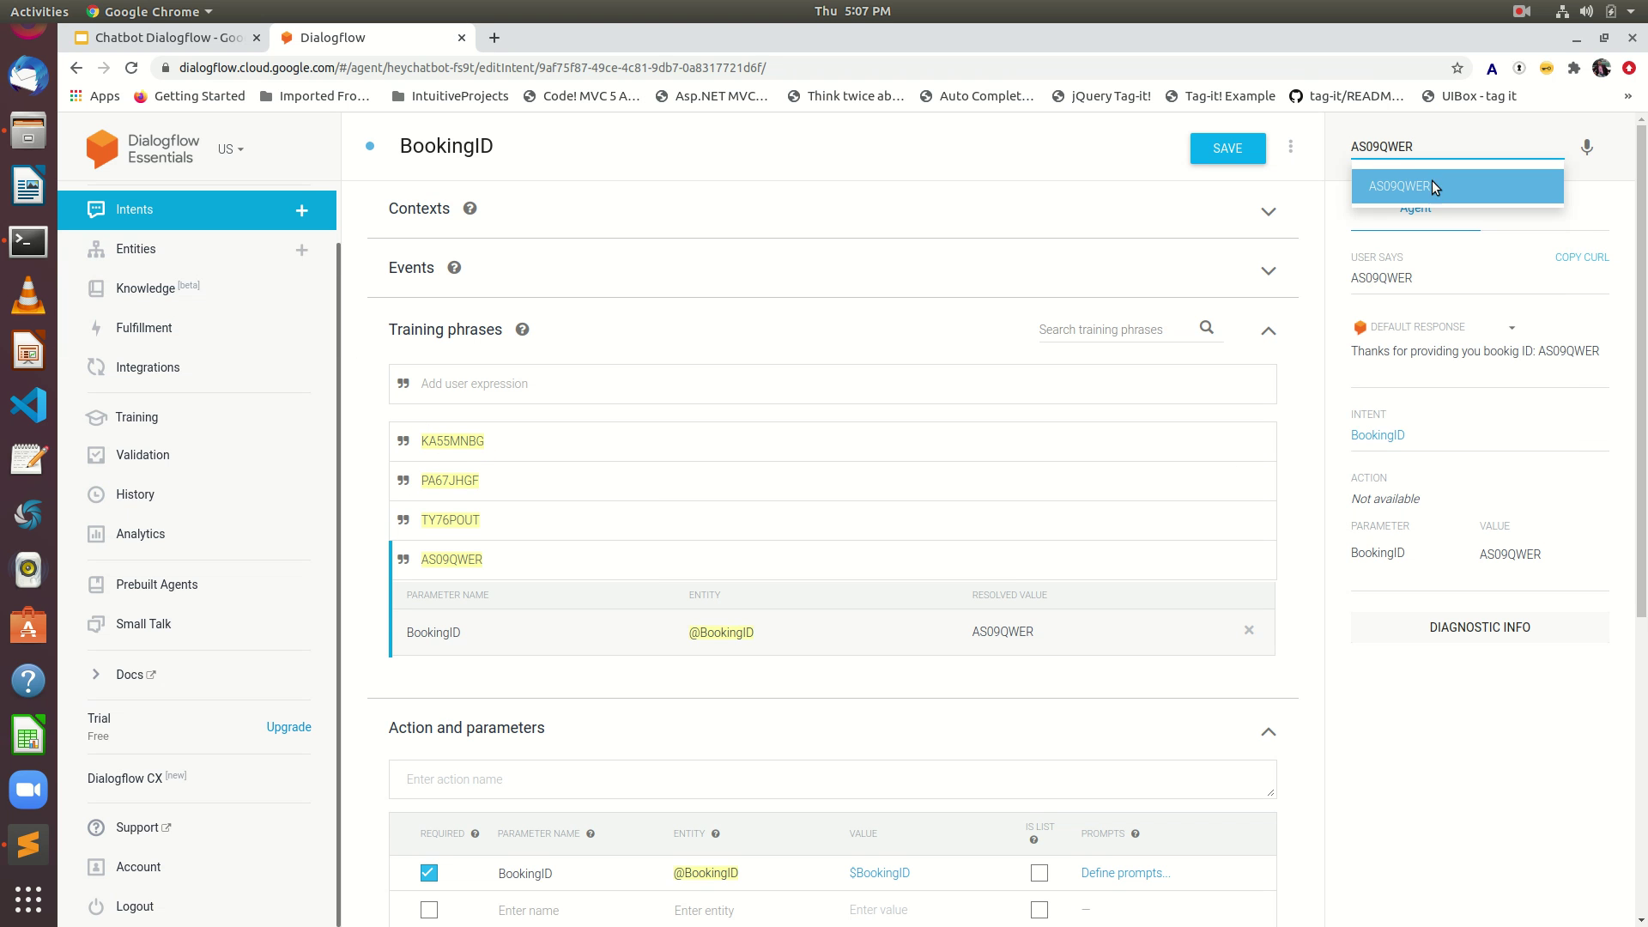
pyautogui.press('BackSpace')
pyautogui.press('BackSpace')
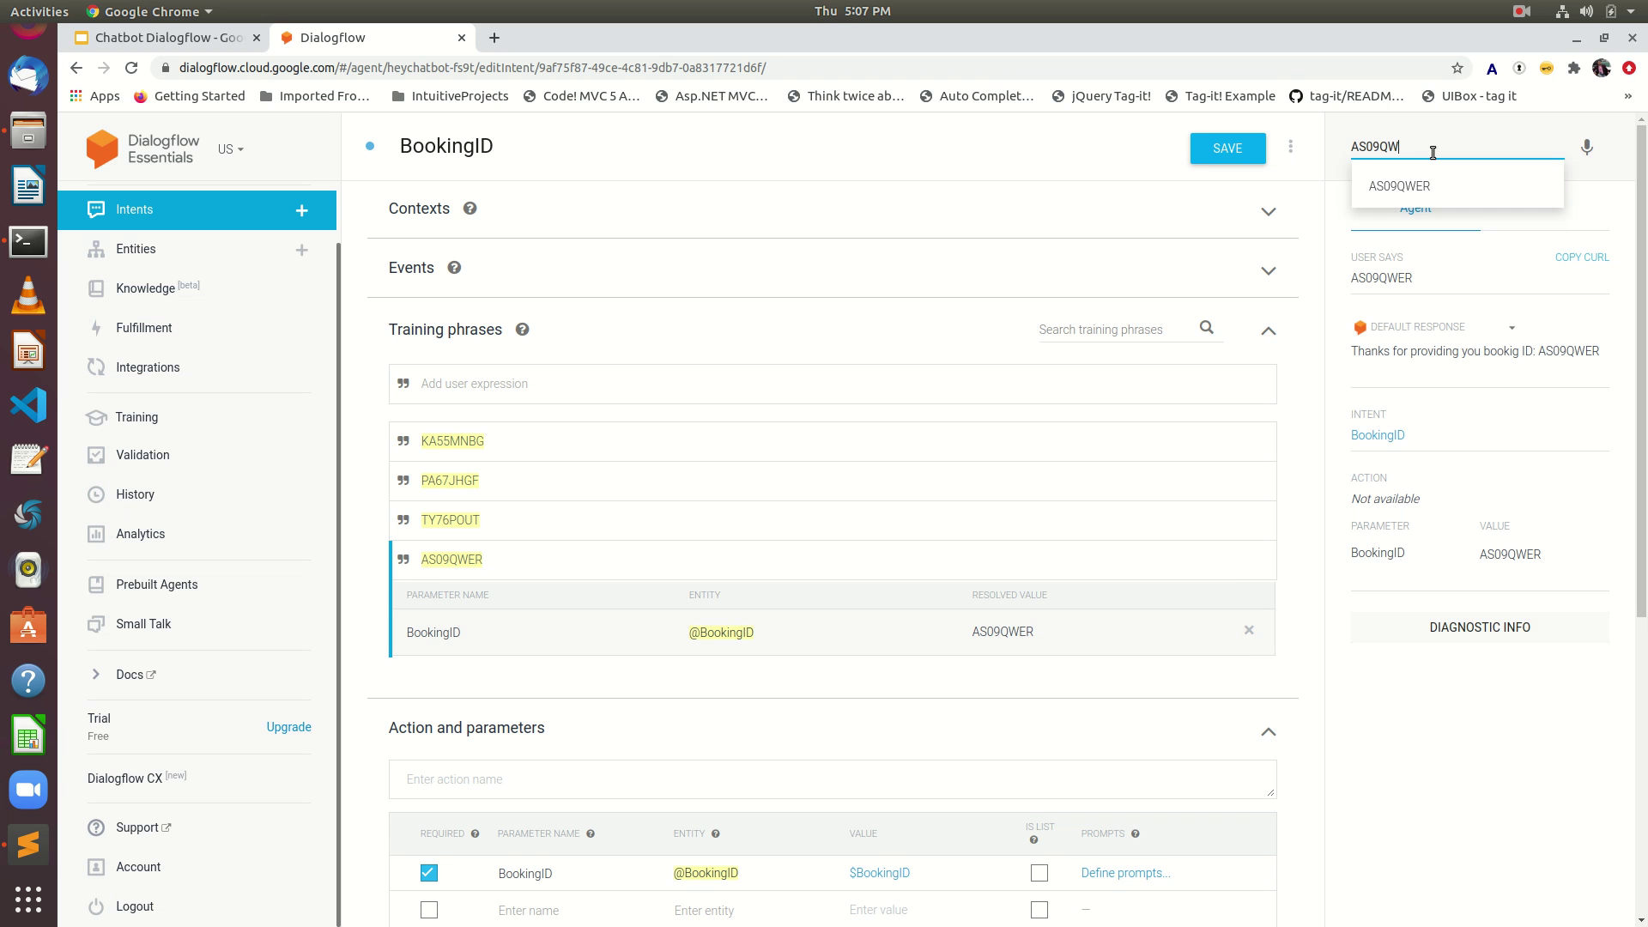
pyautogui.press('Return')
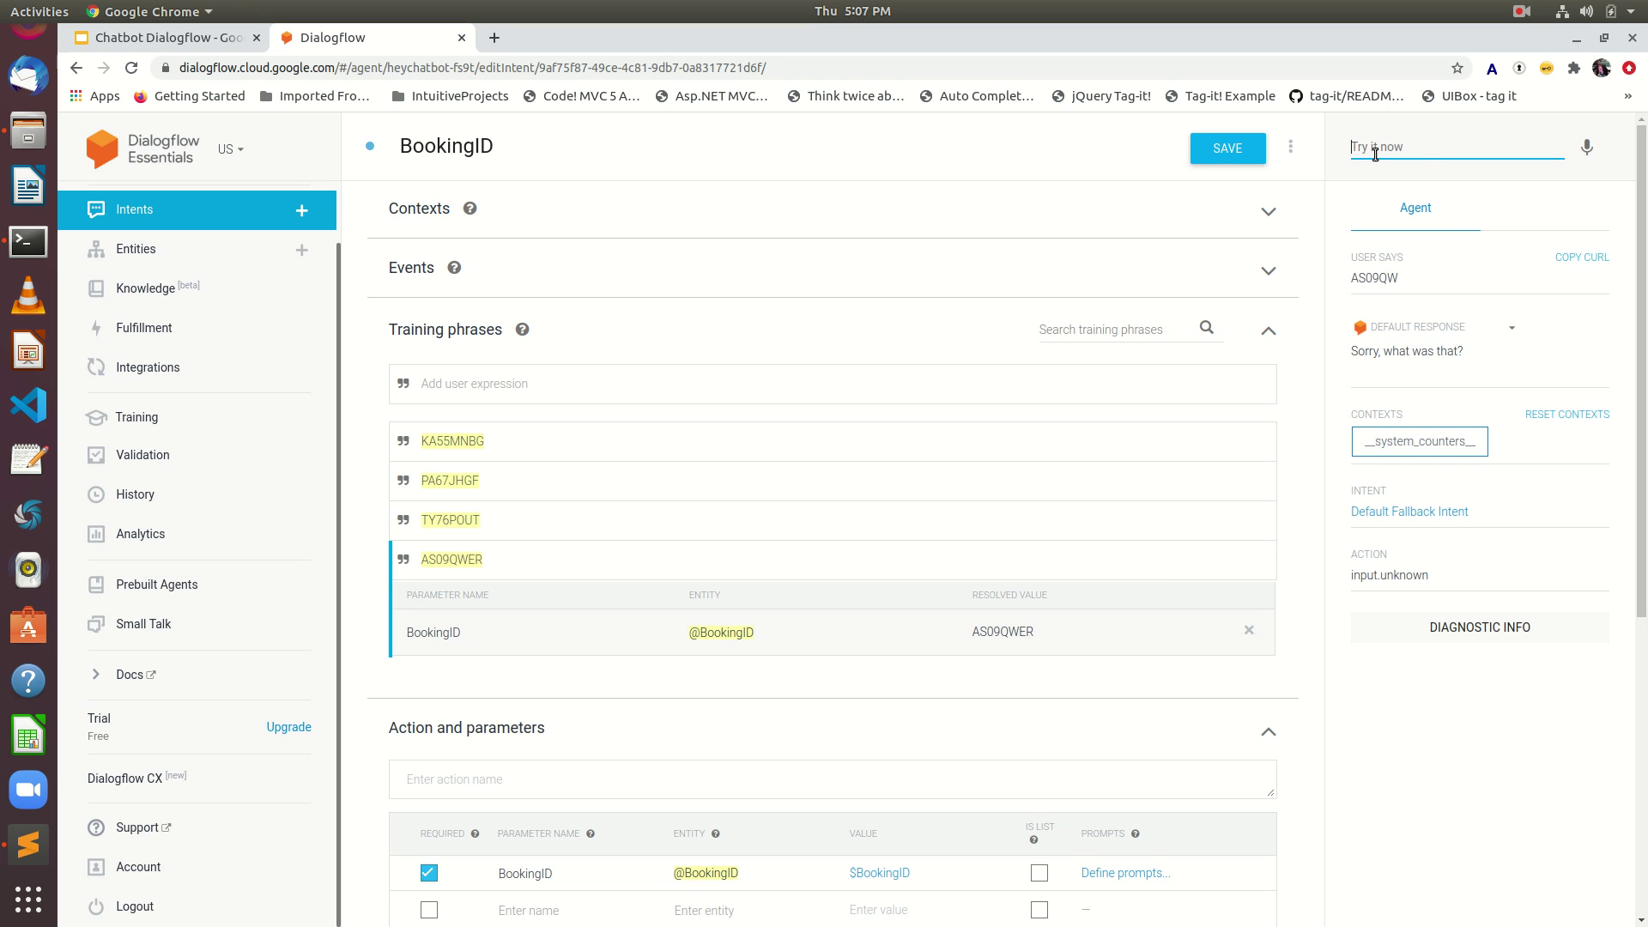
# - Send the complete booking ID to the agent again and check the BookingID parameter in the test result
pyautogui.click(1425, 154)
pyautogui.write('AS09QWER')
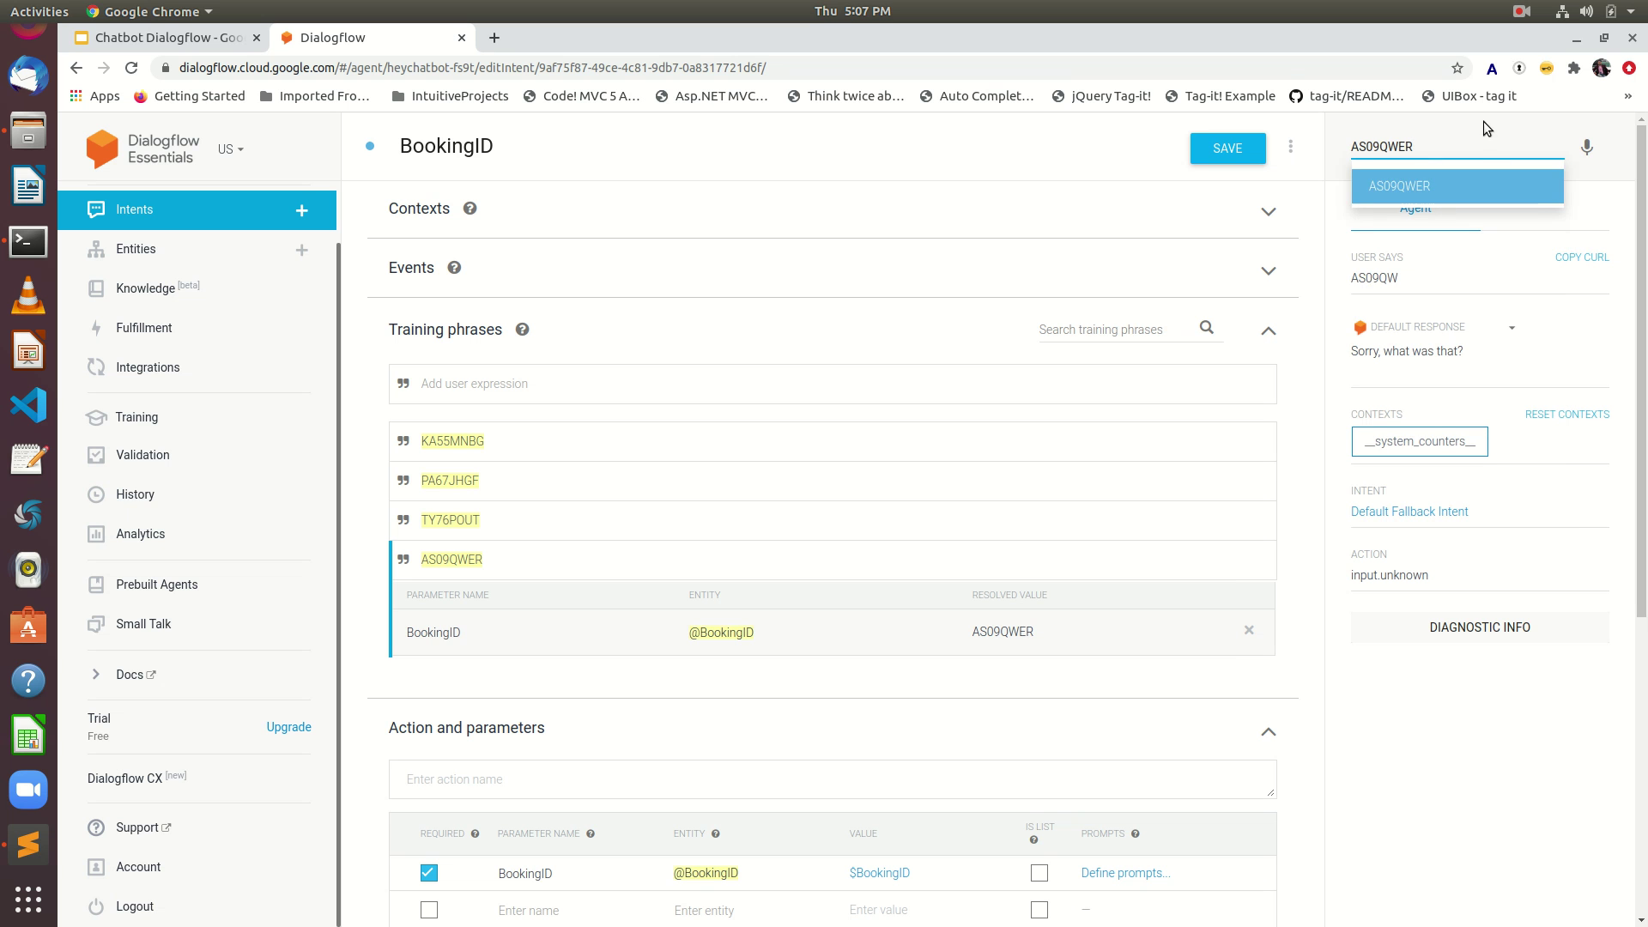
pyautogui.press('Return')
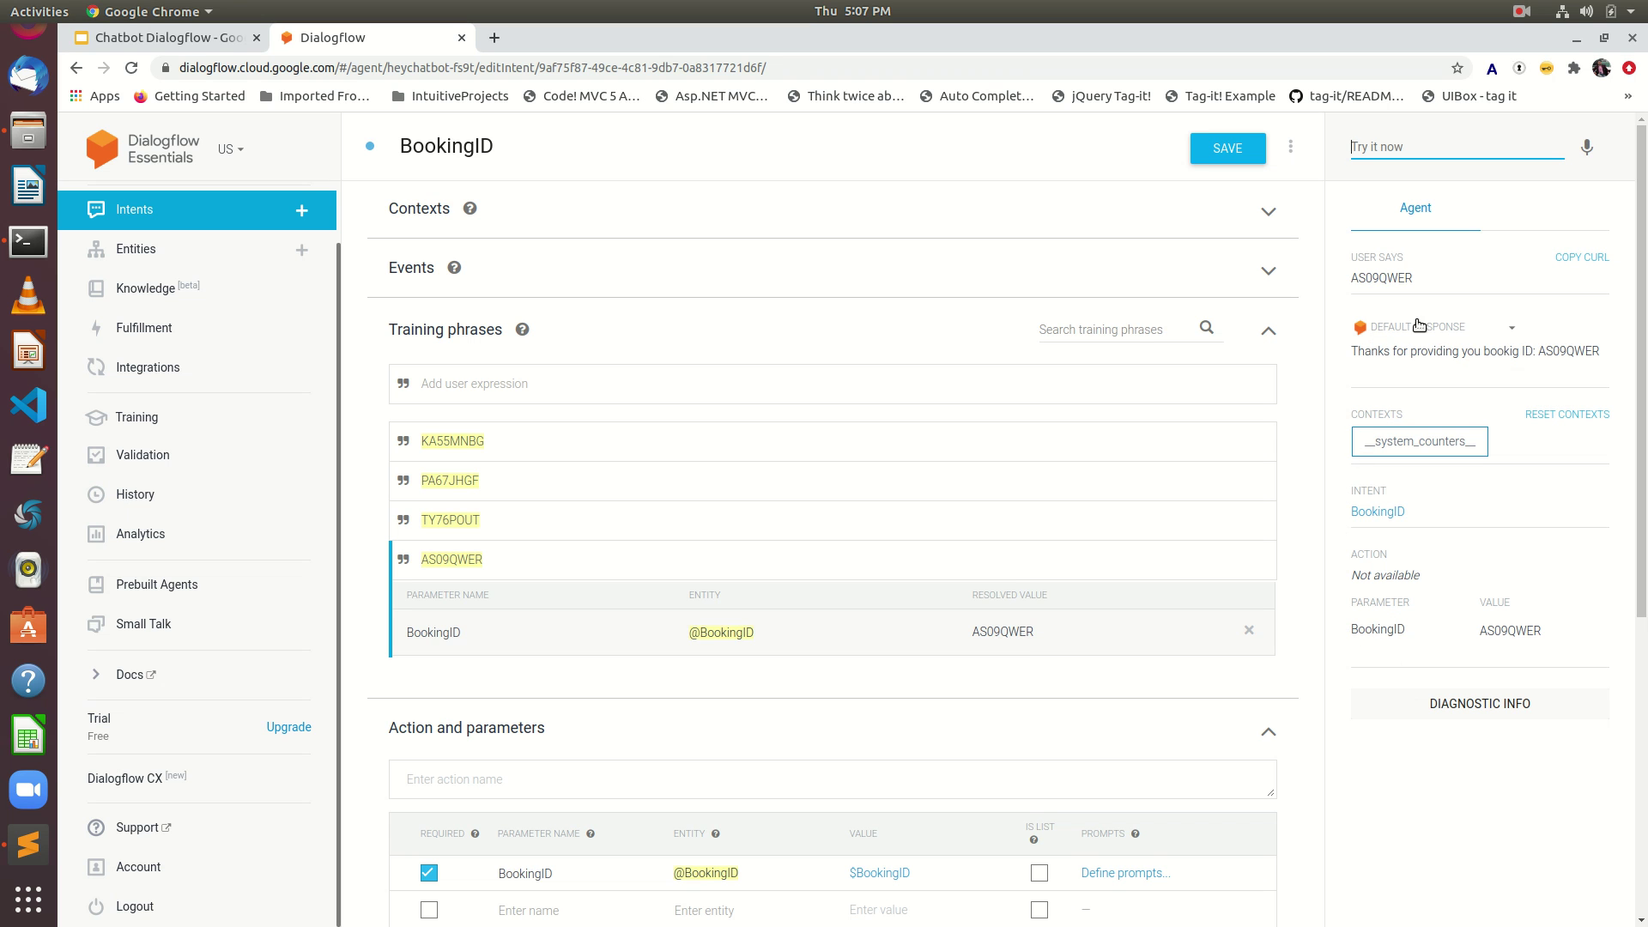
pyautogui.doubleClick(1379, 633)
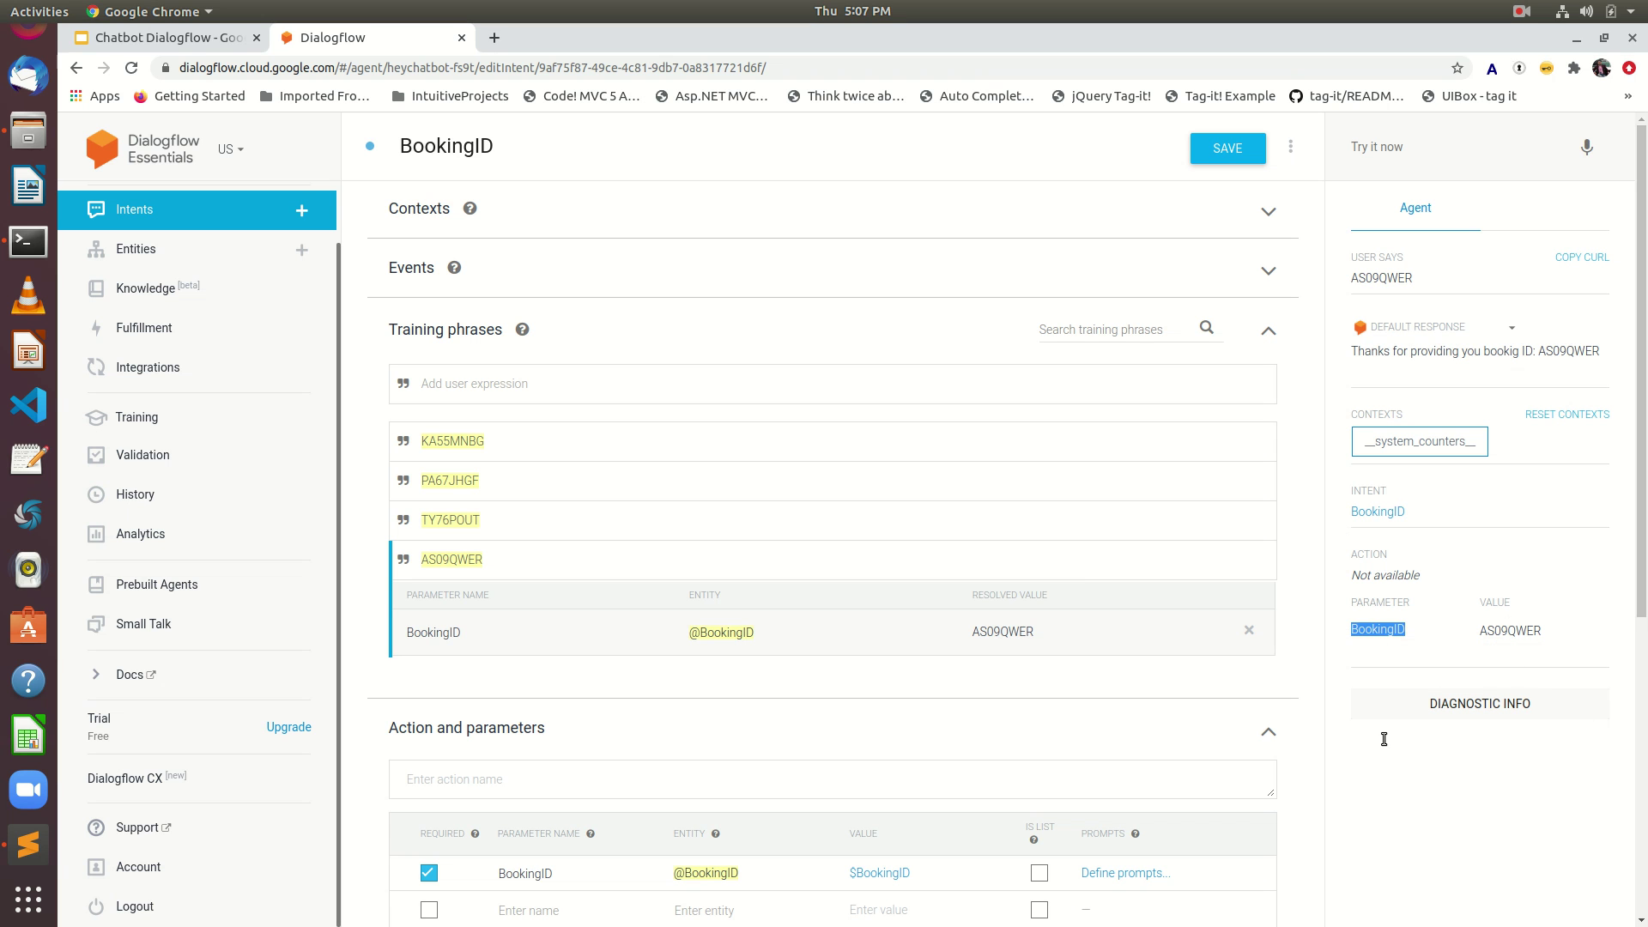